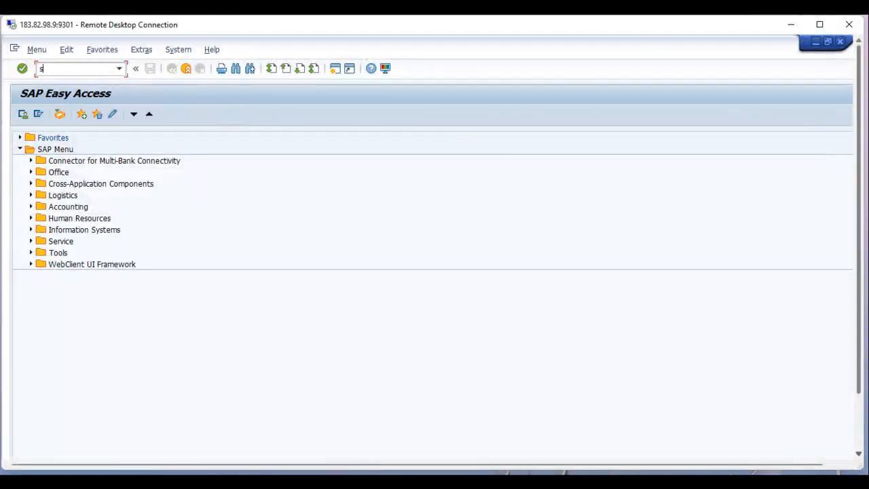
Open the SAP Reference IMG and launch Define Segment under Enterprise Structure, Definition, Financial Accounting.
key("Return")
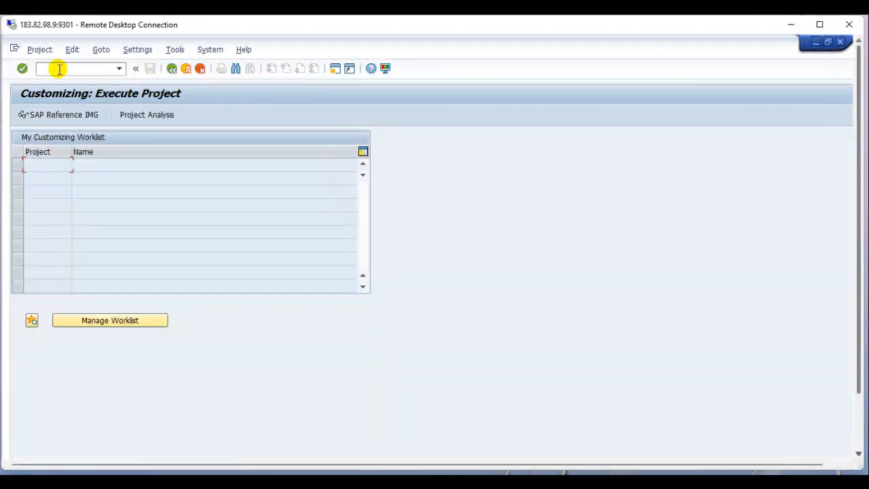
left_click(63, 115)
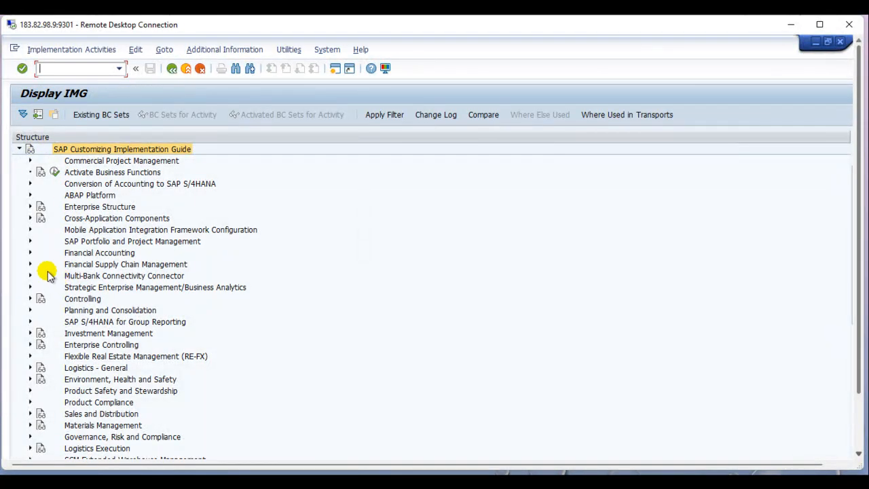
left_click(29, 207)
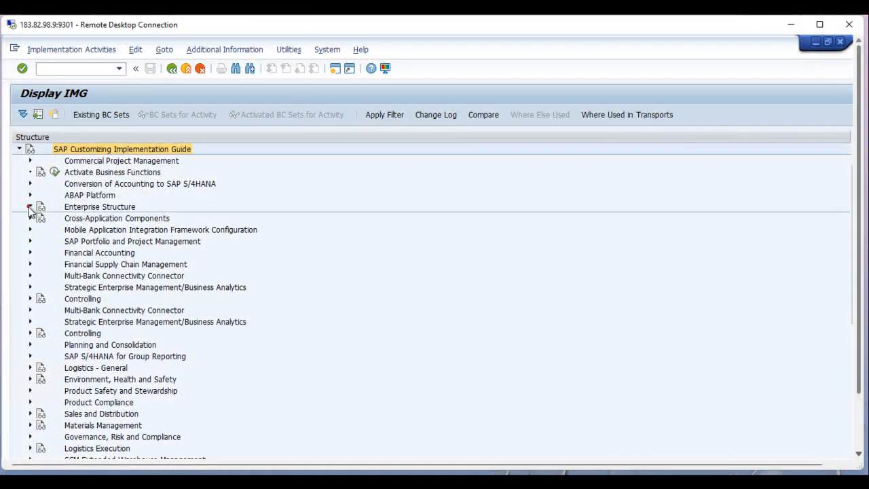
left_click(40, 217)
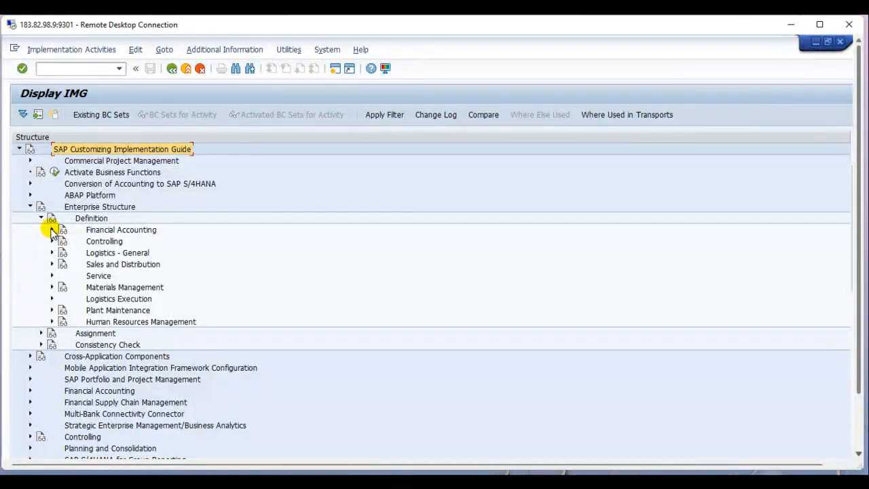
left_click(51, 230)
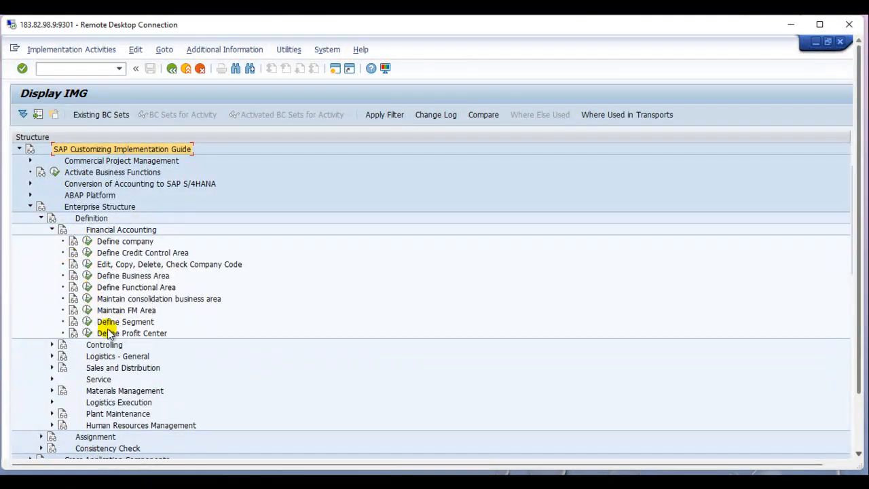
left_click(87, 321)
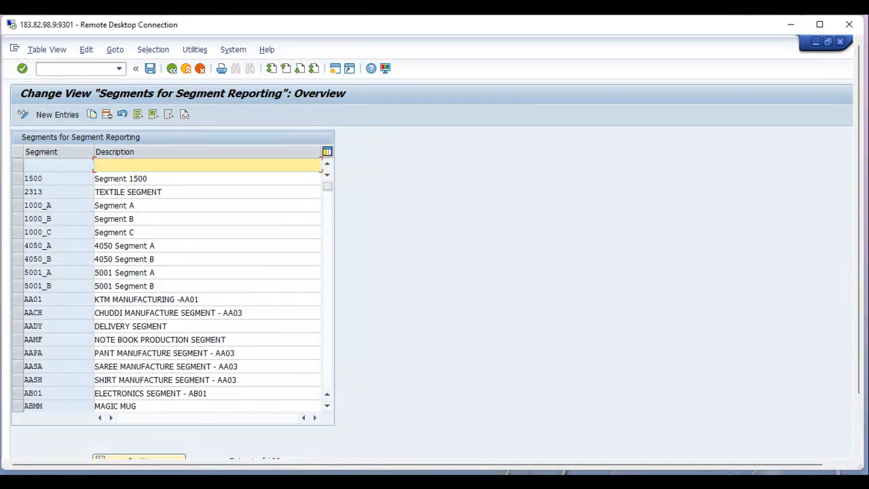
Create new entries in the segment reporting table, starting with segment ZTRBUILDIN described as "Buildings".
scroll(62, 131, "down", 2)
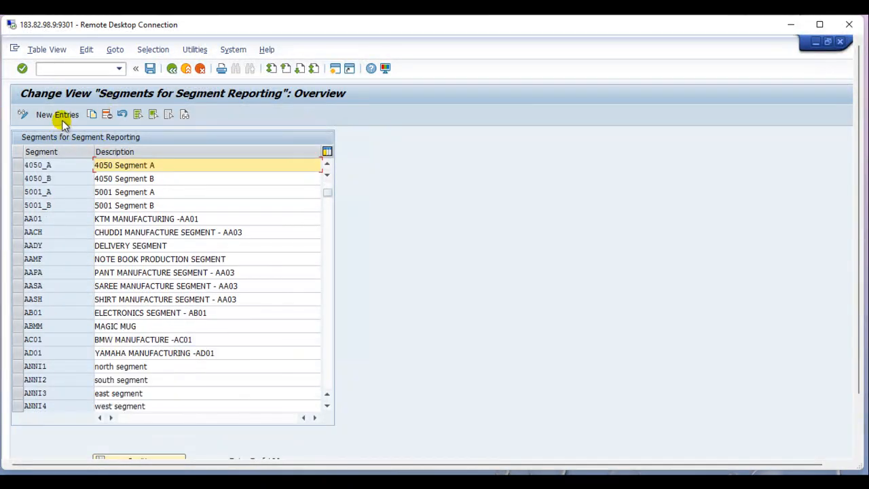
left_click(60, 115)
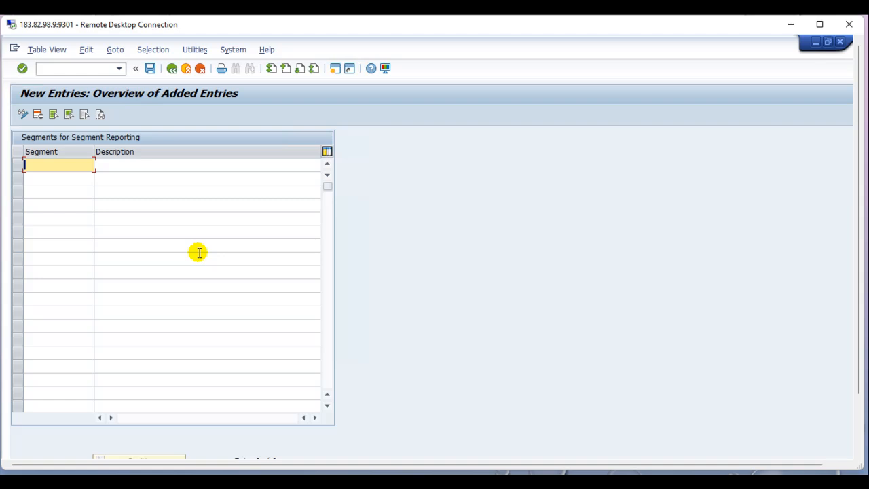
type("ZTRb")
key("BackSpace")
type("buikdin")
key("BackSpace")
key("BackSpace")
key("BackSpace")
key("BackSpace")
key("BackSpace")
key("BackSpace")
key("BackSpace")
type("BUILDIN")
key("Tab")
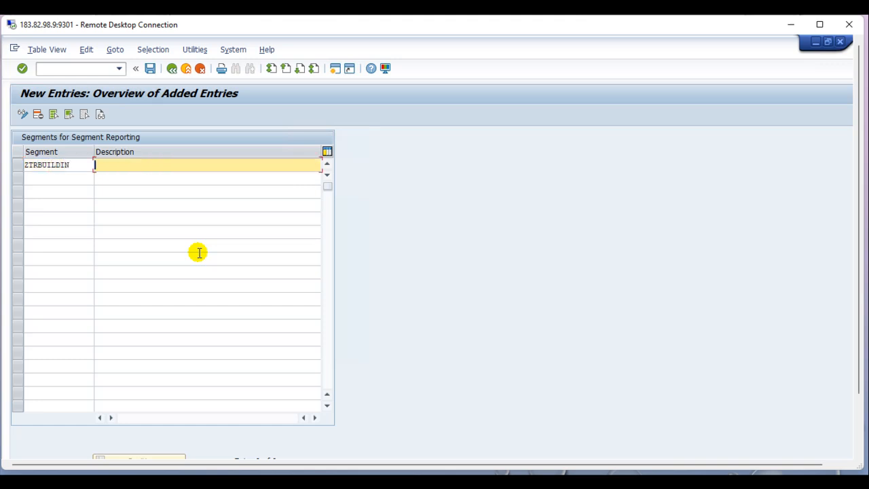
type("Buildings")
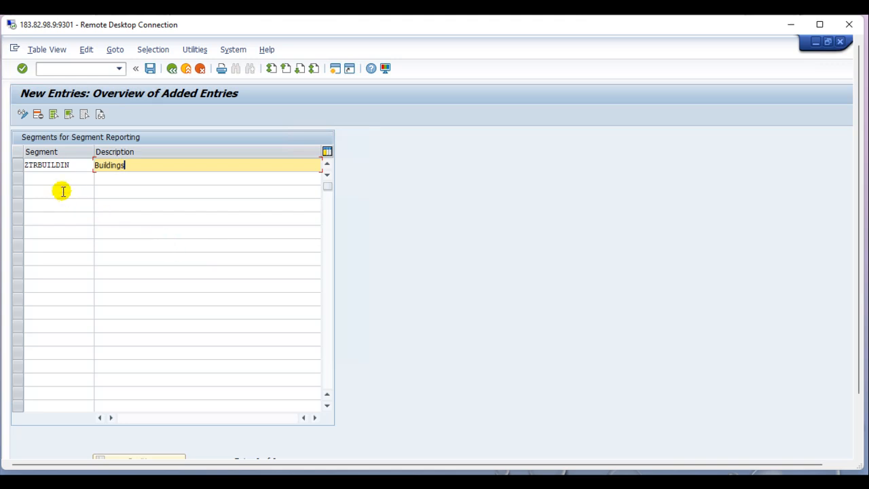
Add segment ZTRMACHEQP in the second row with the description "Mchinery & Equipments".
left_click(62, 181)
type("ZTR")
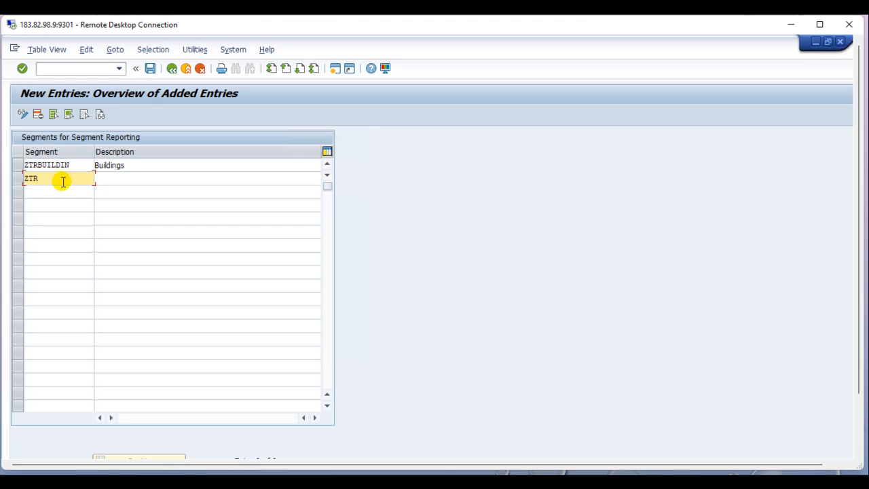
type("MACHEQ")
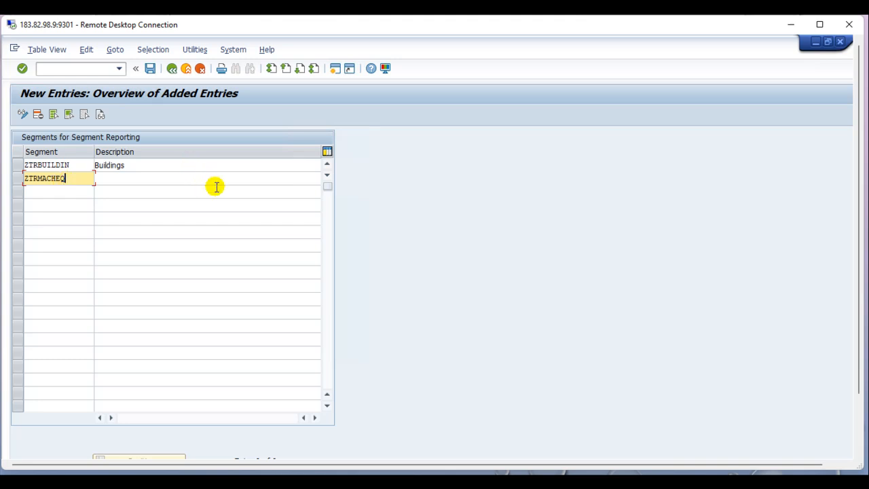
type("P")
key("Tab")
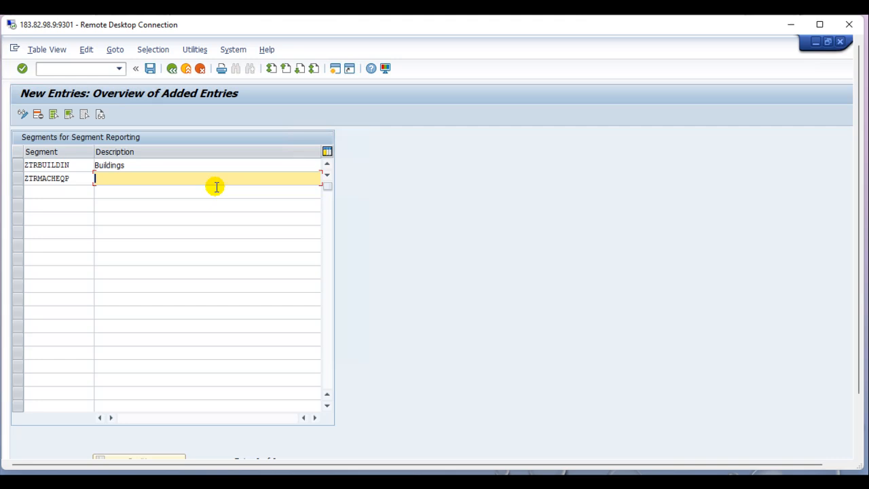
type("Mchinery & Equipmentss")
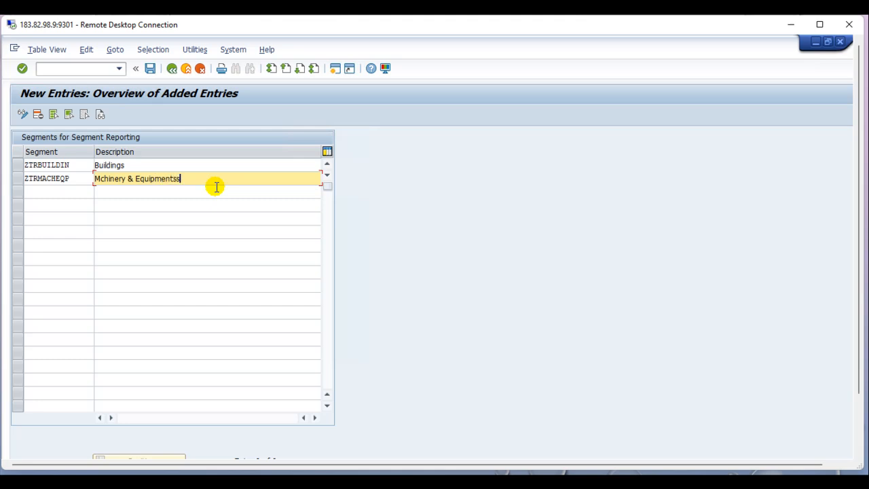
key("BackSpace")
key("Tab")
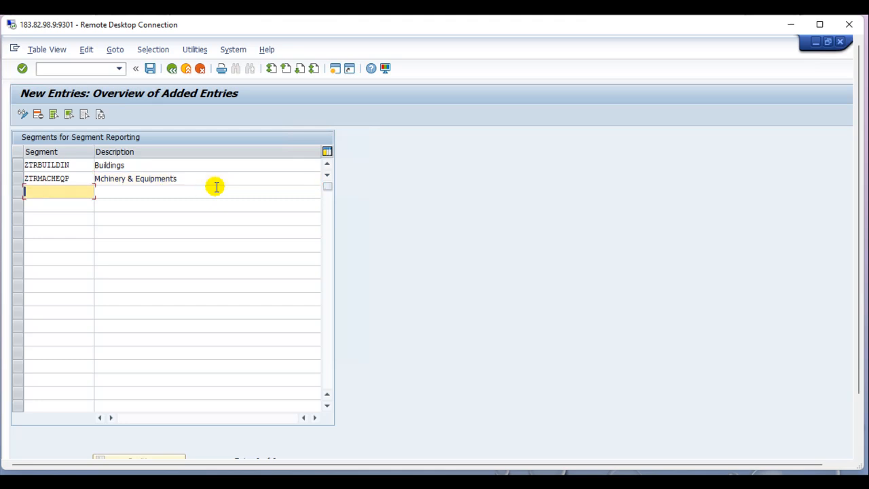
Add segment ZTRFIXFITT in the third row with the description "Fixtures and Fittings".
type("ZTR")
type("FIXFITT")
key("Tab")
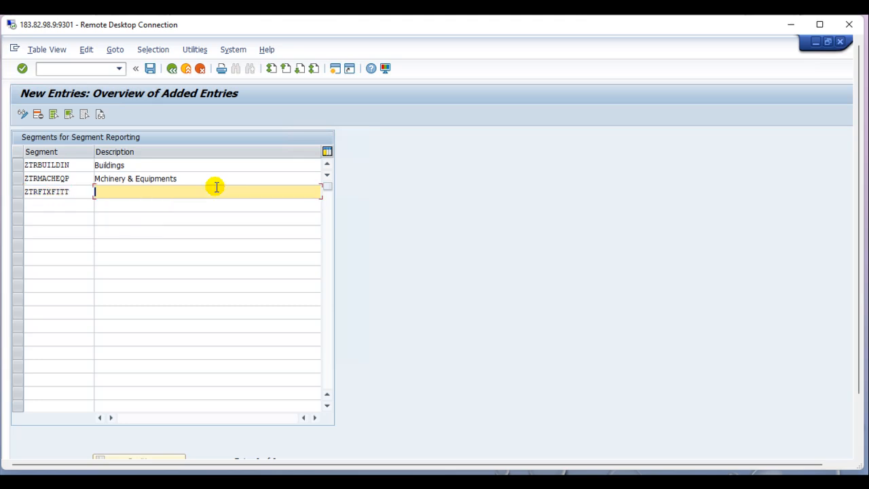
type("Fixtures and Fittings")
key("Tab")
Add segment ZTRVEHICLE in the fourth row with the description "Vehicle".
type("XT")
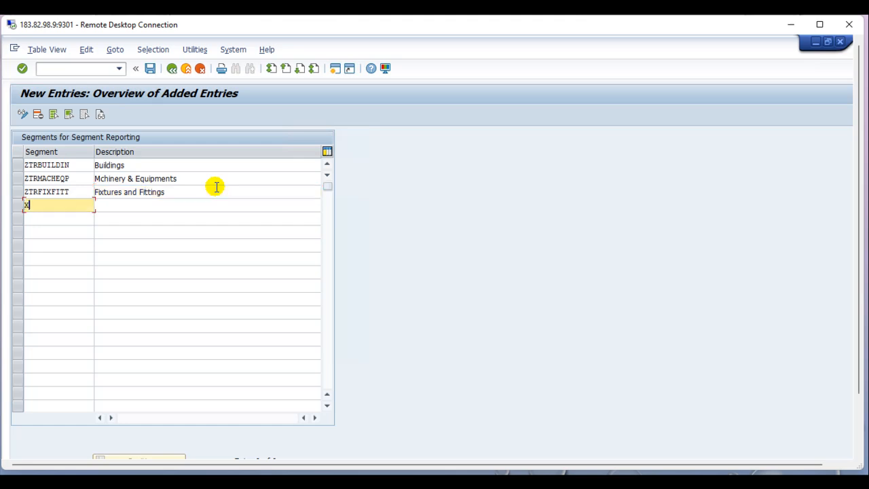
key("BackSpace")
key("BackSpace")
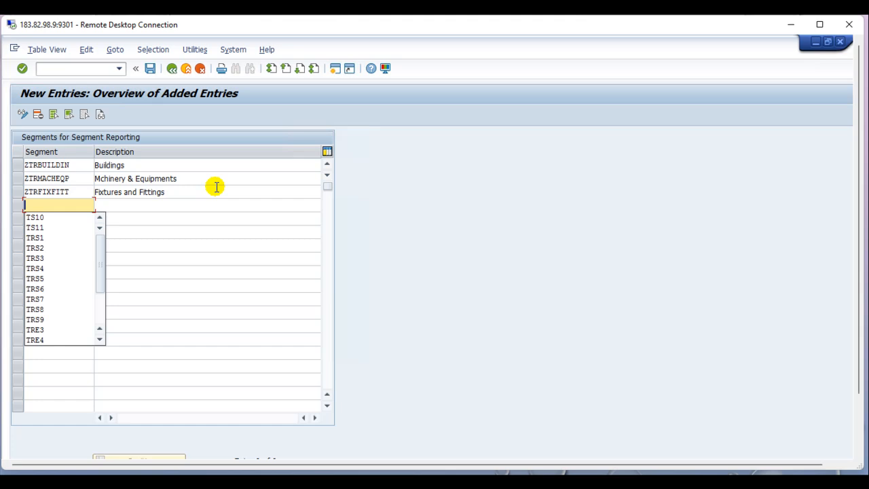
type("ZTR")
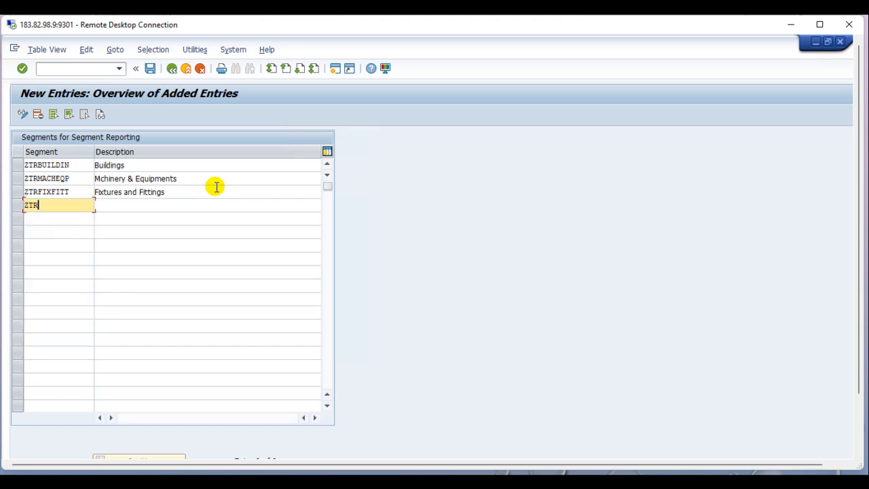
type("VEHICLE")
key("Tab")
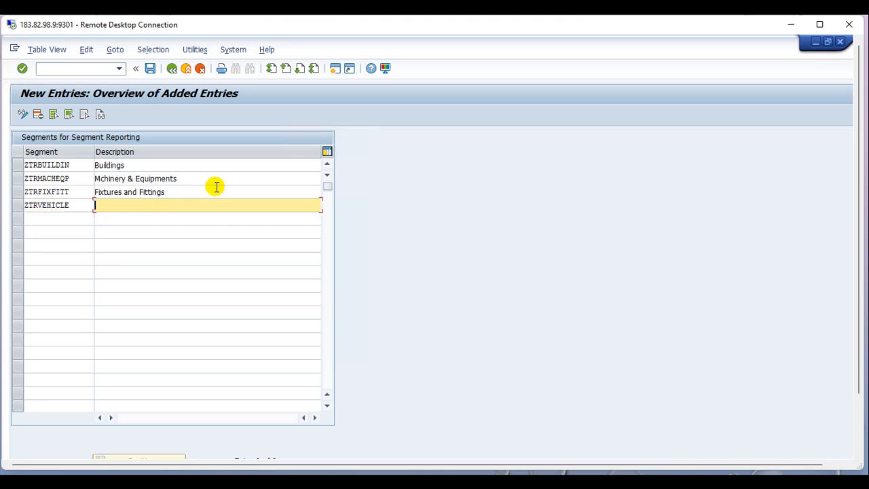
type("Vehicle")
key("Tab")
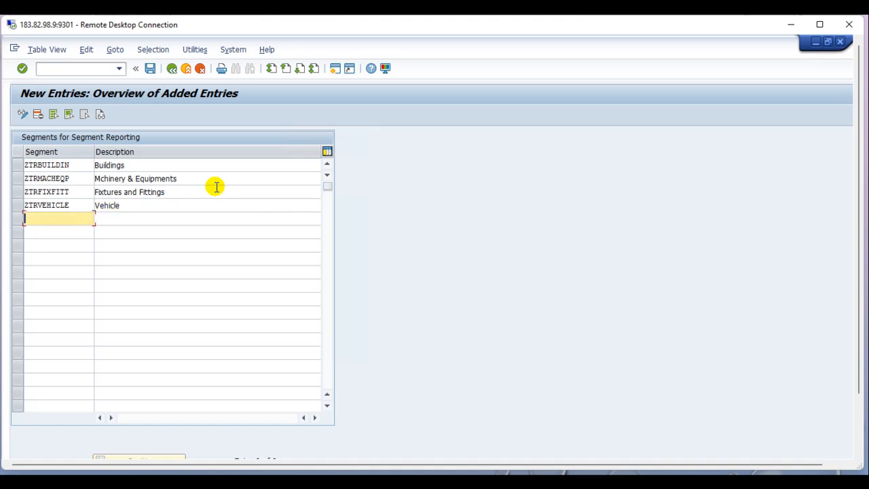
Add segment ZTRLVA in the fifth row with the description "Low Value Asset".
type("ZTRLVA")
key("Tab")
type("Low ")
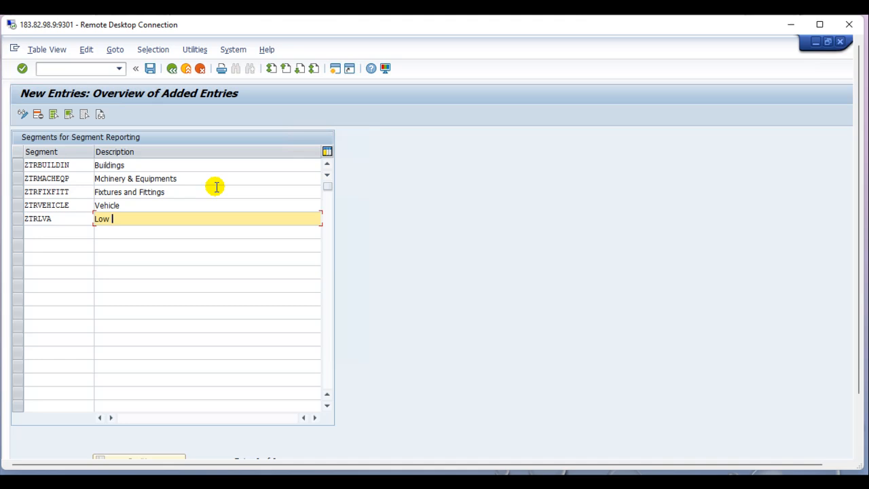
type("Value Asset")
key("Tab")
Add segment ZTRAUC in the sixth row with the description "Assets Under Construction".
type("ZTR")
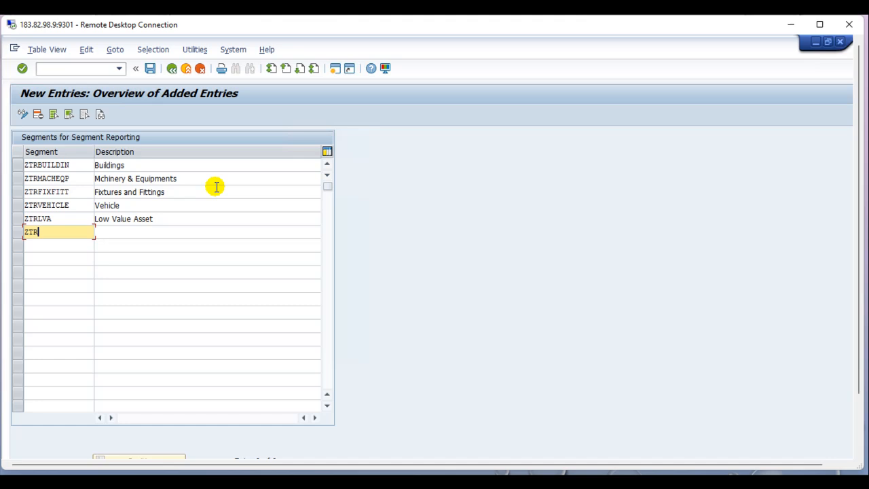
type("AUC")
key("Tab")
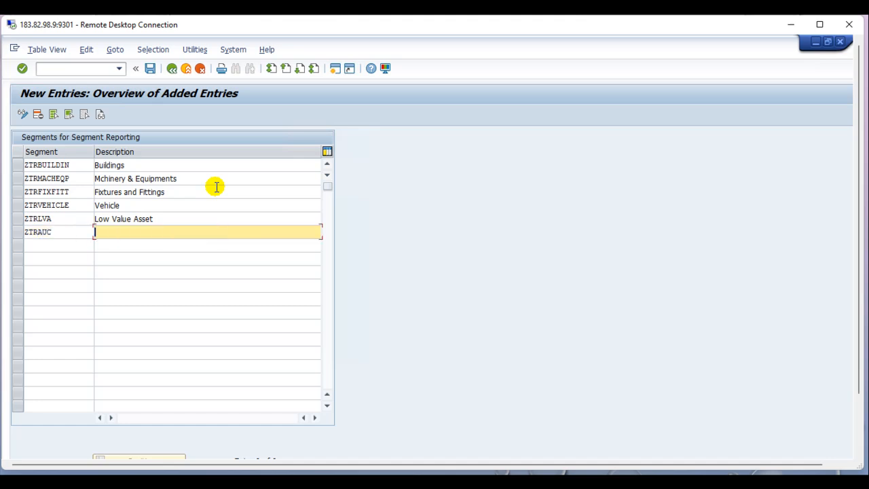
type("Assets Under Construction")
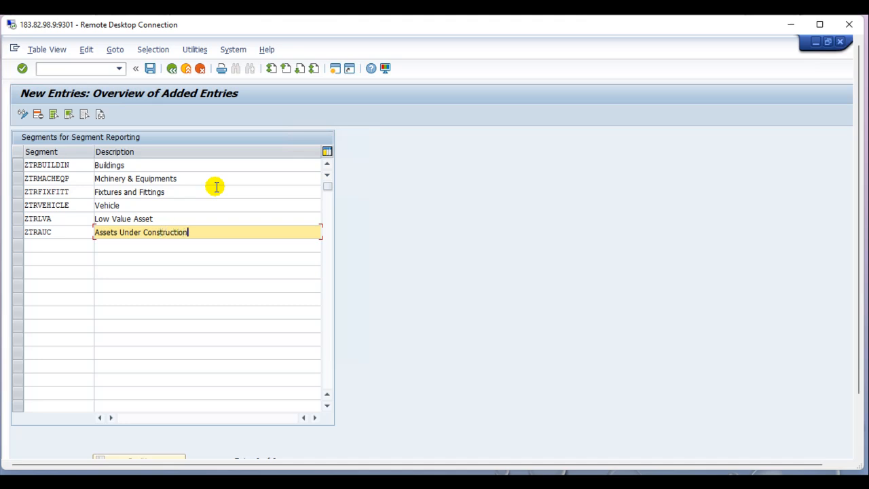
key("Tab")
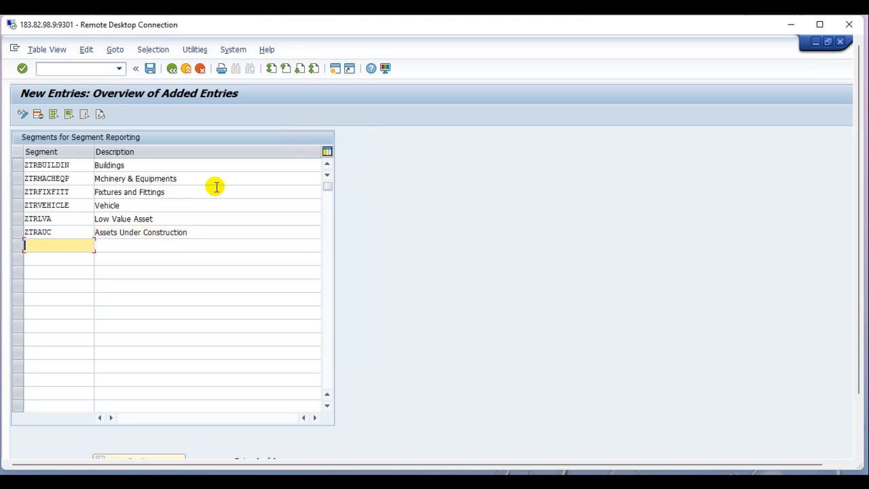
Add segment ZTRLAND in the seventh row with the description "Land".
type("ZTRLAND")
key("Tab")
type("L")
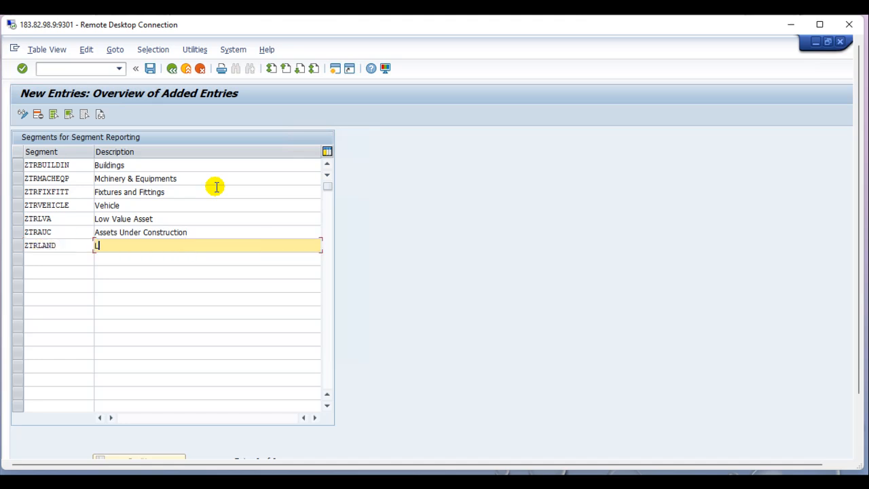
type("and")
key("Tab")
Add segment ZTRGOODWIL in the eighth row with its goodwill description and validate the entries.
type("Z")
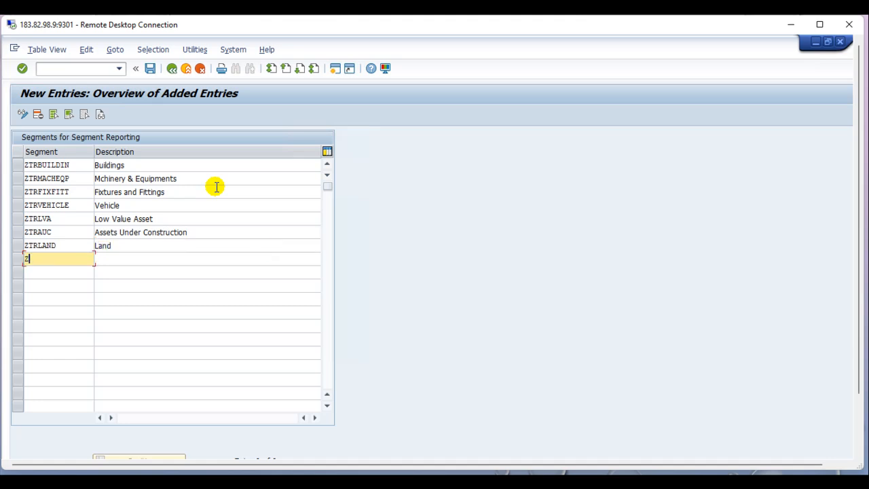
type("TRGOODWIL")
key("BackSpace")
type("L")
key("Tab")
type("Good")
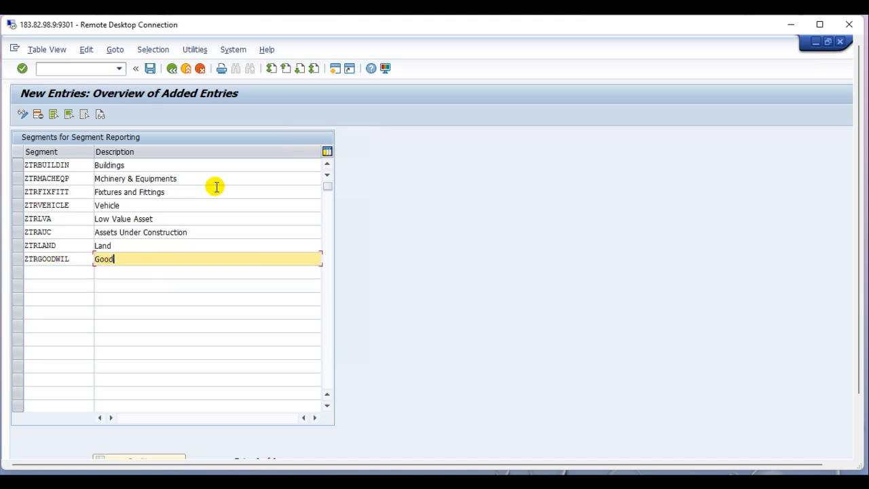
type("will")
key("Return")
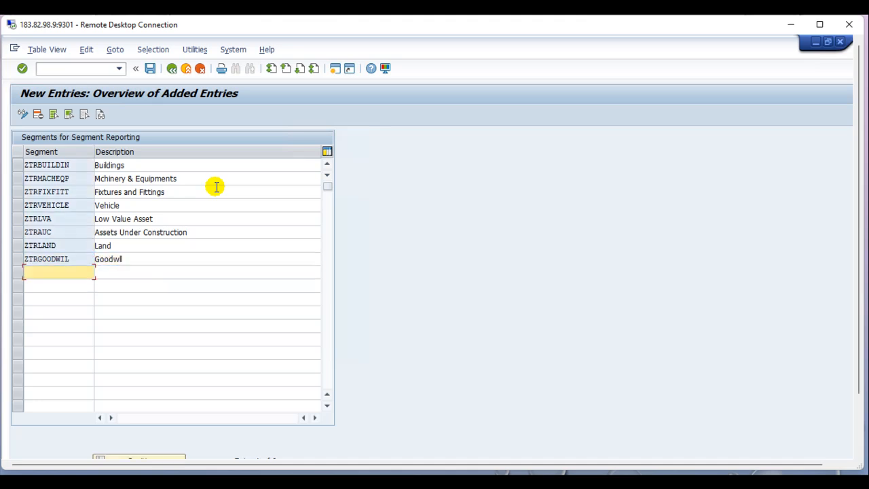
Correct the description of segment ZTRGOODWIL to "Goodwill".
left_click(120, 260)
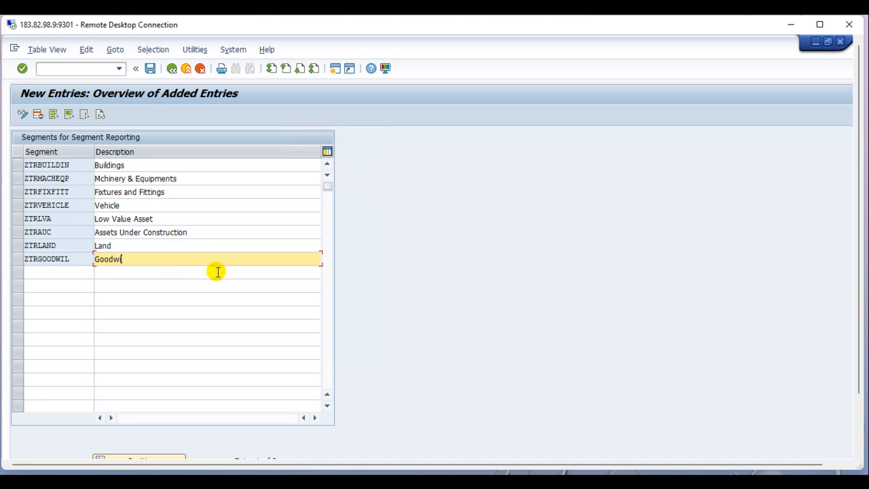
type("ll")
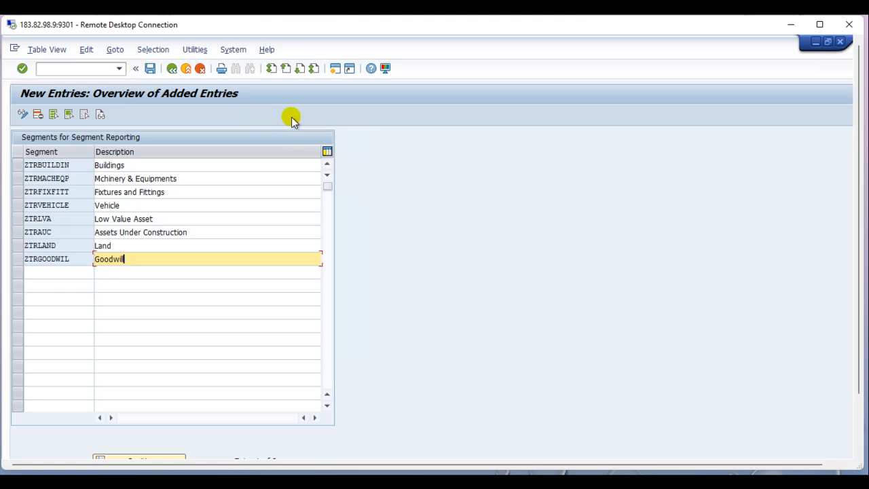
key("Tab")
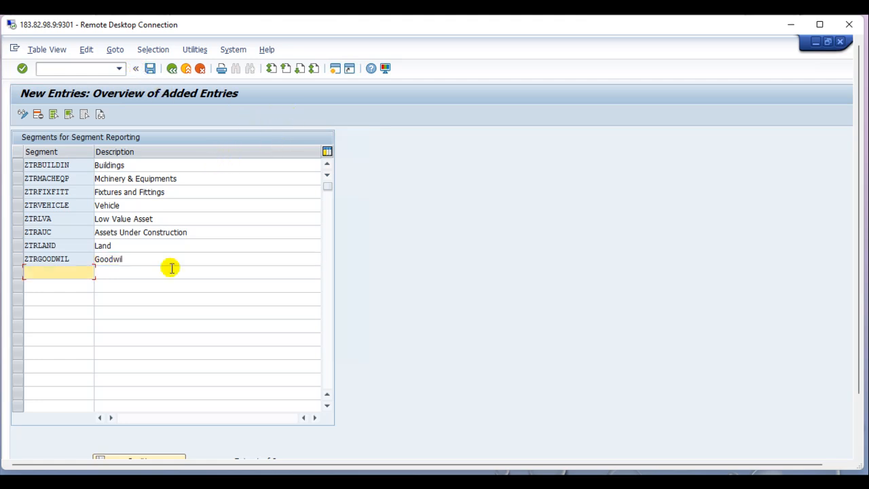
left_click(151, 257)
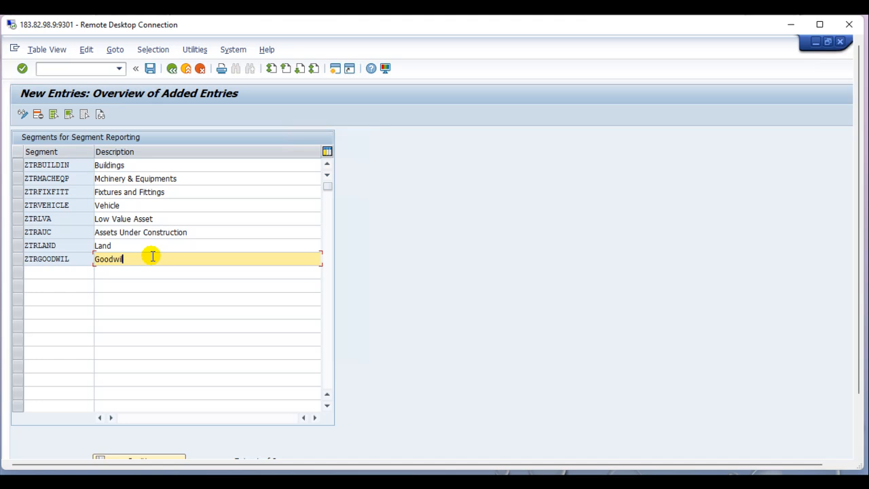
key("Tab")
Save the segments in a new customizing request described "TRE1: Define Segments for Assets Segment Report" and return to the customizing structure.
left_click(150, 68)
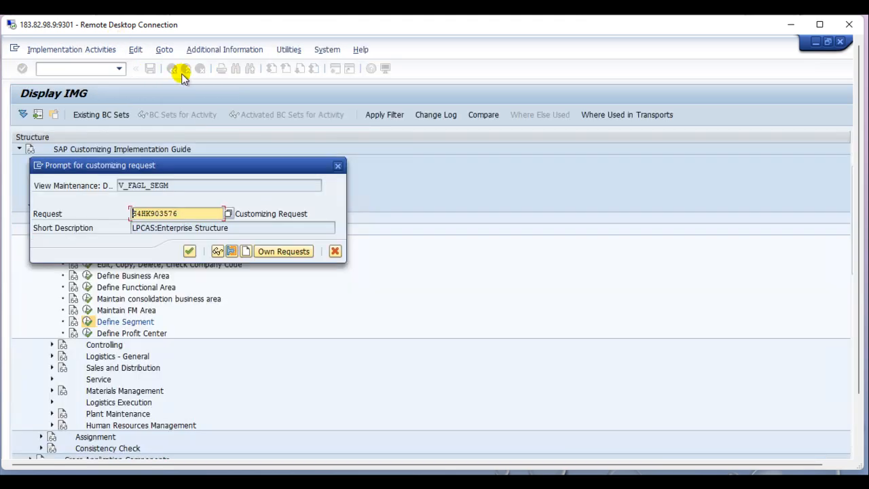
left_click(246, 252)
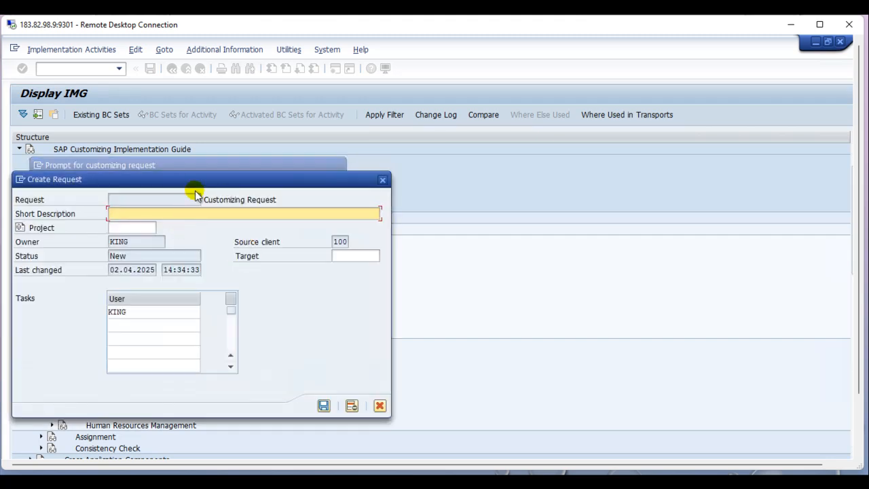
type("TRE1: Define Segments for Assets Segment Report")
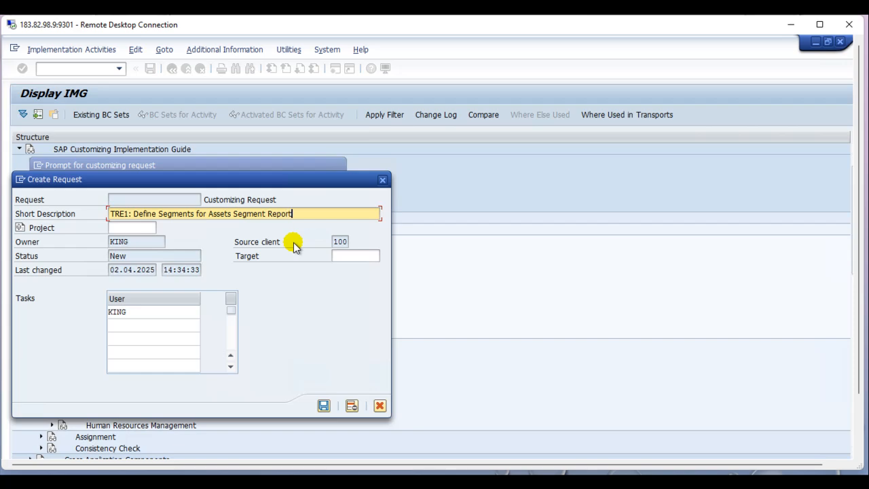
left_click(323, 405)
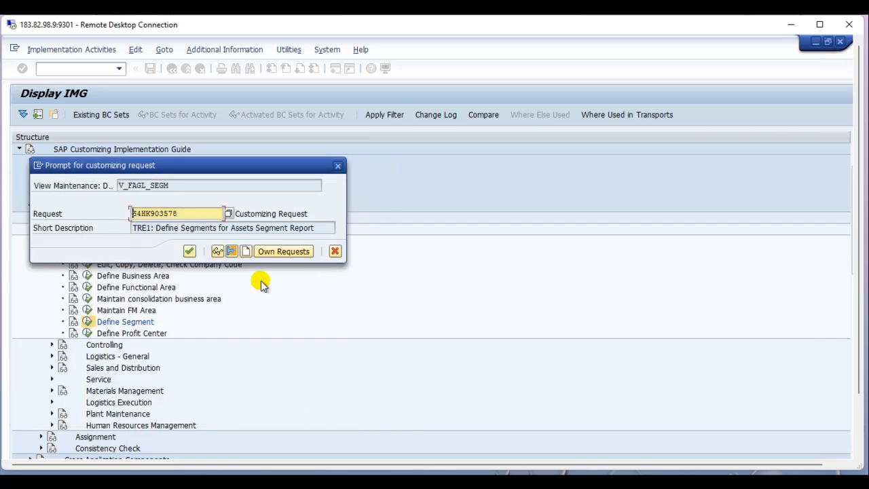
left_click(190, 252)
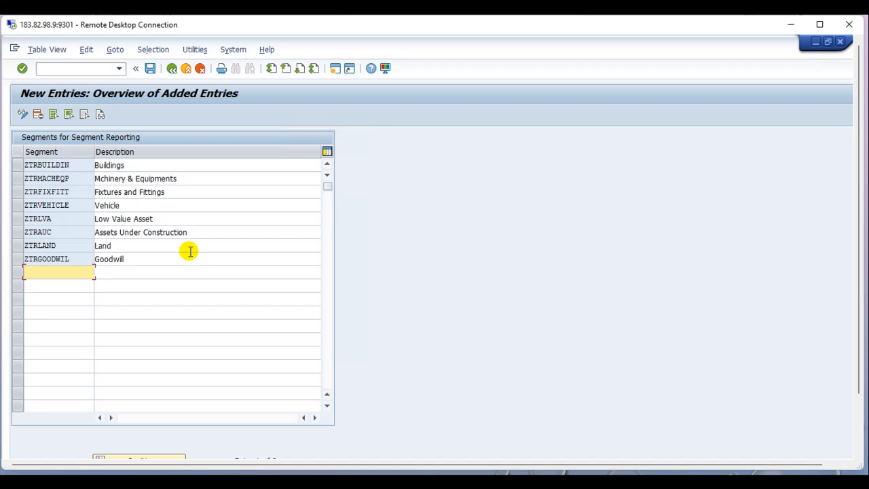
left_click(174, 73)
left_click(172, 71)
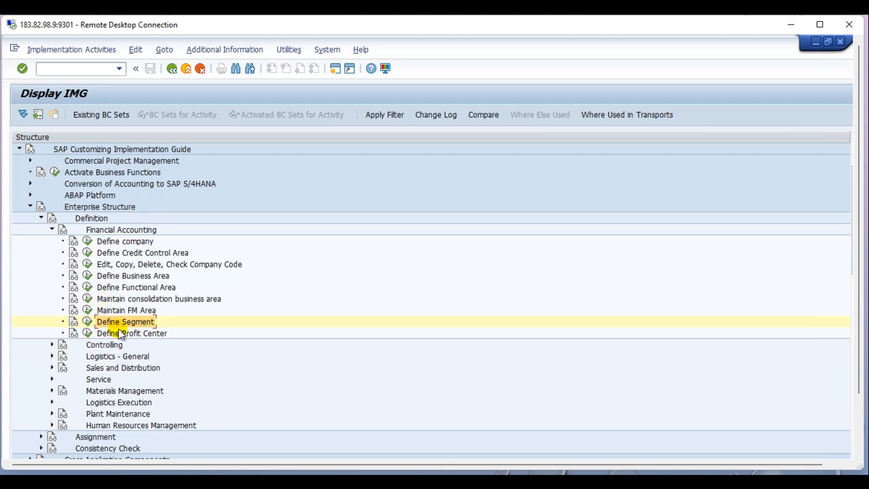
Switch to the SAP Easy Access session and try to start KCH1 for creating the profit center standard hierarchy.
left_click(559, 468)
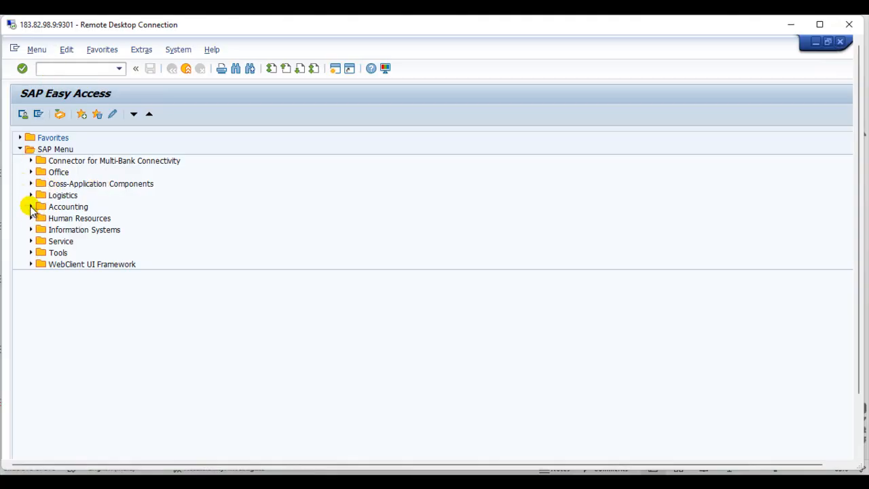
left_click(30, 208)
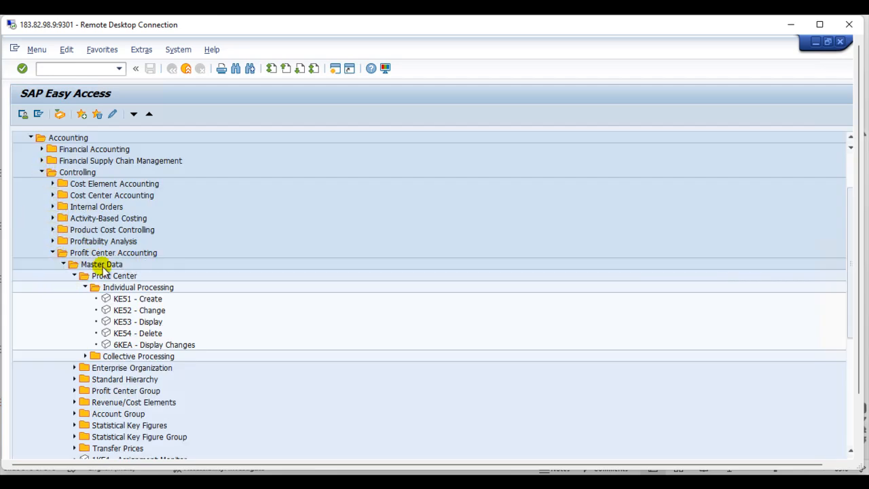
left_click(74, 276)
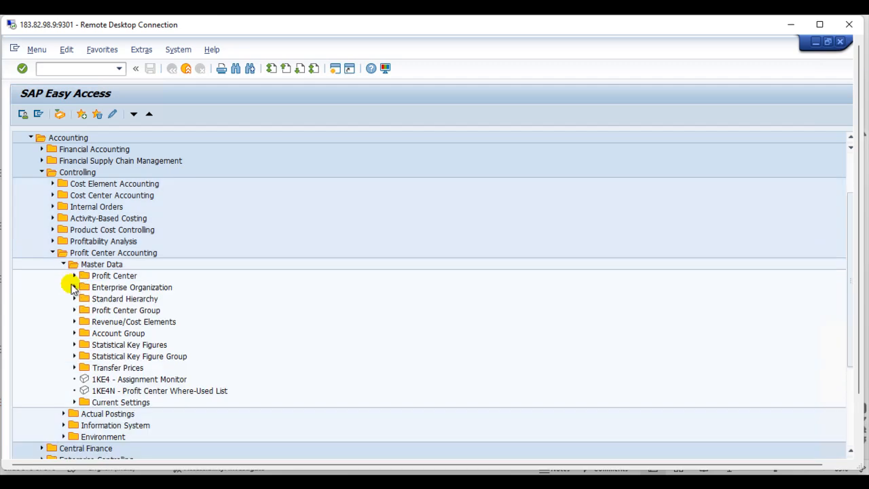
left_click(75, 299)
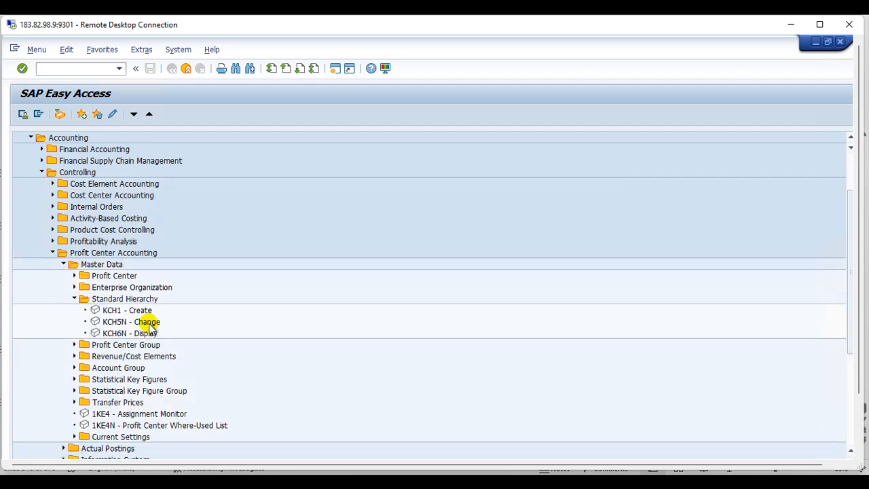
left_click(112, 311)
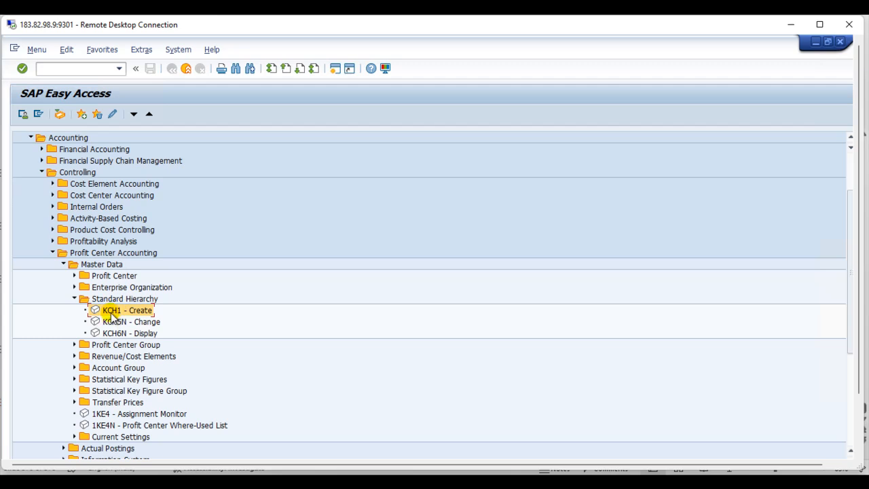
double_click(113, 312)
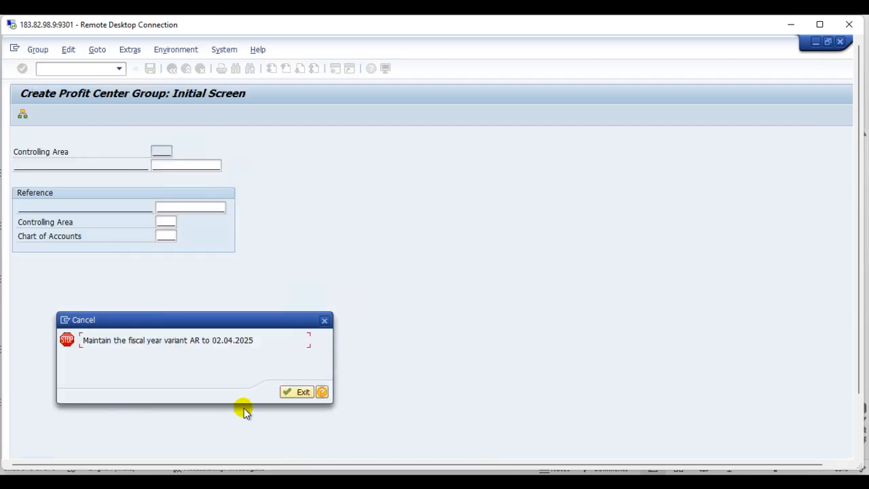
Read the detailed help for the fiscal year variant error, and exit the standard hierarchy creation.
left_click(322, 392)
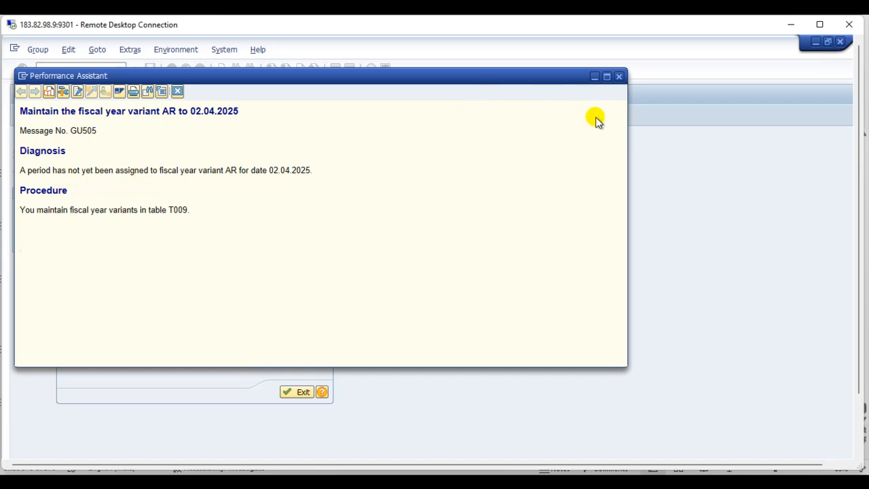
left_click(619, 77)
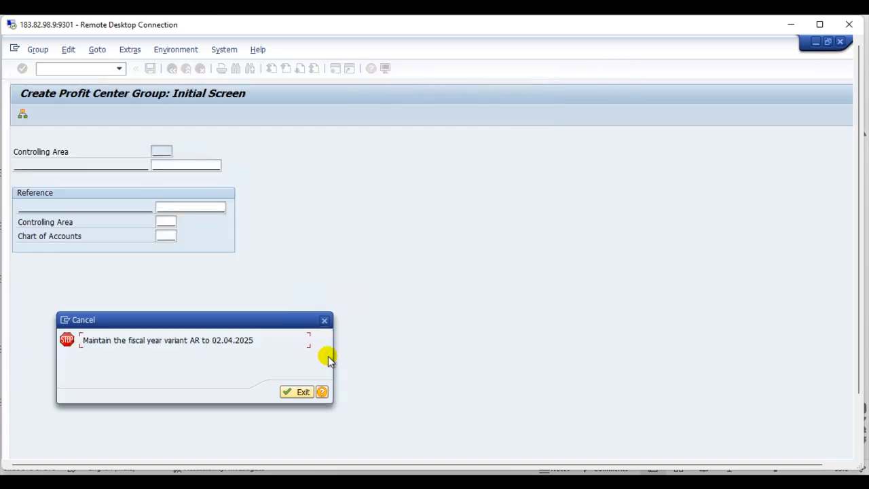
left_click(323, 318)
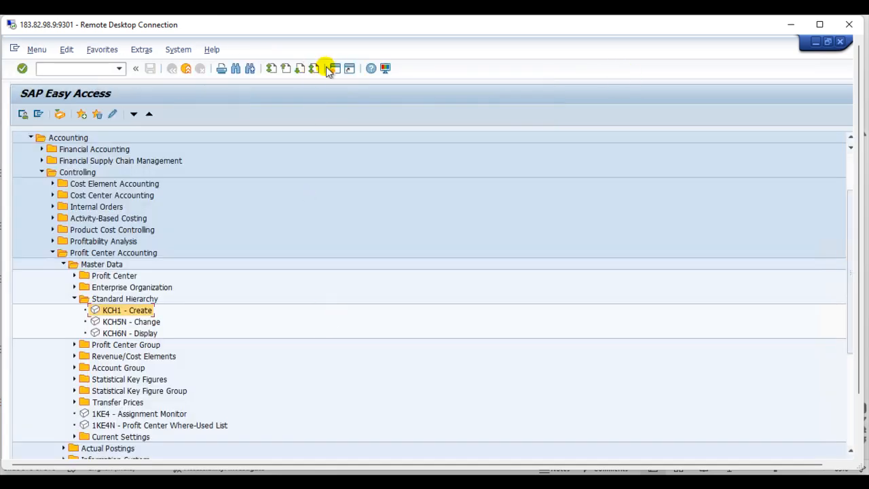
Run transaction OB29 in a new session and open the periods of fiscal year variant AR.
left_click(335, 68)
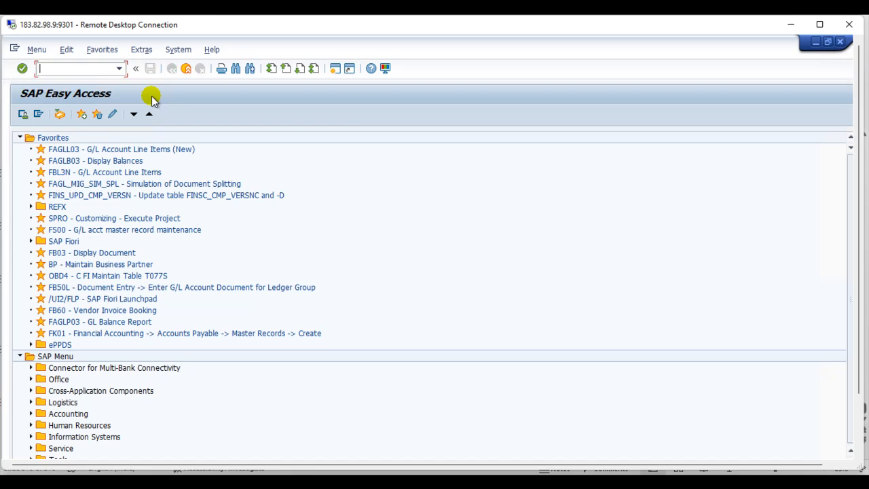
type("ob29")
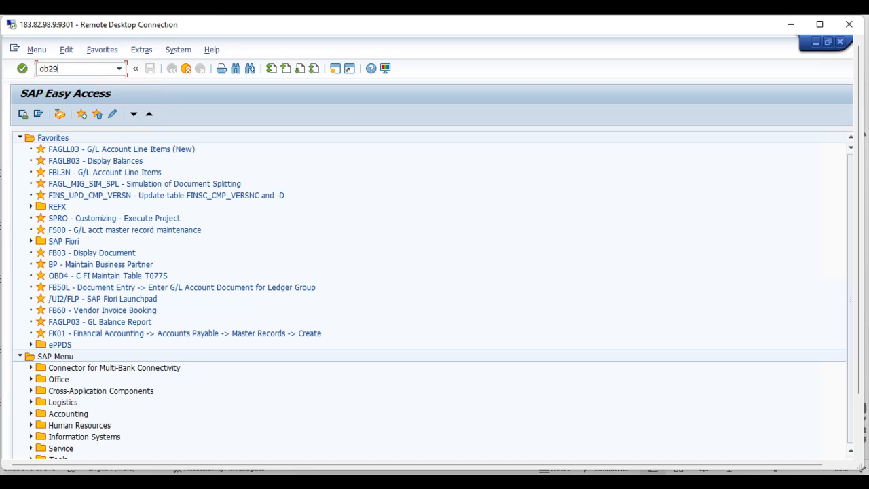
key("Return")
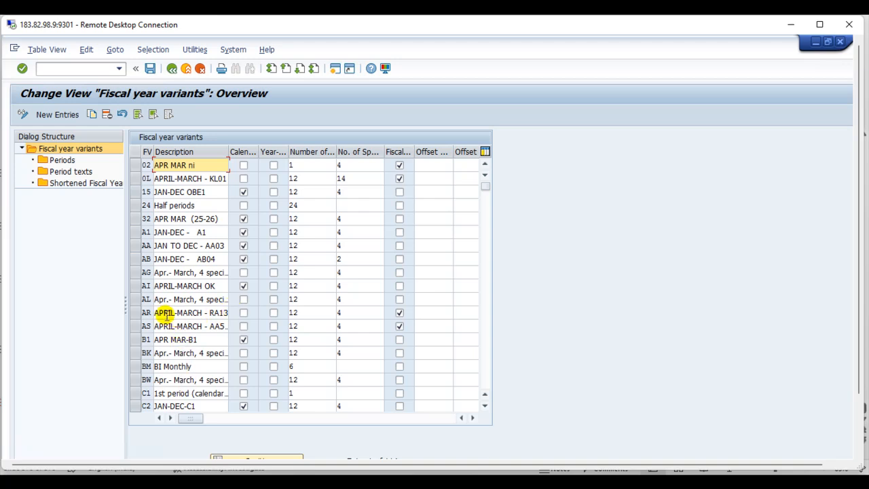
left_click(135, 313)
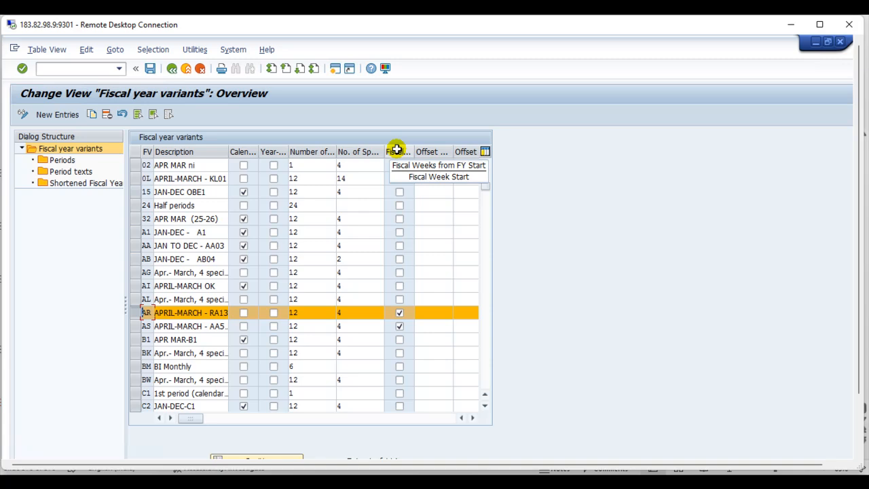
double_click(62, 160)
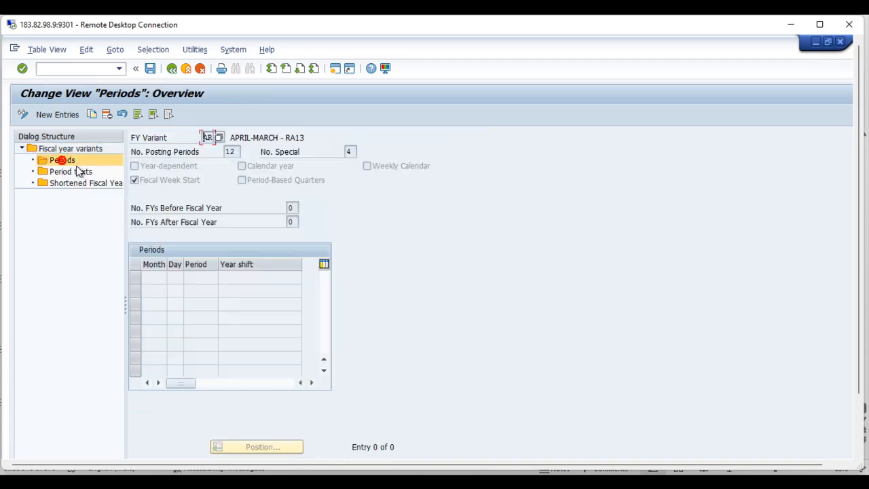
Create new period entries for fiscal year variant AR, entering months 1 to 8 in consecutive rows.
left_click(65, 117)
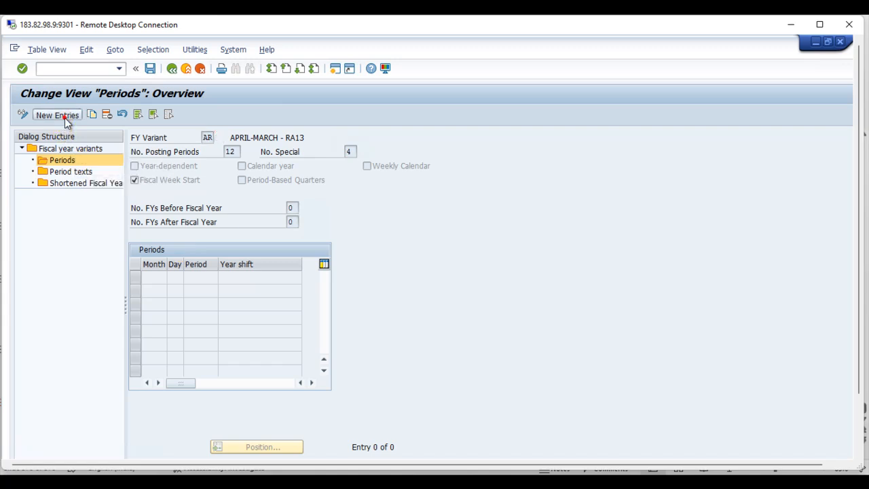
type("1")
left_click(188, 293)
left_click(156, 290)
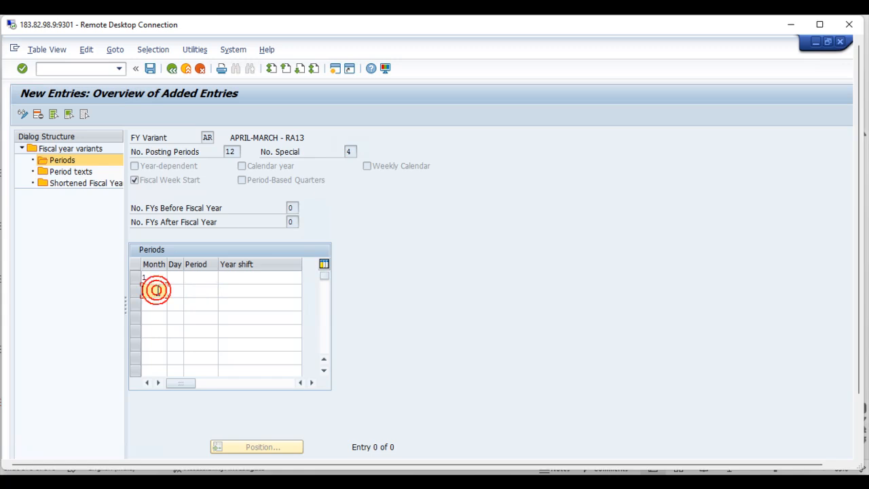
type("2")
left_click(155, 305)
type("3")
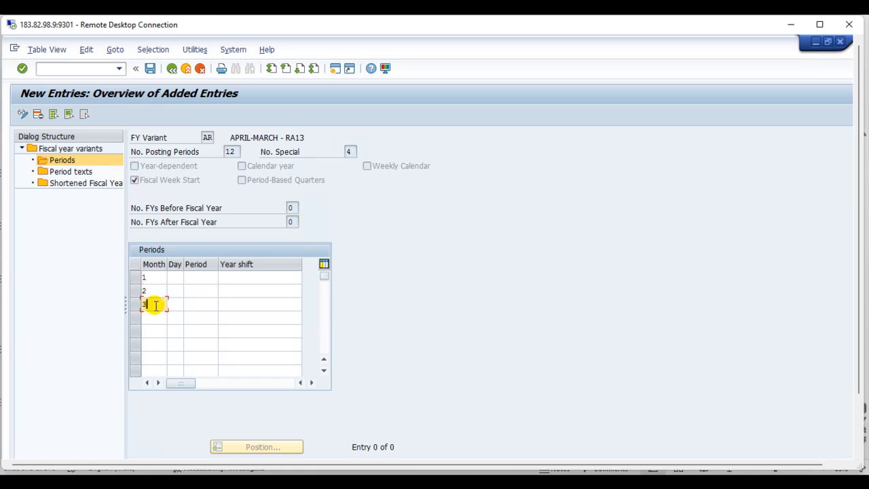
left_click(155, 317)
type("4")
left_click(154, 331)
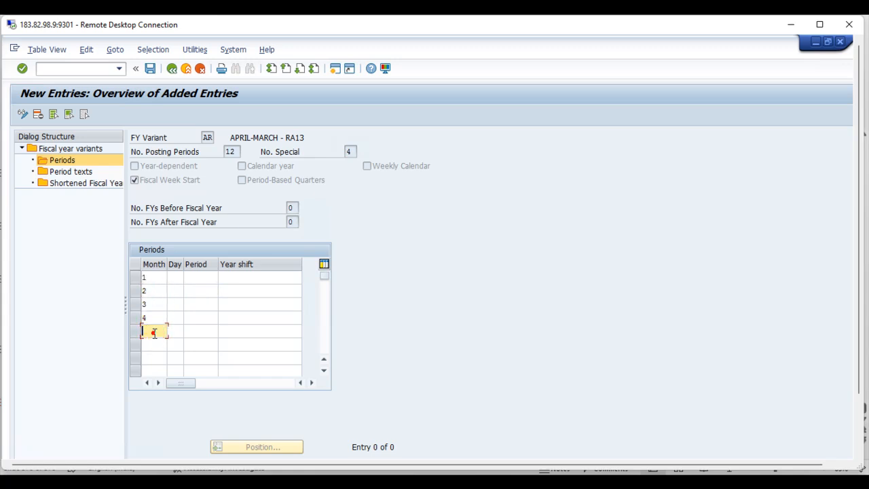
type("5")
left_click(156, 345)
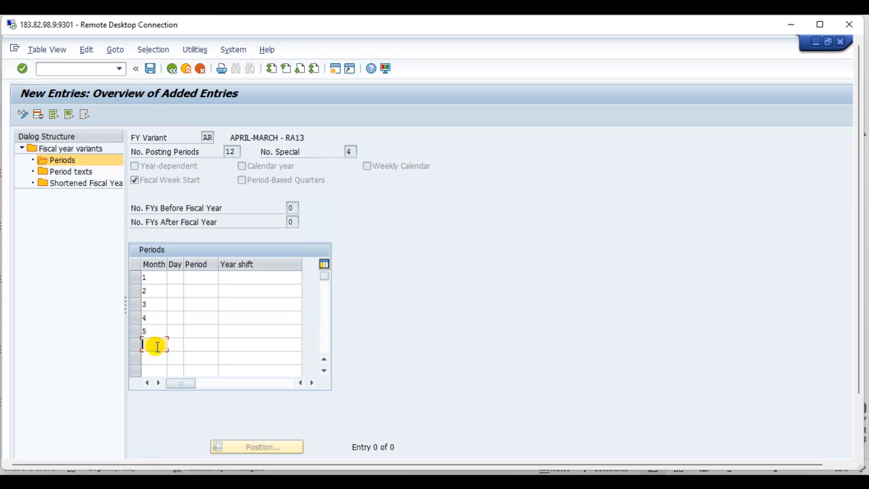
type("6")
left_click(152, 358)
type("7")
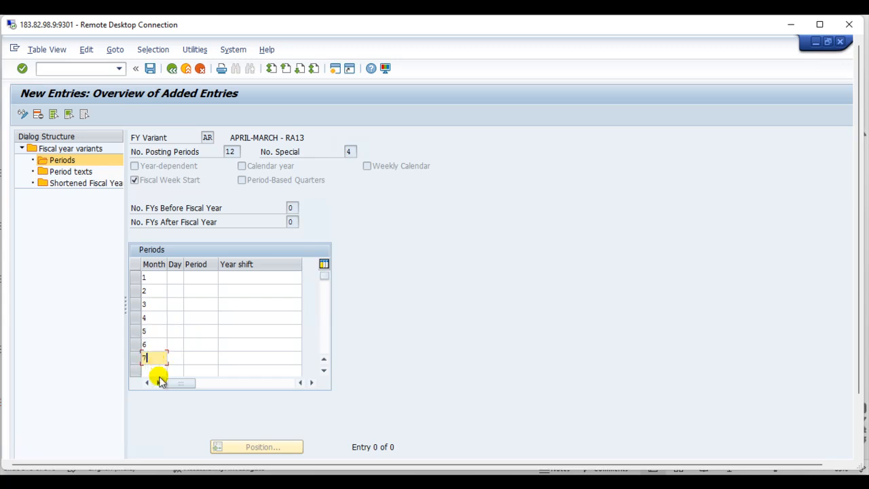
left_click(155, 370)
type("8")
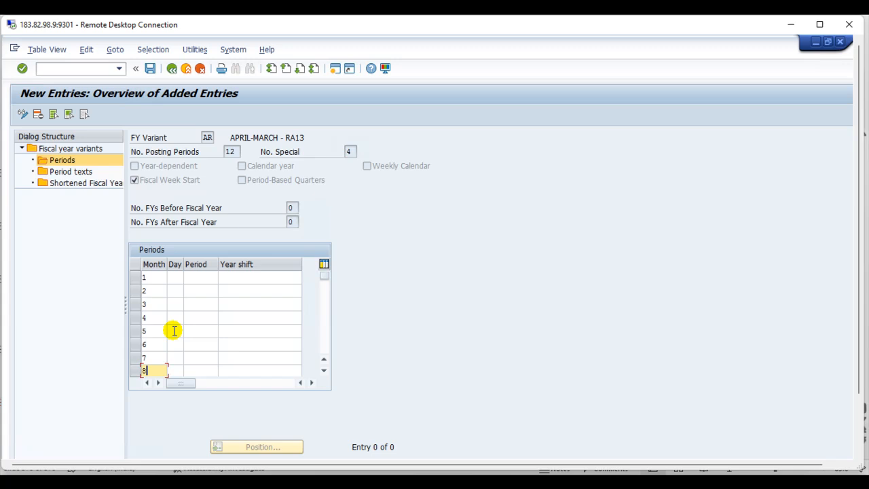
Enter the last day of months 1 to 4 in the new period entries: 31, 28, 31 and 30.
left_click(178, 279)
type("31")
left_click(177, 291)
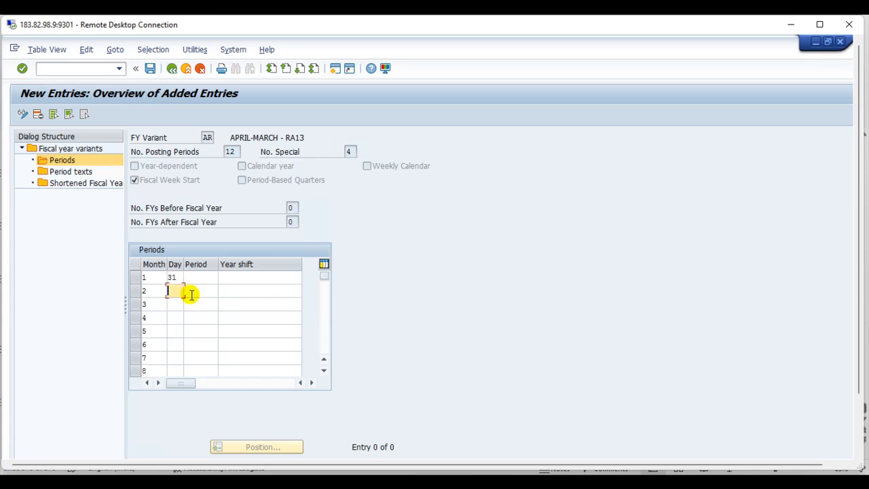
type("2")
left_click(174, 303)
left_click(177, 306)
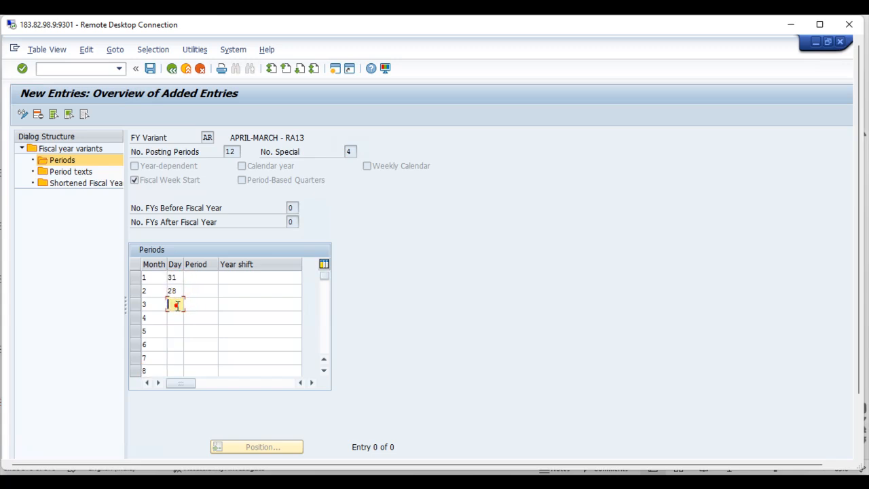
type("3")
left_click(173, 315)
left_click(177, 318)
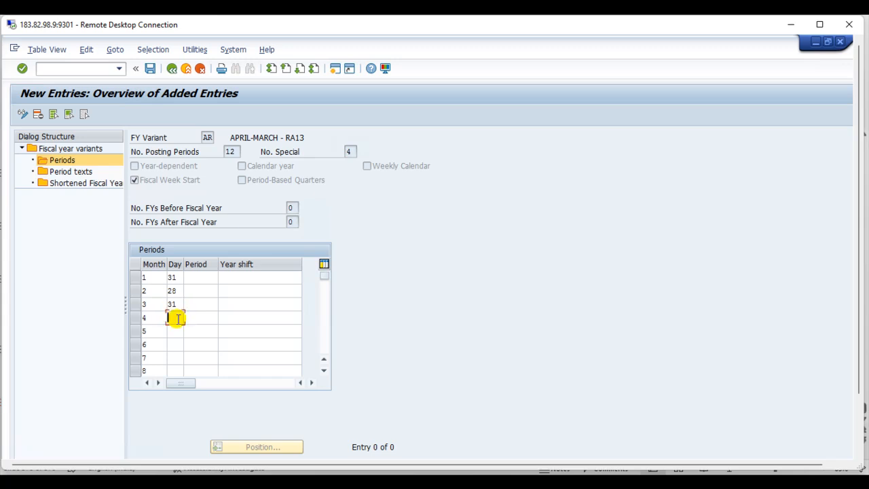
type("3")
left_click(174, 340)
Enter the last day of months 5 to 8 in the period entries: 31, 30, 31 and 31.
left_click(175, 332)
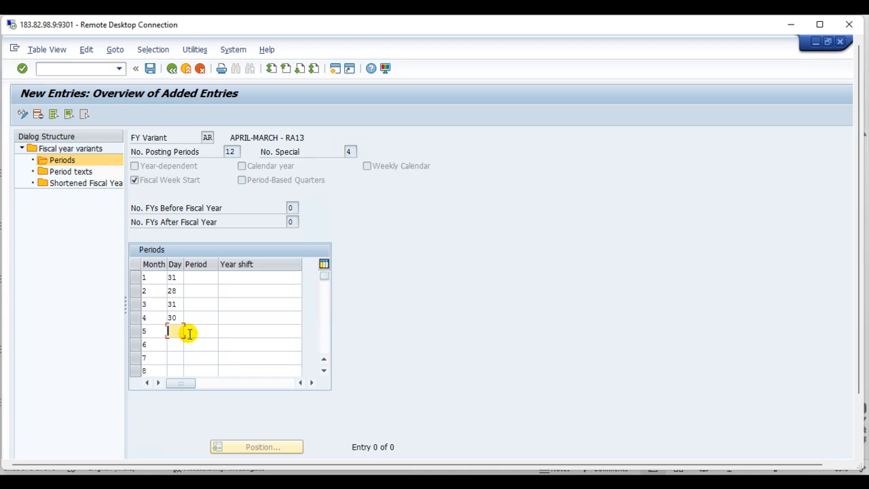
type("3")
left_click(174, 342)
left_click(177, 345)
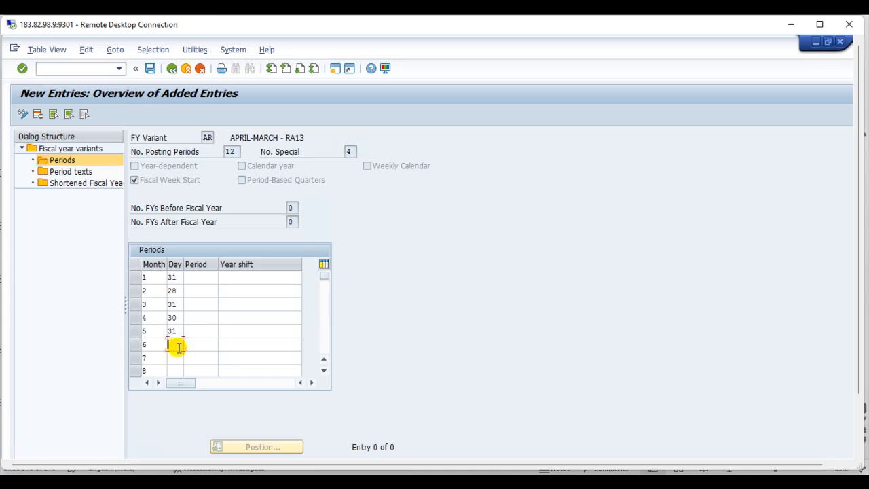
left_click(174, 366)
left_click(177, 357)
type("3")
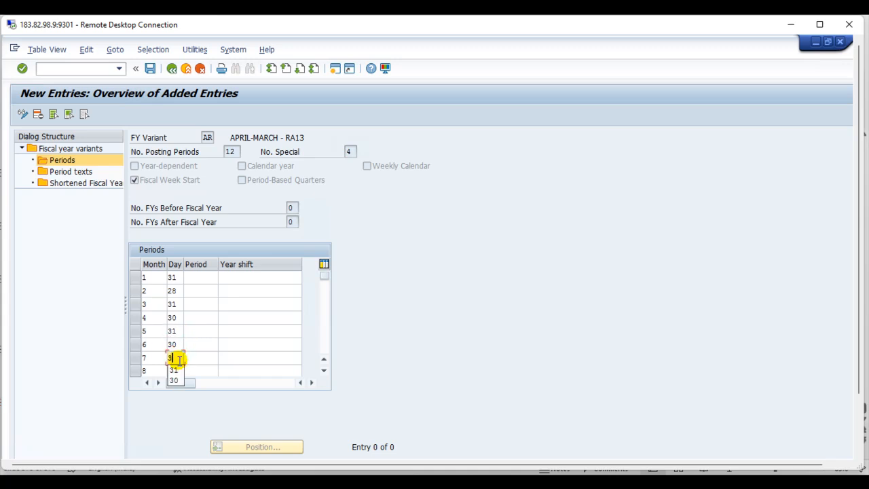
left_click(174, 369)
left_click(176, 370)
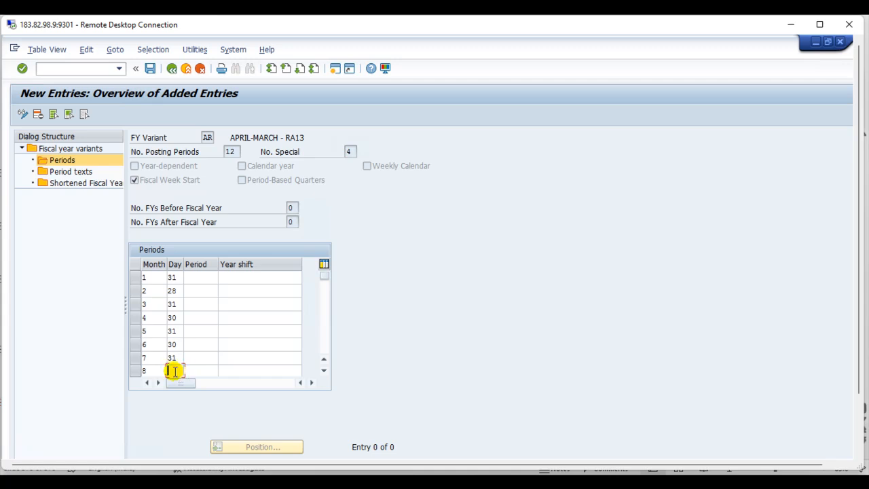
type("31")
Assign posting periods 10, 11 and 12 to months 1, 2 and 3.
left_click(200, 275)
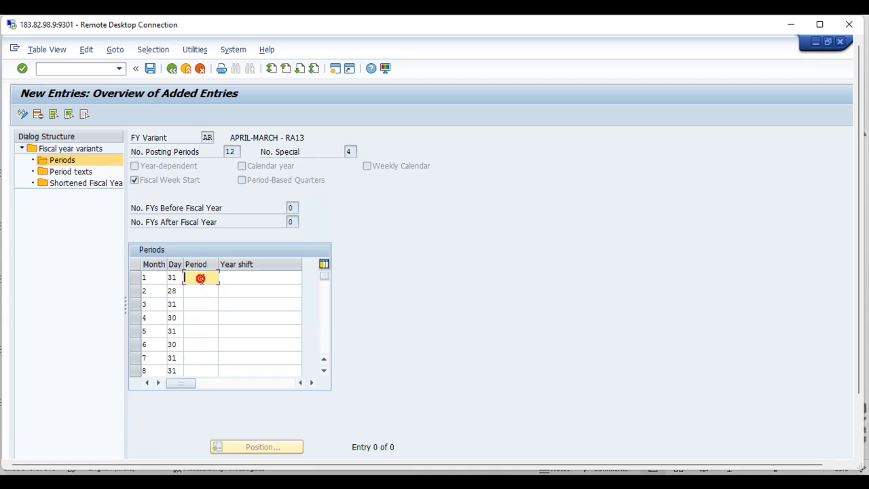
type("1")
left_click(200, 290)
left_click(199, 294)
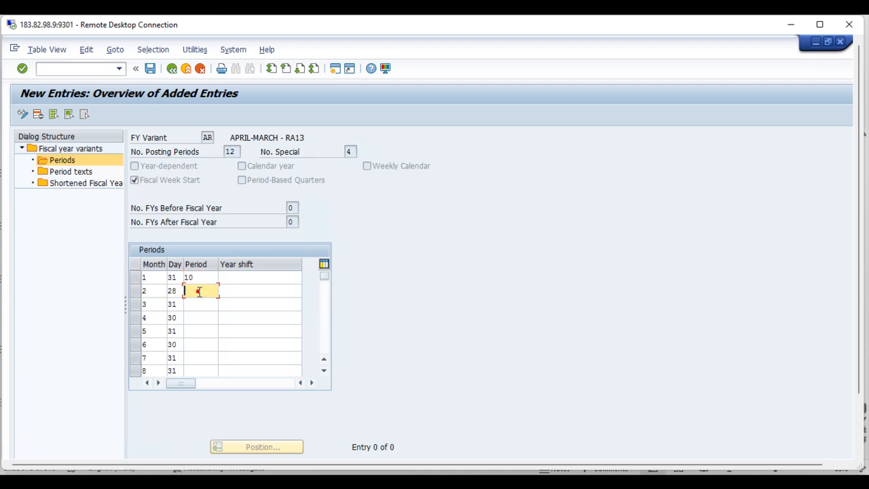
type("11")
left_click(196, 303)
type("12")
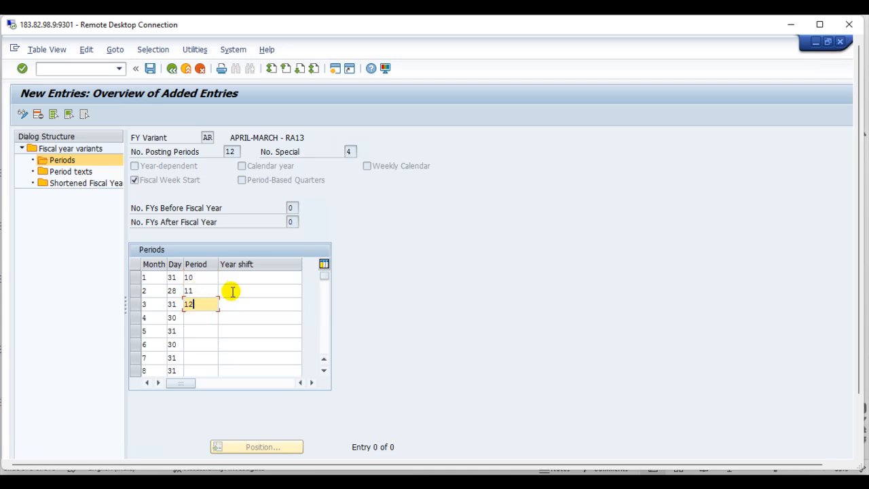
Set the year shift to -1 for months 1, 2 and 3.
left_click(231, 277)
type("-1")
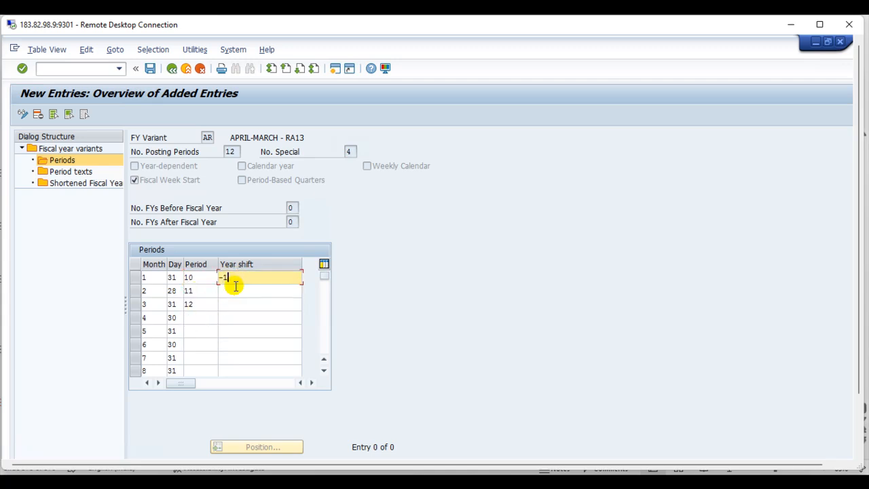
left_click(229, 278)
left_click(221, 290)
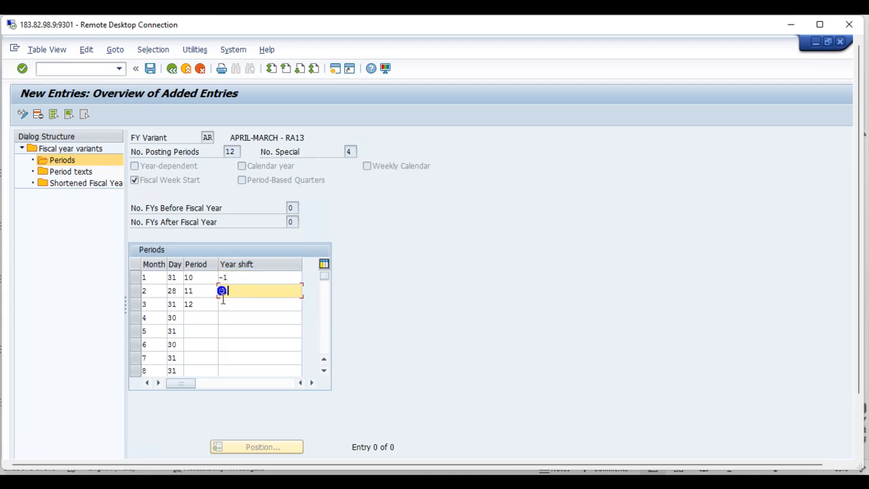
type("-1")
left_click(220, 303)
type("-1")
Assign posting periods 1 to 5 in order to months 4 to 8.
left_click(203, 316)
type("1")
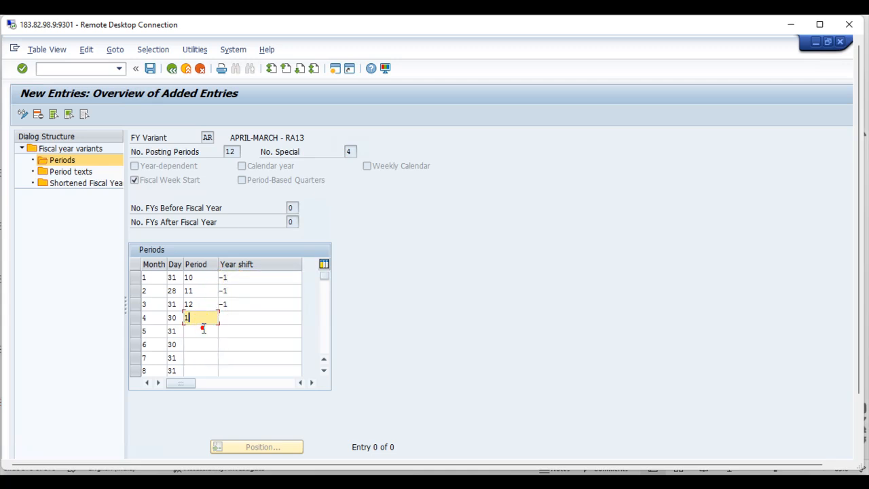
left_click(201, 331)
type("2")
left_click(200, 345)
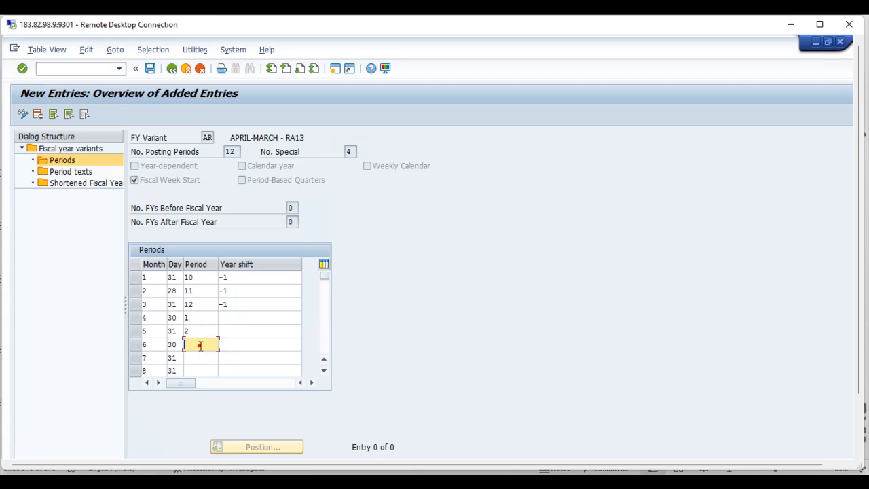
type("3")
left_click(196, 358)
type("4")
left_click(196, 371)
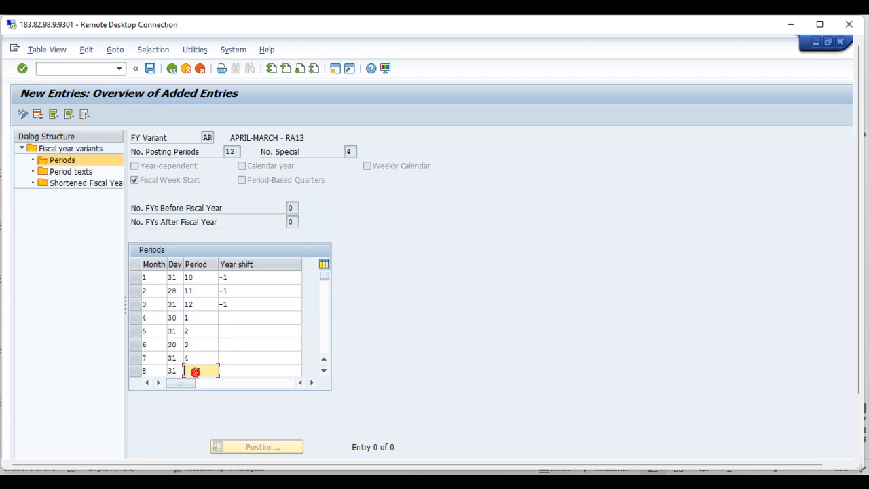
type("5")
Set the year shift to 0 for months 4 to 8 and confirm the entries to get empty rows.
left_click(236, 317)
type("0")
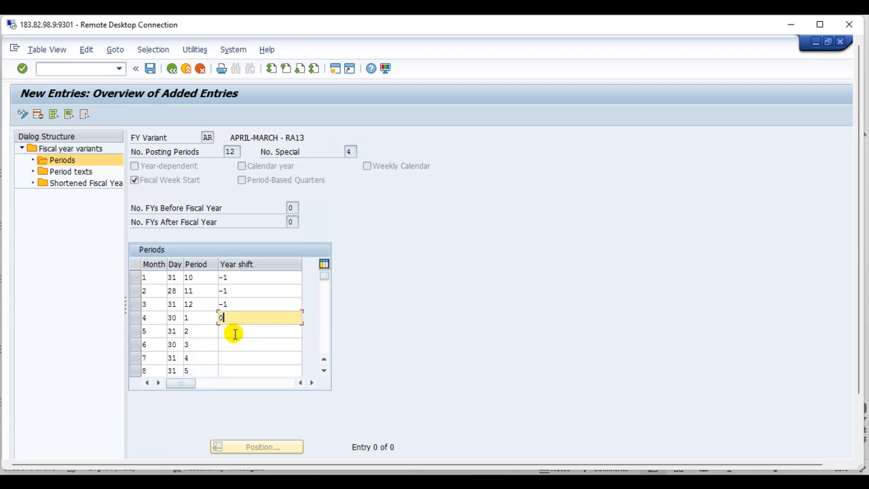
left_click(233, 332)
type("0")
left_click(231, 345)
type("0")
left_click(229, 358)
type("0")
left_click(229, 371)
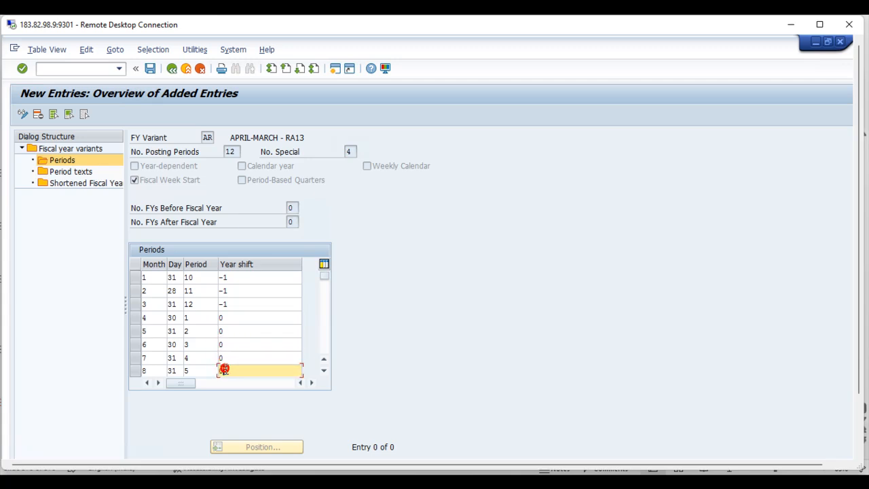
type("0")
key("Return")
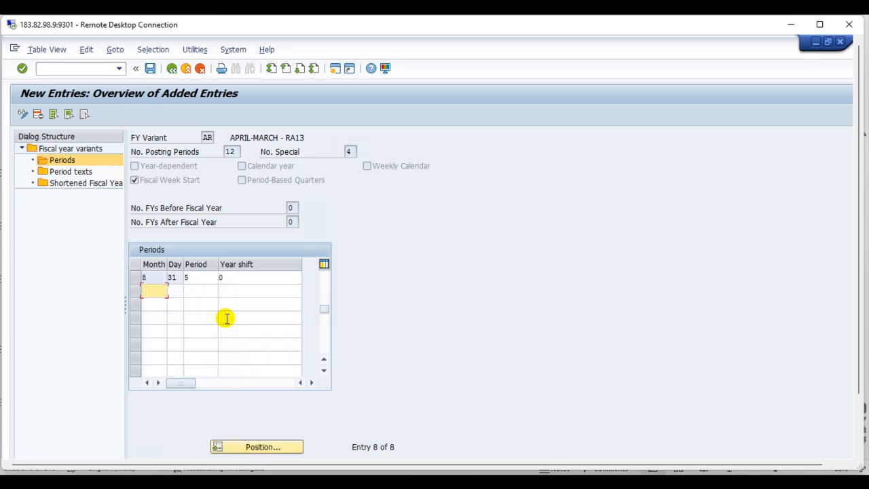
Add a period entry for month 9 with day 30, period 6 and year shift 0.
type("9")
left_click(178, 290)
type("3")
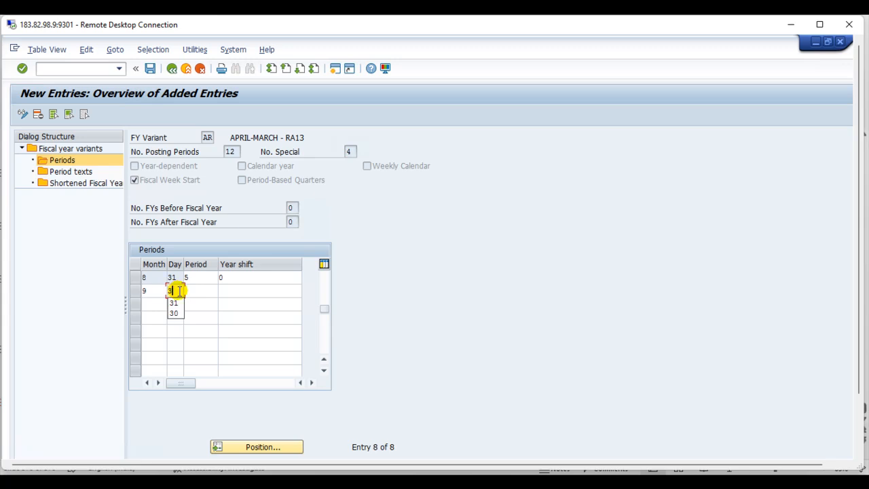
type("0")
left_click(195, 290)
type("6")
left_click(228, 292)
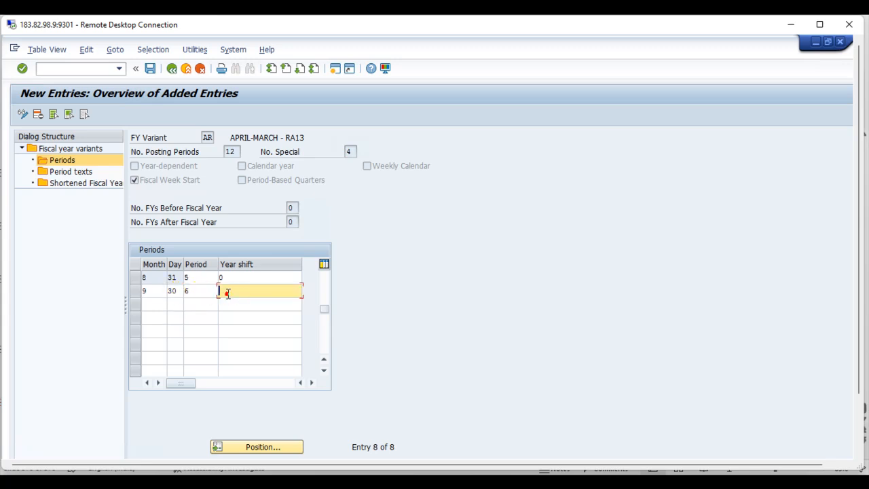
type("0")
Add a period entry for month 10 with day 31, period 7 and year shift 0.
left_click(146, 304)
type("1")
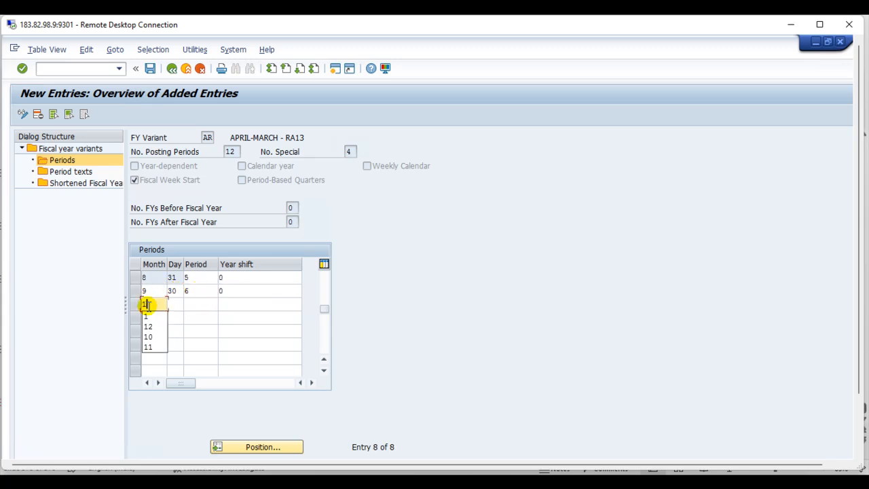
type("0")
left_click(173, 302)
type("31")
left_click(196, 304)
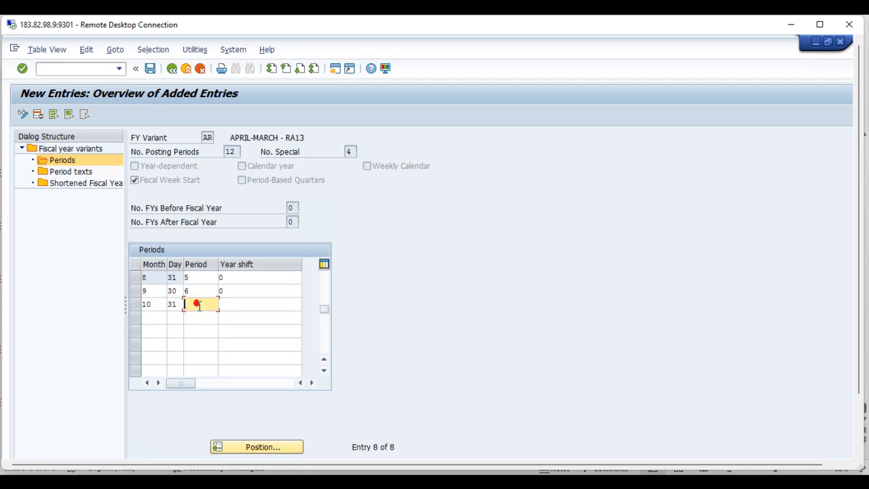
type("7")
left_click(230, 306)
type("0")
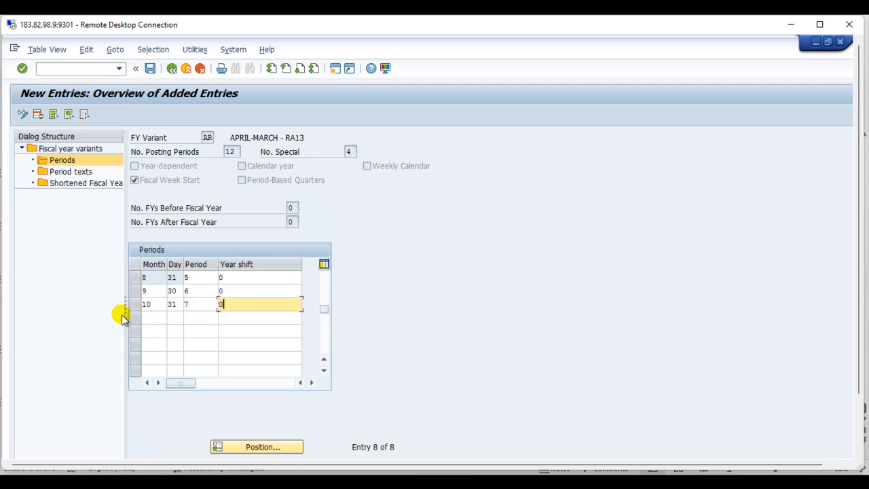
Add a period entry for month 11 with day 30, period 8 and year shift 0.
left_click(146, 316)
type("11")
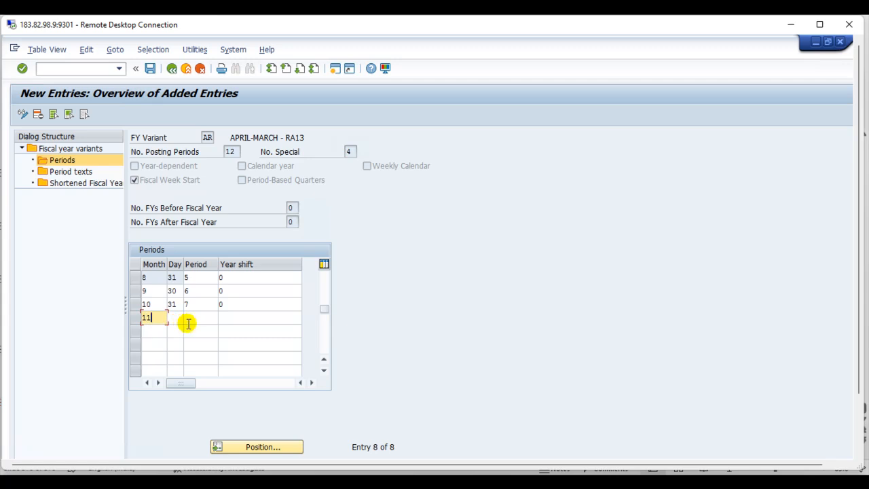
left_click(171, 317)
left_click(202, 317)
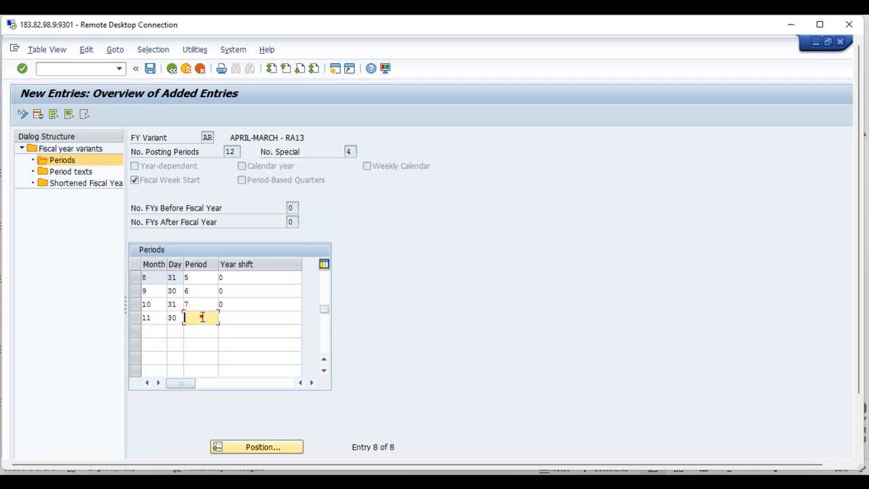
type("8")
left_click(236, 316)
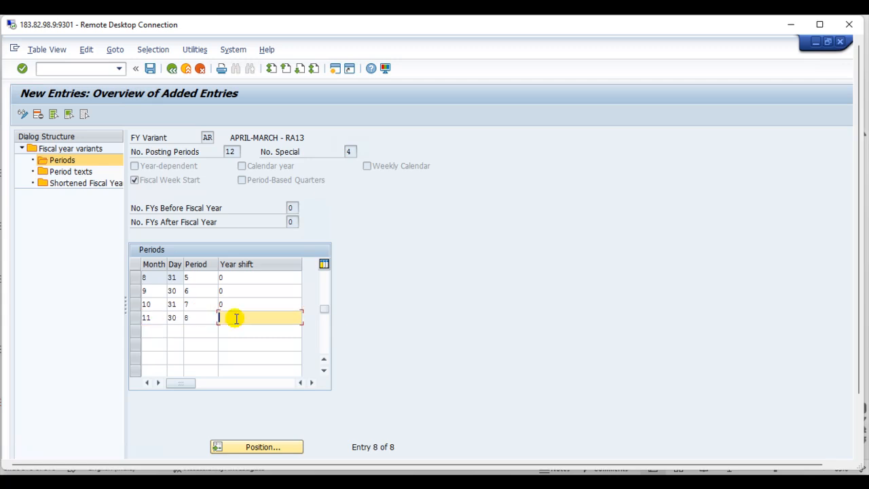
type("0")
Add a period entry for month 12 with day 31, period 9 and year shift 0, and confirm the entries.
left_click(142, 330)
type("12")
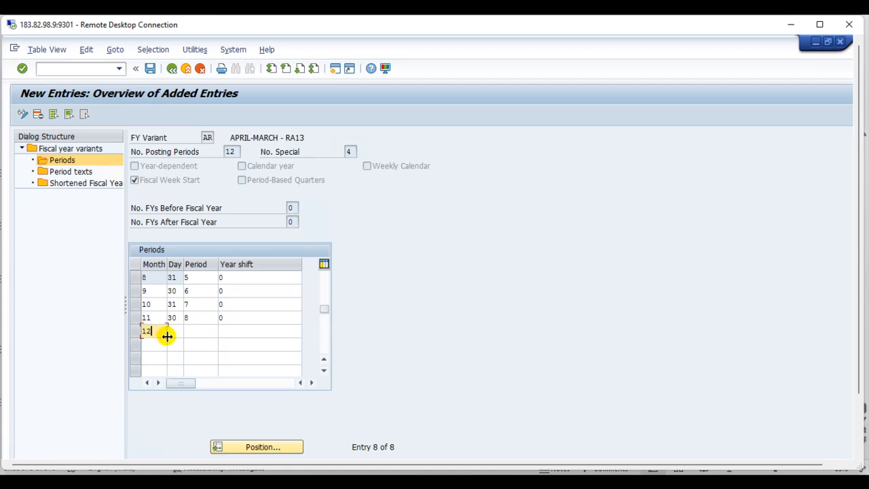
left_click(171, 331)
type("31")
left_click(199, 331)
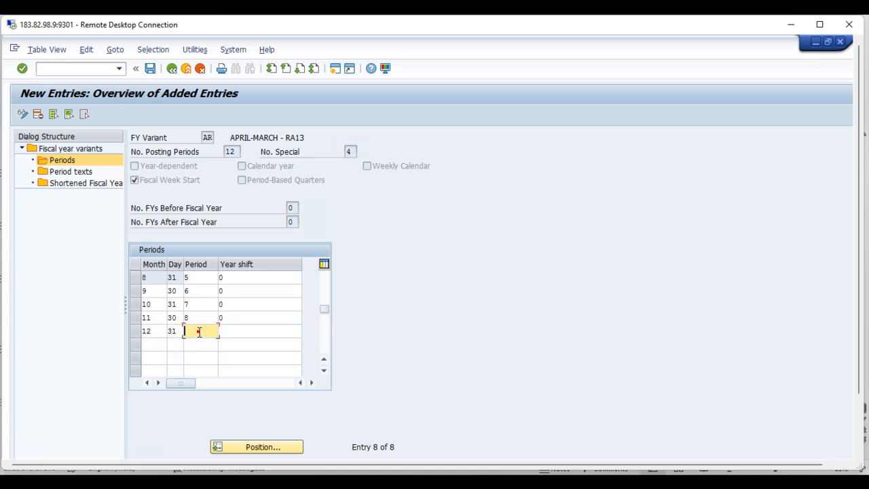
type("9")
left_click(227, 332)
type("0")
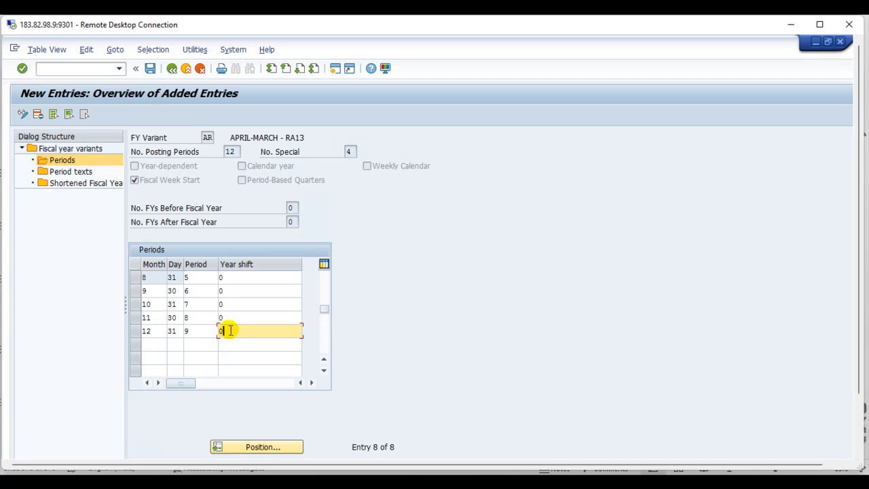
key("Return")
Save variant AR's periods to the proposed customizing request and exit the fiscal year variant maintenance.
left_click(150, 68)
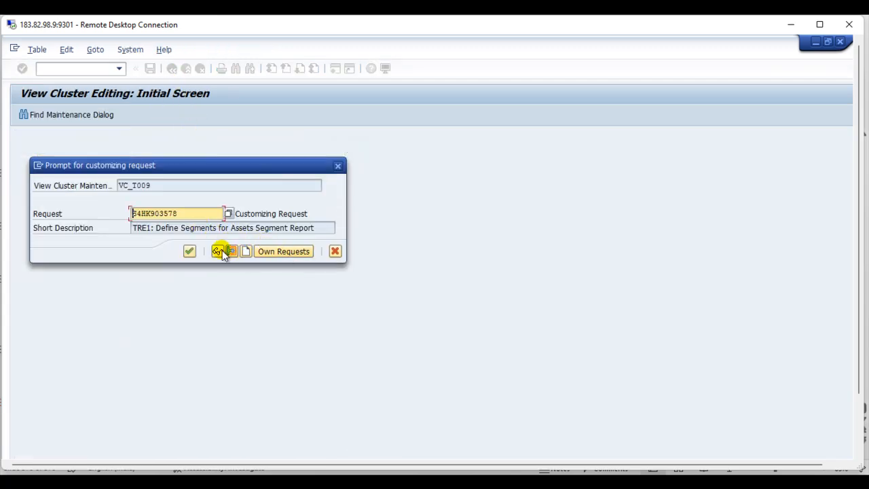
left_click(190, 251)
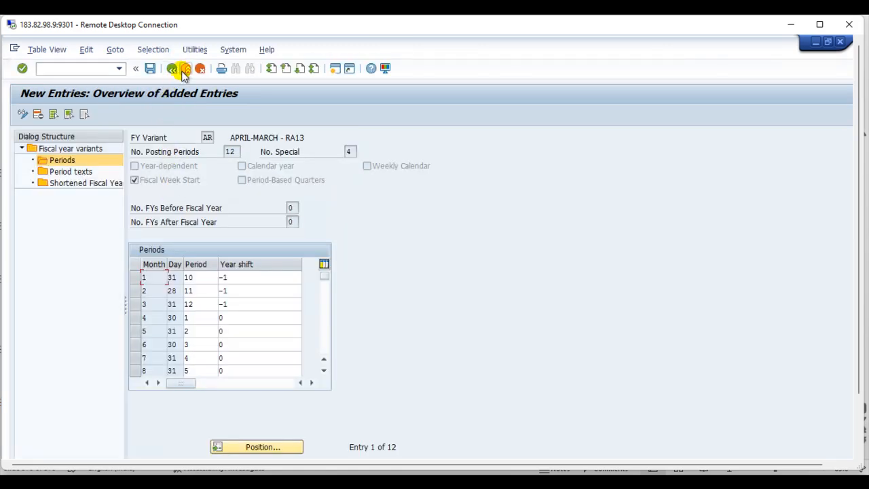
left_click(184, 69)
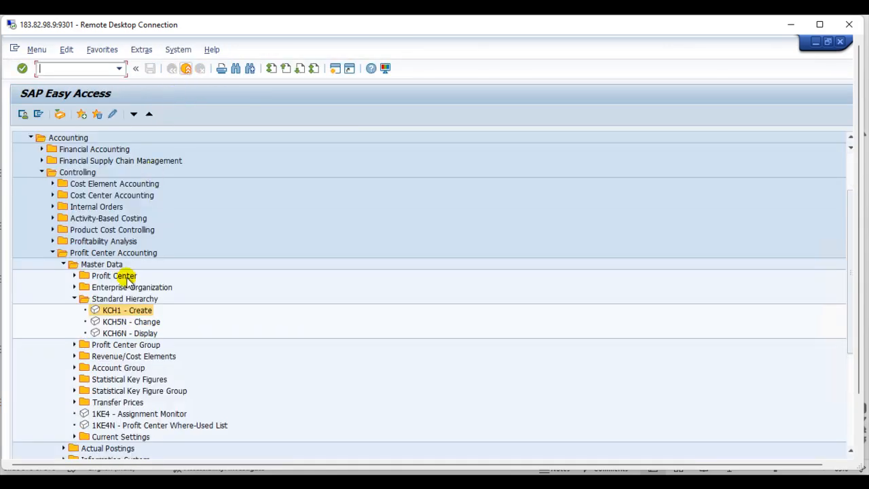
Open the creation of the profit center standard hierarchy (KCH1) and call up its controlling area setting.
double_click(115, 311)
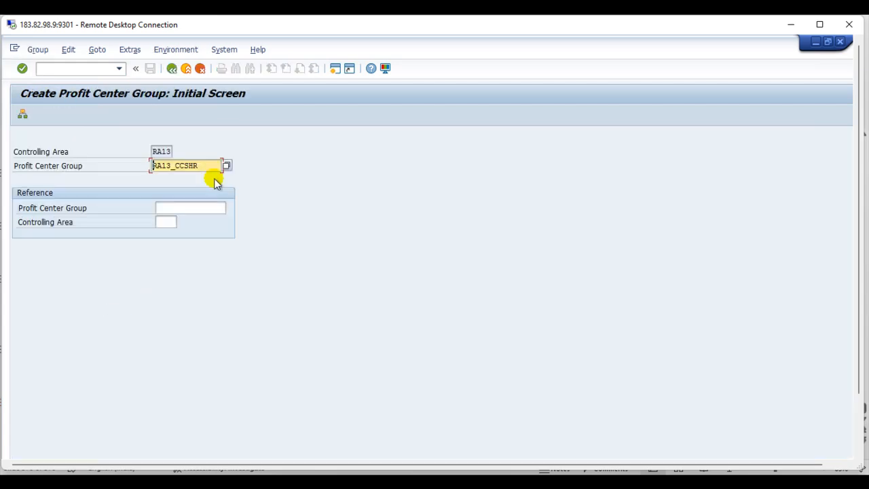
left_click(103, 67)
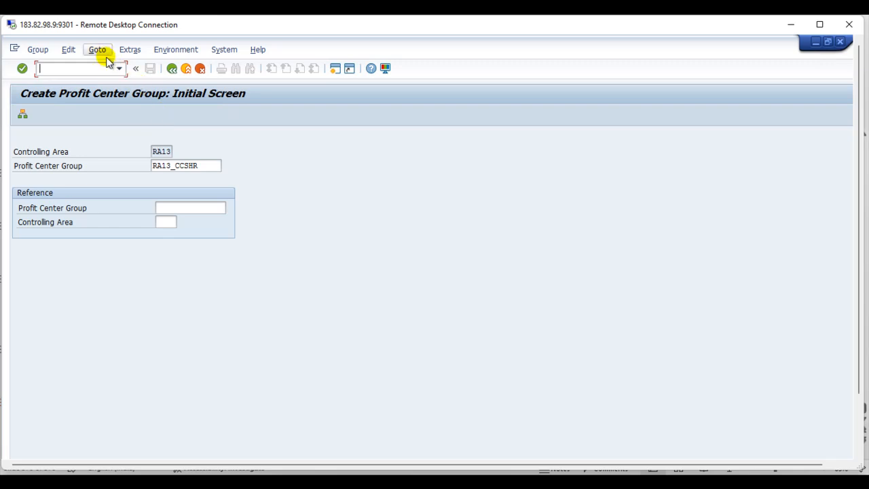
type("/n")
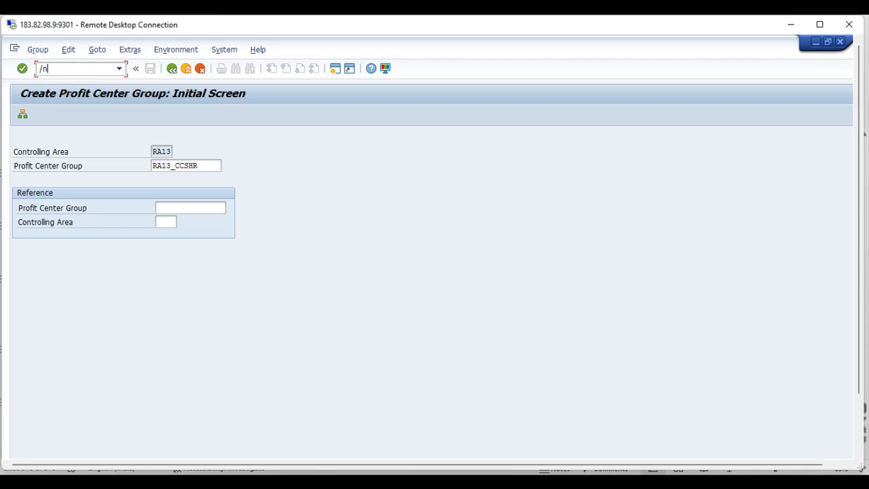
key("Tab")
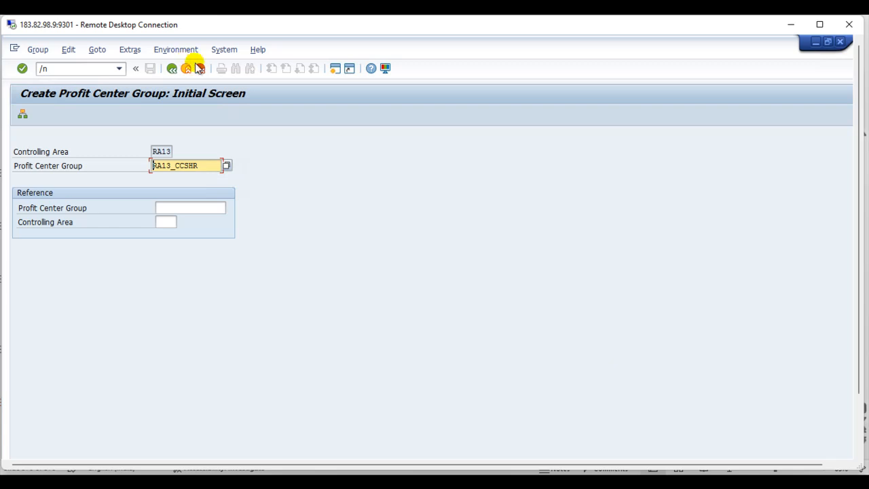
left_click(137, 52)
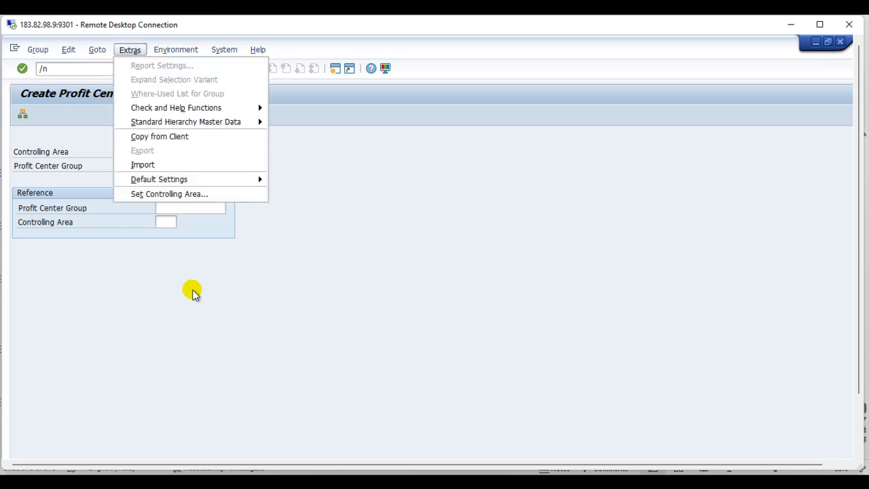
left_click(173, 195)
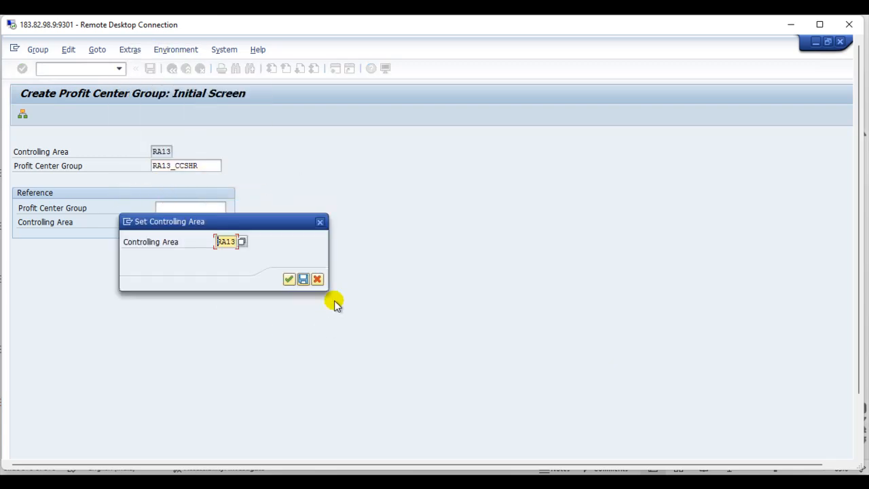
Try to set the controlling area to ZTR1.
type("ZTR")
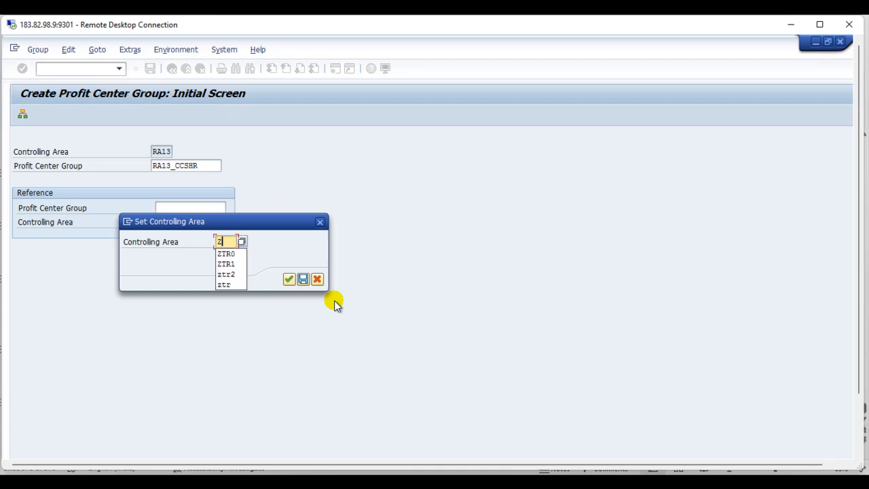
left_click(238, 264)
left_click(291, 282)
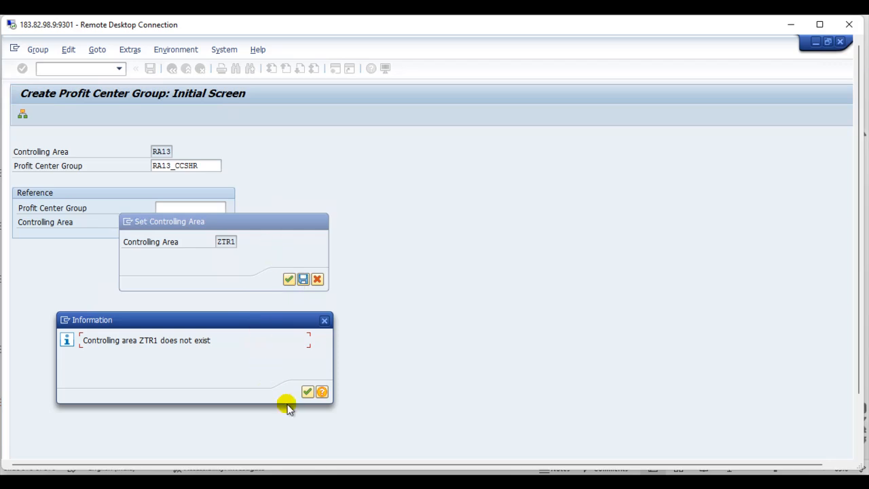
left_click(323, 319)
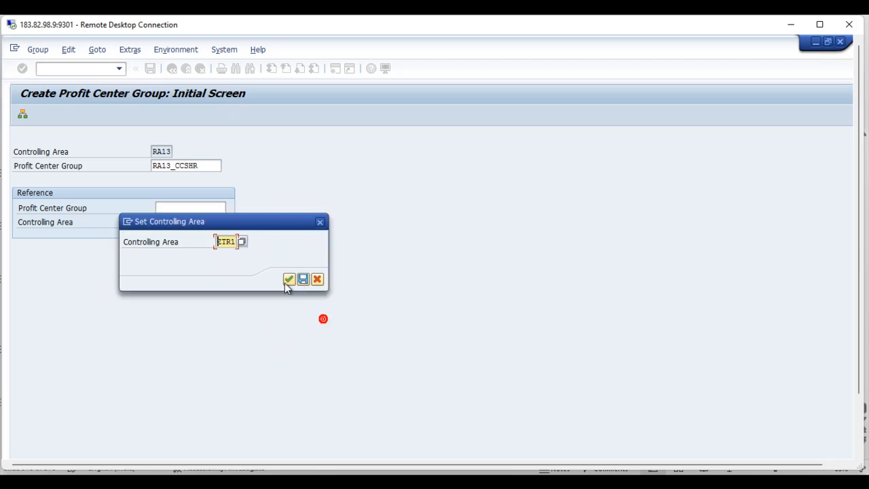
Look through the list of available controlling areas and set the controlling area to ZTRS.
left_click(242, 241)
scroll(194, 393, "down", 18)
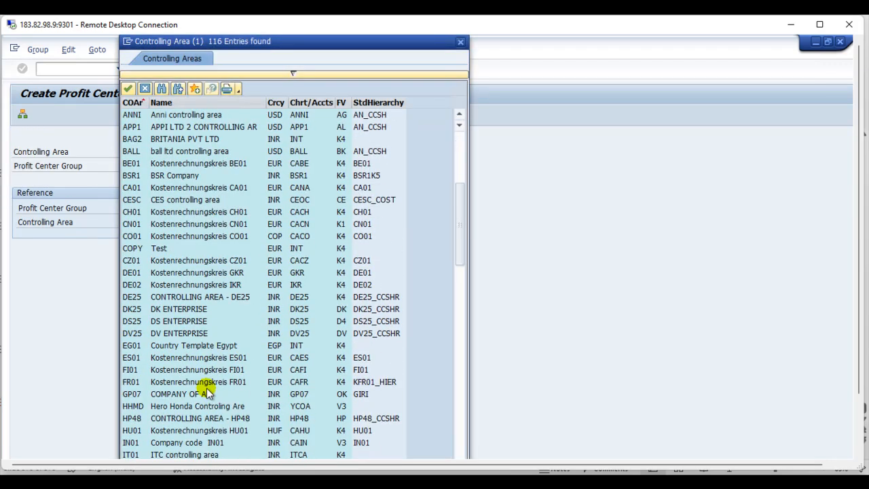
scroll(190, 415, "down", 12)
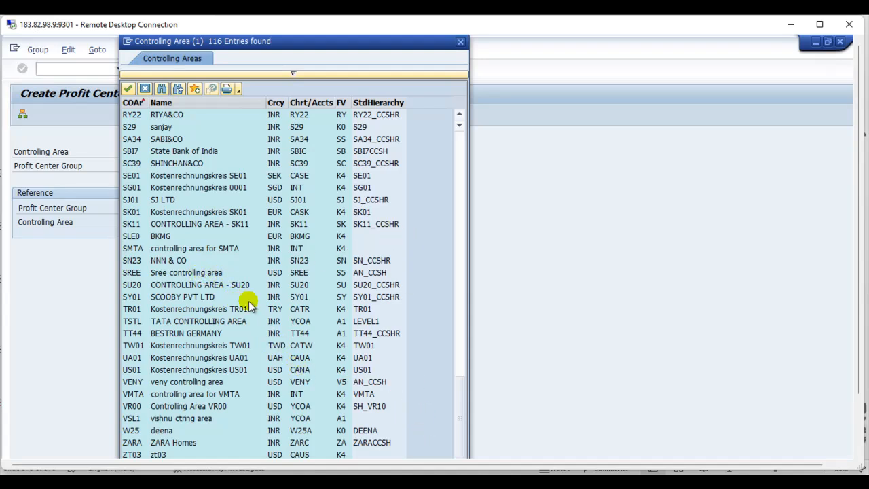
left_click(461, 41)
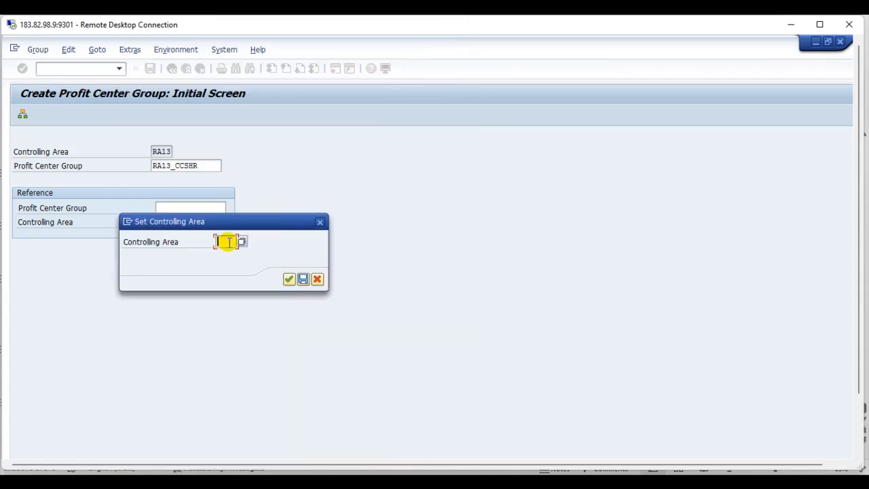
type("ZTRS")
key("Return")
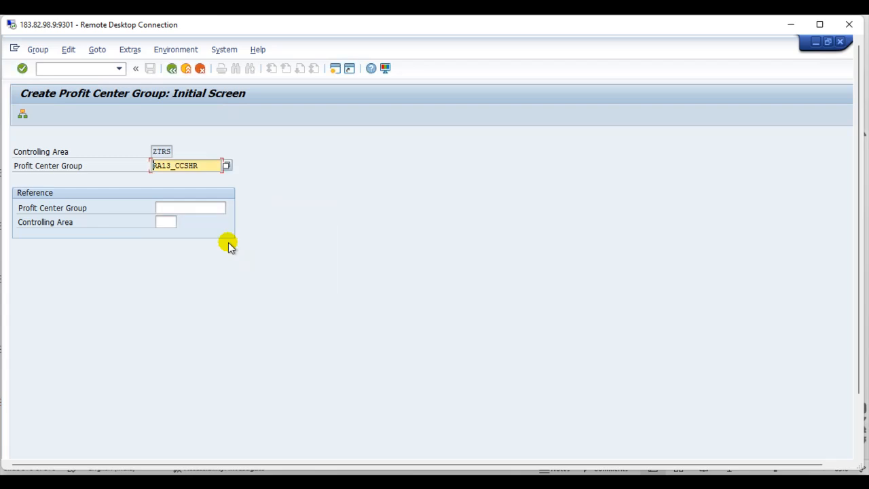
Replace the profit center group with PCSH-TRS1, chosen from a search across all nodes of the controlling area.
key("Delete")
key("Delete")
key("Delete")
key("Delete")
key("Delete")
key("Delete")
key("Delete")
key("Delete")
key("Delete")
key("Delete")
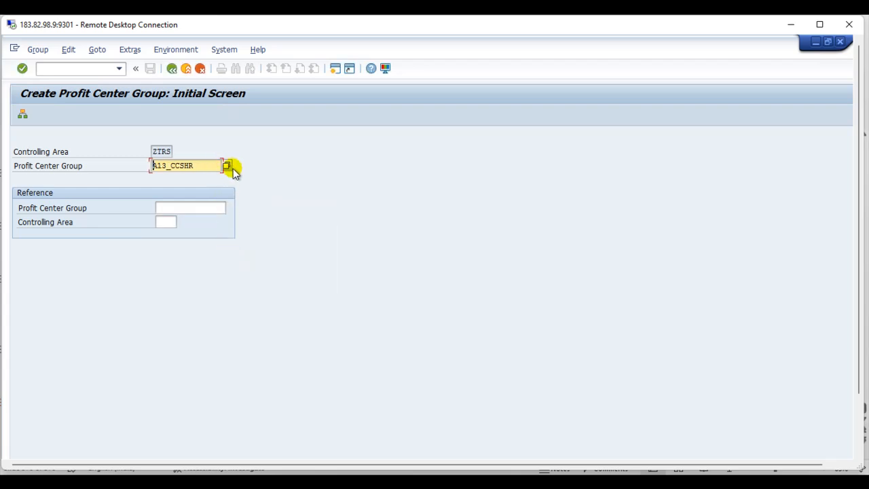
left_click(226, 168)
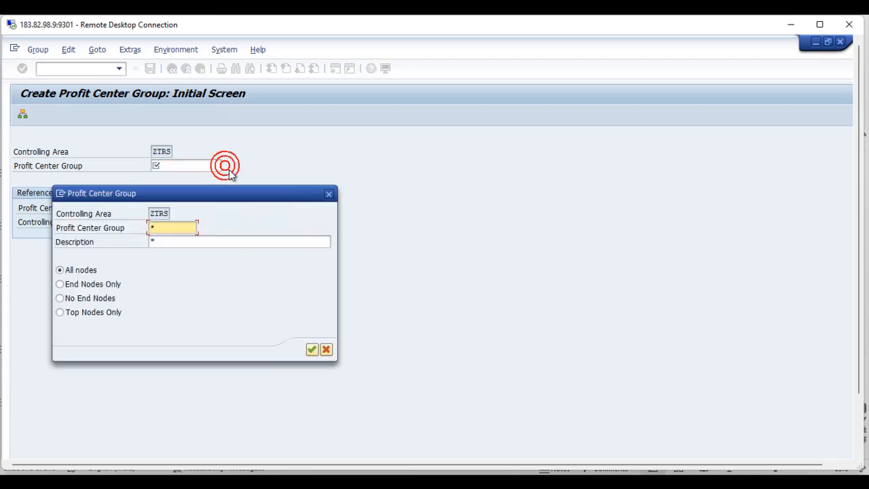
left_click(313, 350)
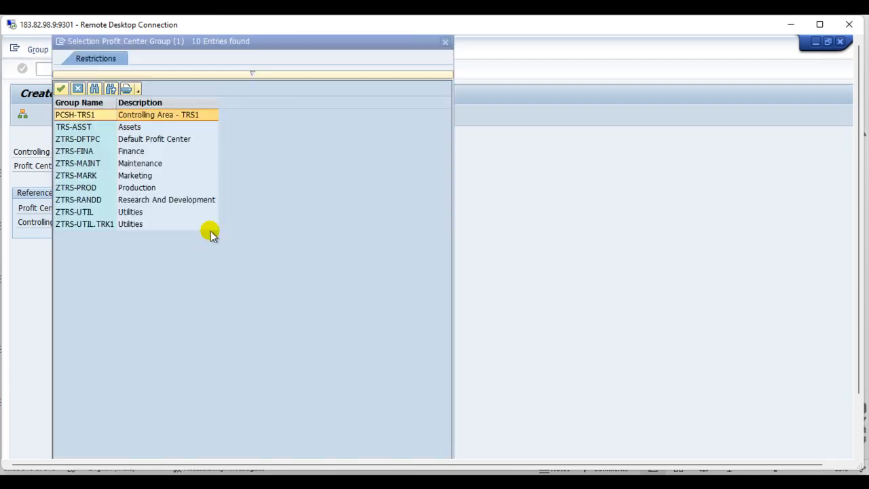
double_click(146, 119)
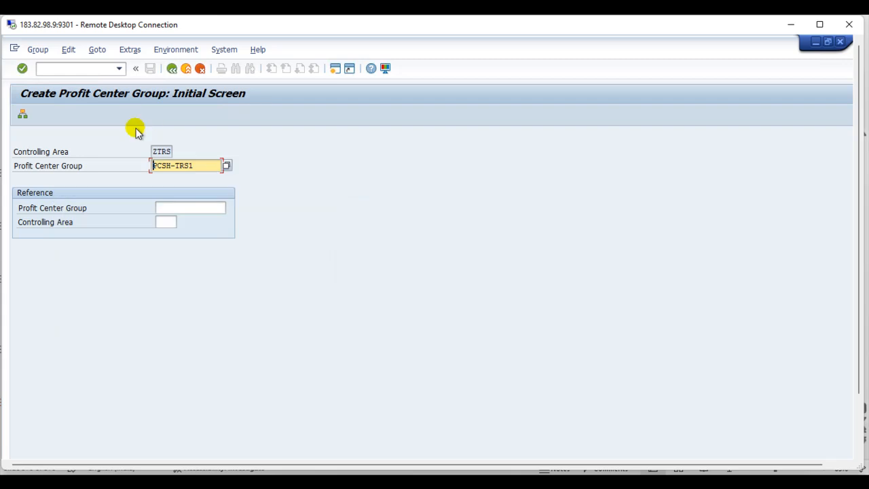
Open the PCSH-TRS1 hierarchy structure, examine the profit centers under Utilities and return to the SAP Easy Access menu.
left_click(24, 114)
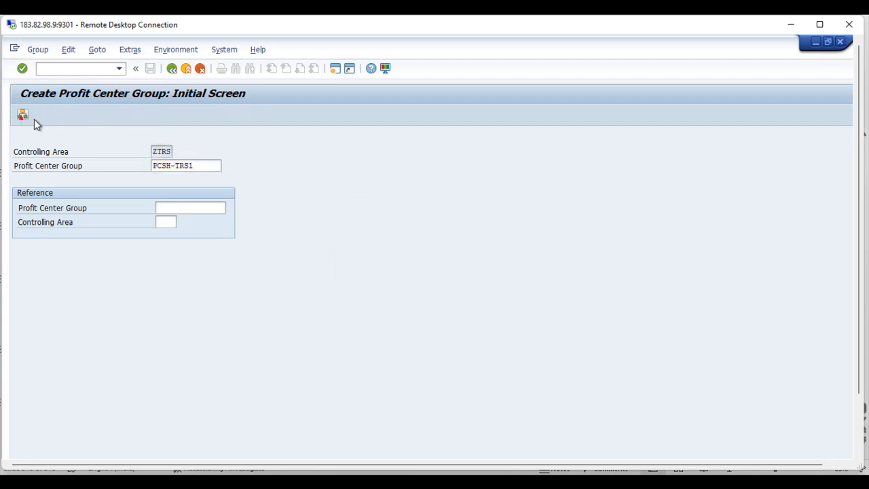
left_click(190, 343)
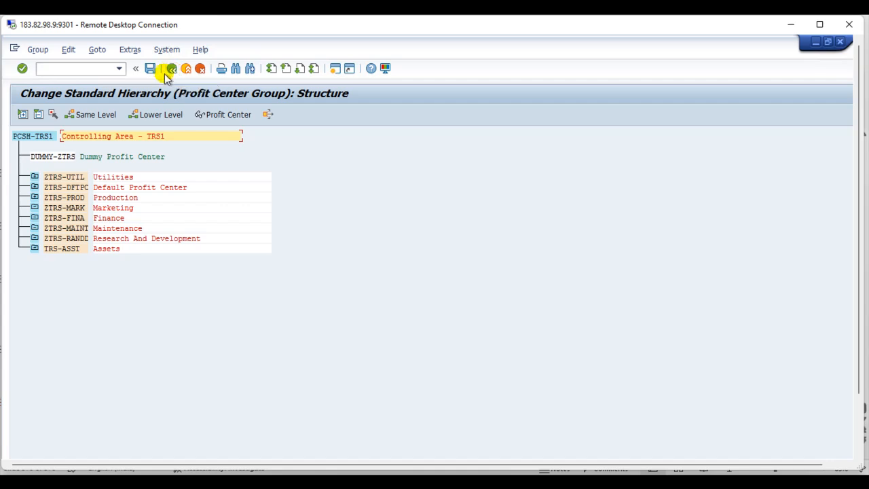
left_click(34, 176)
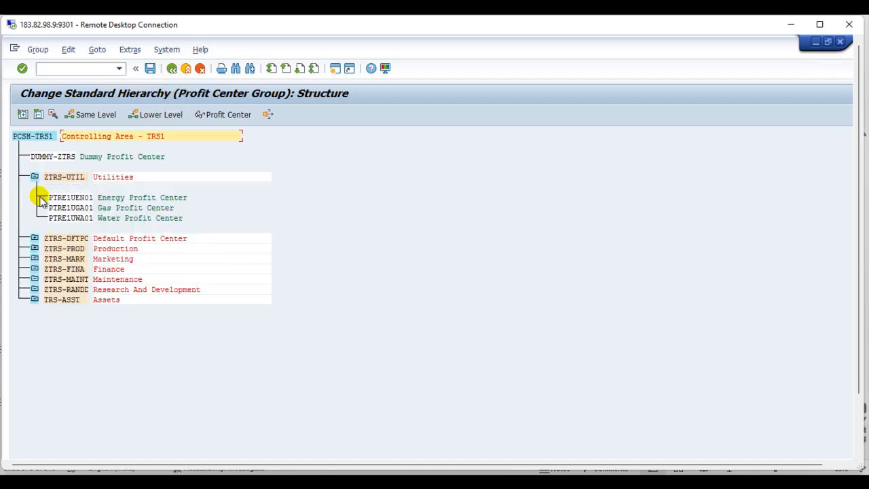
left_click(172, 70)
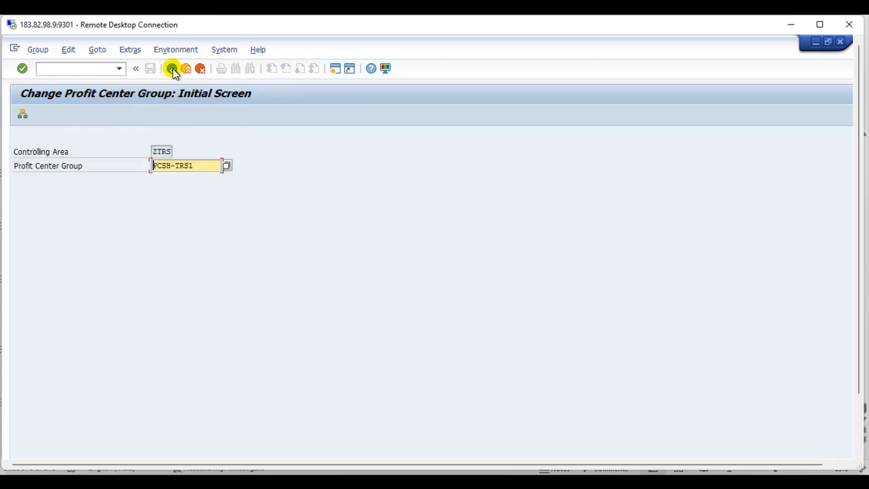
left_click(173, 70)
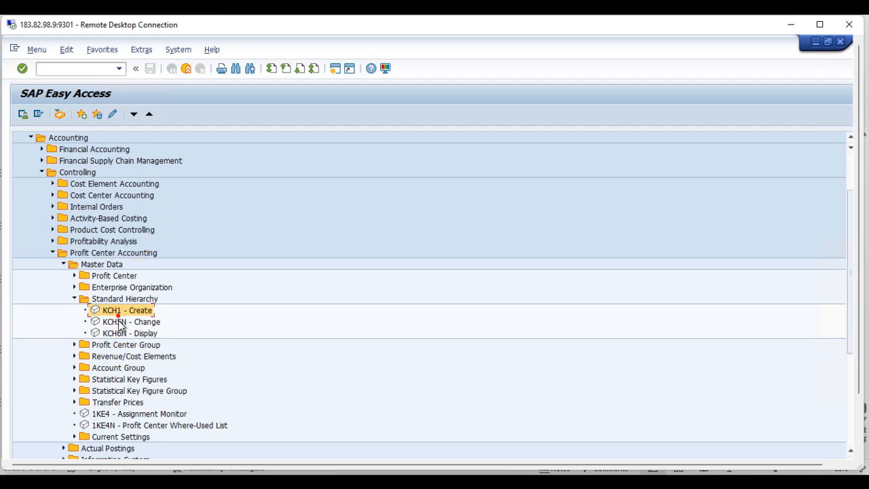
Open the standard hierarchy for changing (KCH5N), collapse the details and expand the Utilities, Default Profit Center and Production groups.
double_click(119, 322)
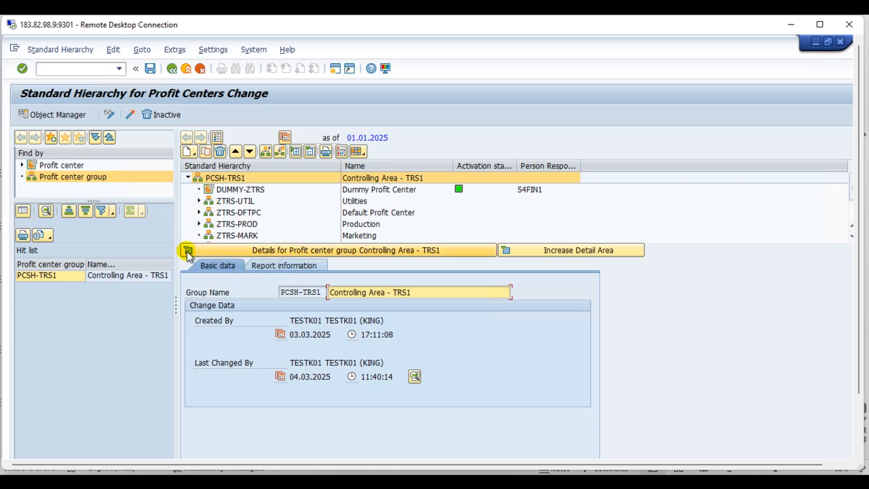
left_click(187, 252)
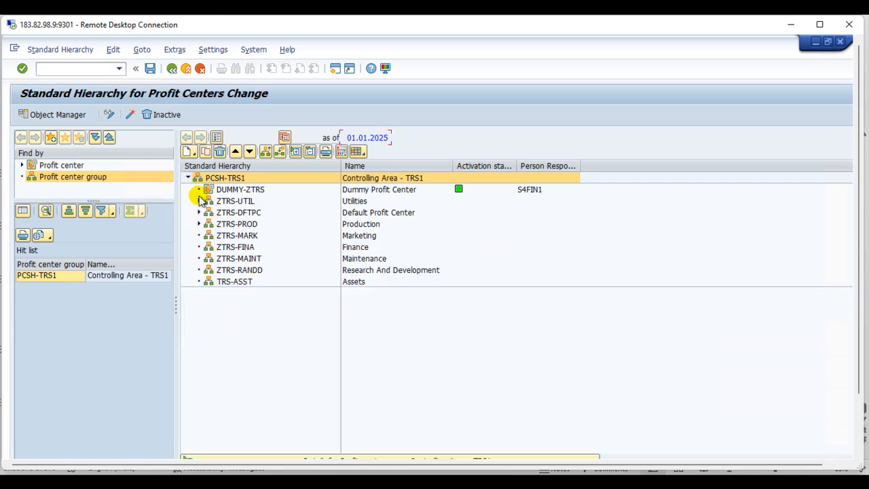
left_click(199, 201)
left_click(198, 247)
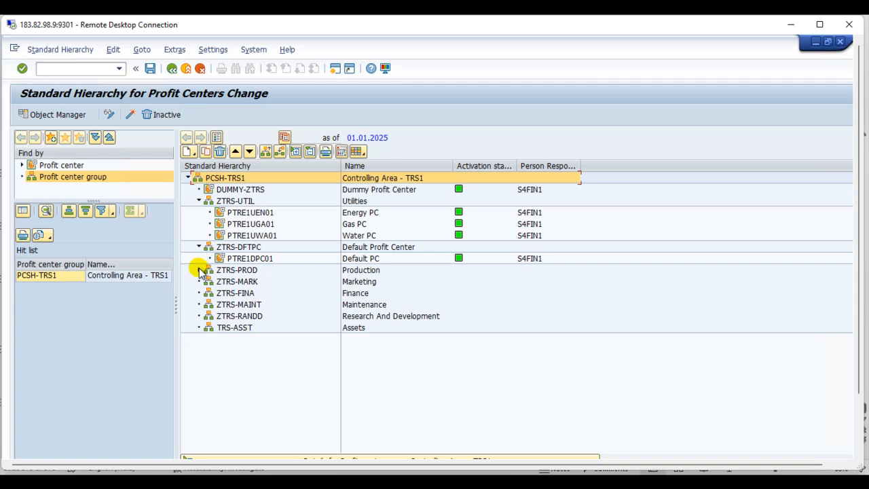
left_click(199, 270)
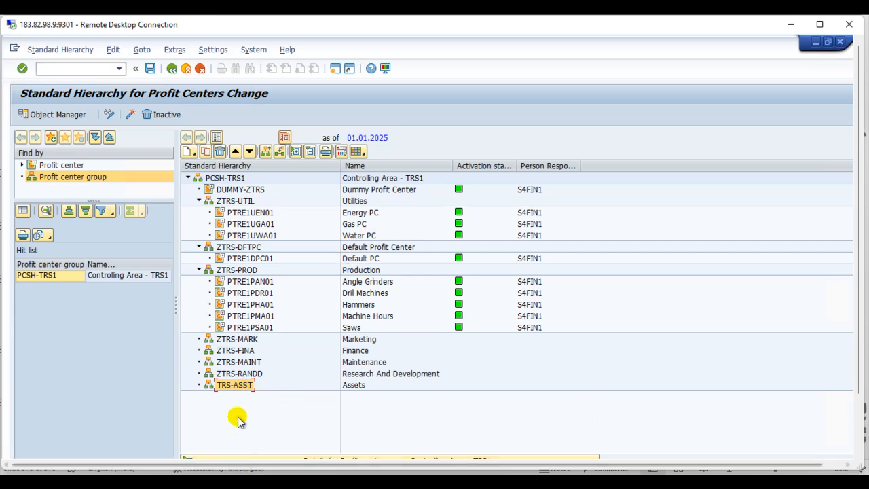
Create a new profit center under the Assets group TRS-ASST with the code PTRE1ABU01.
left_click(191, 152)
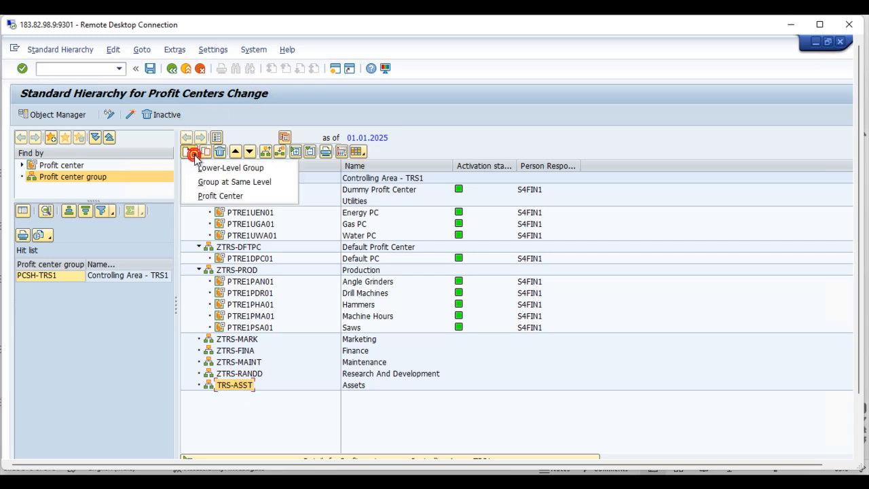
left_click(204, 196)
double_click(266, 396)
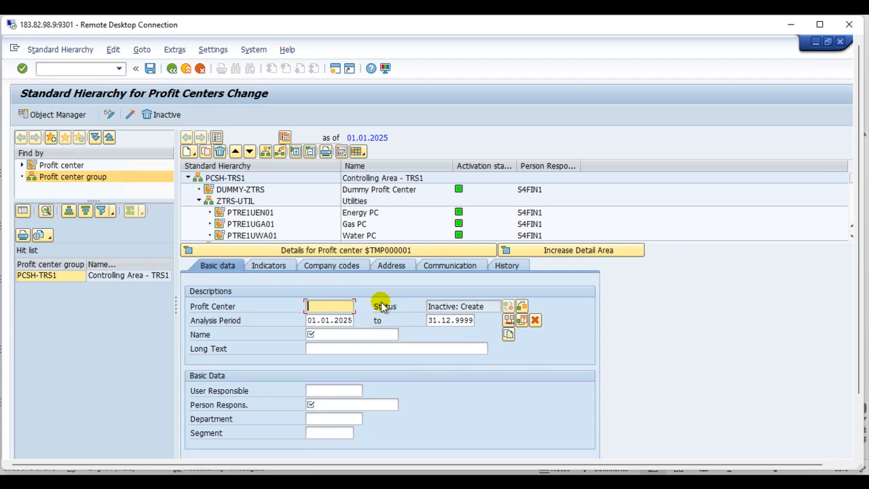
type("PTR")
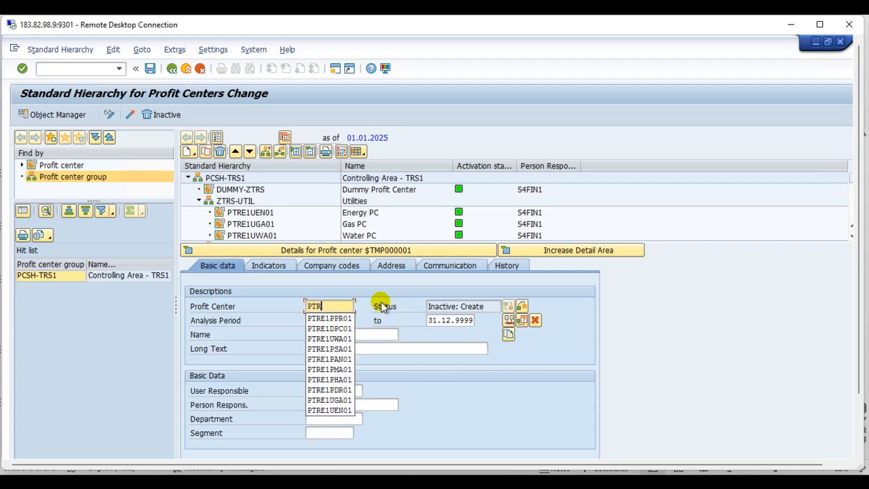
type("E")
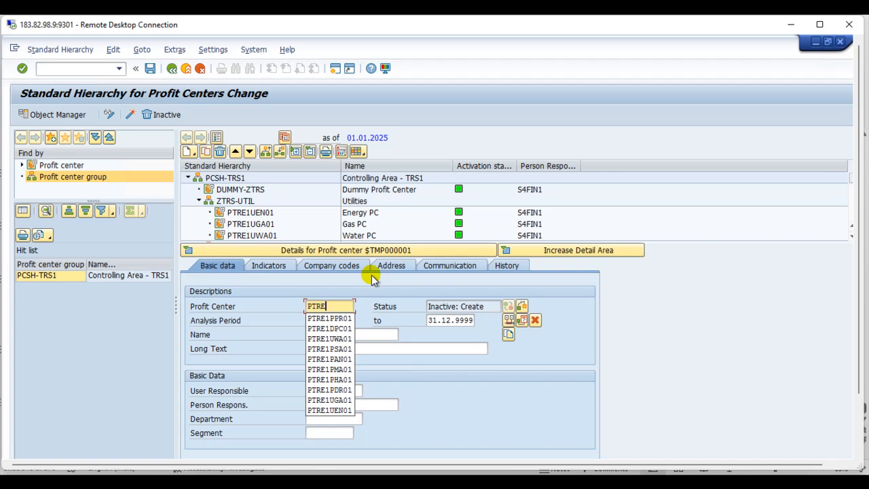
type("1ABU01")
type("A")
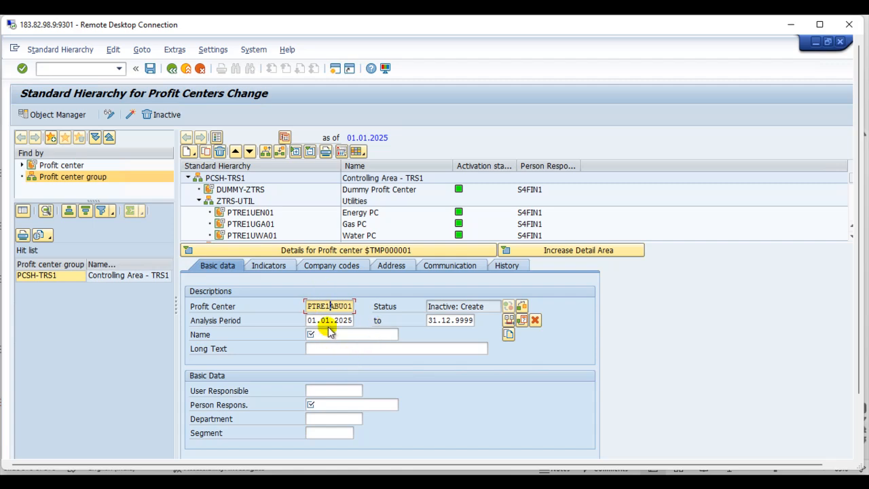
Name the new profit center Buildings and set its person responsible to S4FIN1.
left_click(347, 321)
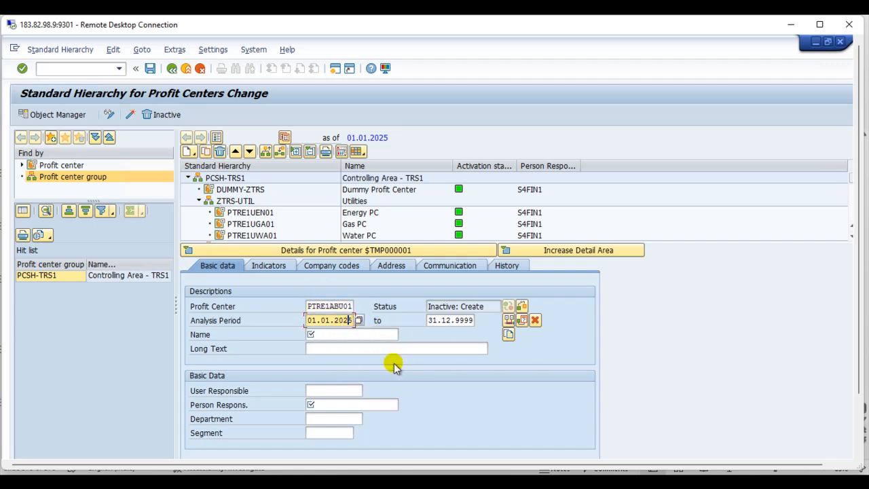
left_click(335, 336)
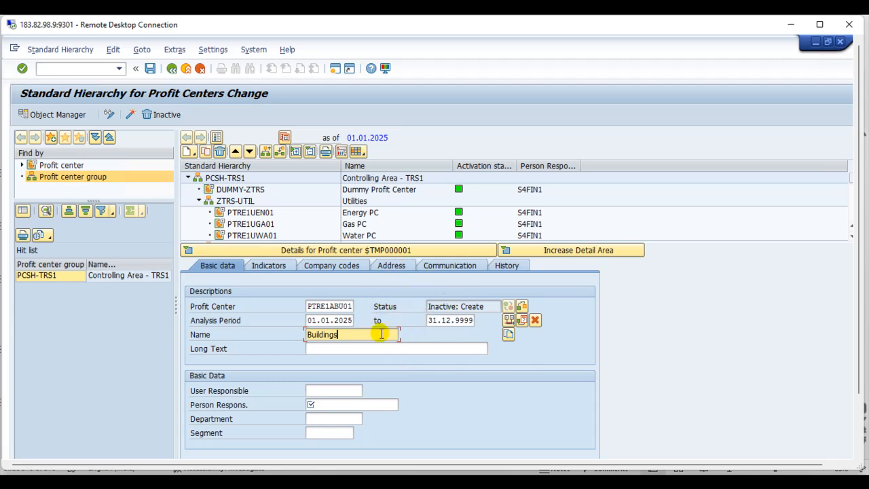
left_click(338, 404)
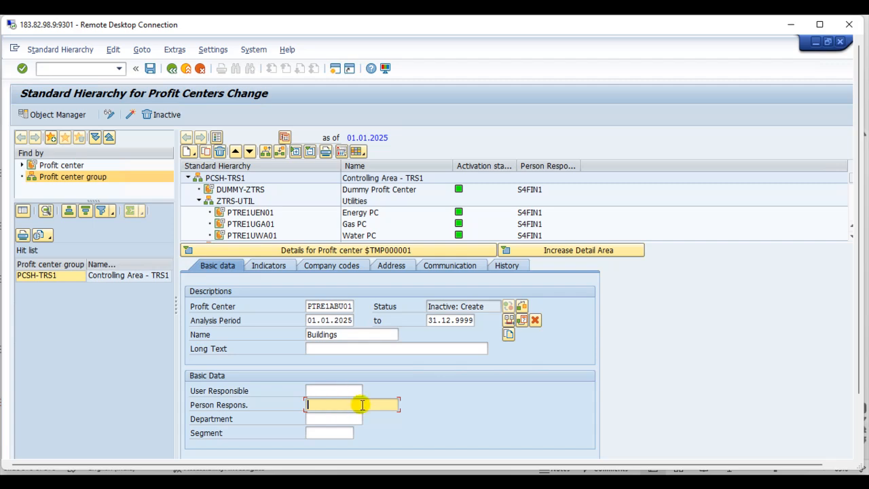
type("S")
left_click(340, 415)
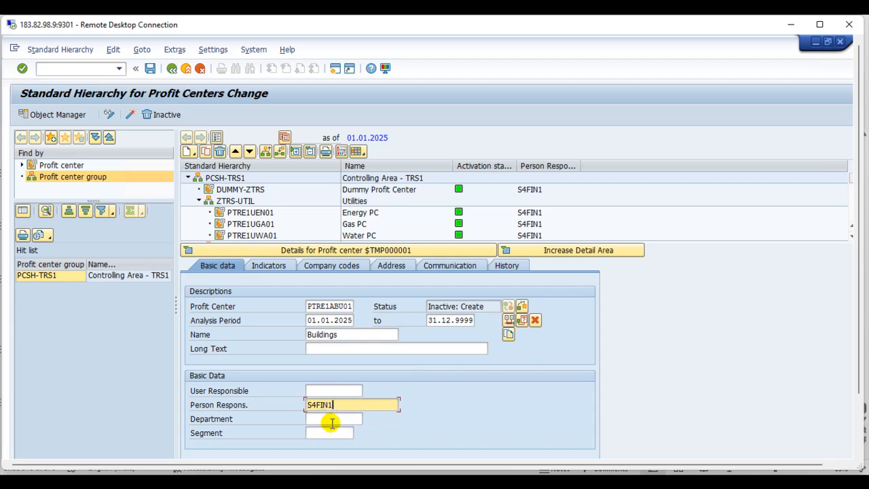
Assign segment ZTRBUILDIN to the new Buildings profit center from the segment value list and confirm the entries.
left_click(329, 435)
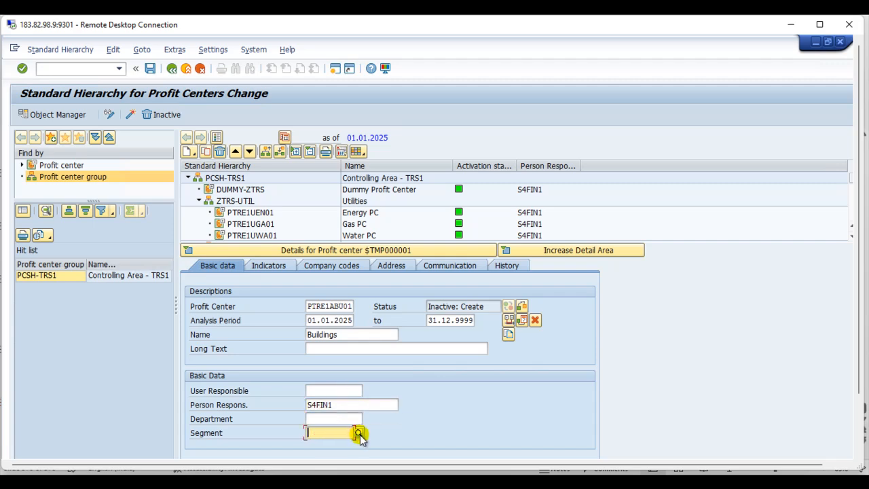
left_click(360, 433)
scroll(400, 326, "down", 20)
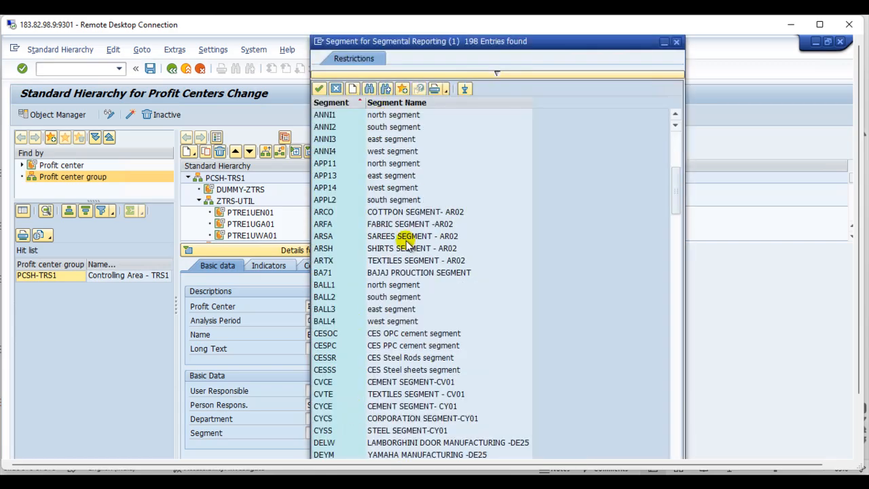
scroll(405, 359, "down", 20)
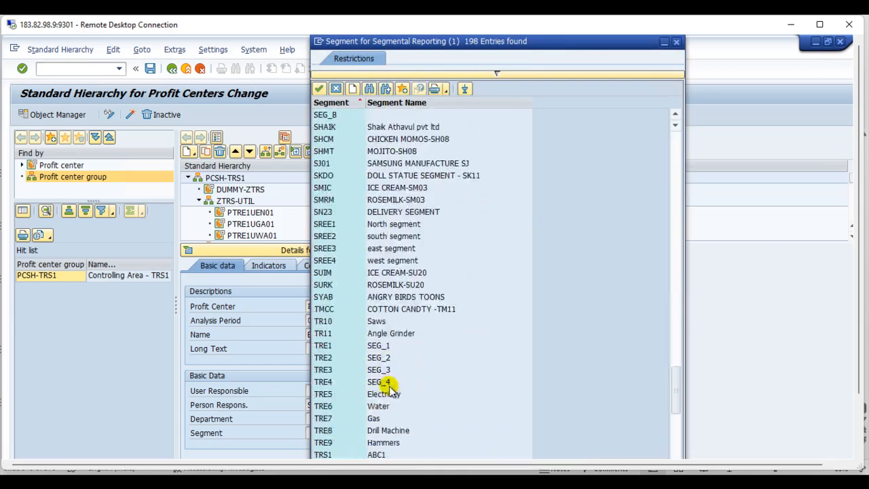
double_click(341, 393)
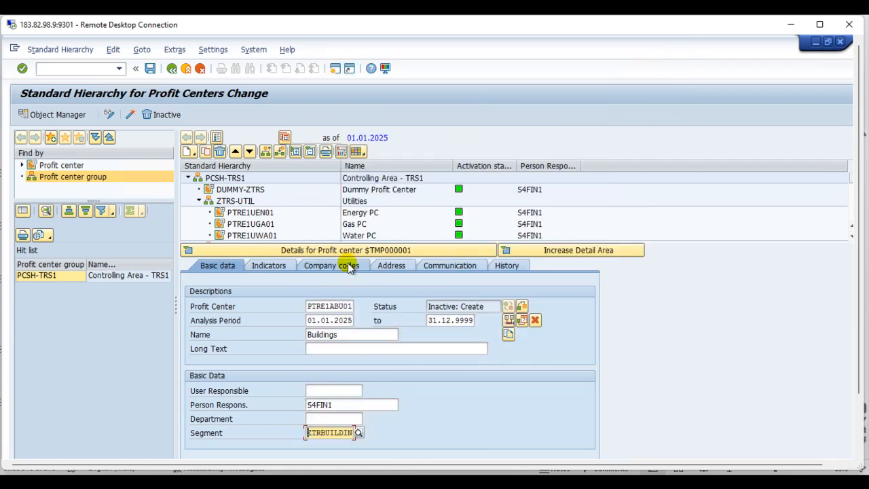
key("Return")
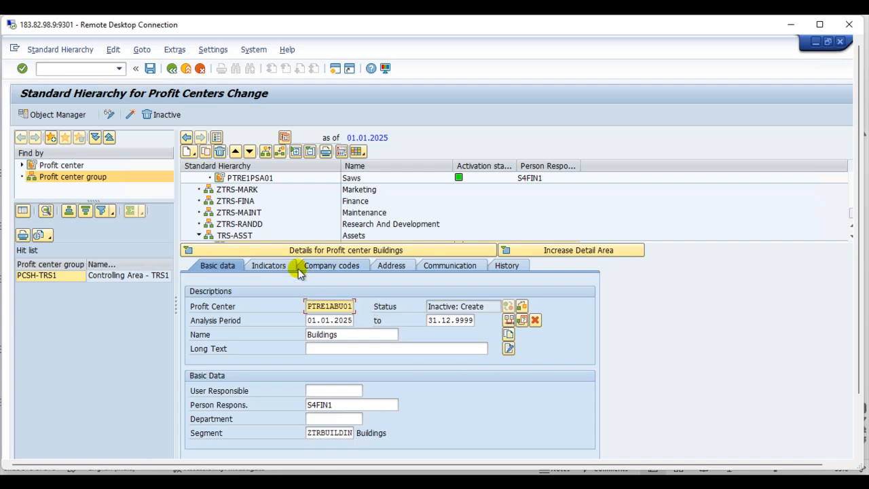
Examine the Buildings profit center's indicators, company code assignments, address, communication and history data.
left_click(283, 268)
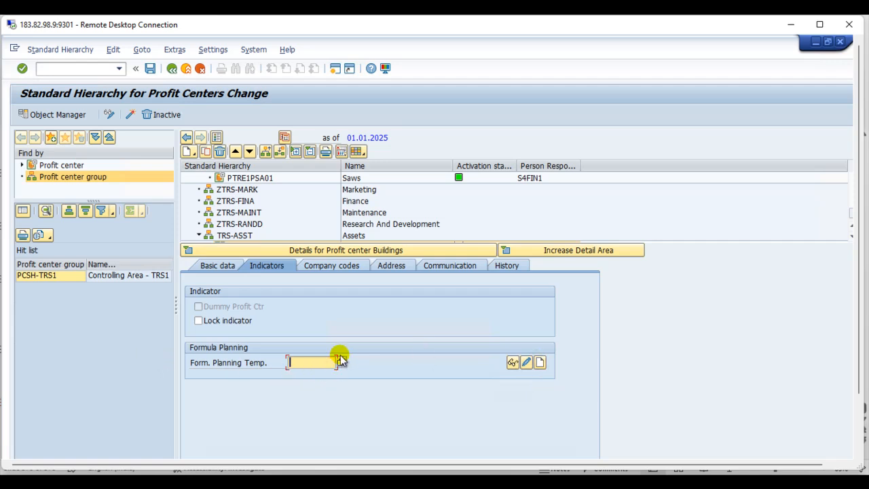
left_click(324, 267)
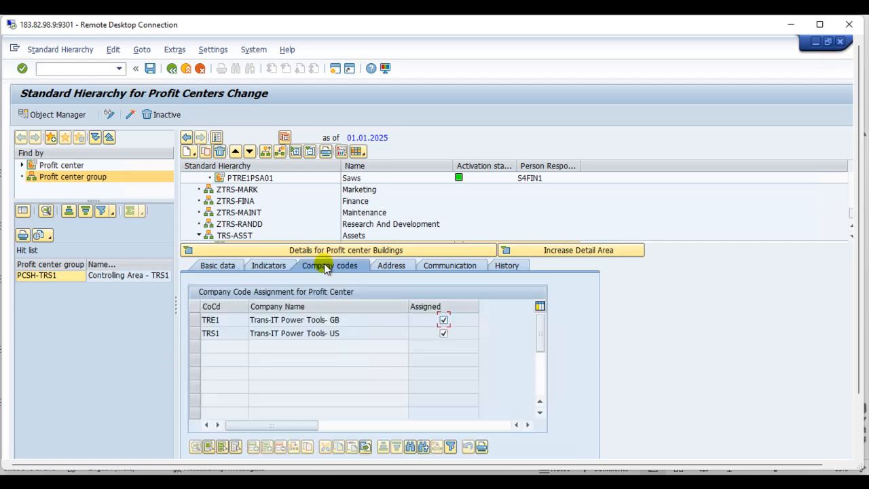
left_click(443, 333)
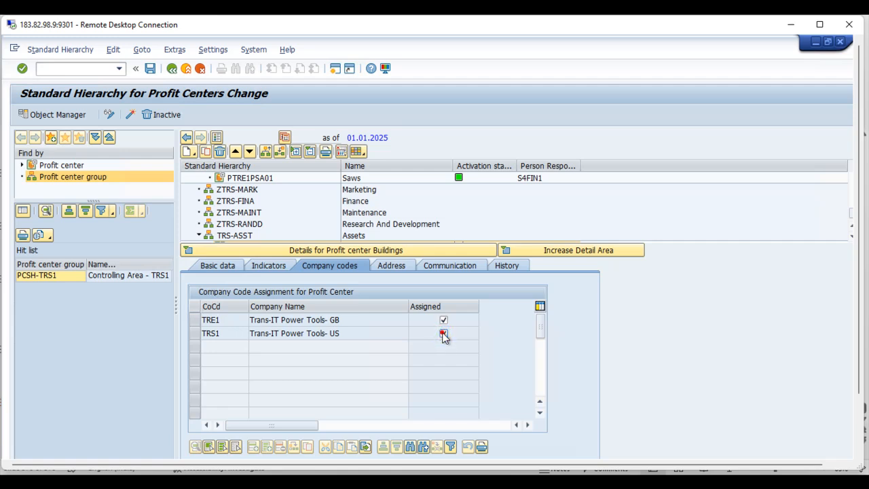
left_click(442, 333)
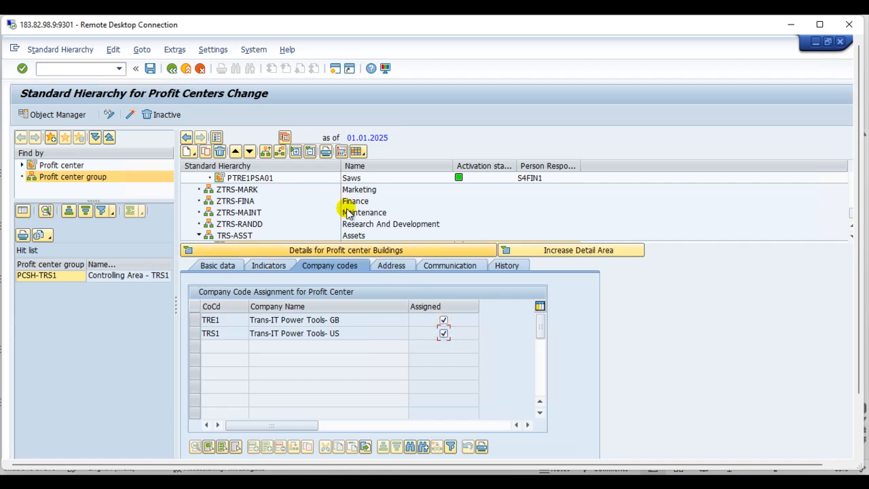
left_click(394, 267)
left_click(448, 267)
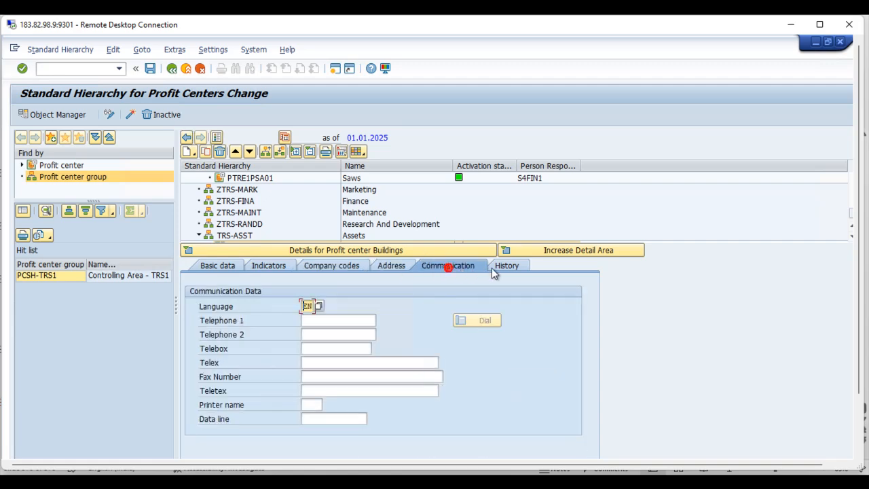
left_click(506, 267)
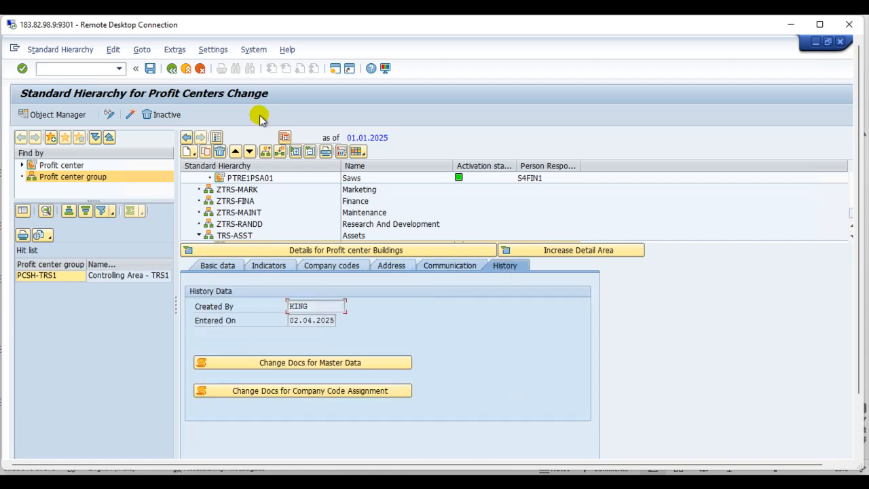
Save the Buildings profit center and activate the inactive object PTRE1ABU01.
left_click(153, 73)
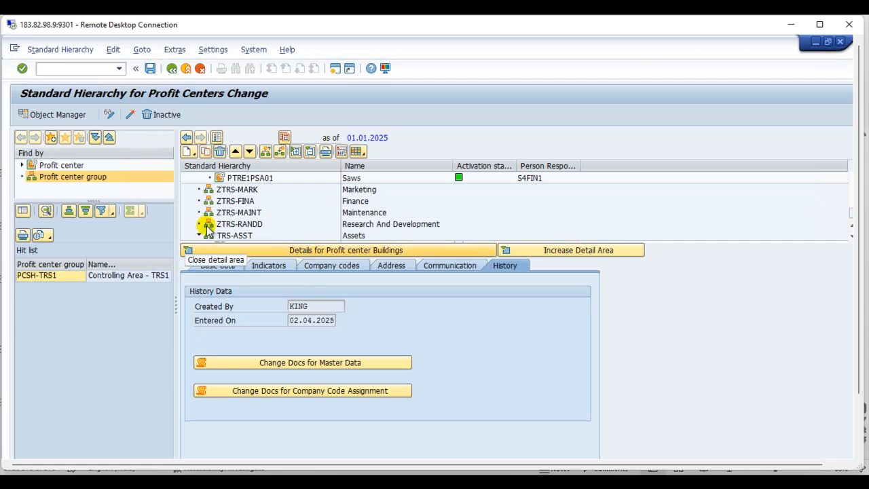
scroll(266, 215, "down", 1)
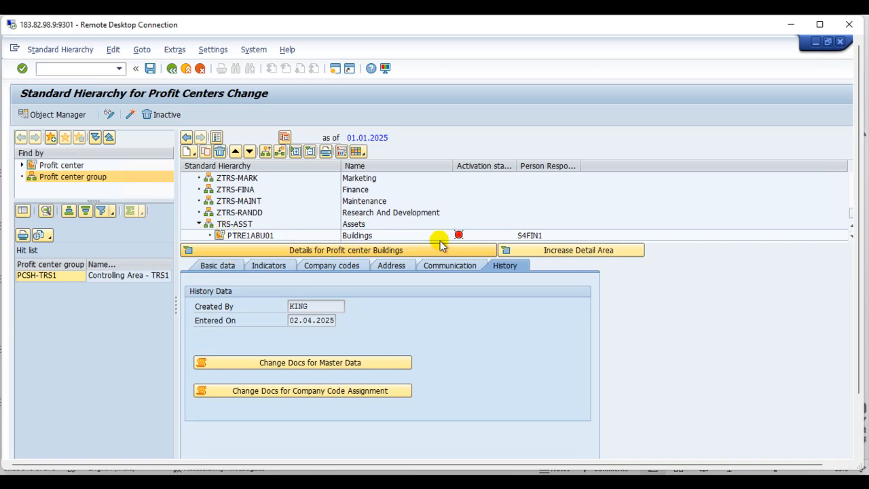
left_click(229, 267)
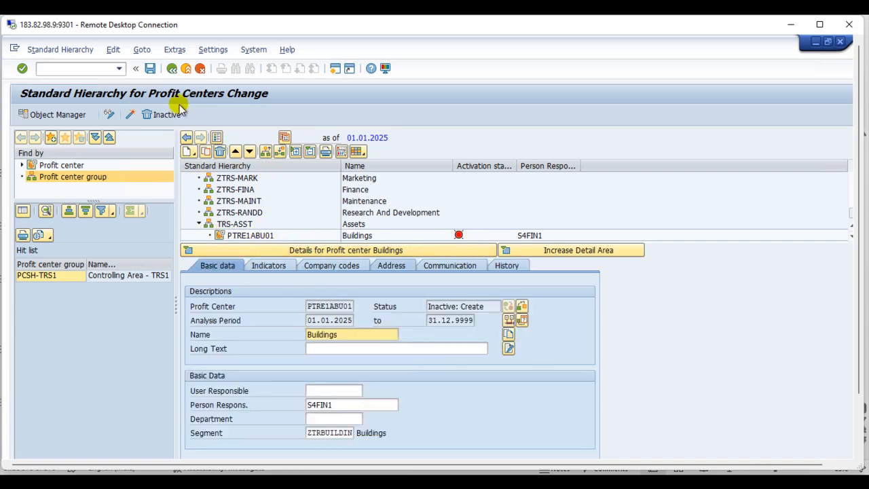
scroll(204, 194, "up", 2)
scroll(287, 197, "down", 2)
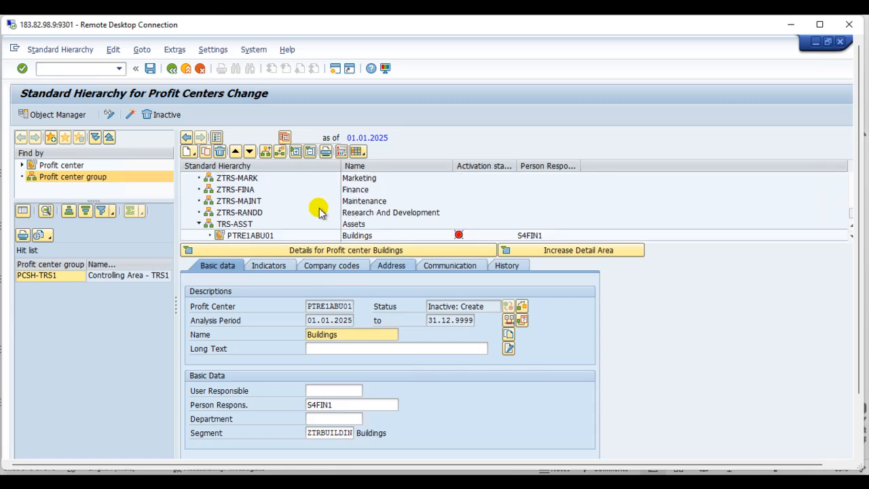
left_click(446, 232)
left_click(266, 236)
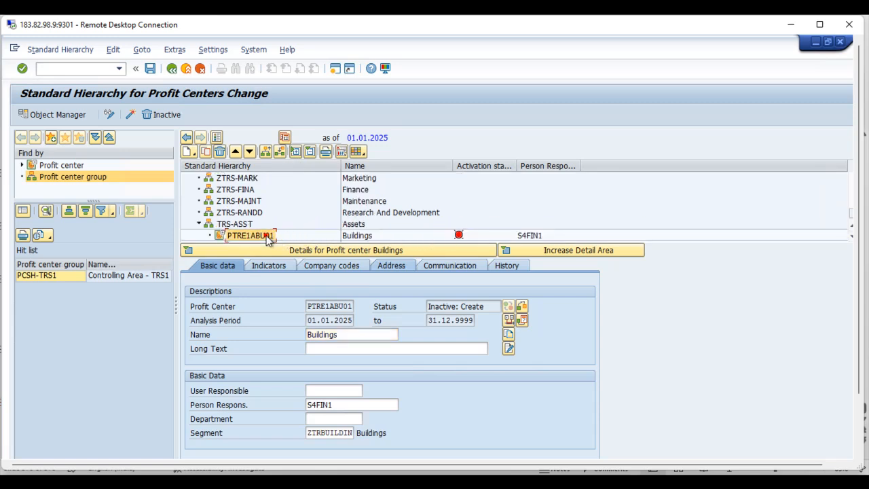
left_click(130, 116)
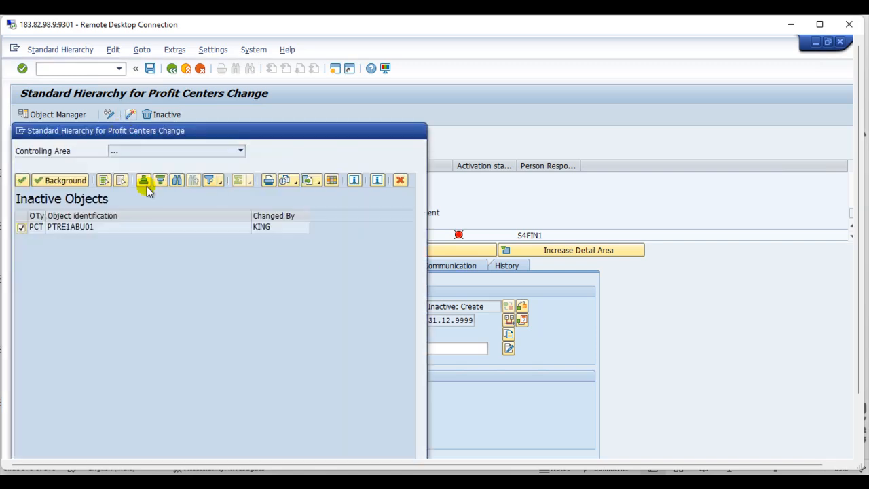
left_click(22, 181)
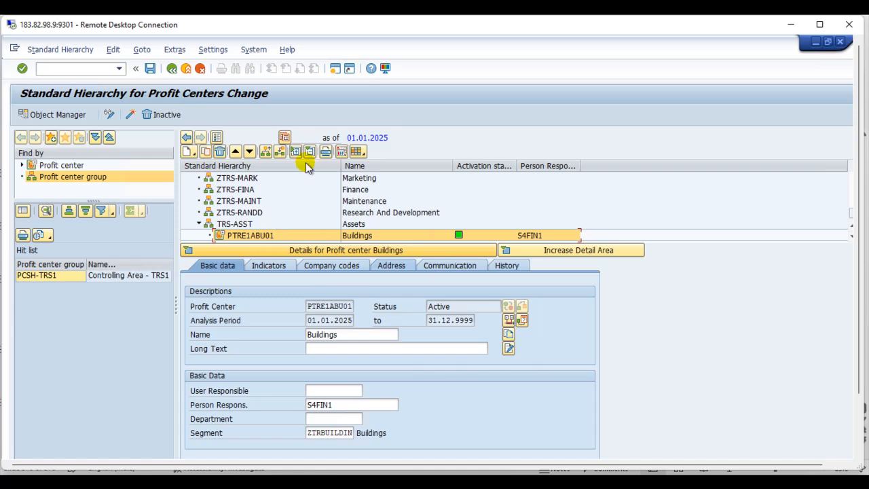
Copy the Buildings profit center under the Assets group and give the copy the code PTRE1AME01.
left_click(208, 152)
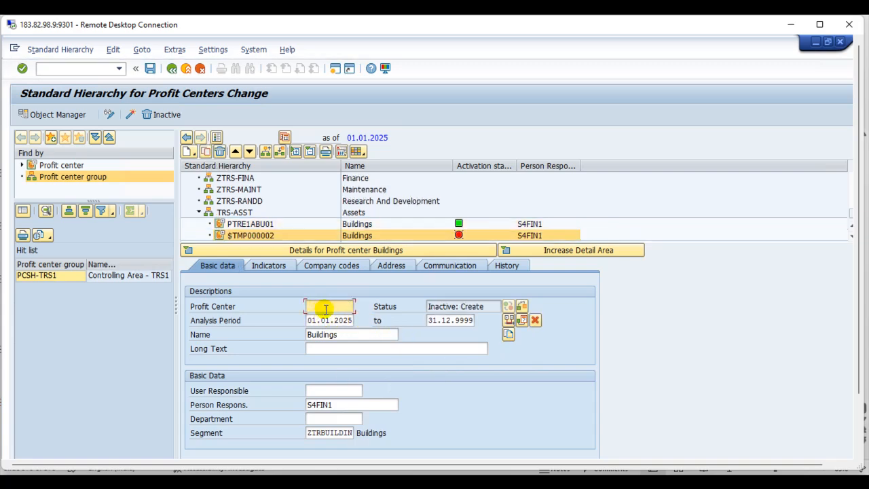
left_click(326, 309)
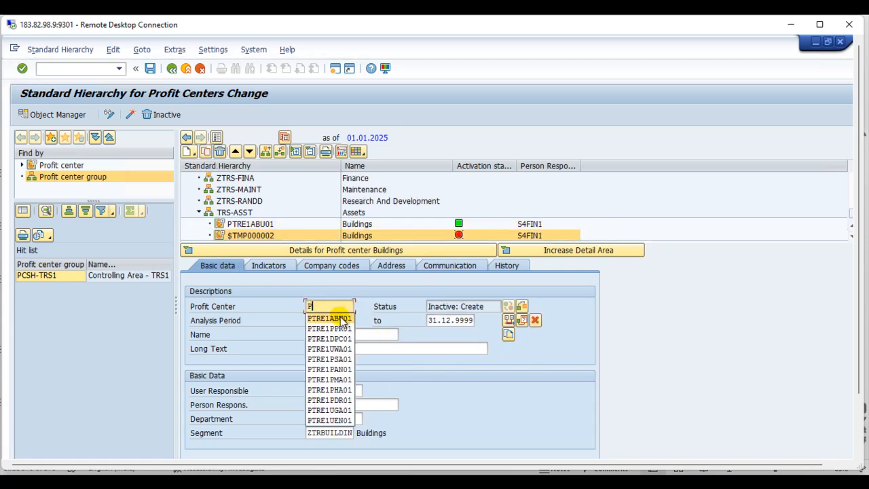
left_click(339, 316)
left_click(333, 306)
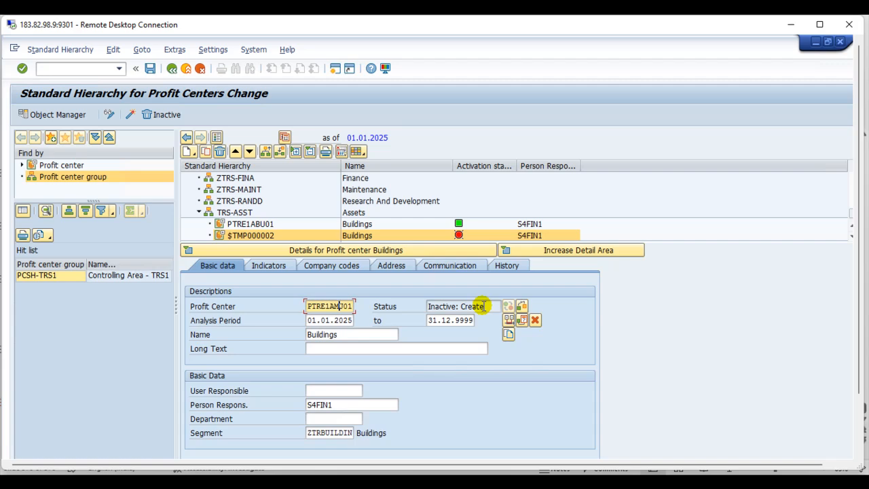
Replace the copied profit center's name with Machinery & Equipmen and enter the same wording as its long text.
left_click(366, 334)
key("BackSpace")
key("BackSpace")
key("BackSpace")
key("BackSpace")
key("BackSpace")
key("BackSpace")
key("BackSpace")
key("BackSpace")
key("BackSpace")
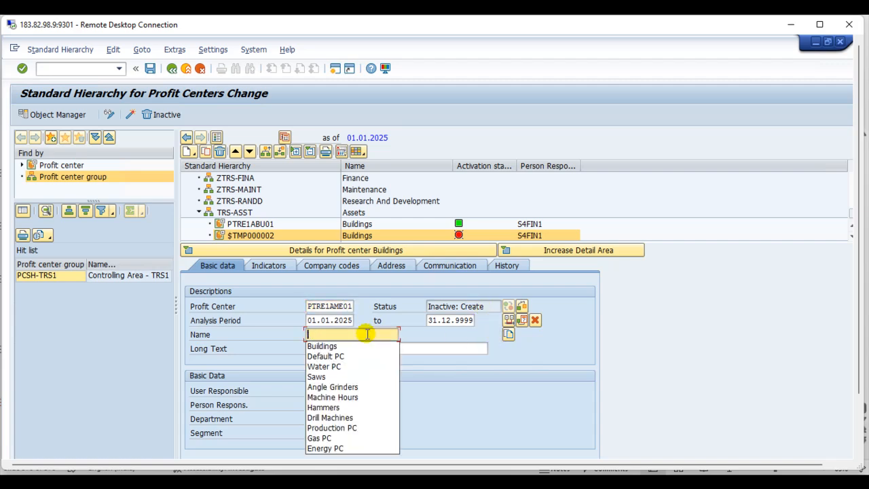
type("Machiner")
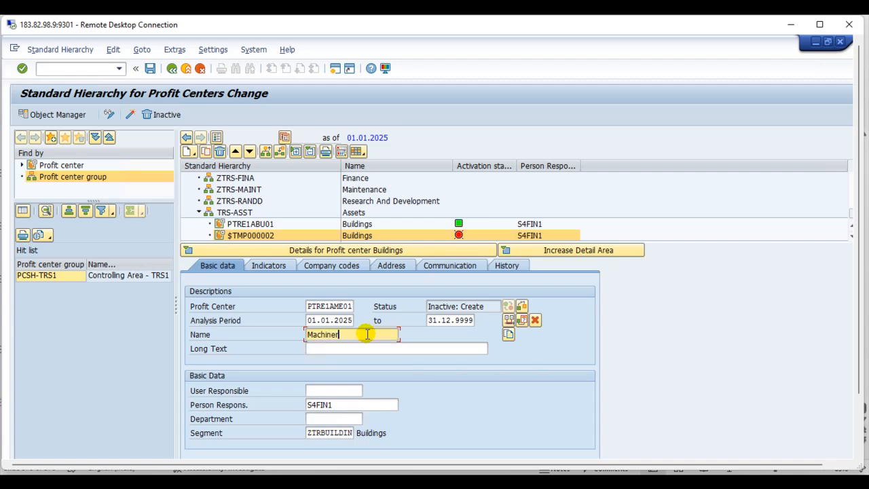
key("BackSpace")
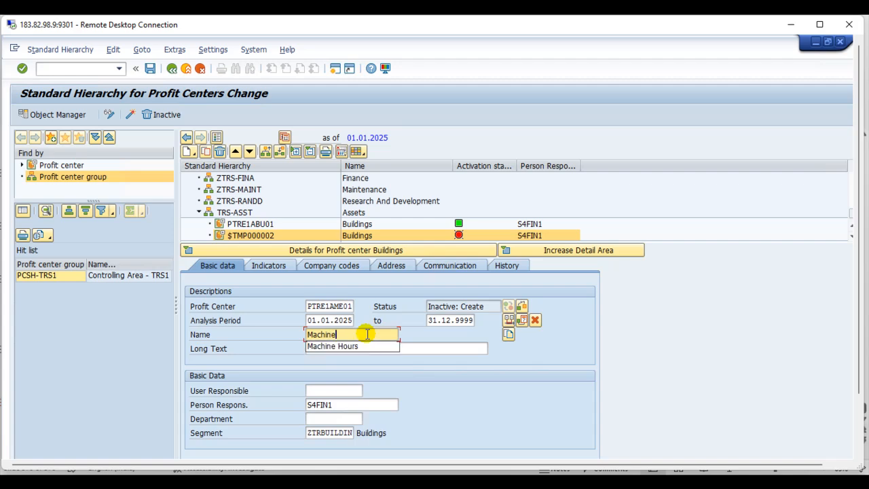
type("ery")
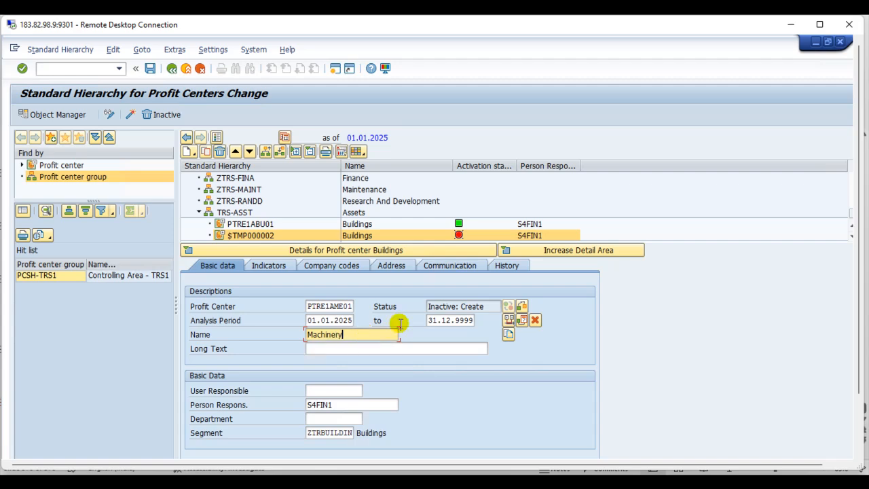
left_click(364, 335)
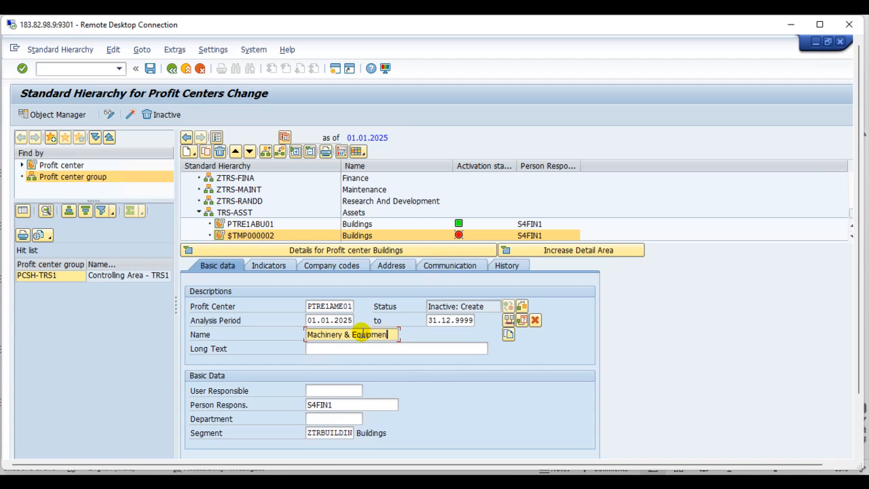
left_click_drag(387, 334, 304, 334)
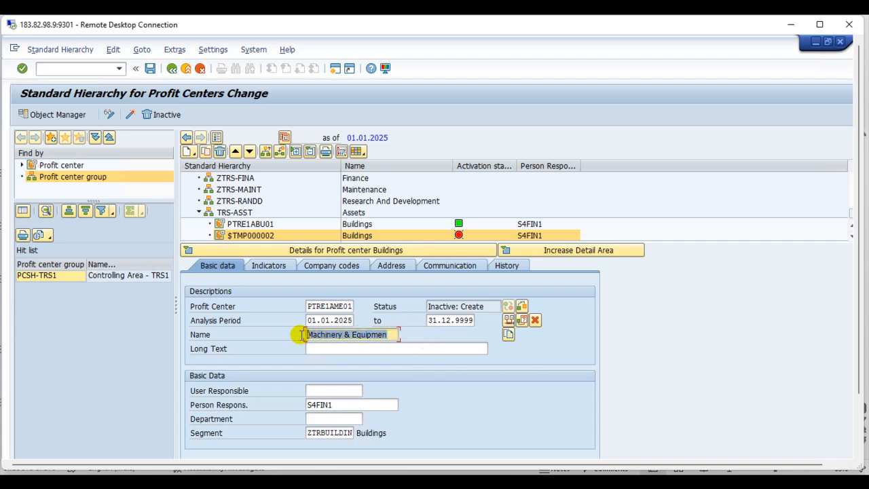
left_click(306, 349)
key("ctrl+v")
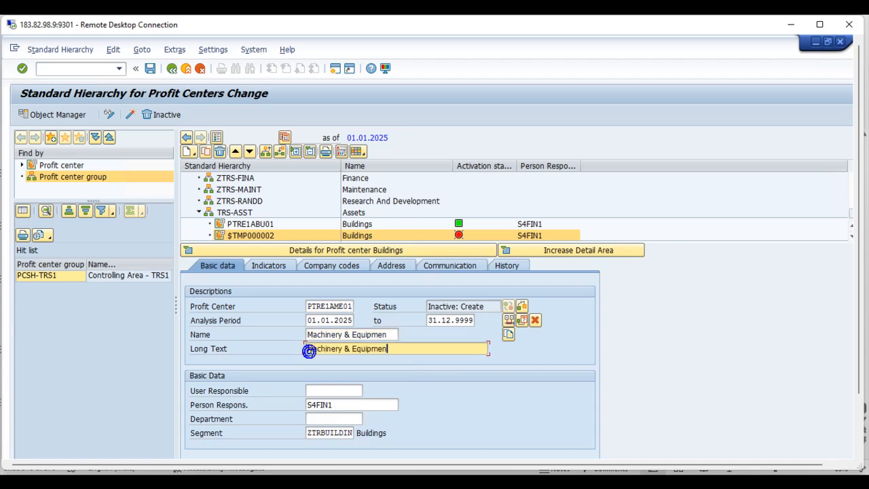
Assign segment ZTRMACHEQP to profit center PTRE1AME01, check its indicators and save it.
left_click(352, 435)
left_click(357, 430)
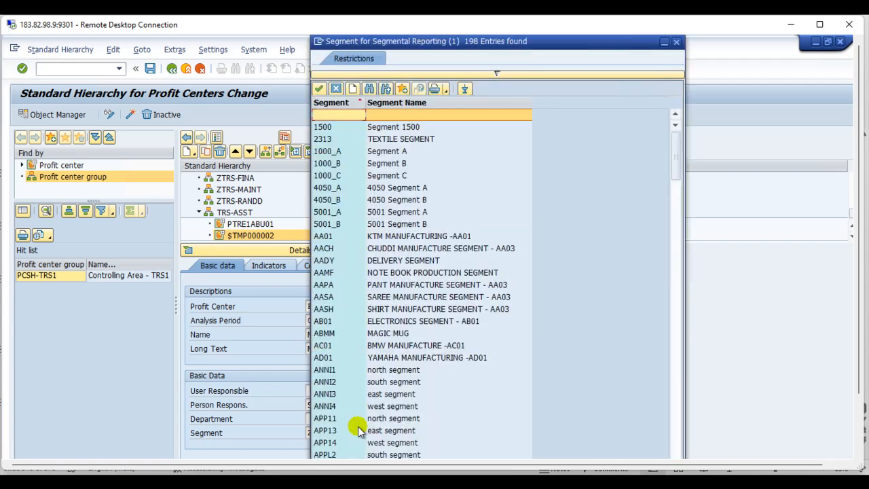
scroll(435, 402, "down", 10)
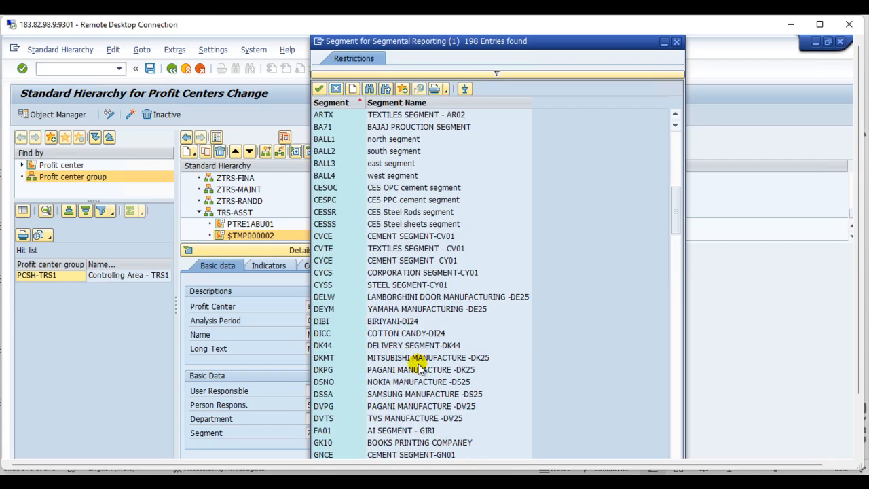
scroll(420, 365, "down", 20)
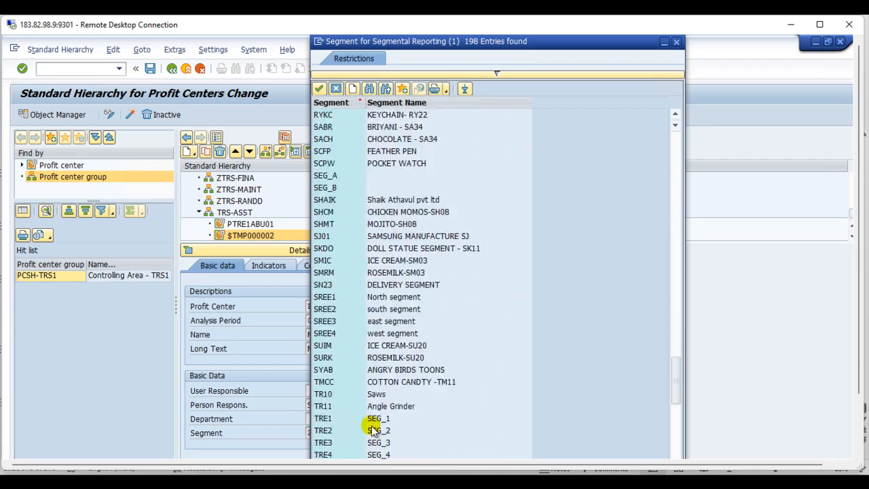
scroll(372, 431, "down", 11)
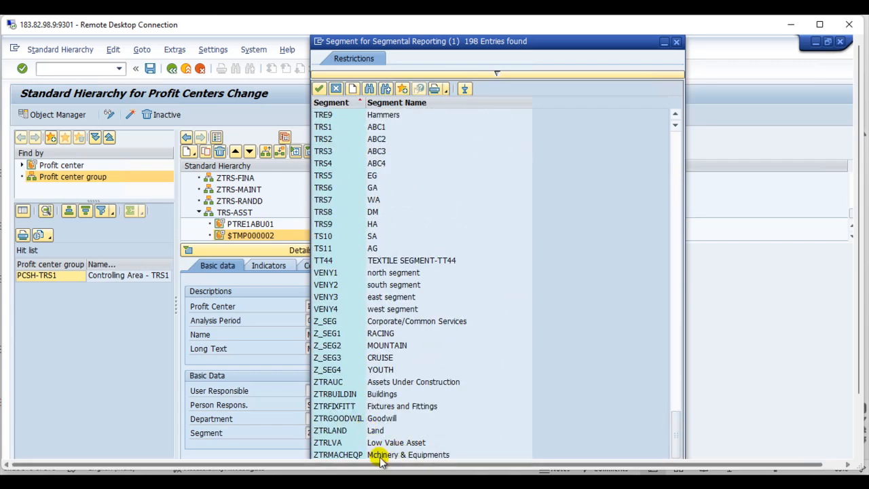
double_click(379, 455)
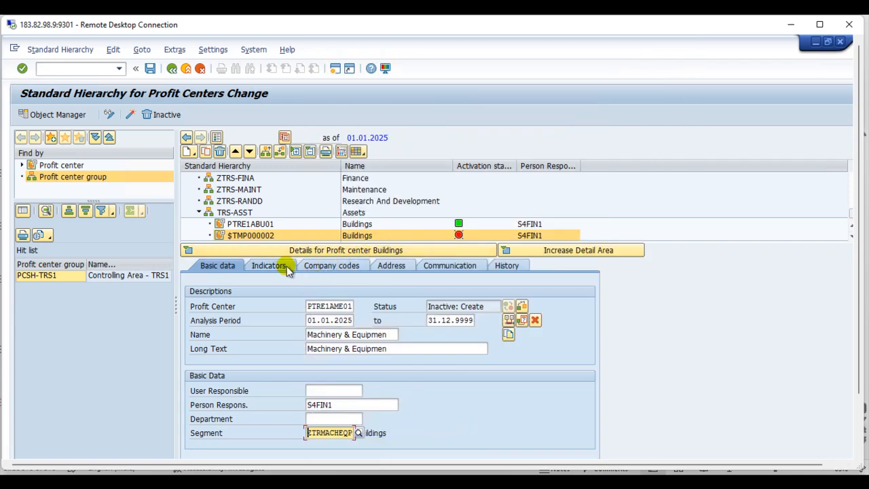
left_click(269, 265)
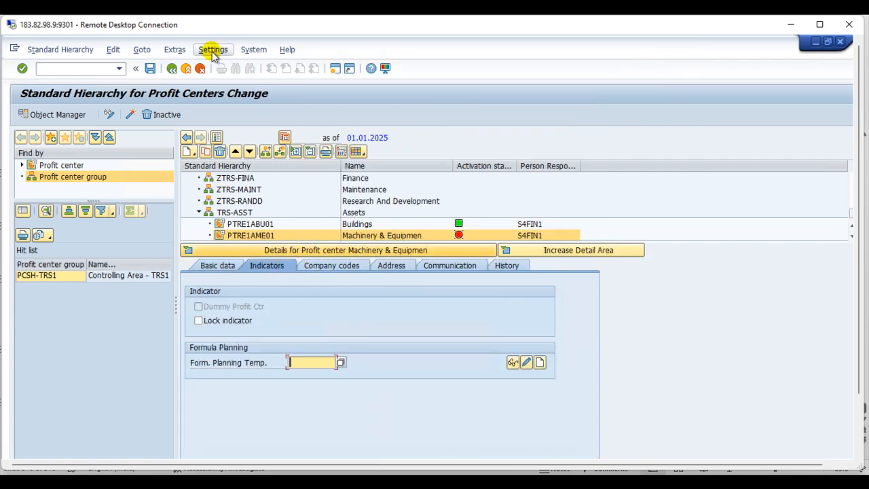
left_click(152, 71)
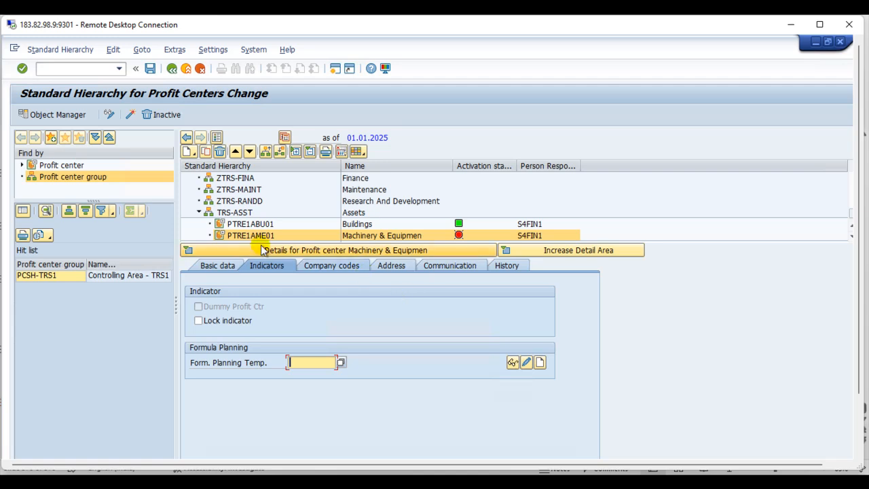
Activate the inactive Machinery & Equipmen profit center PTRE1AME01.
left_click(130, 117)
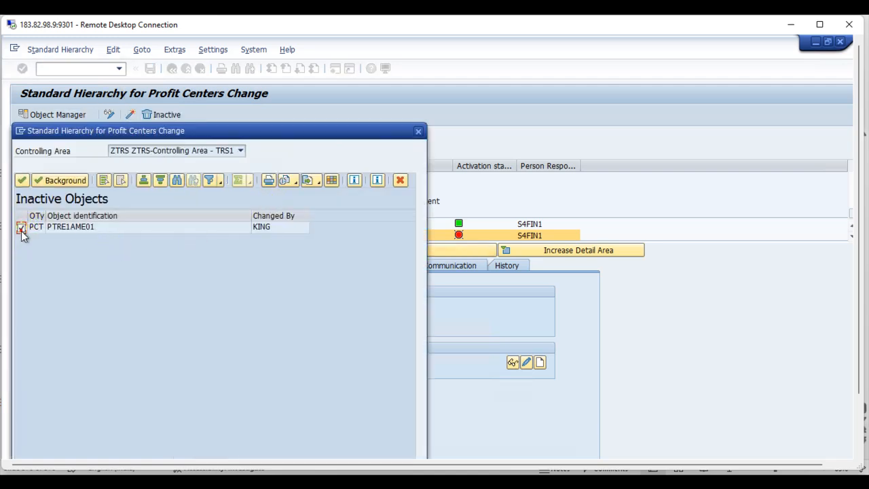
left_click(22, 181)
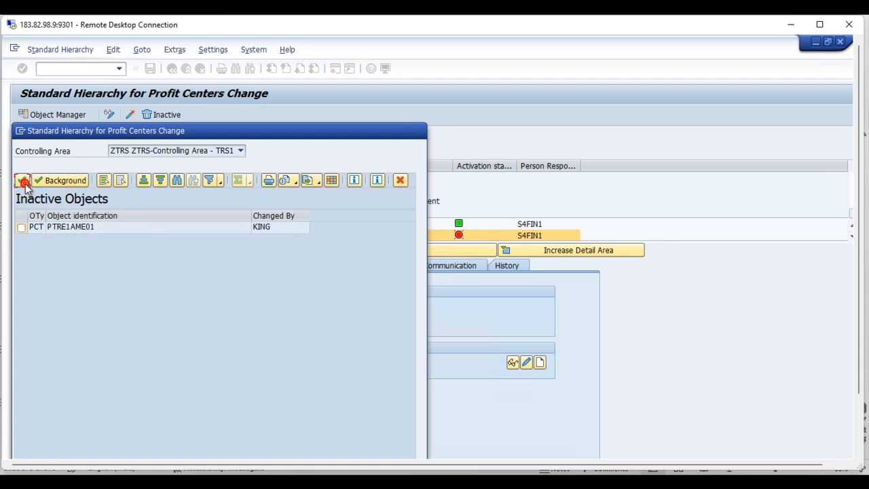
left_click(324, 317)
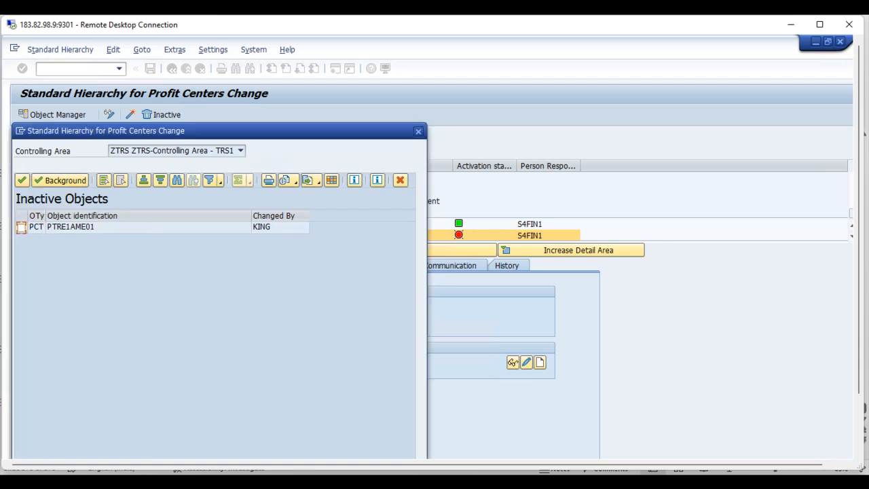
left_click(21, 228)
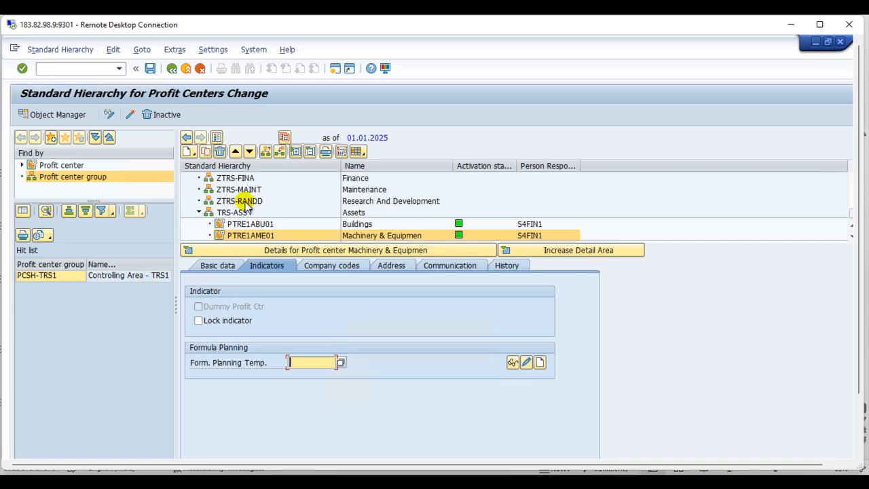
Copy the Machinery & Equipmen profit center under the Assets group and give the copy the code PTRE1AFF01.
left_click(205, 151)
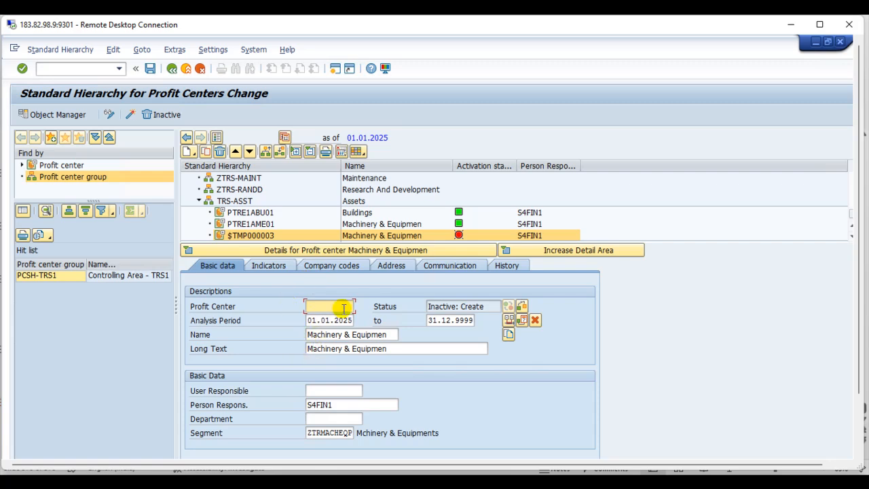
type("PTRE")
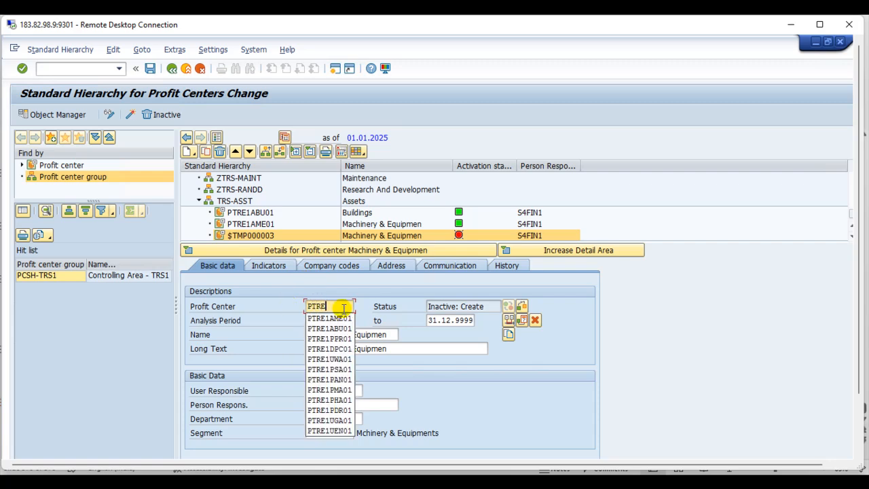
type("1A")
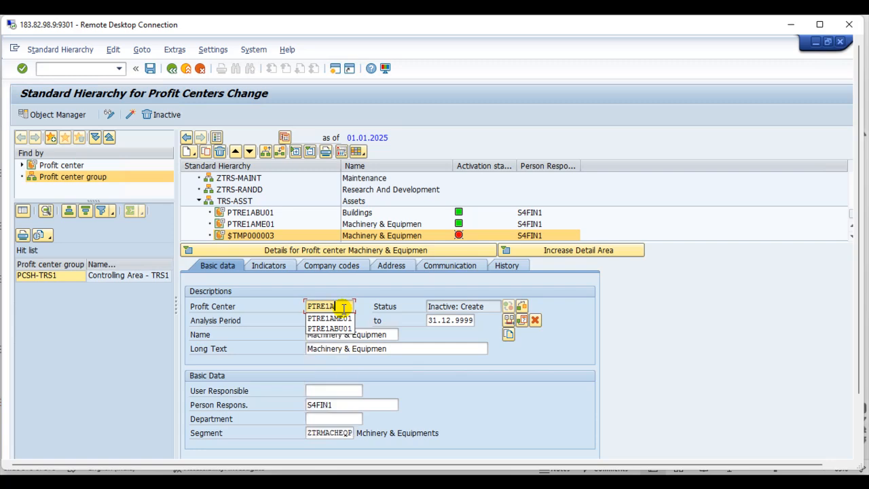
type("FF01")
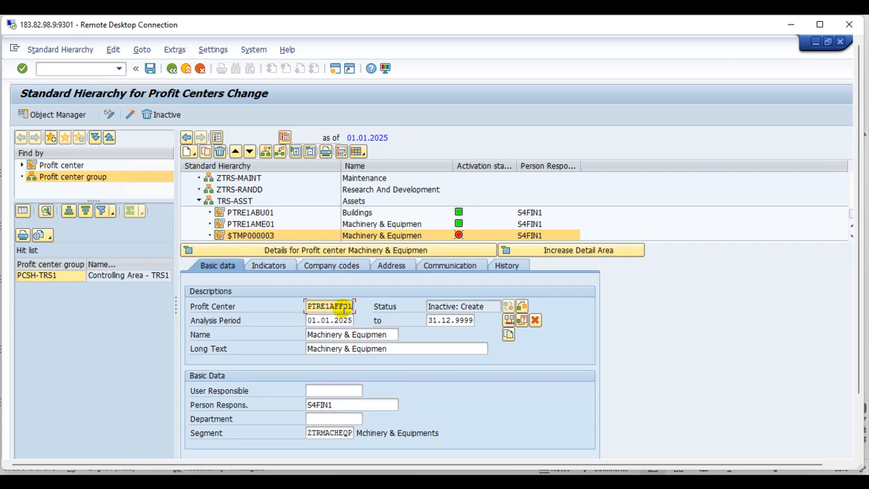
Rename profit center PTRE1AFF01 to Fixtures & Fittings and put the same wording in its long text.
left_click(307, 334)
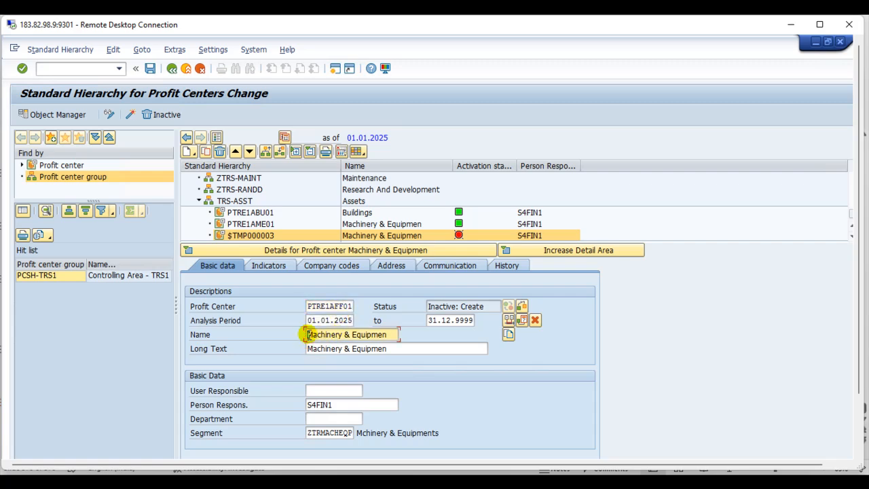
key("Delete")
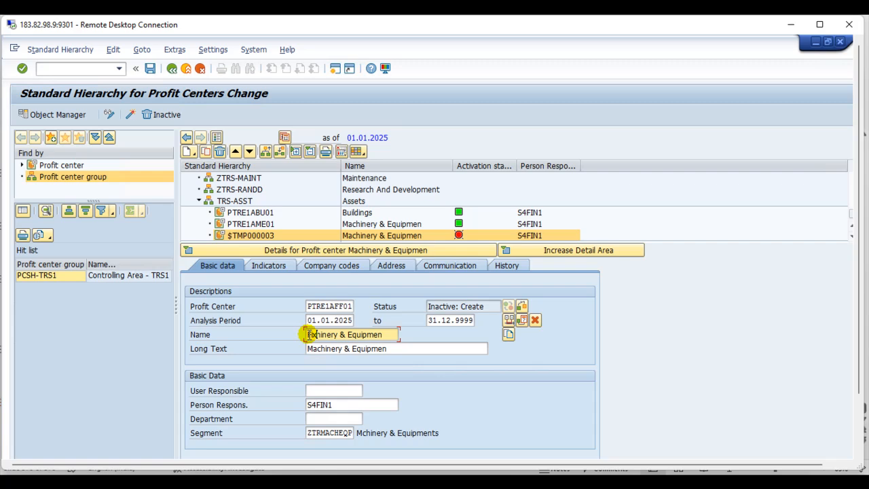
type("xtures")
key("Delete")
type("F")
key("Delete")
left_click_drag(381, 334, 289, 335)
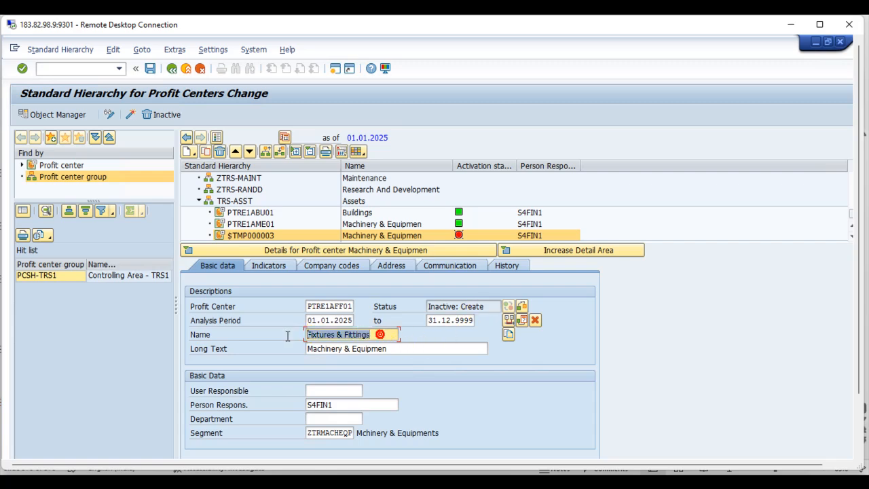
key("ctrl+c")
left_click(307, 348)
key("ctrl+v")
Assign segment ZTRFIXFITT, Fixtures and Fittings, to profit center PTRE1AFF01.
left_click(333, 433)
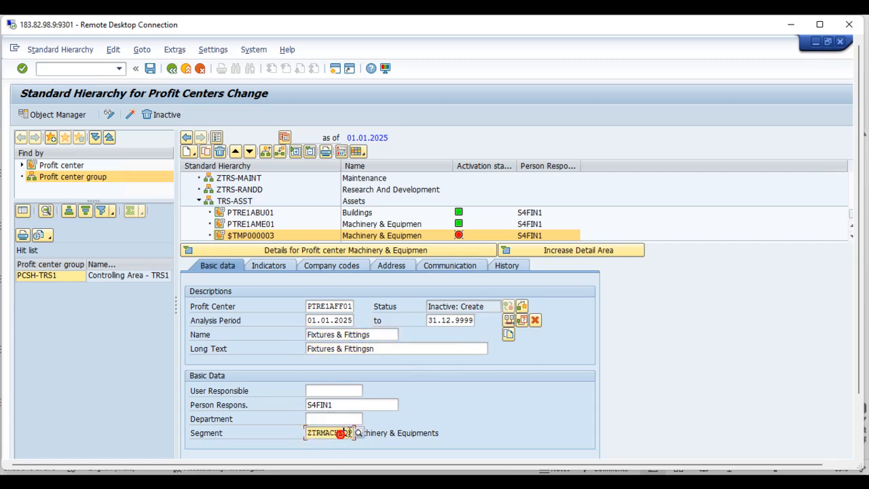
left_click(358, 432)
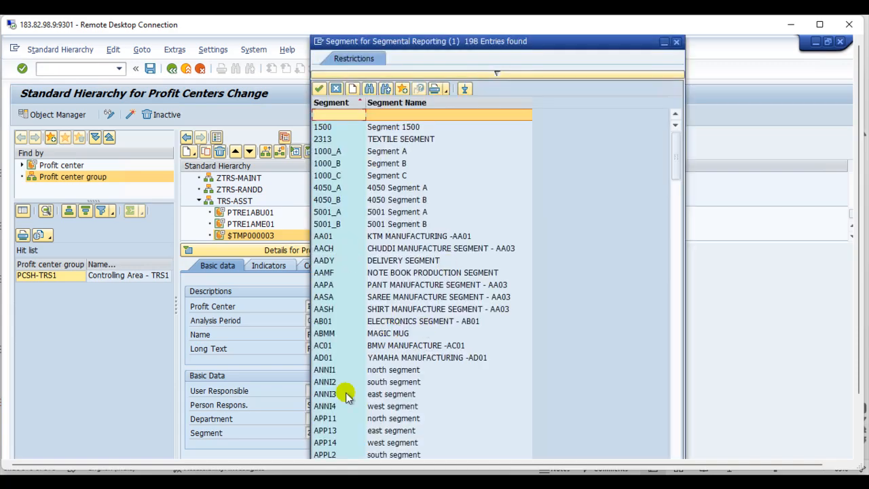
scroll(353, 405, "down", 10)
scroll(352, 405, "down", 20)
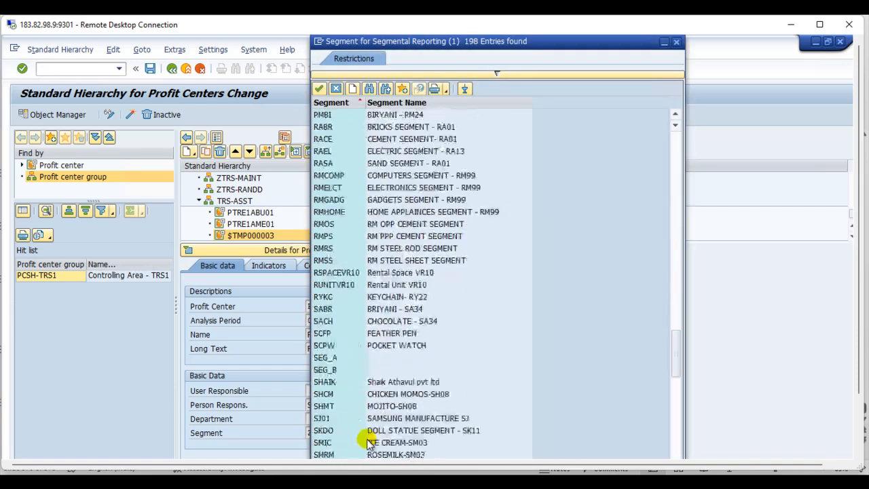
scroll(371, 443, "down", 7)
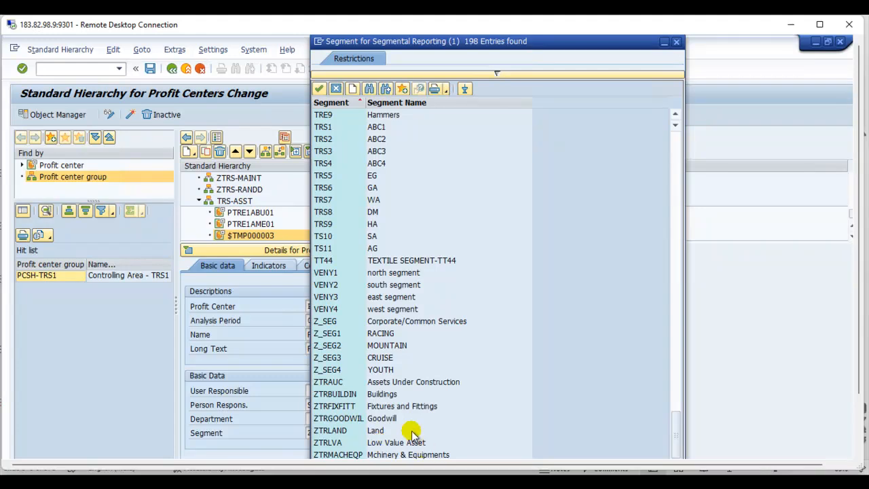
double_click(403, 408)
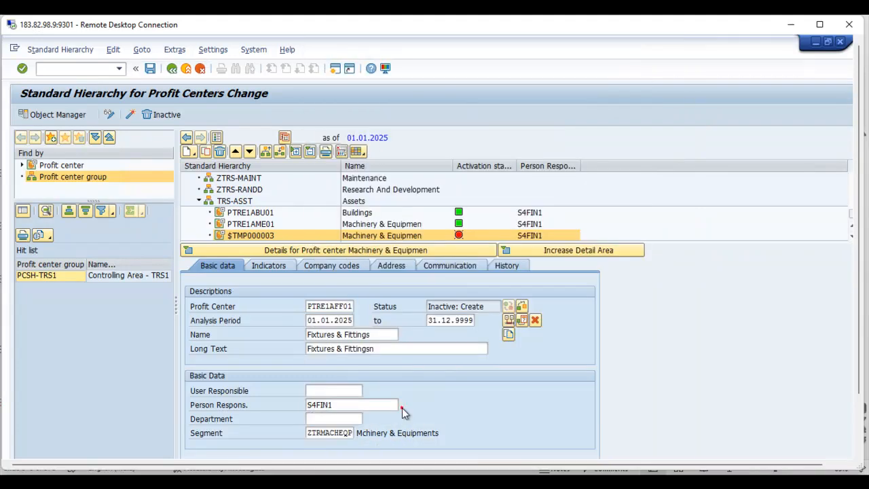
Save the Fixtures & Fittings profit center and activate the inactive object PTRE1AFF01.
left_click(151, 69)
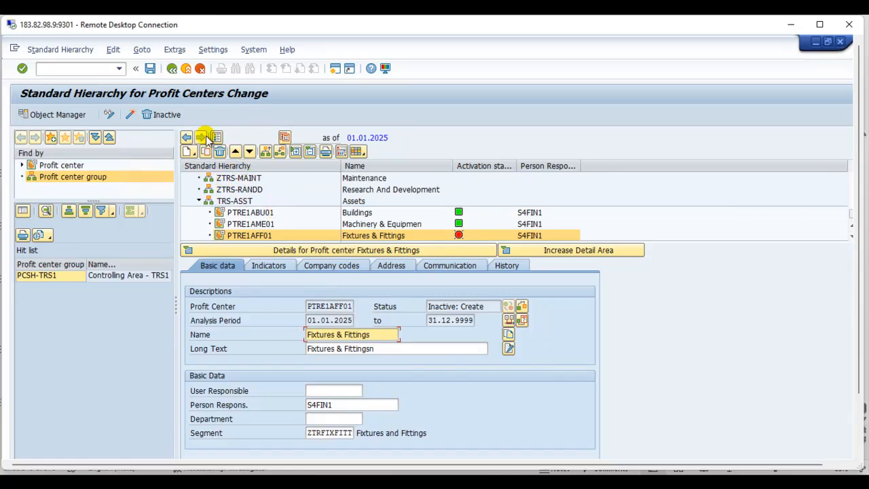
left_click(147, 68)
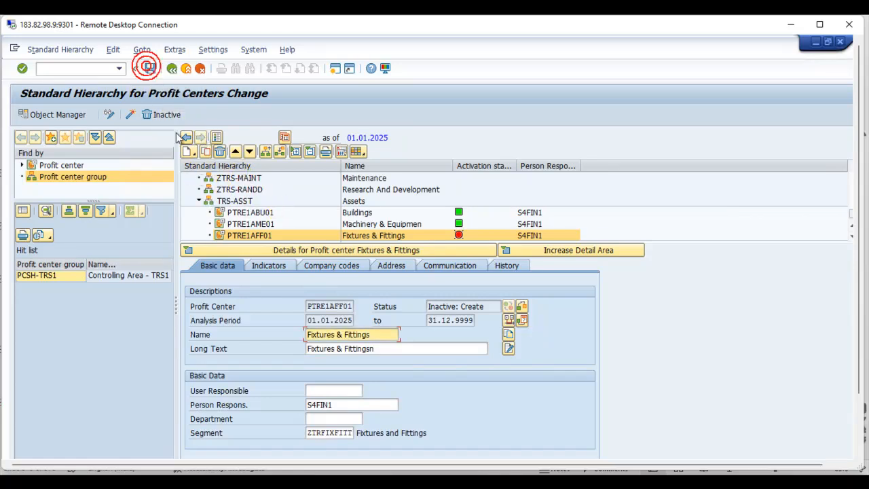
left_click(130, 115)
left_click(21, 180)
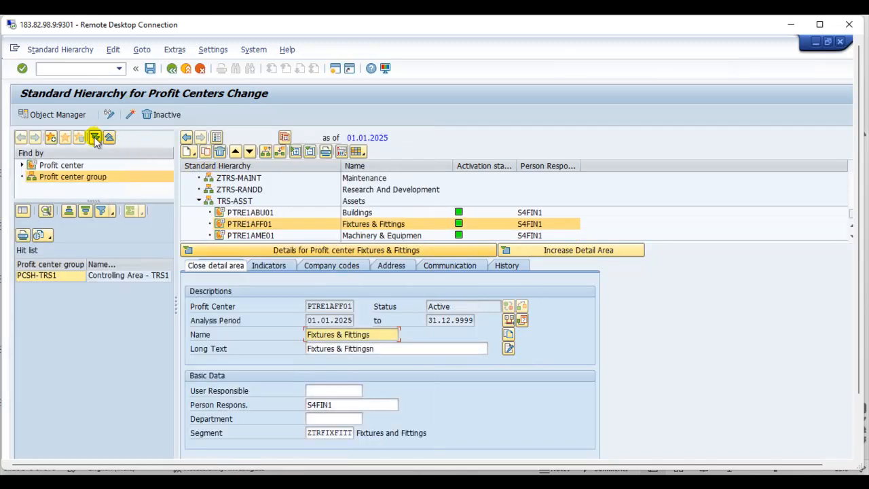
Copy the Fixtures & Fittings profit center under the Assets group and give the copy the code PTRE1AVE01.
left_click(205, 151)
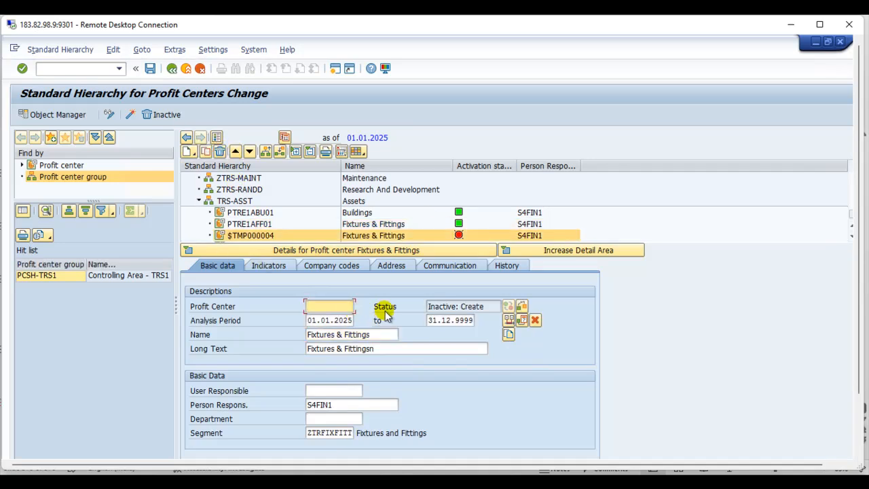
type("PTRE1A")
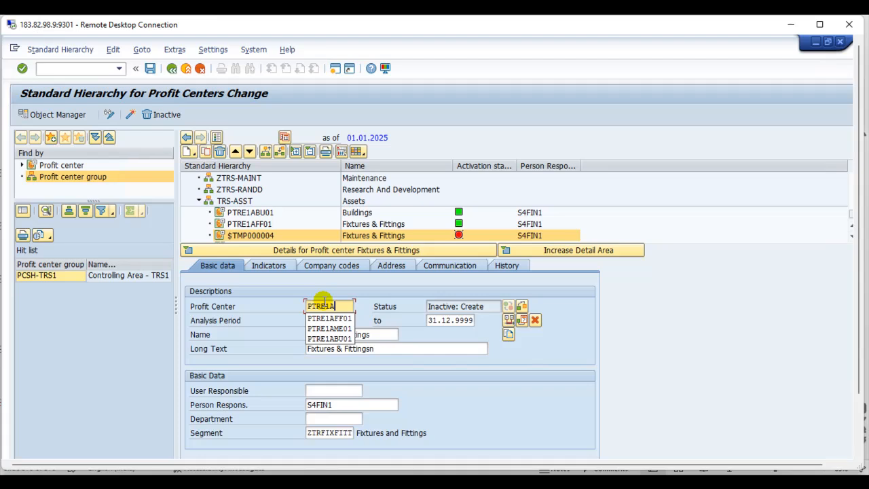
type("VE01")
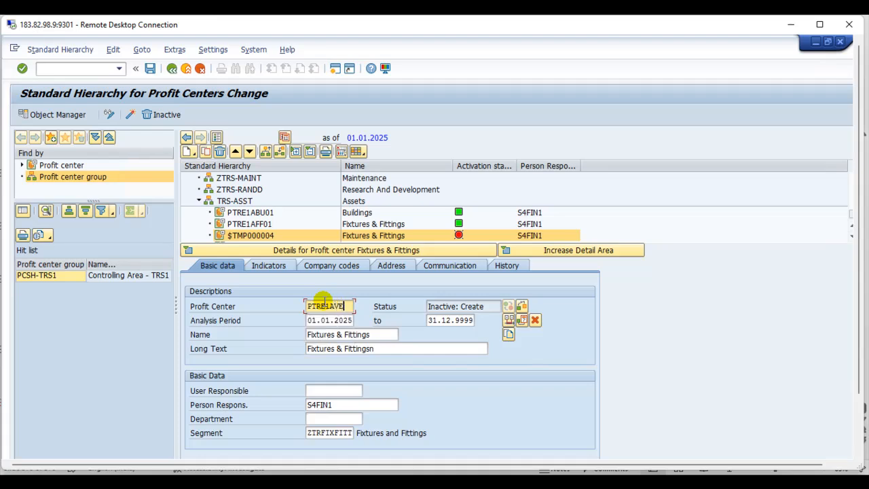
Set both the name and the long text of profit center PTRE1AVE01 to Vehicles.
left_click(307, 335)
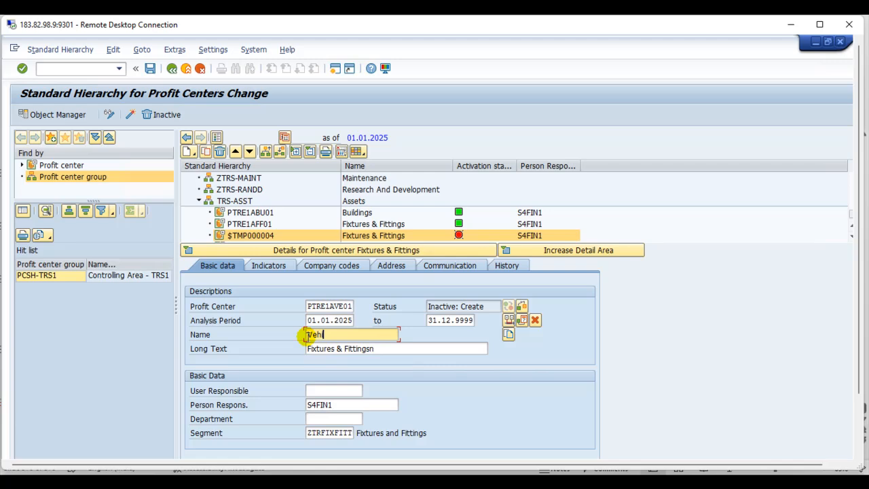
type("Vehicles")
key("ctrl+c")
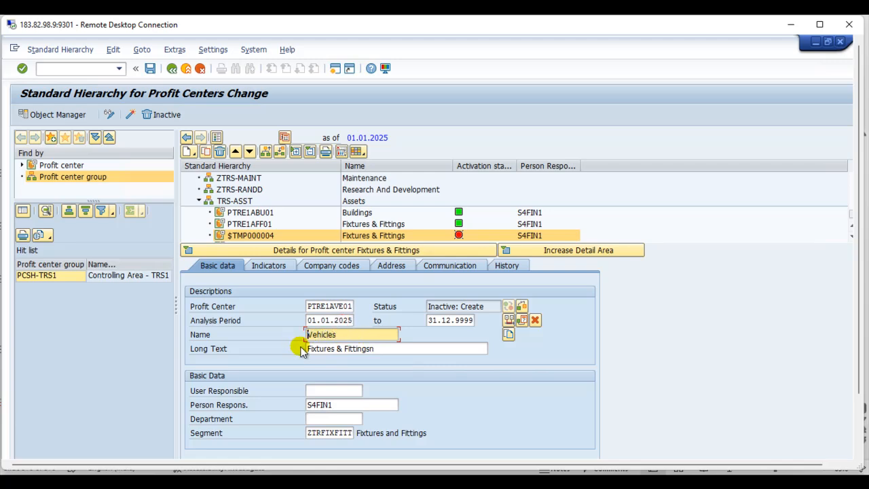
left_click(307, 350)
key("ctrl+v")
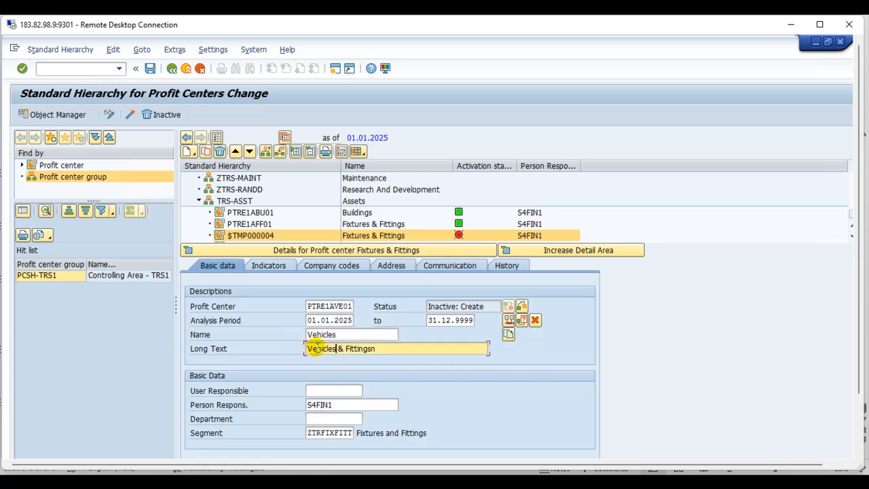
key("shift+End")
key("Delete")
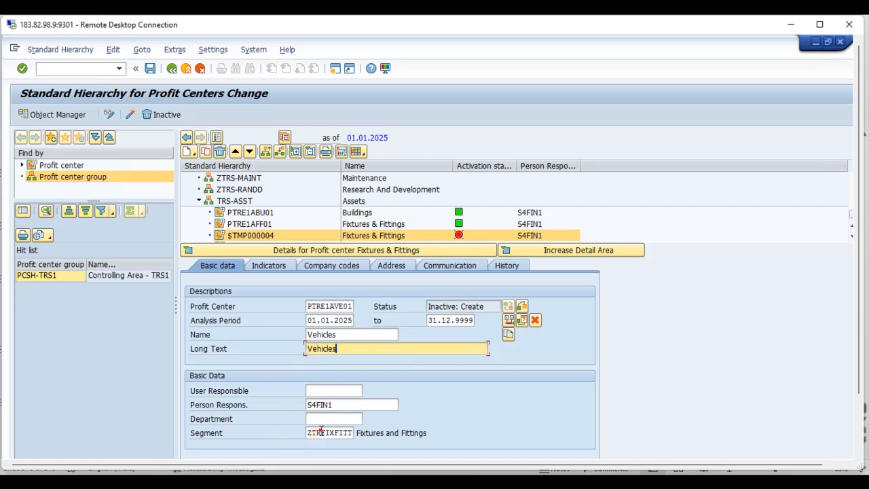
Look through the segment value list for a vehicles segment for PTRE1AVE01, and close it without choosing an entry.
left_click(321, 432)
left_click(360, 433)
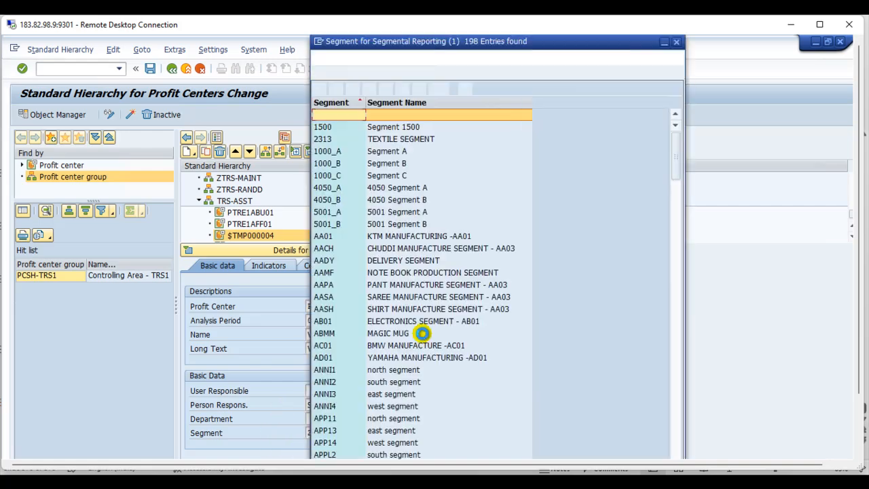
scroll(396, 331, "down", 10)
scroll(396, 331, "down", 20)
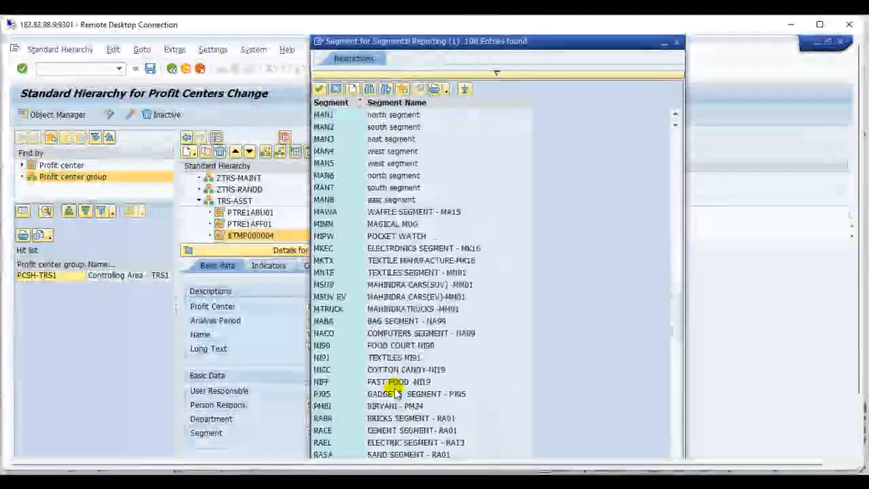
scroll(402, 400, "down", 6)
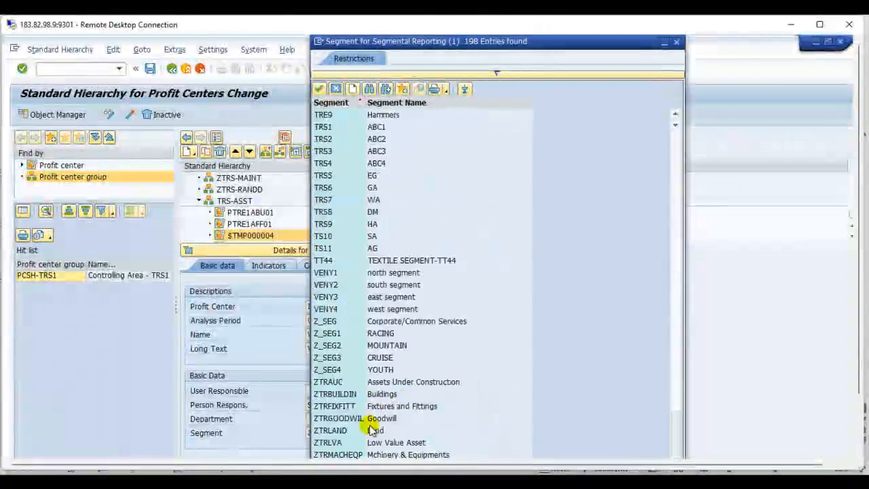
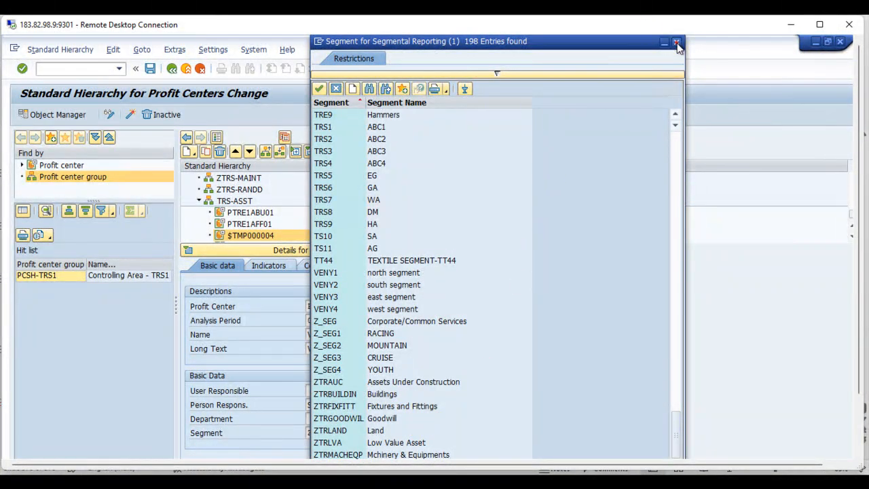
left_click(676, 43)
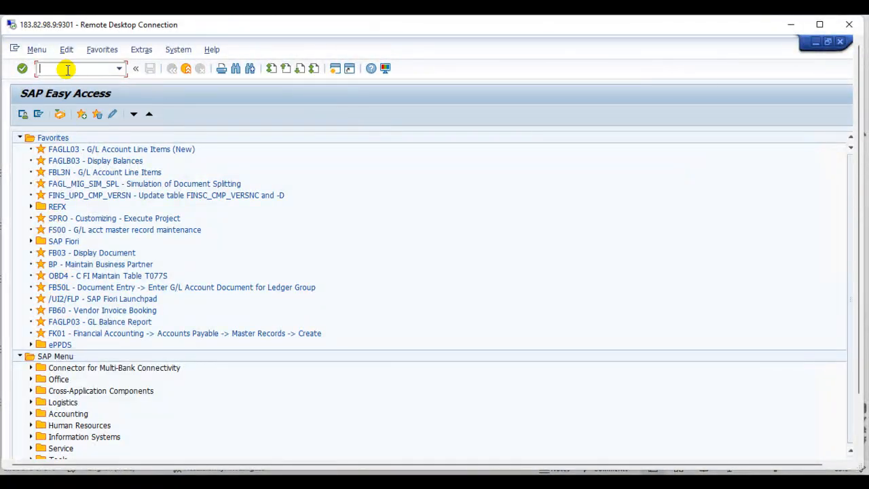
Open the Define Segment activity in the SAP Reference IMG, under the Enterprise Structure definition for Financial Accounting.
key("Return")
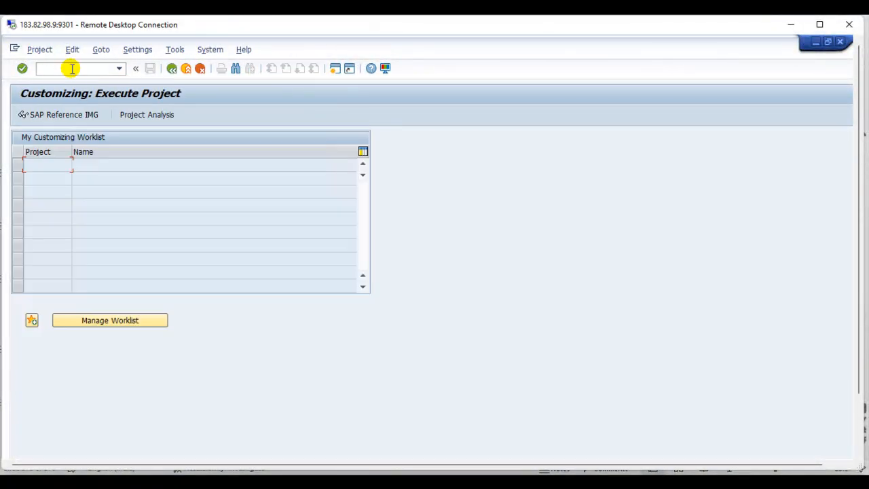
left_click(79, 116)
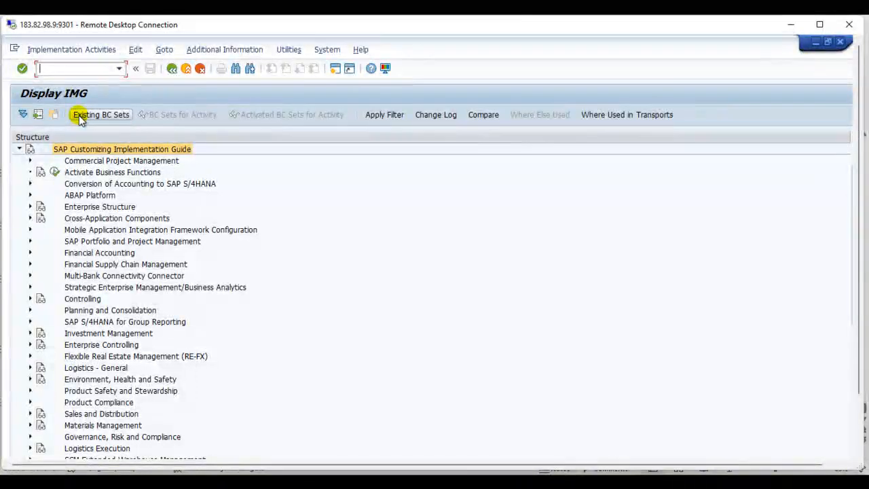
left_click(30, 207)
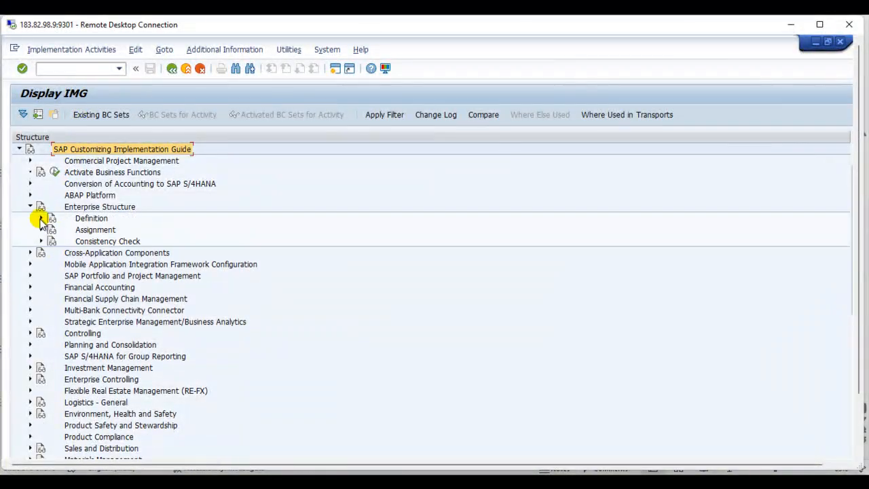
left_click(41, 218)
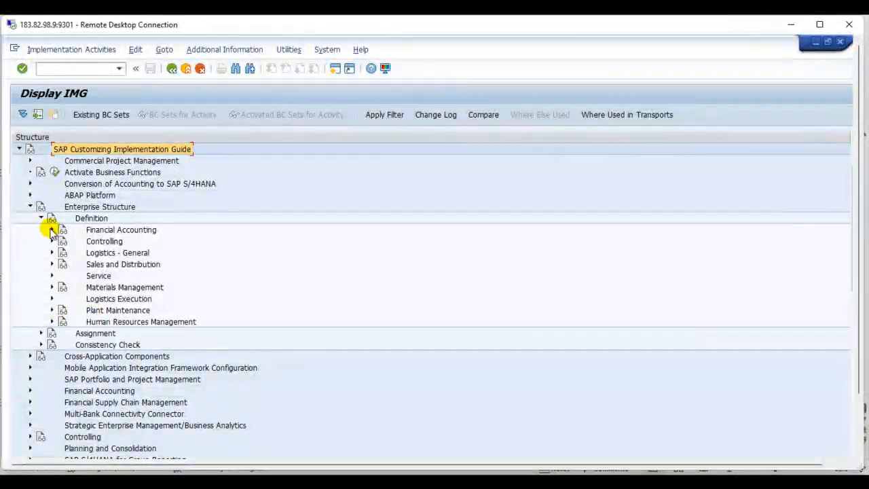
left_click(51, 229)
left_click(87, 322)
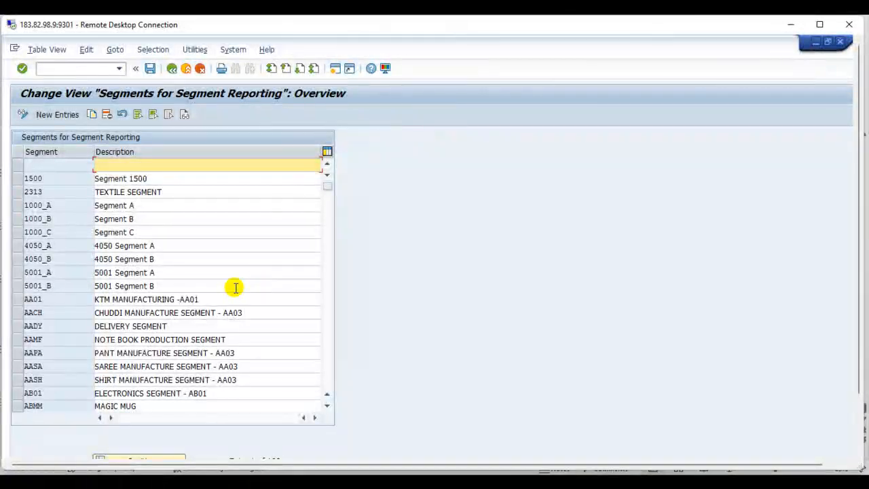
Look up the code of the vehicle segment in the segment reporting overview and return to the profit center standard hierarchy.
scroll(176, 261, "down", 3)
scroll(158, 260, "down", 20)
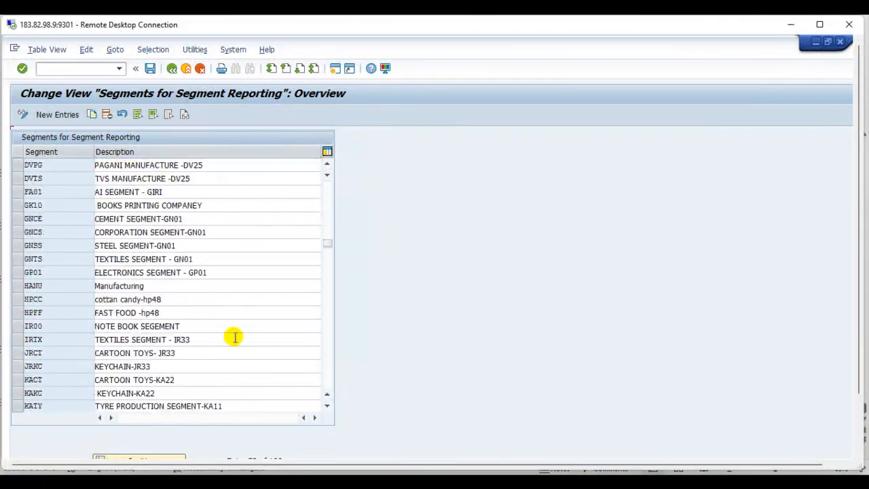
scroll(188, 346, "down", 20)
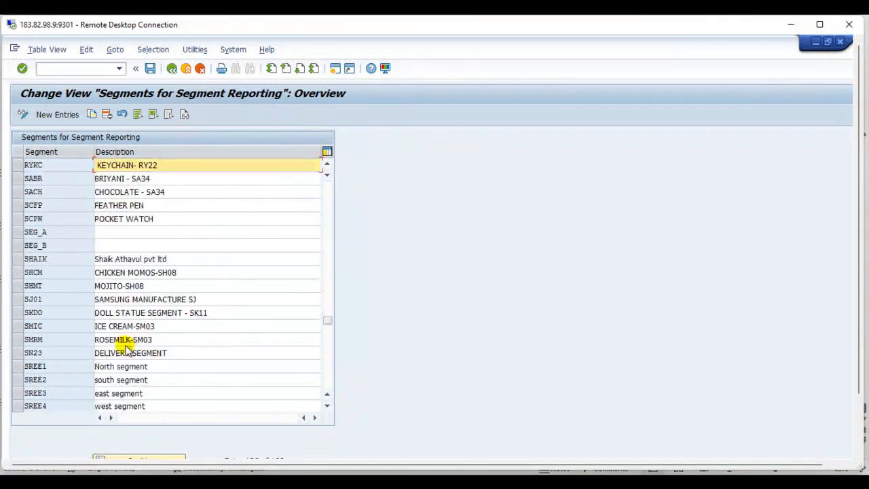
scroll(129, 343, "down", 5)
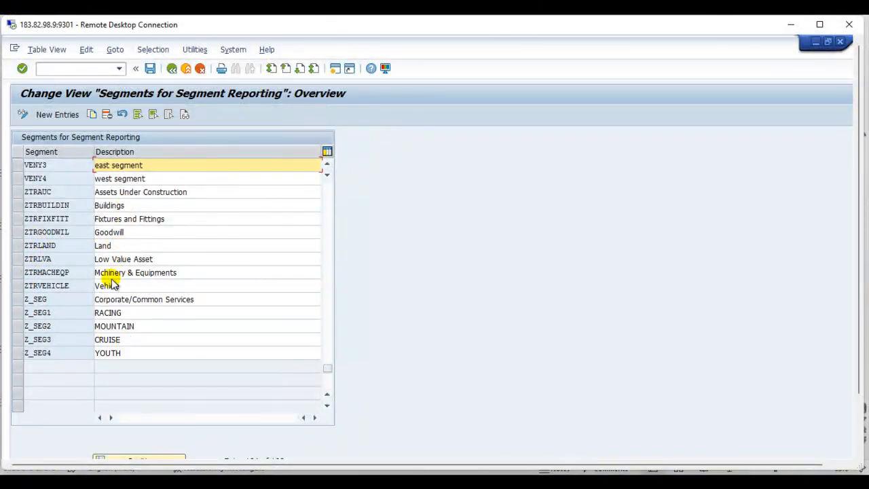
left_click(73, 286)
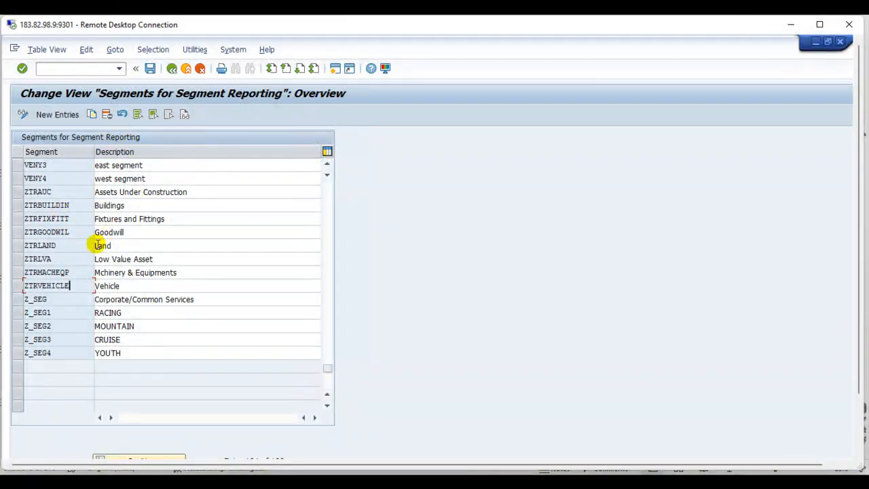
left_click(172, 69)
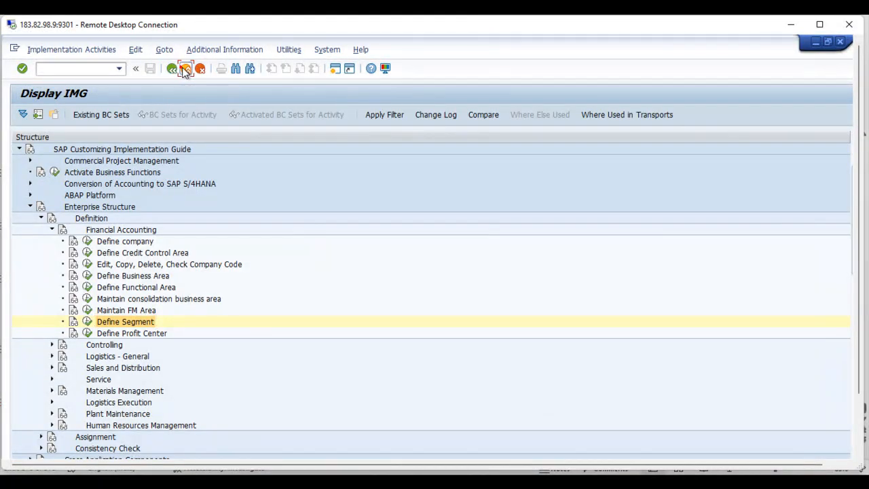
left_click(185, 70)
left_click(185, 69)
left_click(185, 69)
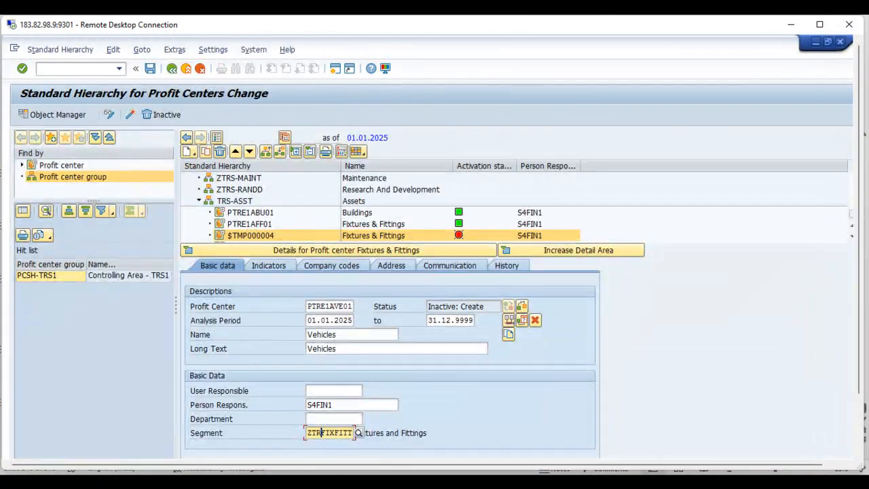
Replace the segment of profit center PTRE1AVE01 with ZTRVEHICLE.
key("Delete")
key("Delete")
key("Delete")
key("Delete")
key("Delete")
key("Delete")
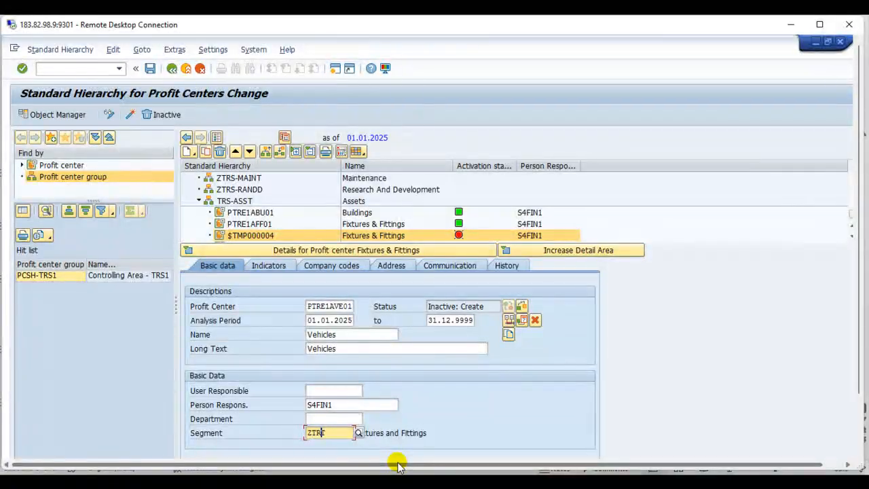
type("e")
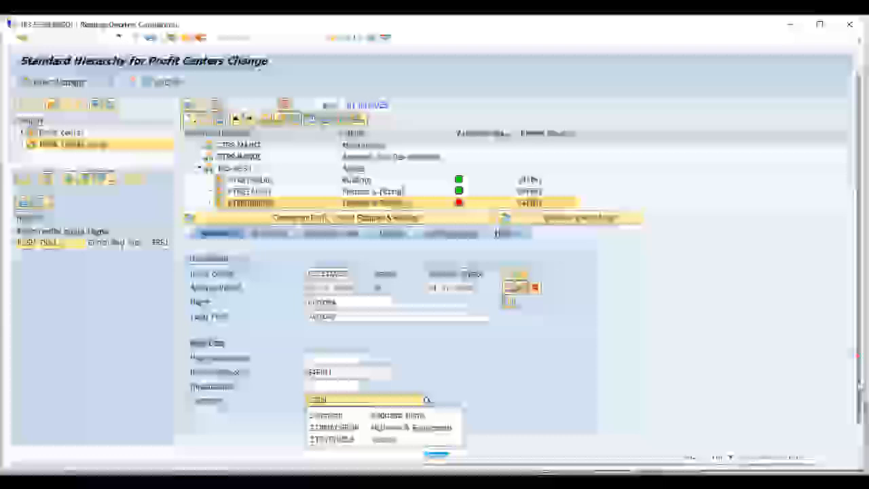
left_click(353, 438)
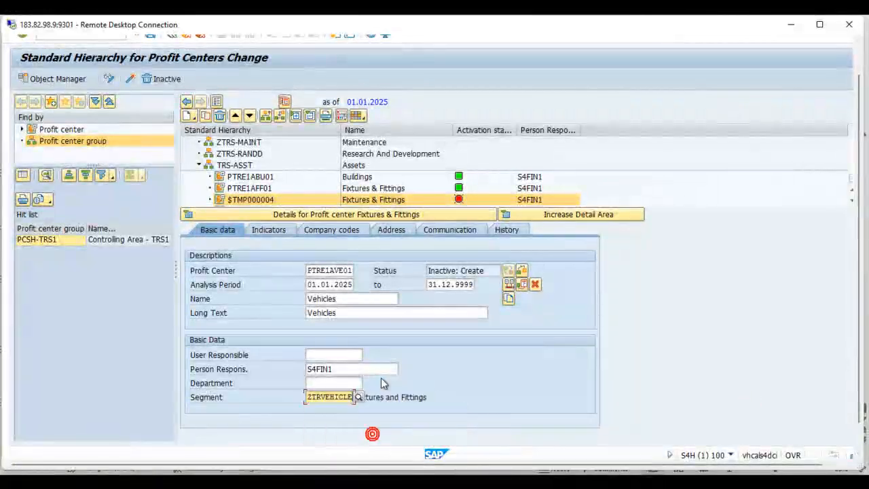
key("Return")
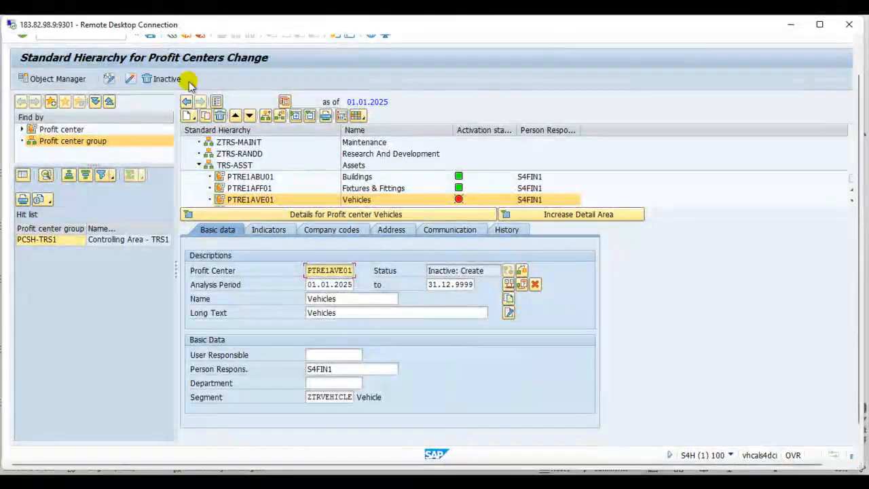
Save the Vehicles profit center and activate the inactive object PTRE1AVE01.
left_click(851, 191)
left_click_drag(859, 207, 858, 176)
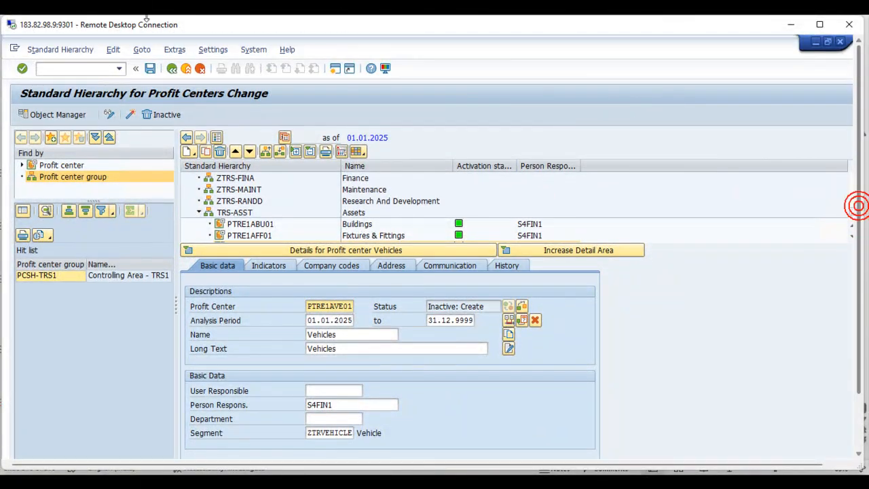
left_click(150, 67)
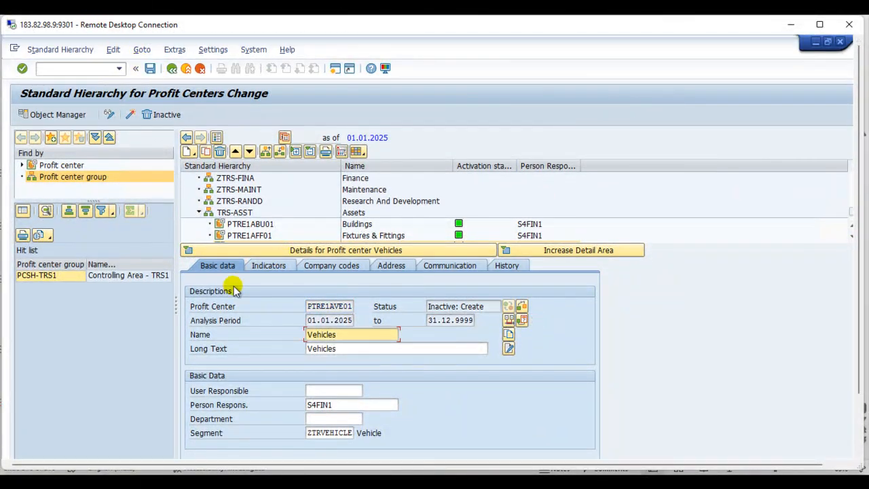
left_click(124, 114)
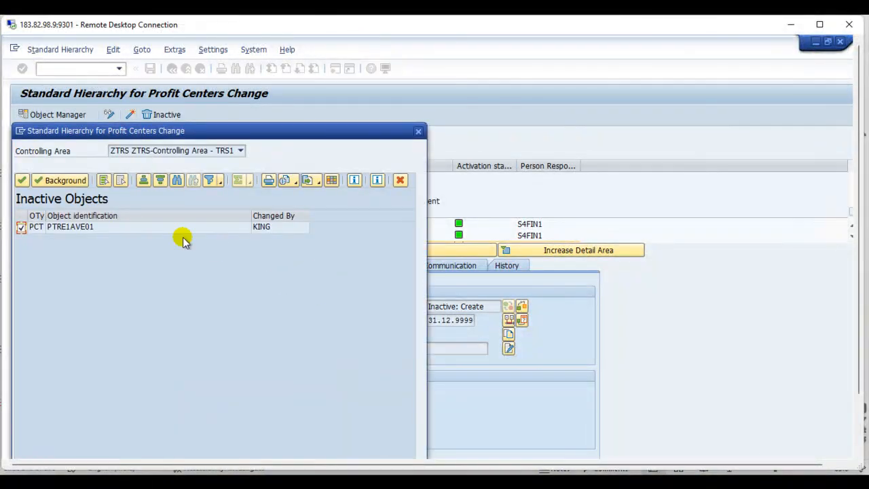
left_click(24, 181)
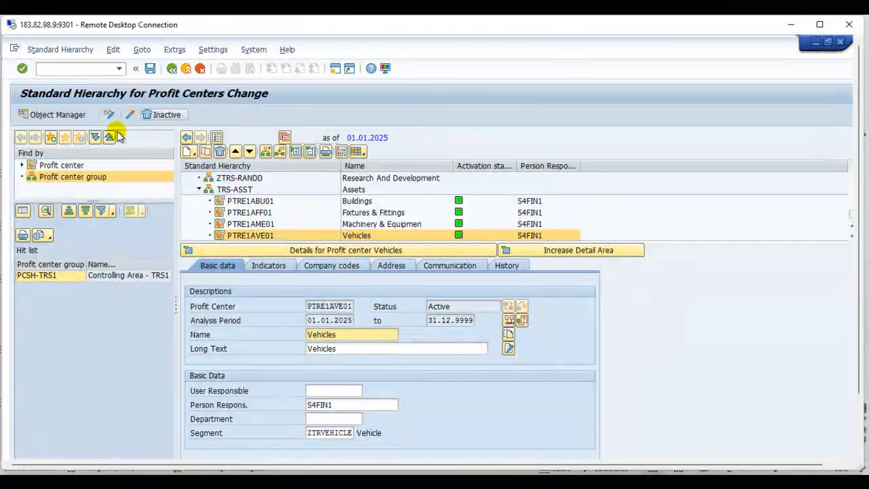
Copy the Vehicles profit center under the Assets group and give the copy the code PTRE1ALV01.
left_click(204, 151)
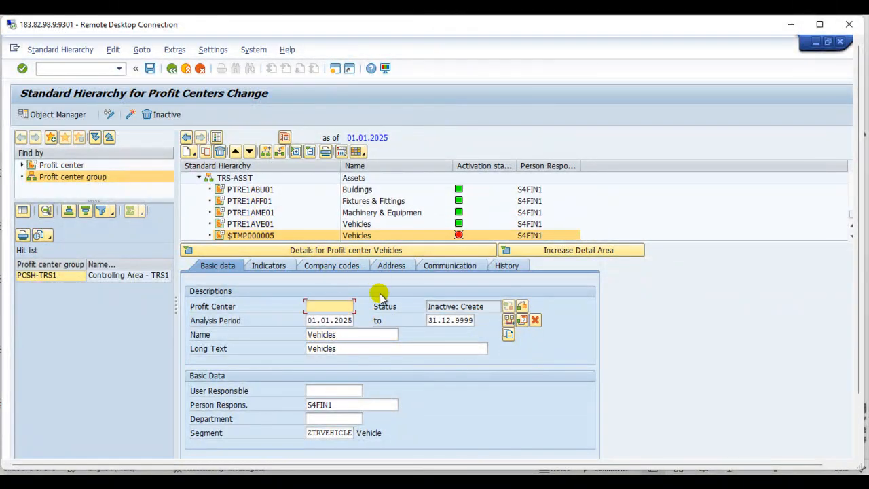
left_click(333, 304)
type("PTR")
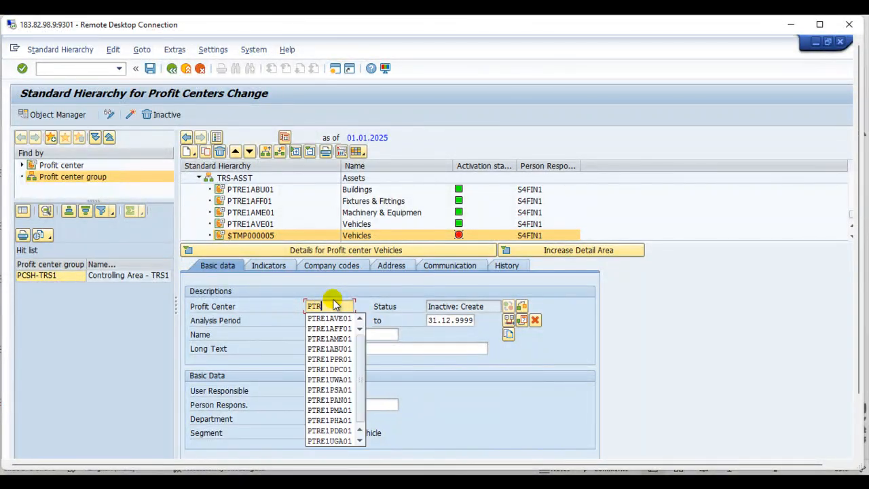
type("E1A")
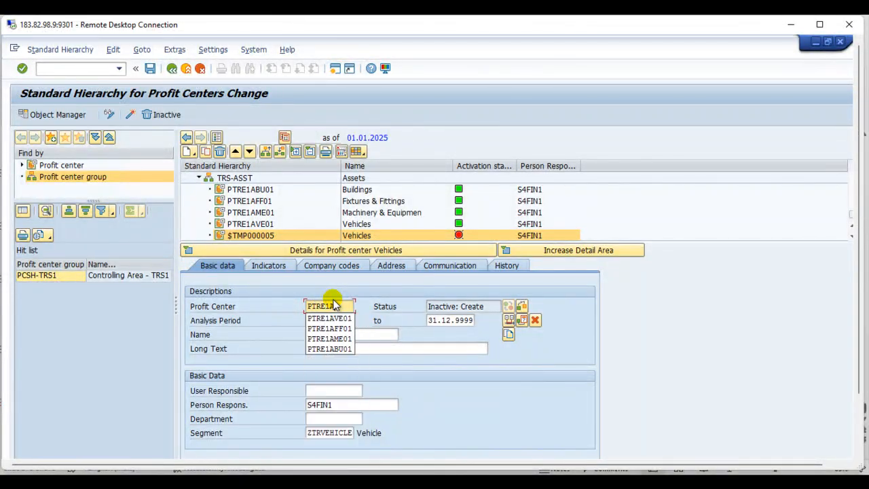
type("LV01")
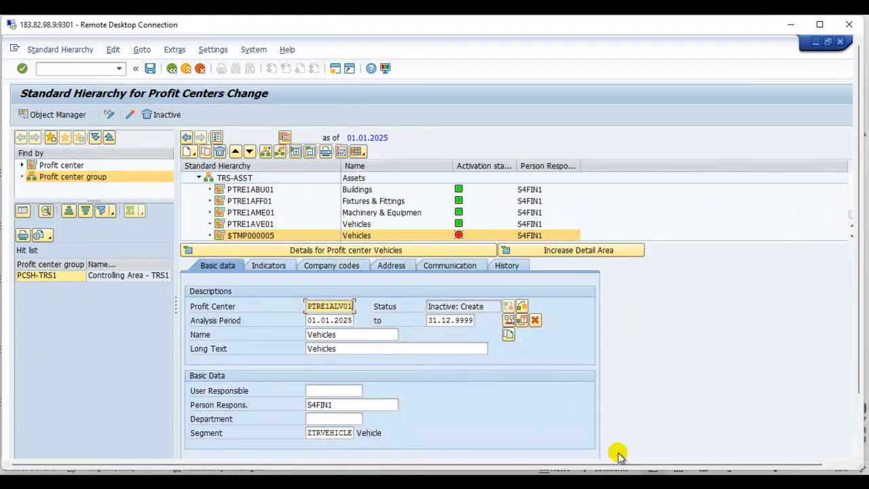
Set both the name and the long text of profit center PTRE1ALV01 to Low Value Asset.
left_click(346, 334)
key("BackSpace")
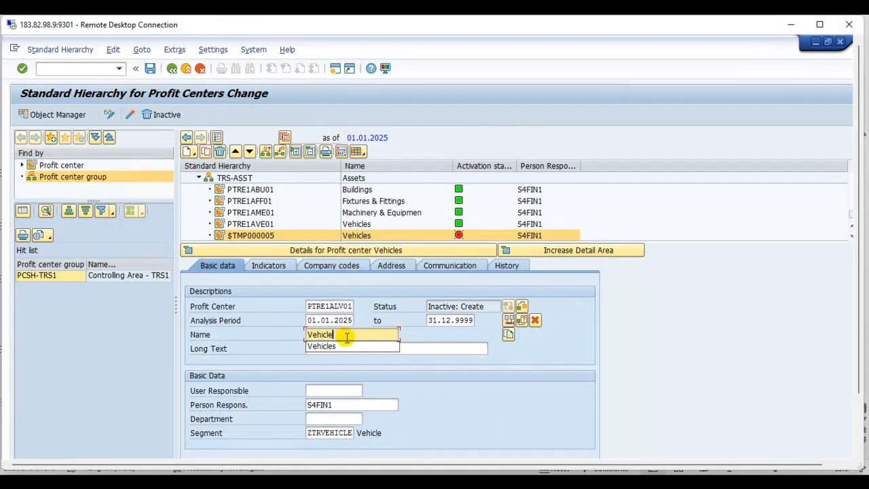
key("BackSpace")
key("BackSpace")
key("BackSpace")
key("BackSpace")
key("BackSpace")
key("BackSpace")
key("BackSpace")
type("Low")
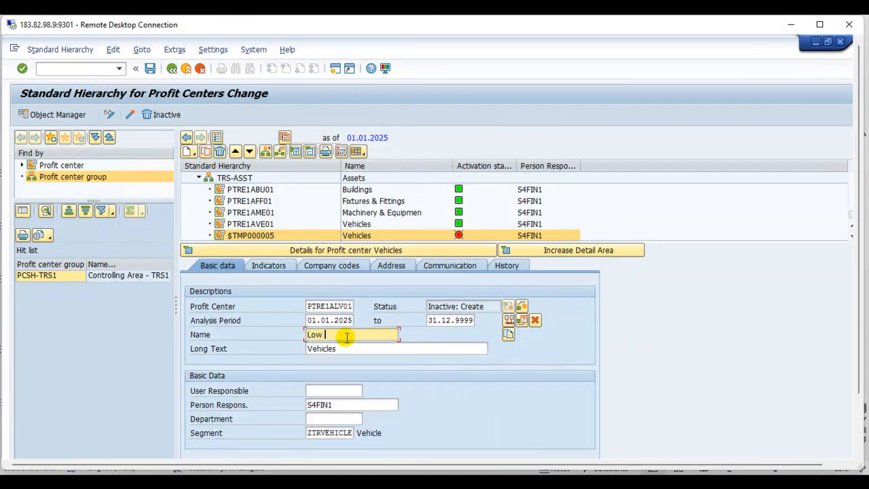
type(" Value Asse")
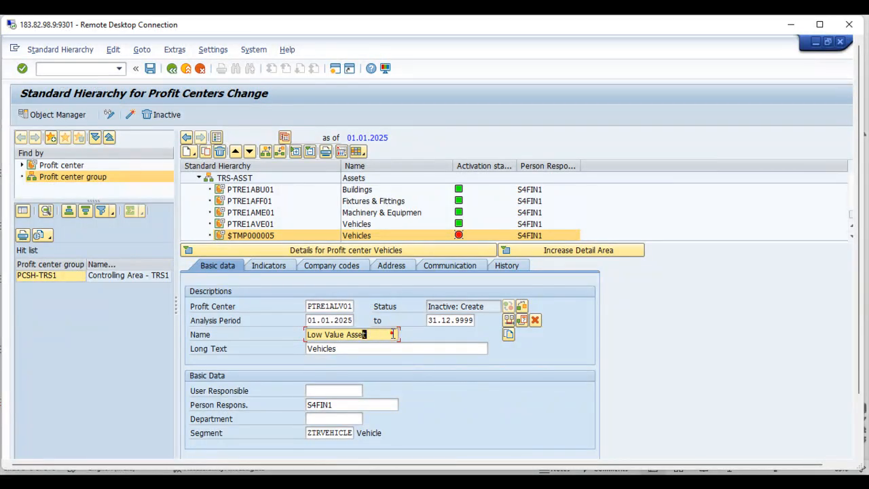
left_click_drag(392, 334, 299, 333)
key("ctrl+c")
double_click(312, 347)
key("ctrl+v")
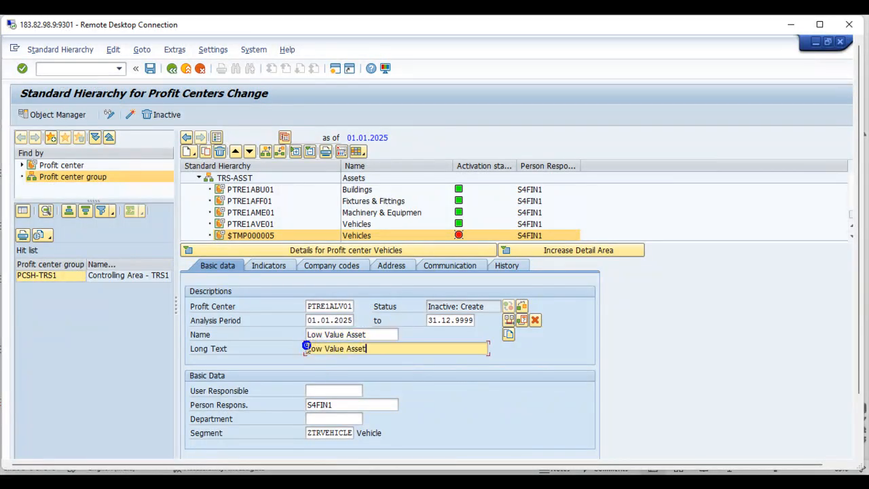
Assign the segment ZTRLVA (Low Value Asset) to profit center PTRE1ALV01 from the segment value list.
left_click(350, 431)
left_click(358, 433)
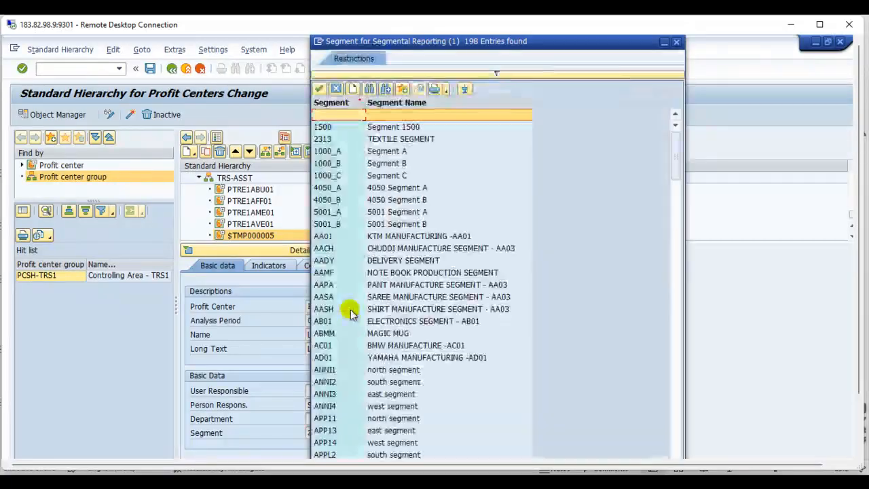
scroll(349, 306, "down", 12)
scroll(445, 397, "down", 20)
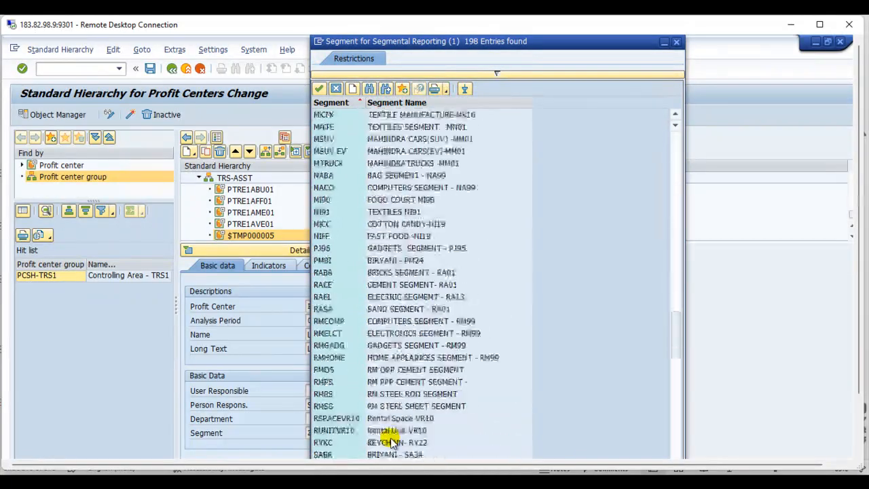
scroll(390, 434, "down", 4)
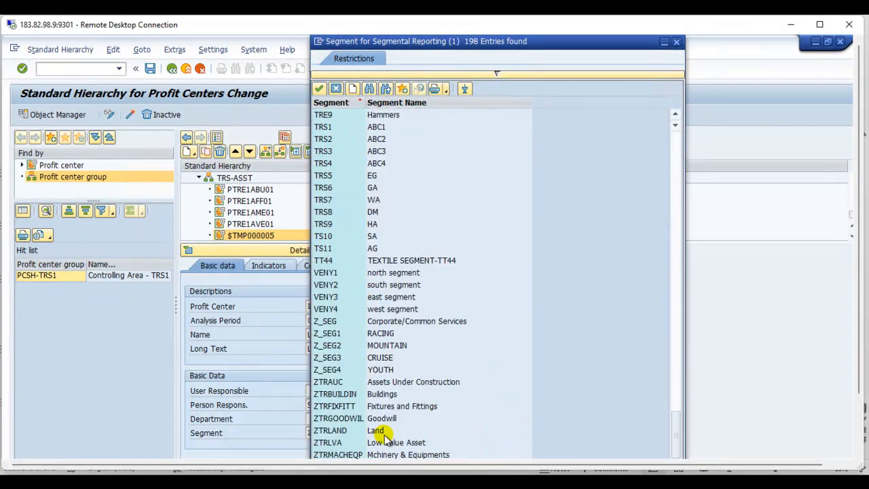
double_click(395, 442)
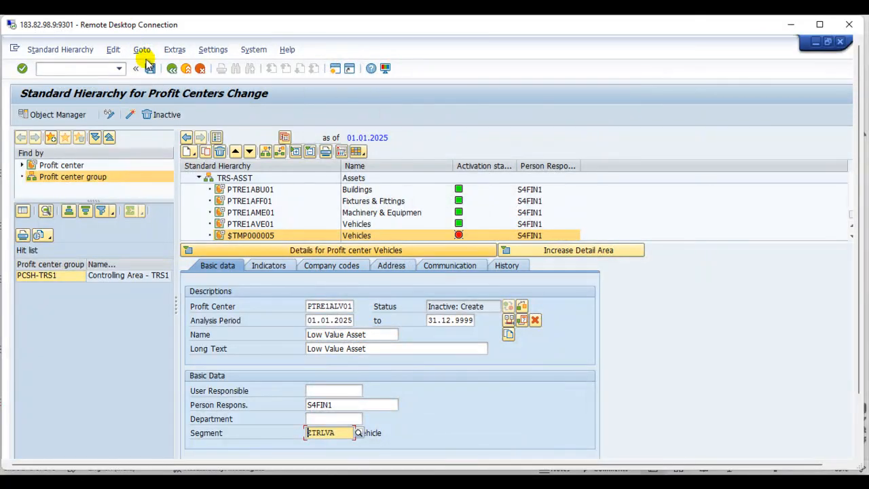
Save the Low Value Asset profit center and activate the inactive object PTRE1ALV01.
key("Return")
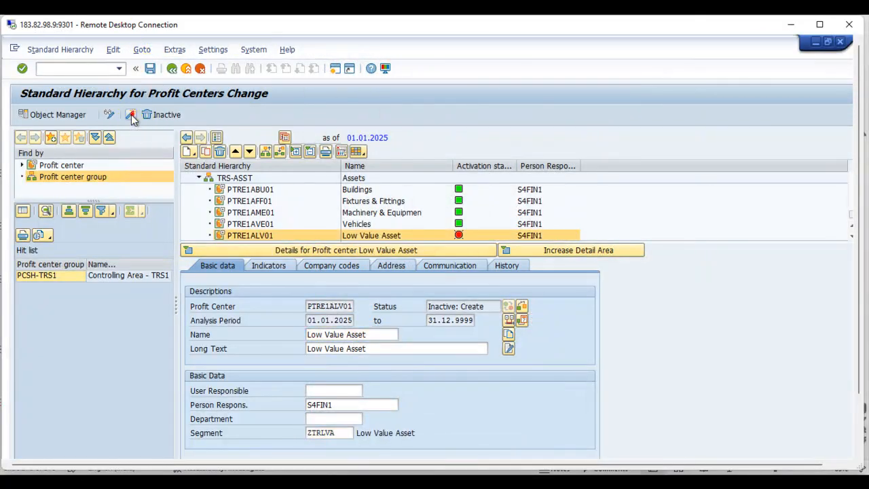
left_click(131, 115)
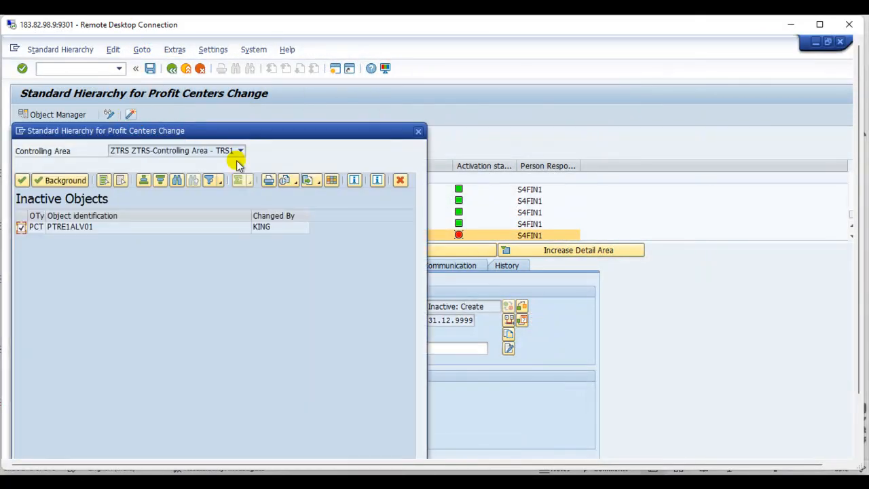
left_click(21, 180)
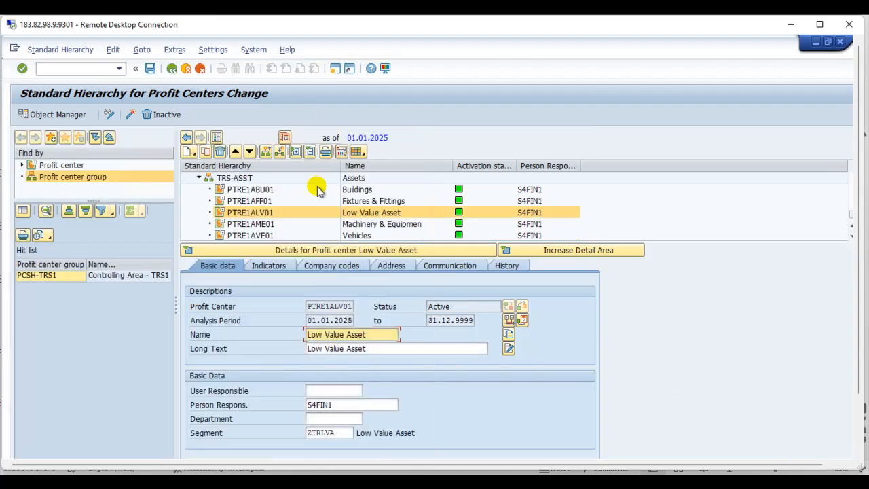
Copy the Low Value Asset profit center under the Assets group and give the copy the code PTRE1AAU01.
left_click(204, 151)
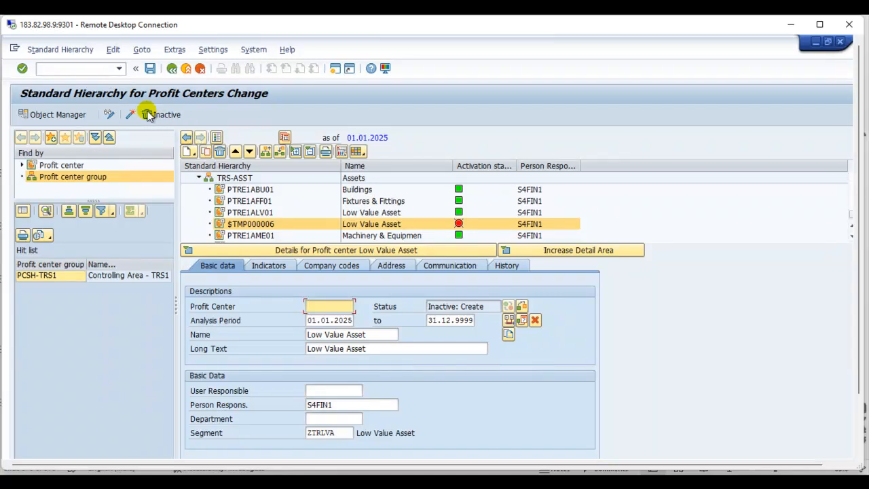
left_click(202, 150)
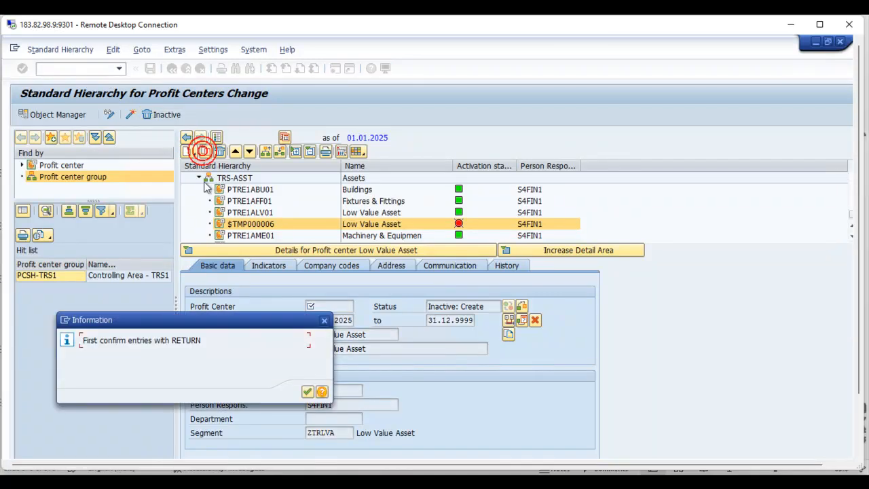
left_click(325, 316)
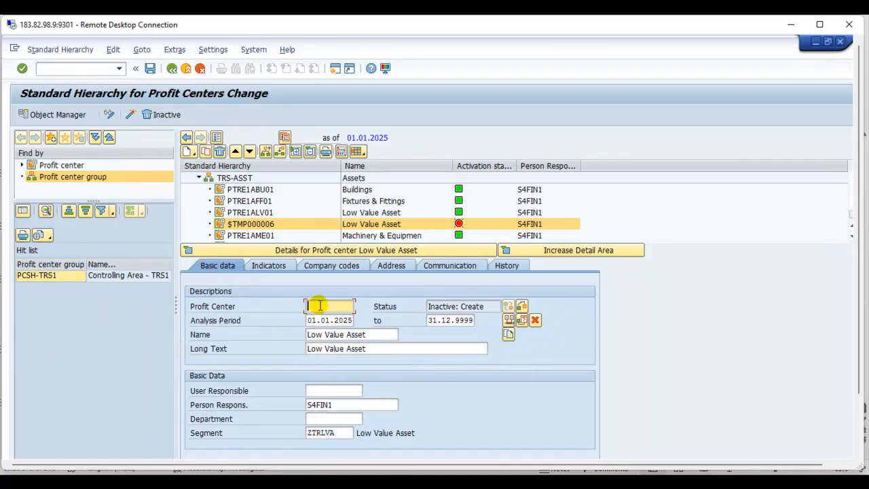
type("PTRE")
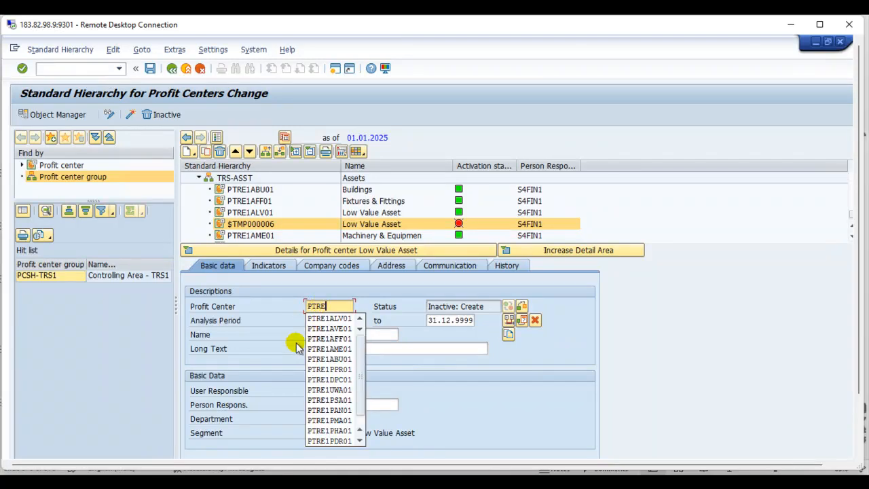
type("1")
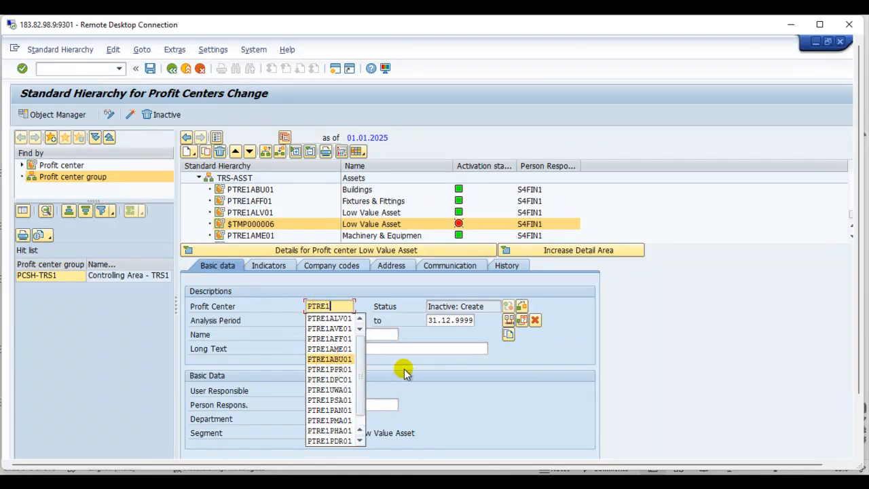
type("A")
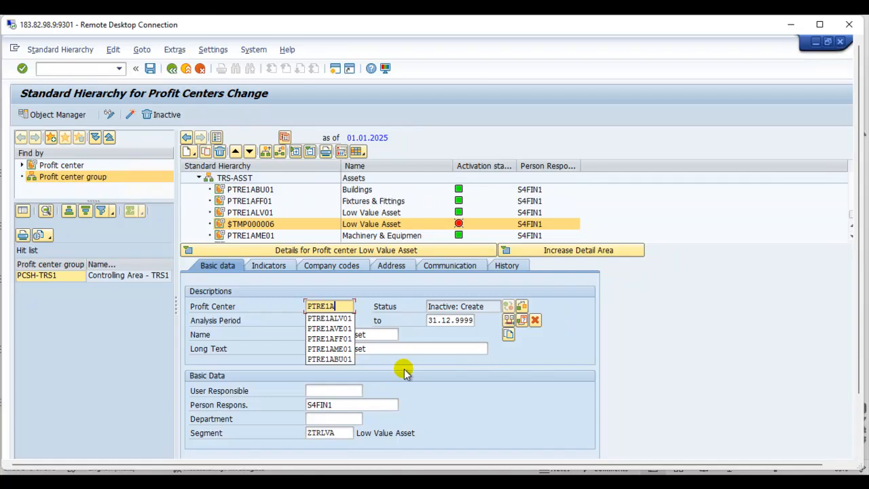
type("AU01")
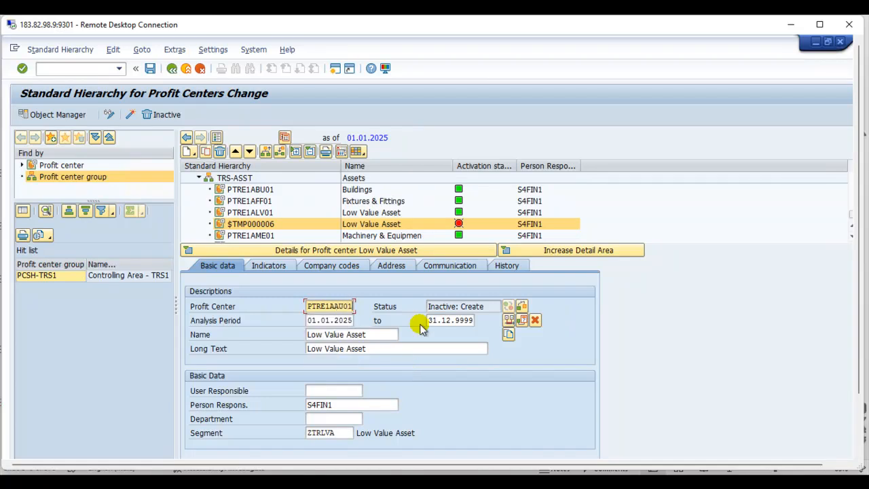
Set the name of profit center PTRE1AAU01 to Assets Under Constru and its long text to Assets Under Construction.
left_click(309, 334)
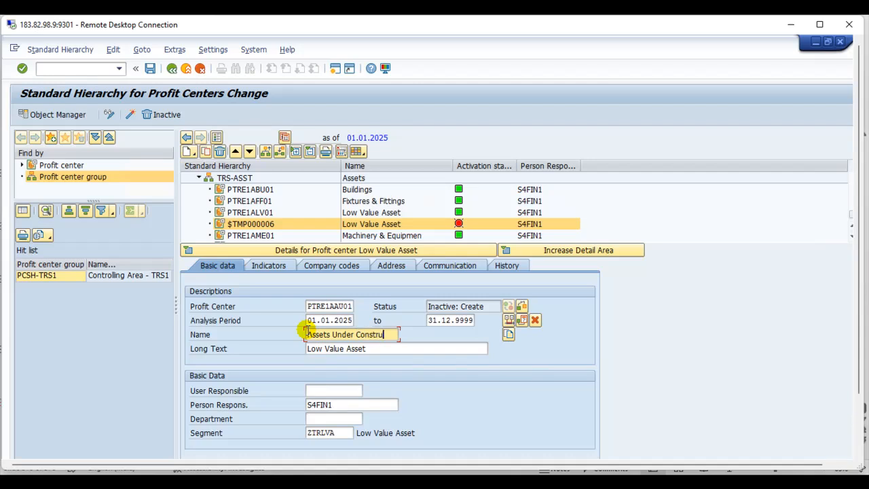
left_click_drag(390, 335, 285, 347)
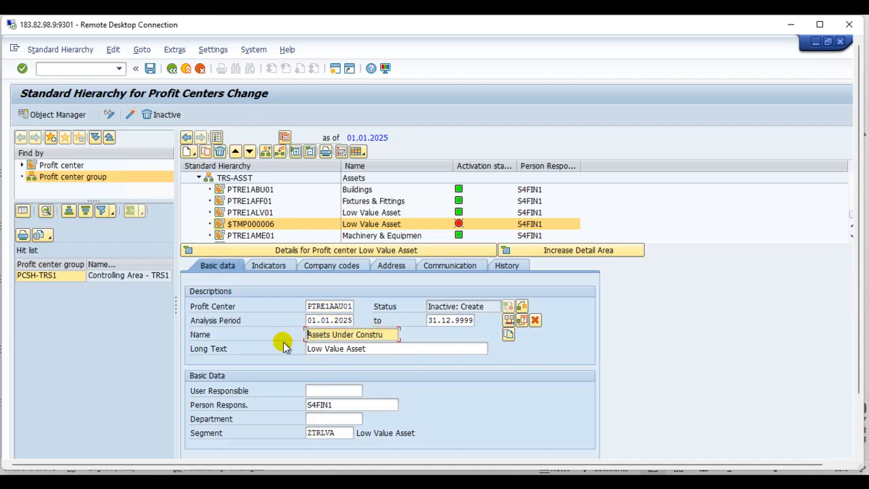
left_click(306, 349)
key("ctrl+v")
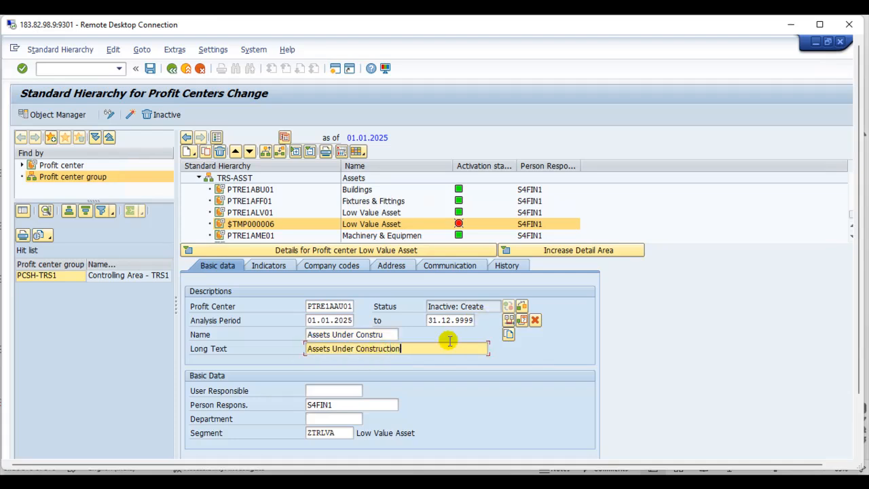
Assign the segment ZTRAUC (Assets Under Construction) to profit center PTRE1AAU01 from the segment value list.
left_click(336, 433)
left_click(358, 434)
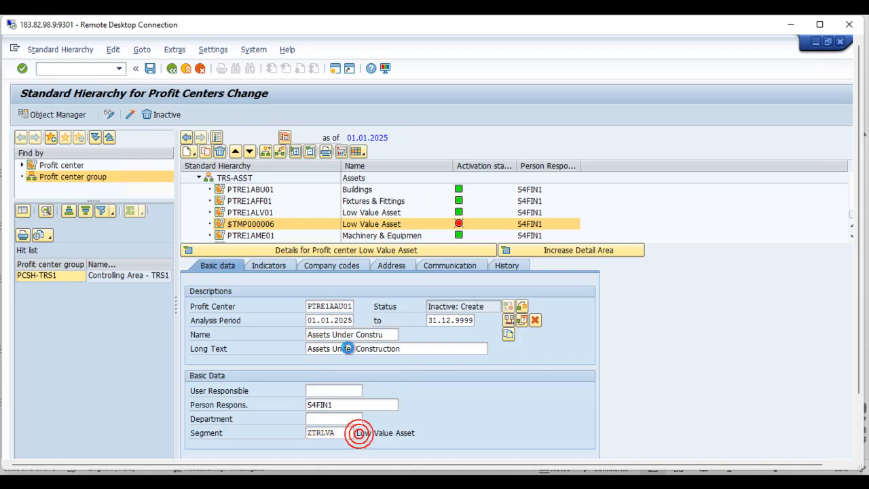
scroll(388, 343, "down", 15)
scroll(485, 406, "down", 20)
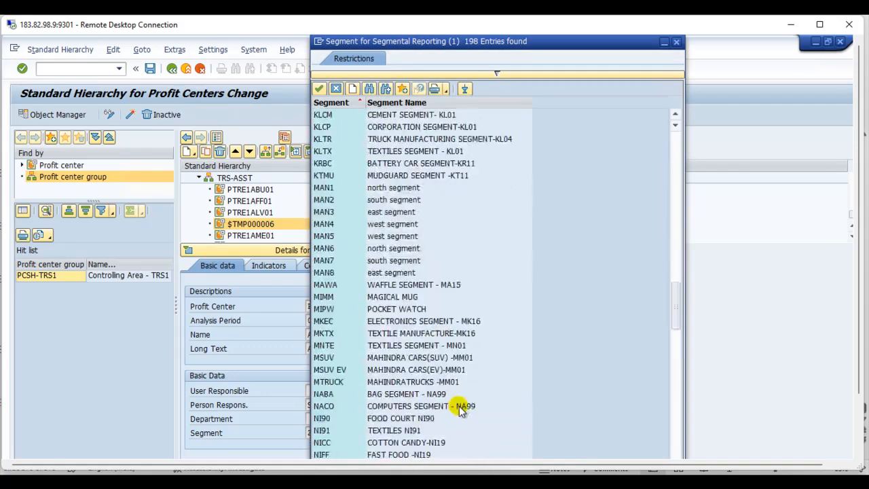
scroll(448, 402, "down", 6)
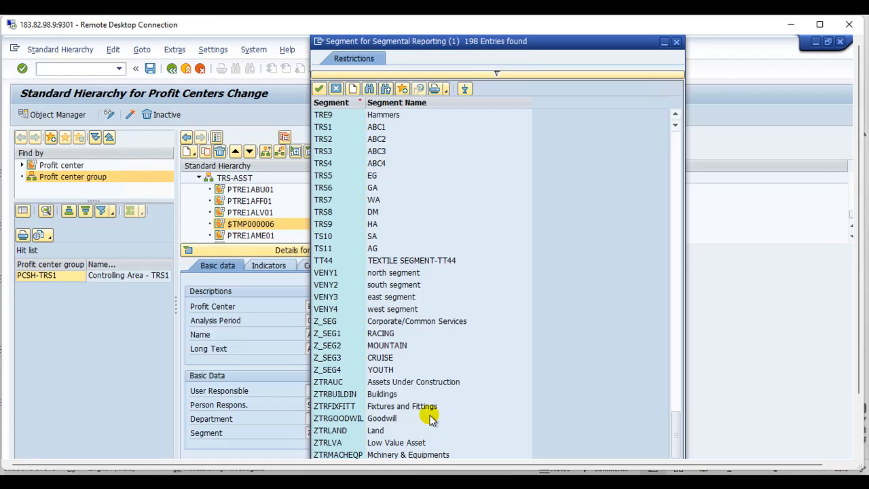
double_click(411, 382)
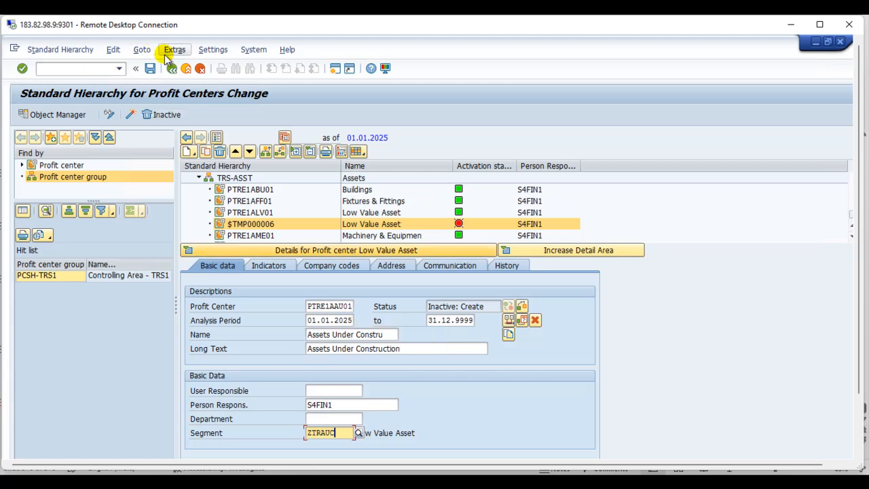
Save the Assets Under Construction profit center and activate the inactive object PTRE1AAU01.
left_click(150, 68)
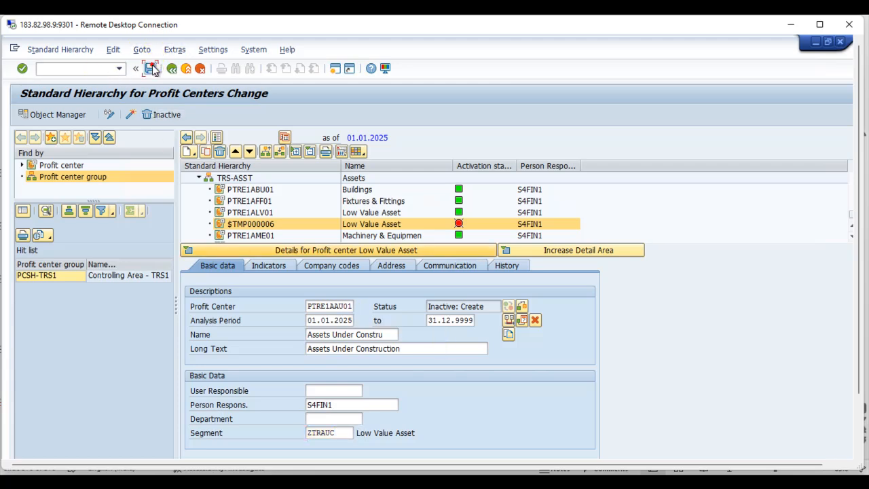
left_click(133, 112)
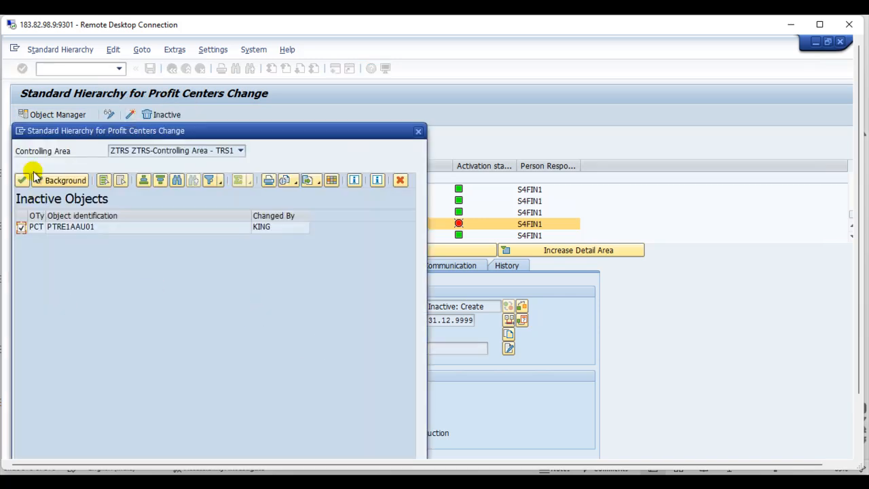
left_click(22, 179)
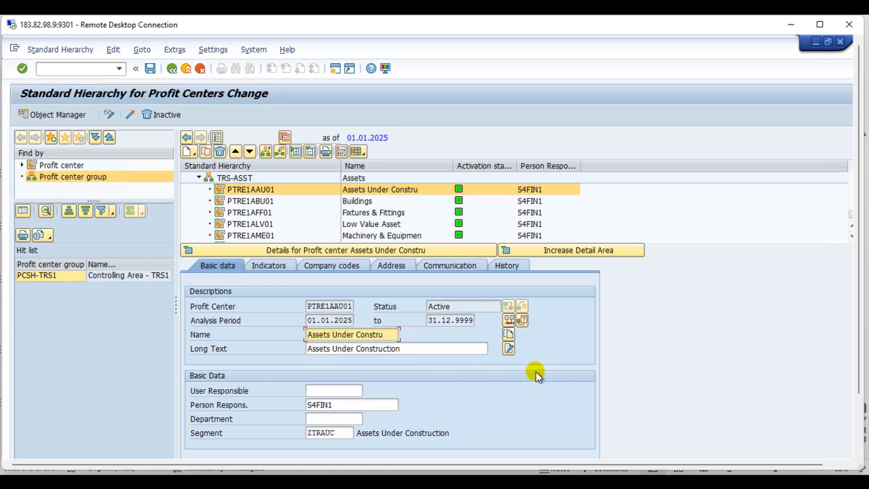
Copy the Machinery & Equipmen profit center under the Assets group and begin the copy's code with PTRE1A.
left_click(251, 235)
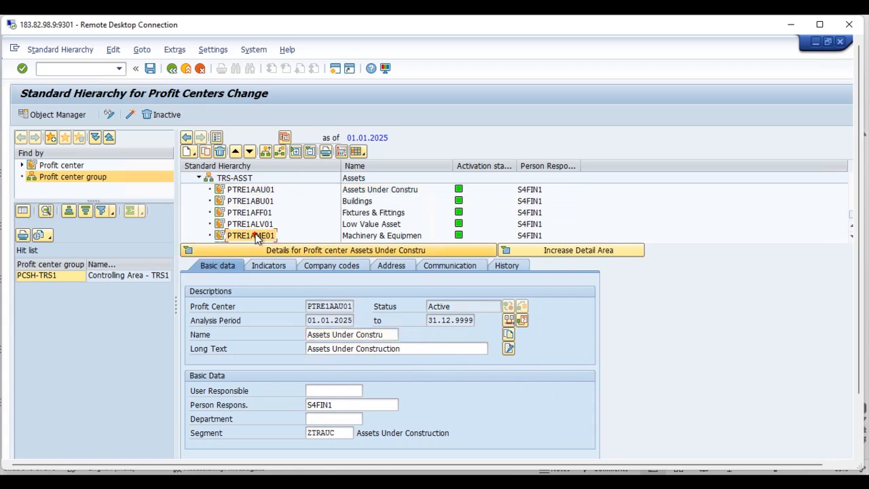
left_click(205, 151)
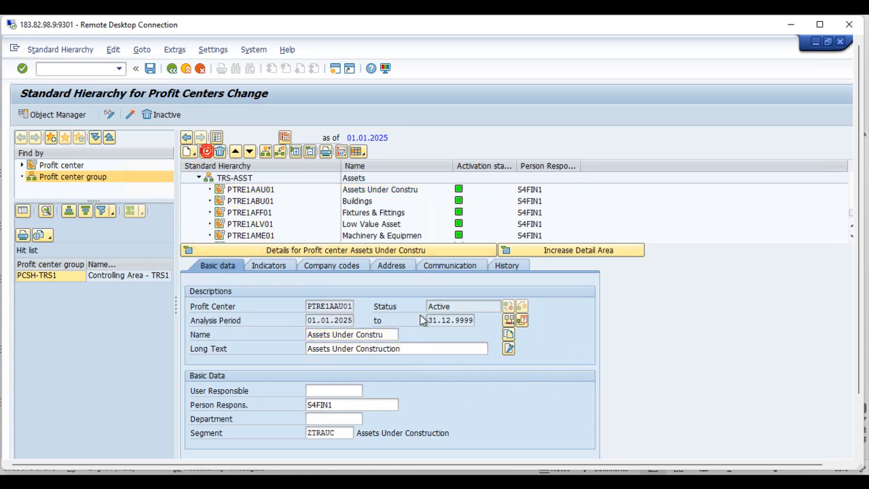
type("PT")
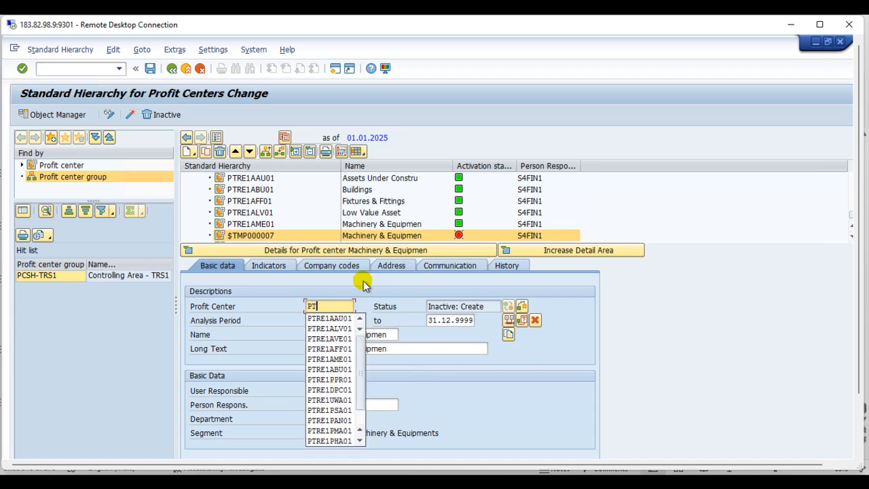
type("RE1A")
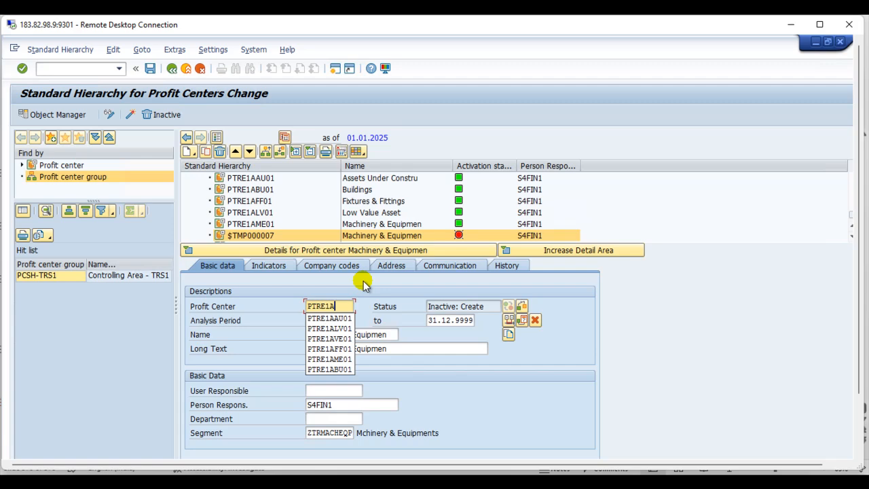
Complete the new profit center's ID as PTRE1ALA01 and set both its name and long text to Land.
type("LA")
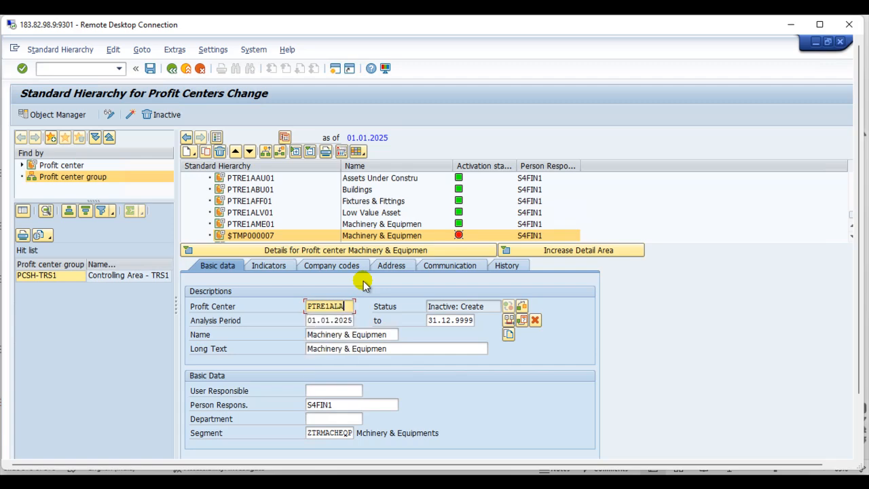
type("01")
left_click(307, 334)
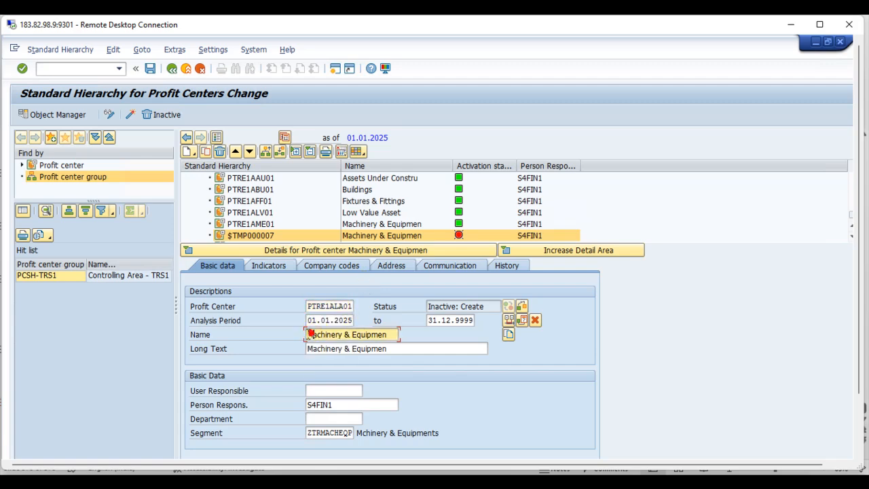
key("Delete")
key("Delete")
key("Delete")
key("Delete")
key("Delete")
key("Delete")
key("Delete")
key("Delete")
key("Delete")
key("Delete")
key("Delete")
key("Delete")
key("Delete")
key("Delete")
key("Delete")
key("Delete")
key("Delete")
key("Delete")
key("Delete")
type("M")
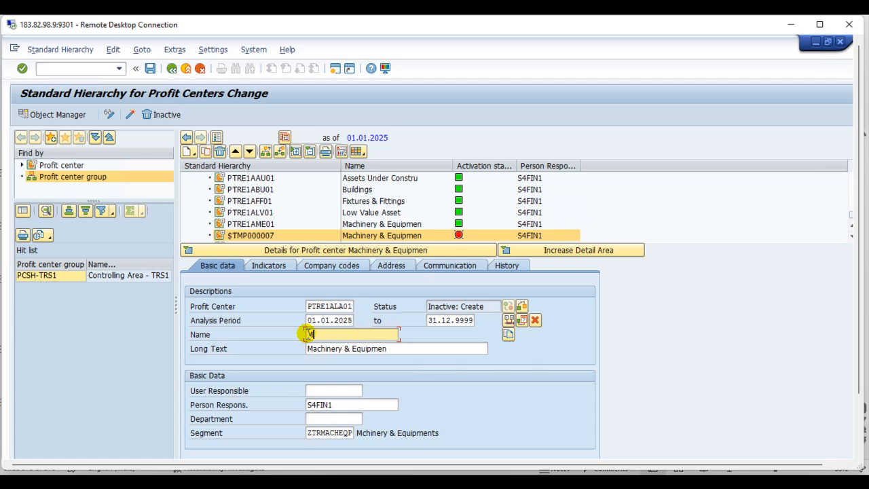
type("and")
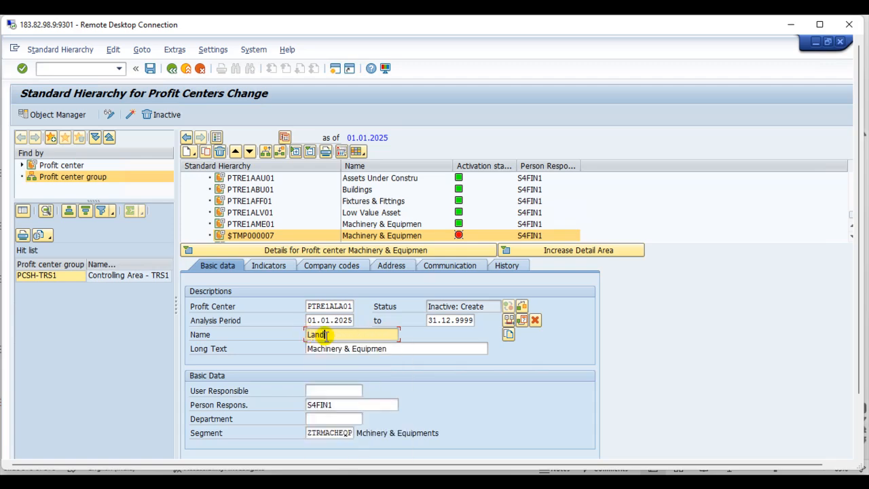
key("ctrl+c")
left_click(308, 352)
key("ctrl+v")
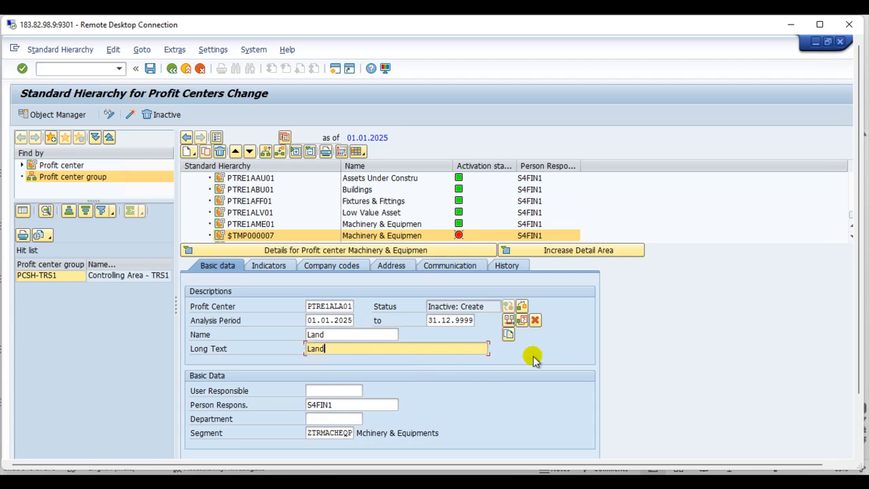
Assign segment ZTRLAND to profit center PTRE1ALA01 and activate it.
left_click(340, 433)
left_click(361, 432)
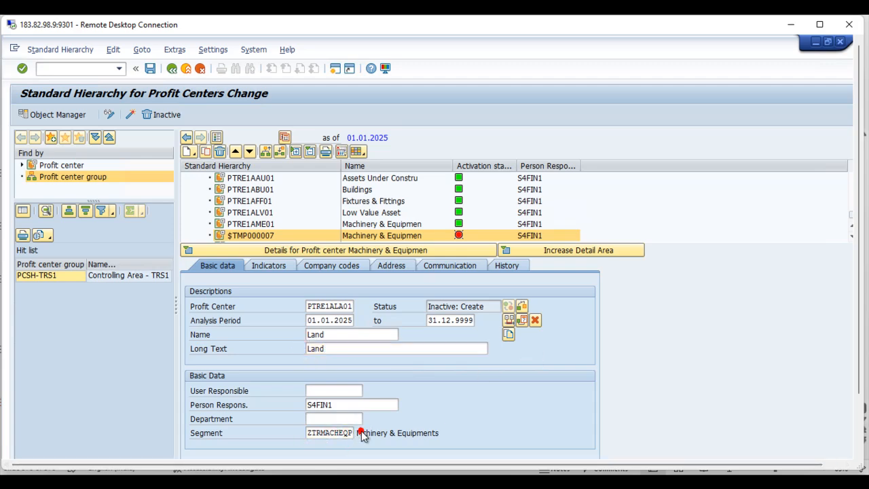
scroll(349, 430, "down", 18)
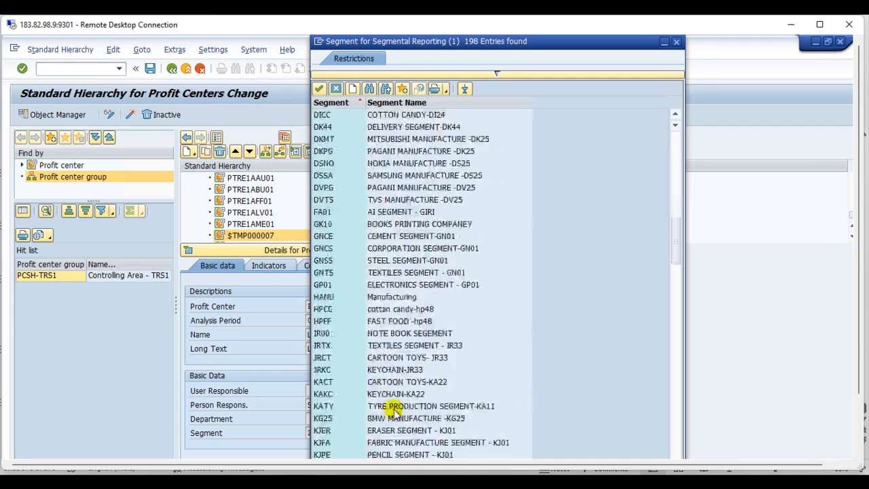
scroll(393, 410, "down", 20)
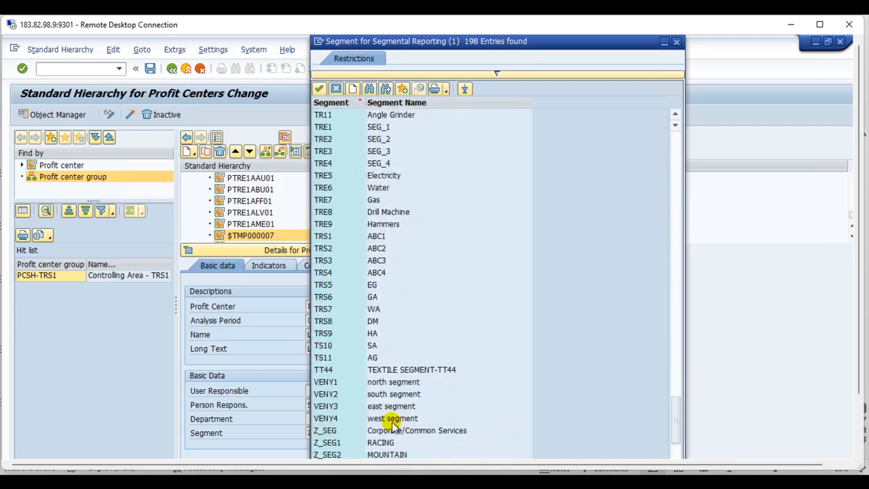
scroll(392, 422, "down", 3)
double_click(370, 432)
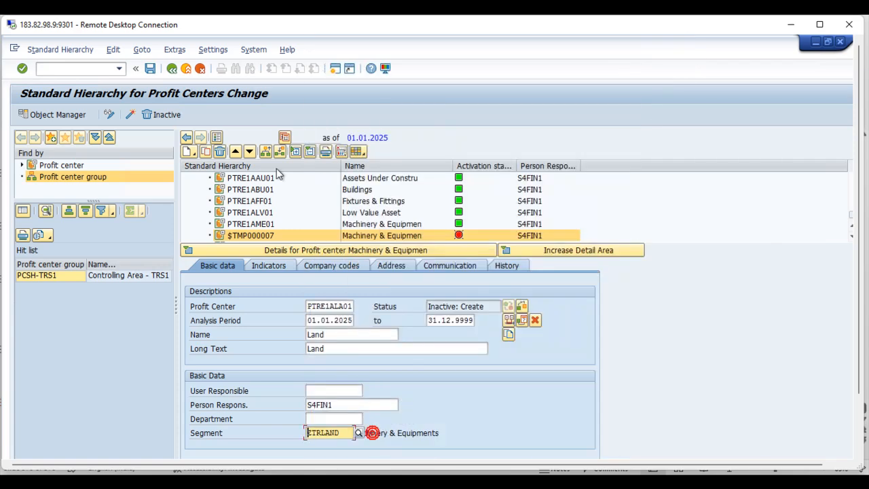
left_click(131, 117)
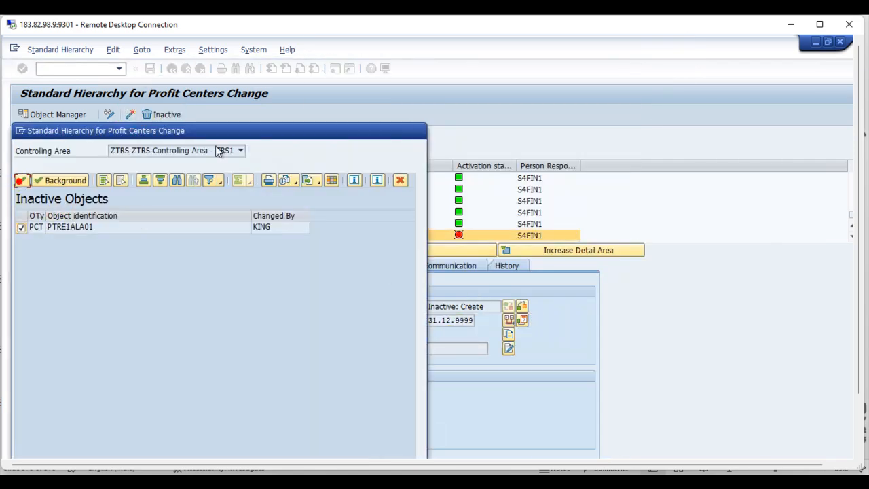
left_click(21, 180)
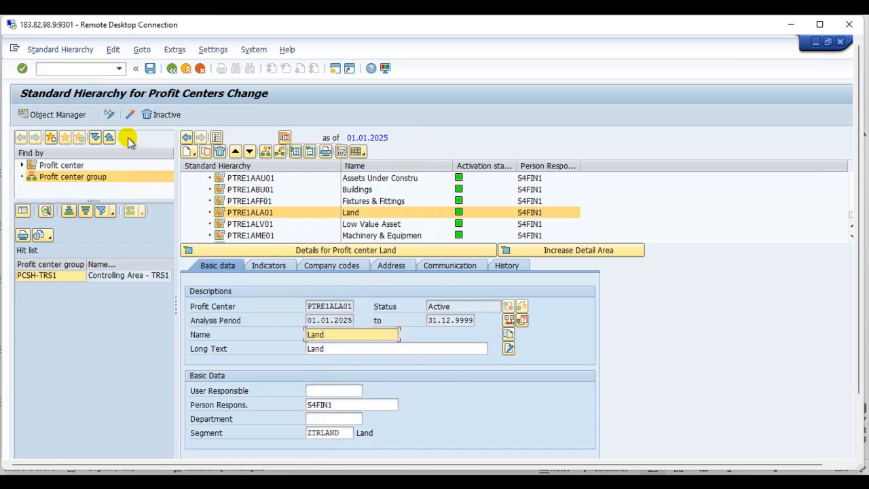
Copy the Land profit center as PTRE1AGD01 and set both the copy's name and long text to Goodwill.
left_click(205, 150)
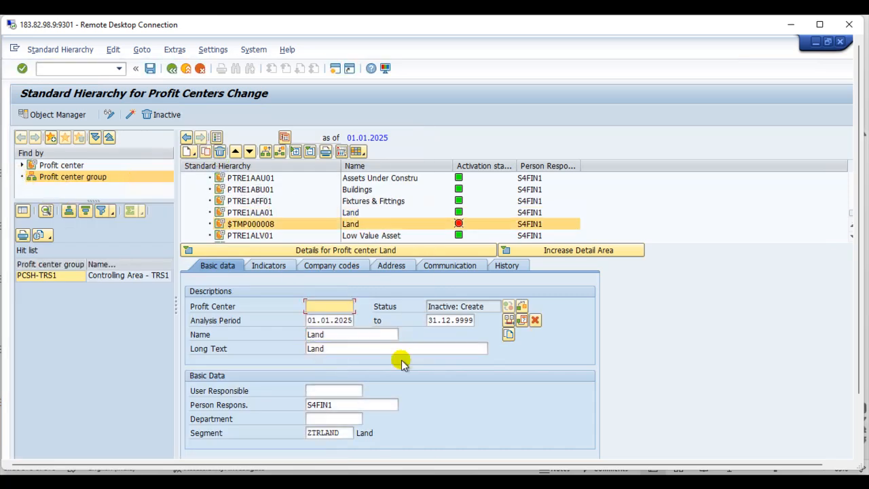
type("PTRE1A")
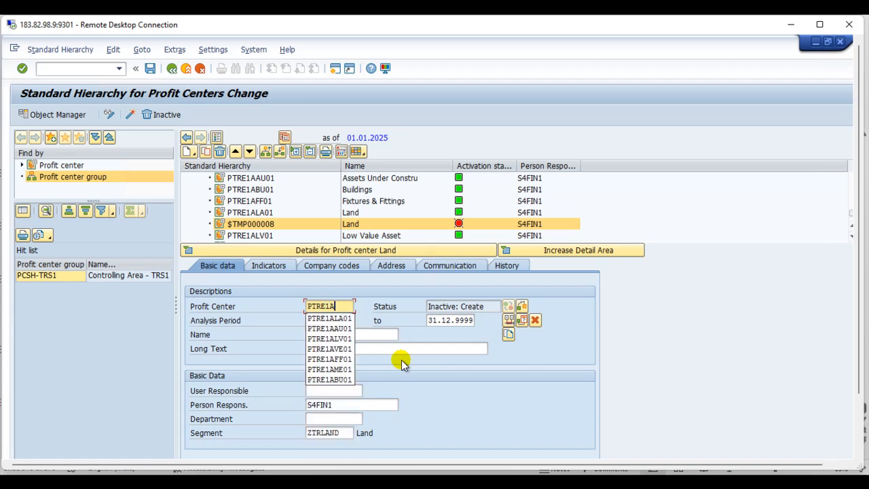
type("GD01")
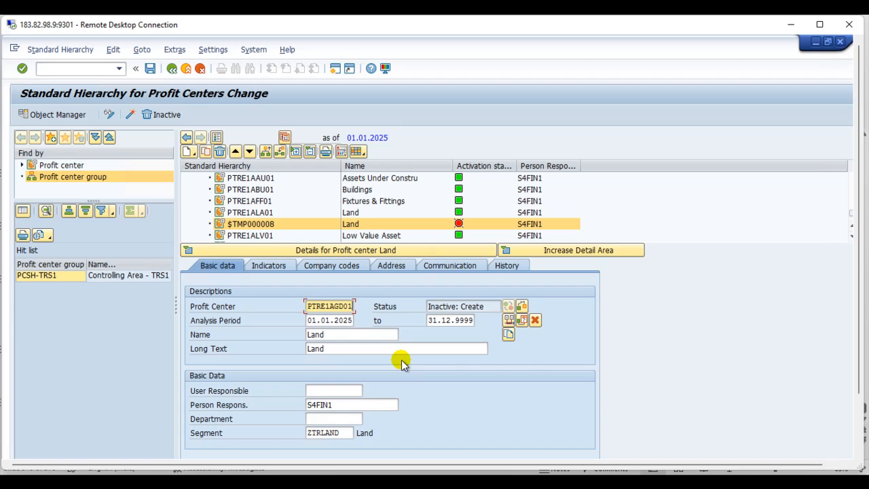
double_click(329, 333)
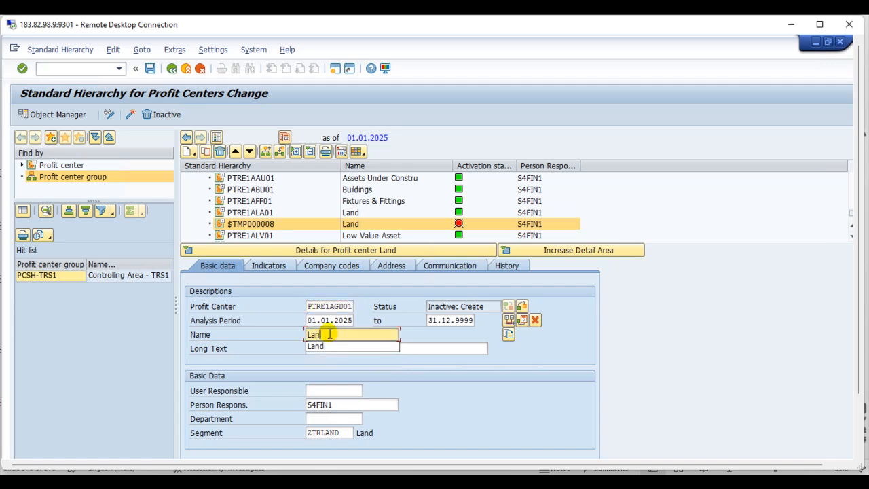
key("BackSpace")
type("Goodwill")
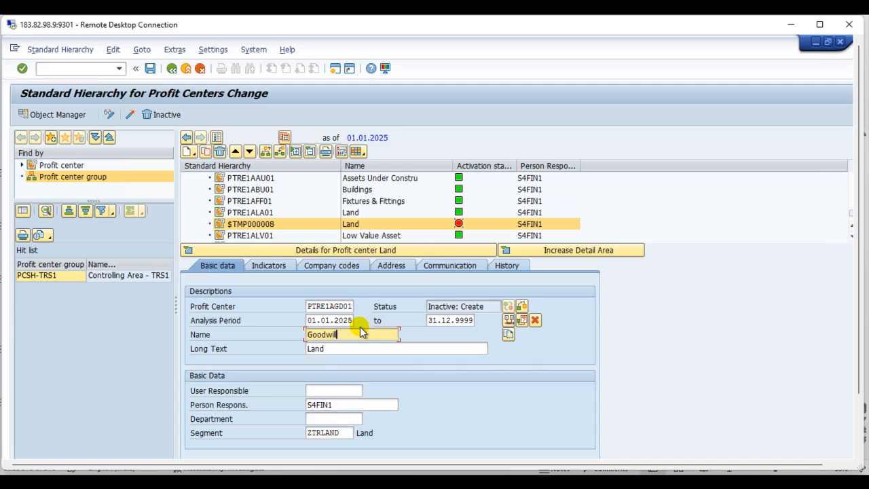
left_click_drag(355, 332, 303, 338)
key("ctrl+c")
double_click(307, 348)
key("ctrl+v")
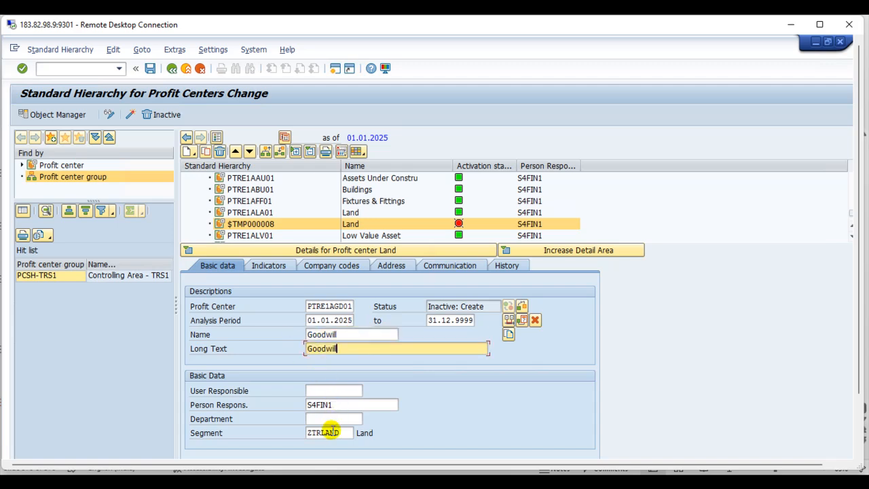
Assign segment ZTRGOODWIL to the new Goodwill profit center.
left_click(336, 432)
left_click(359, 433)
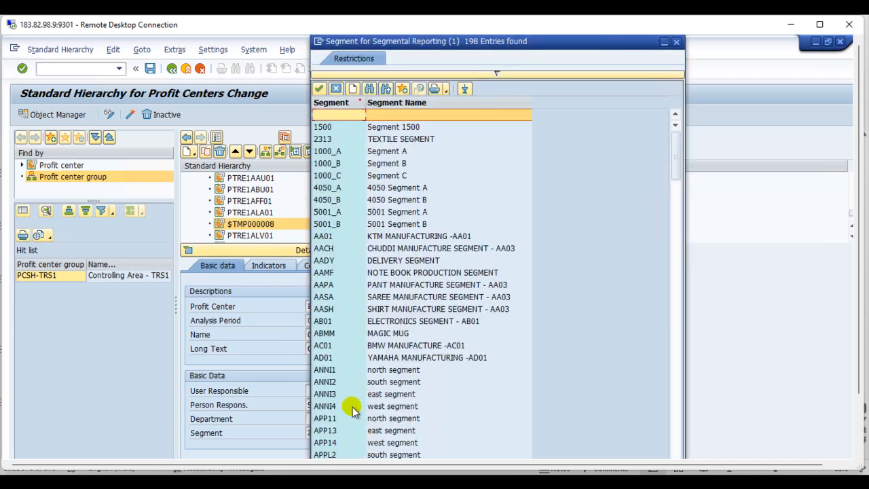
scroll(385, 396, "down", 7)
scroll(383, 395, "down", 20)
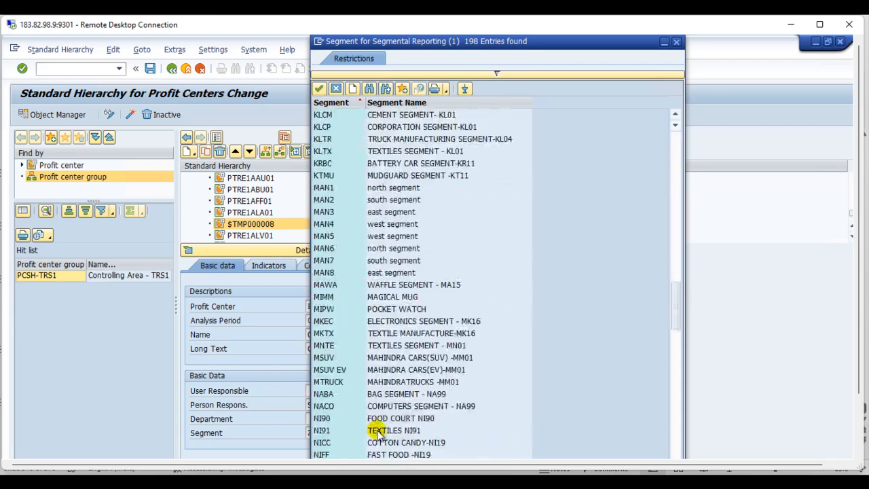
scroll(425, 395, "down", 1)
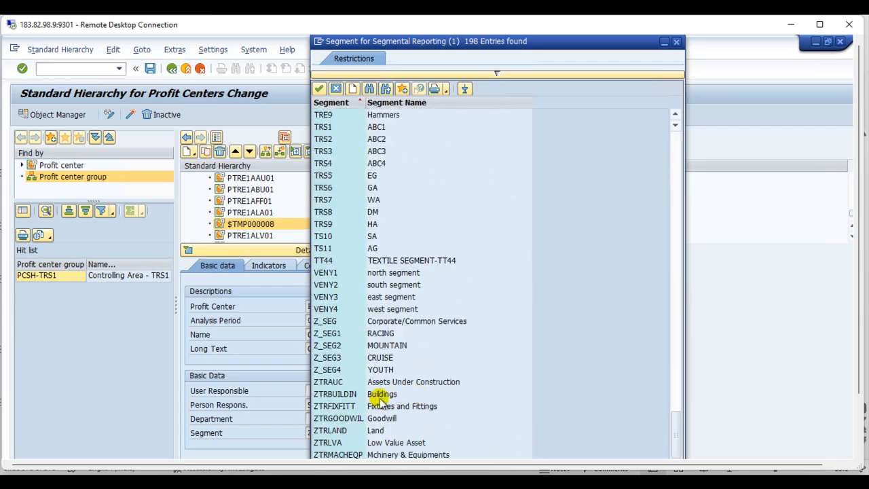
left_click(386, 421)
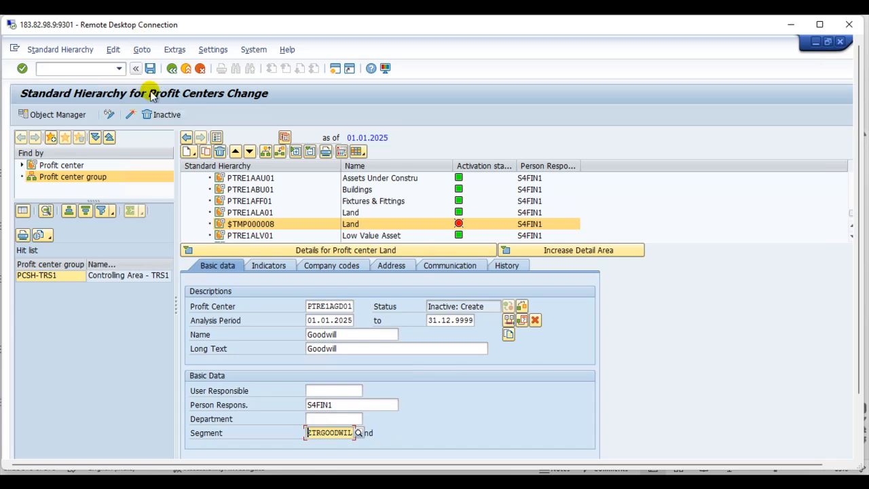
Save and activate profit center PTRE1AGD01, and collapse its details to review the whole profit center hierarchy.
left_click(150, 68)
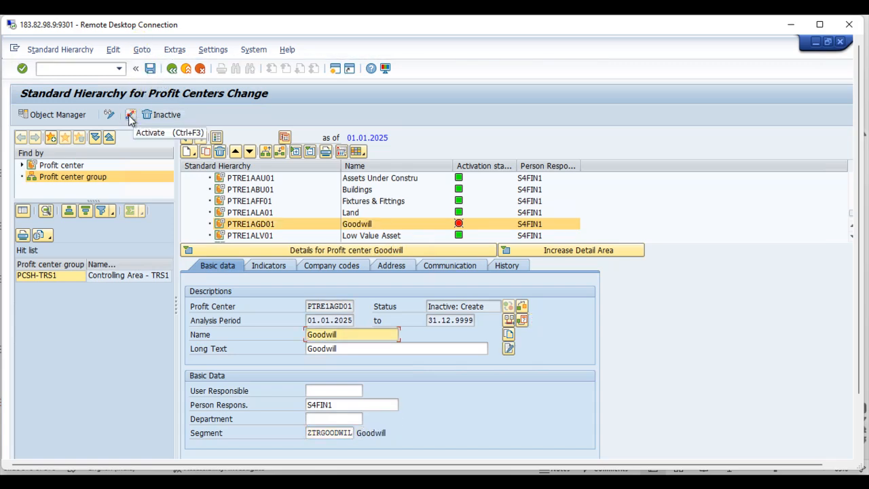
left_click(130, 115)
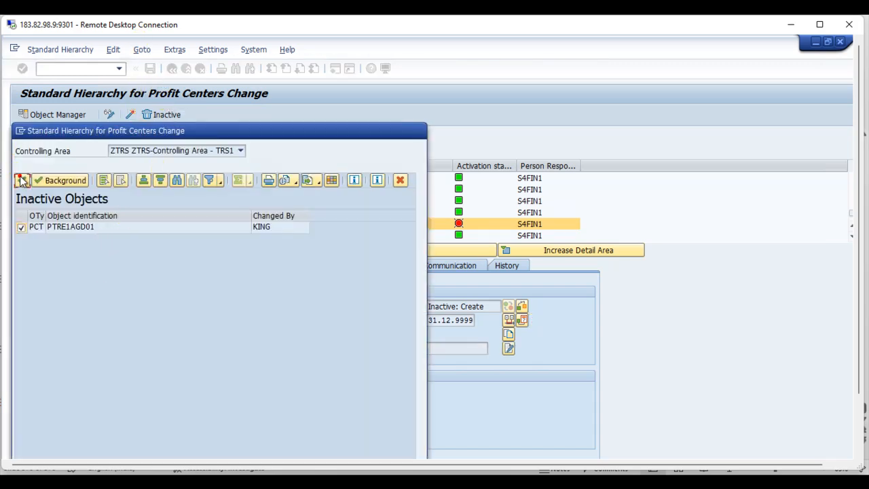
left_click(21, 179)
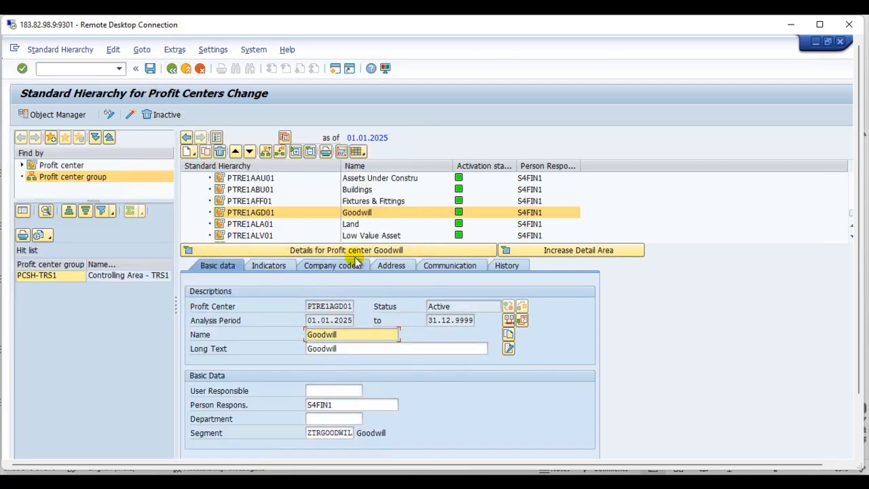
left_click(319, 249)
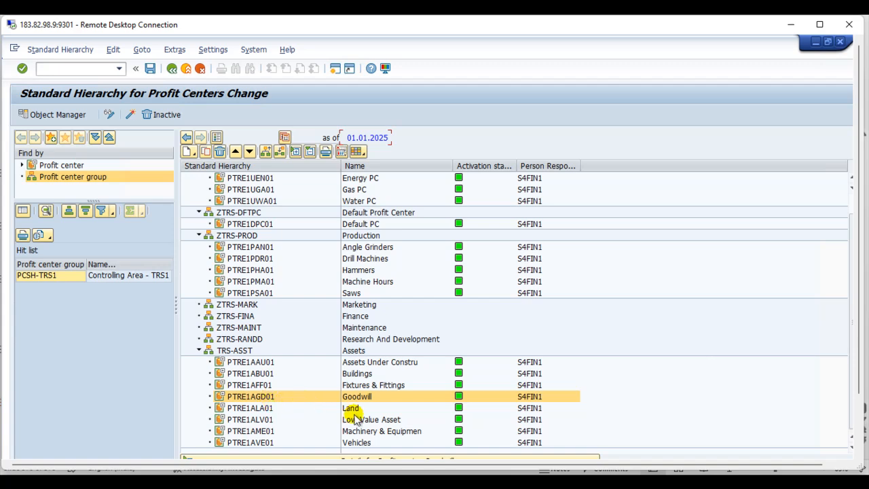
scroll(422, 336, "up", 1)
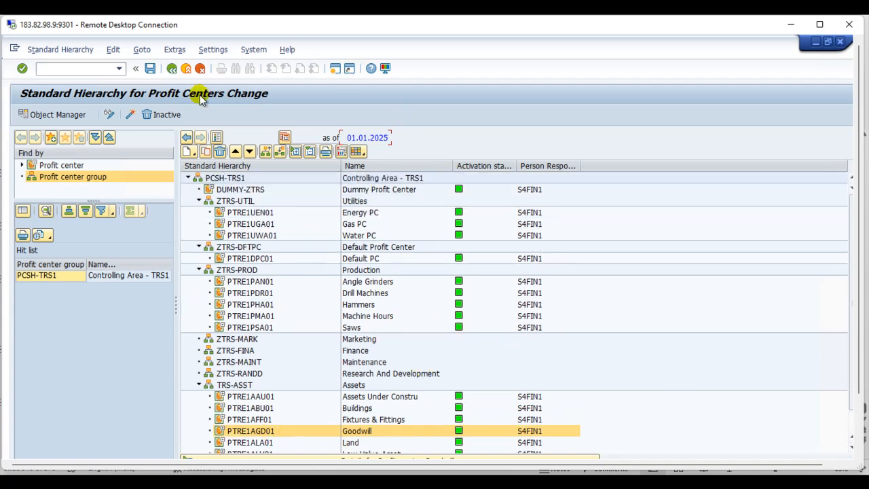
Leave the profit center hierarchy and open the Cost Center Accounting standard hierarchy for change with OKEON.
left_click(171, 69)
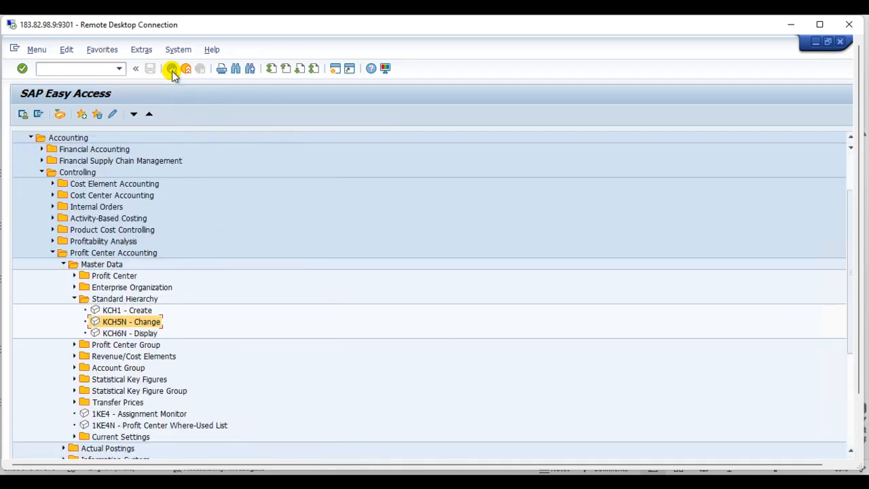
left_click(74, 299)
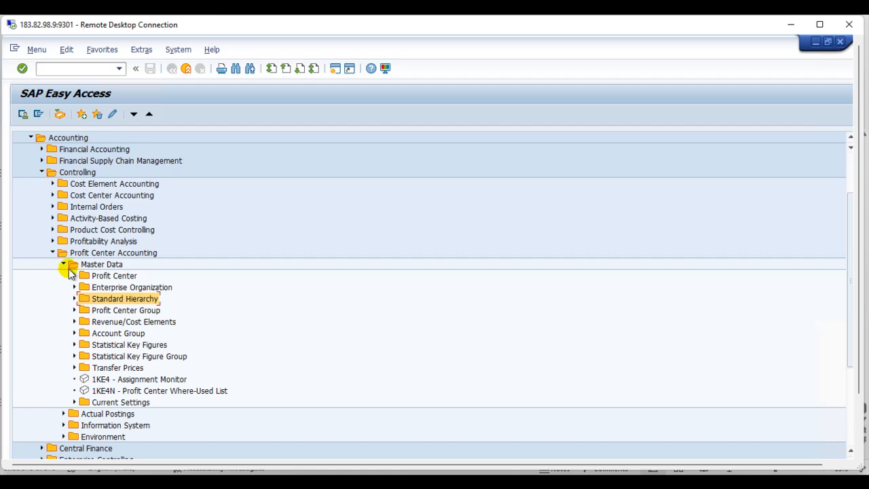
left_click(53, 253)
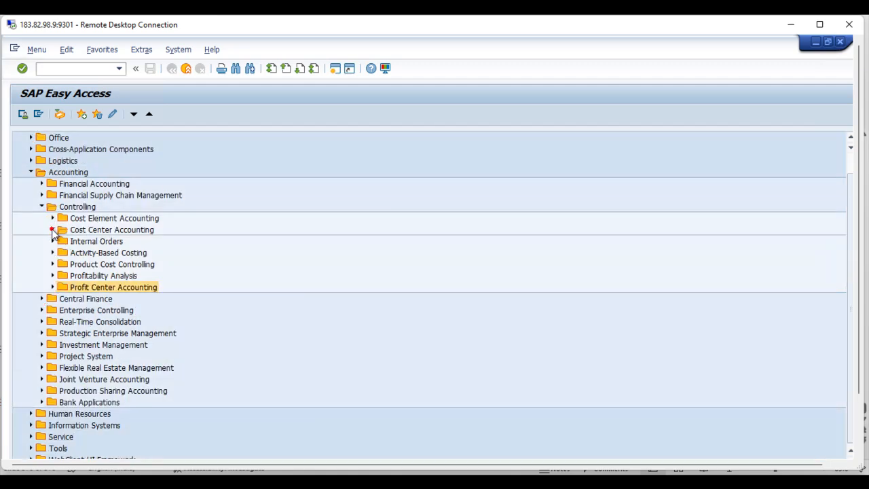
left_click(52, 229)
left_click(63, 241)
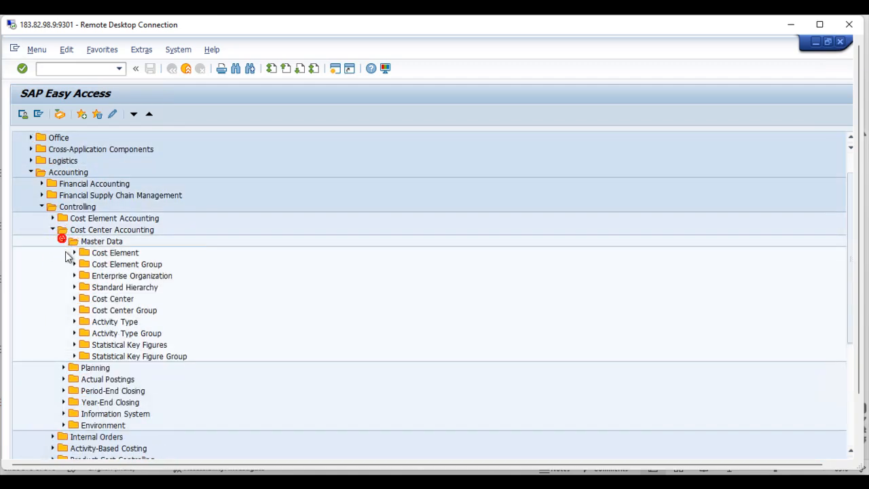
left_click(74, 289)
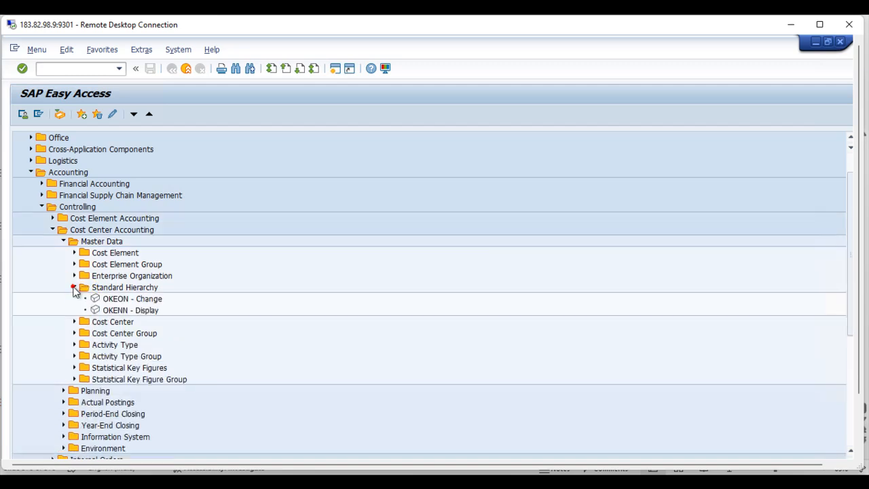
double_click(113, 300)
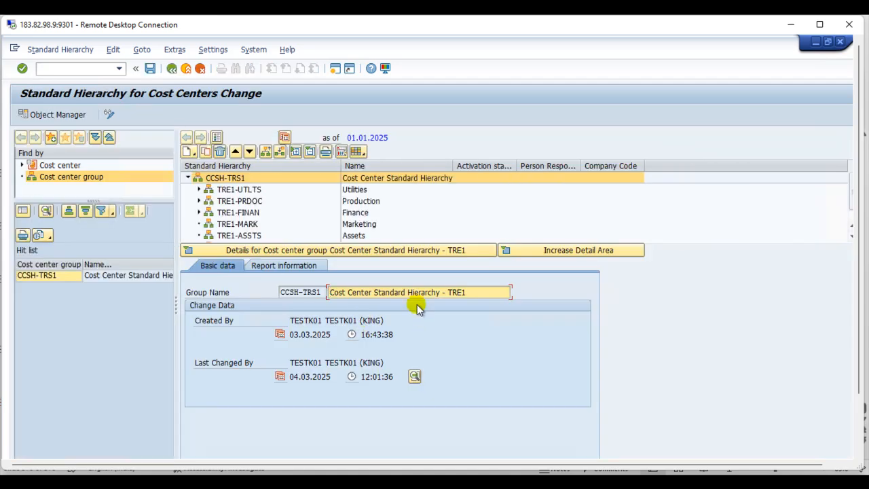
Create a cost center with the code 1TRE1ABU01 under the Assets group TRE1-ASSTS.
left_click(220, 237)
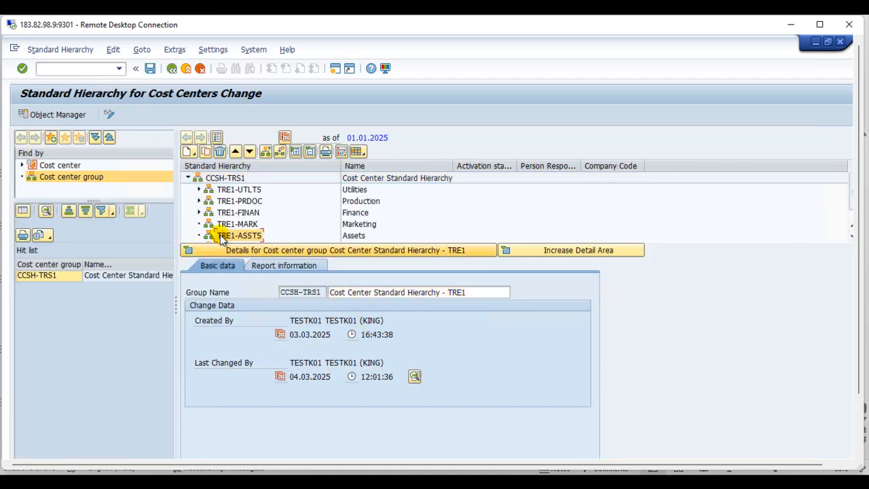
left_click(190, 152)
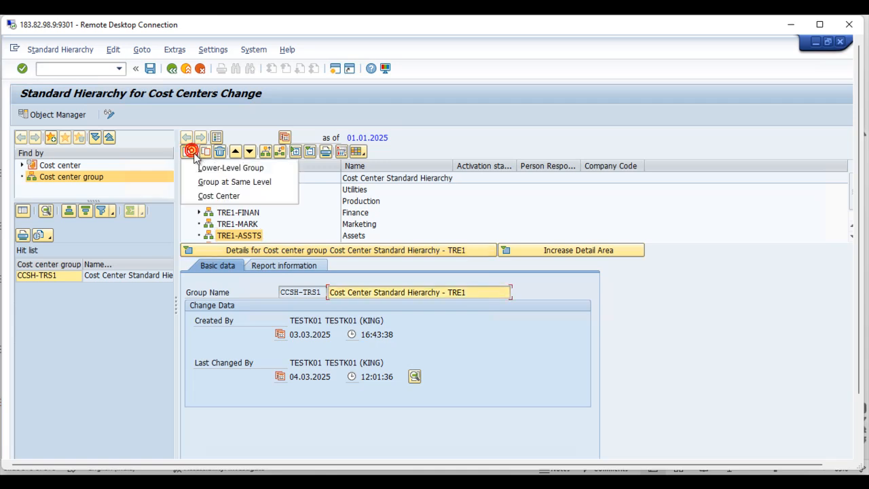
left_click(228, 197)
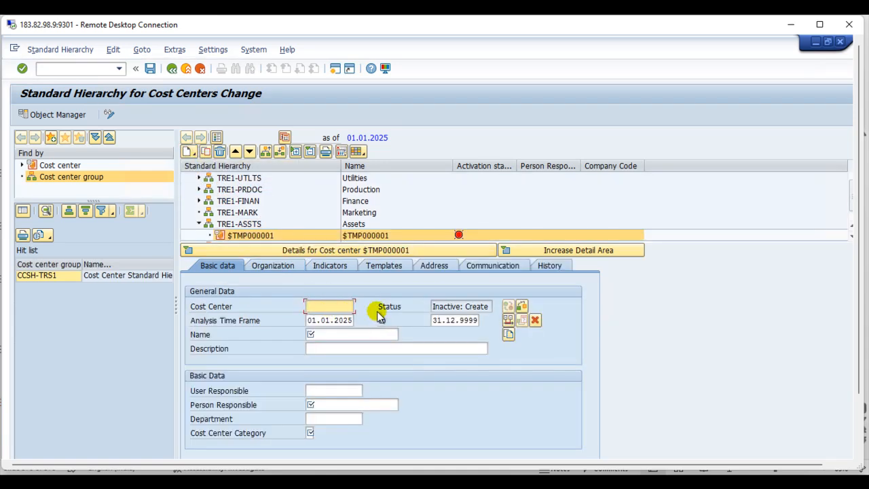
type("1")
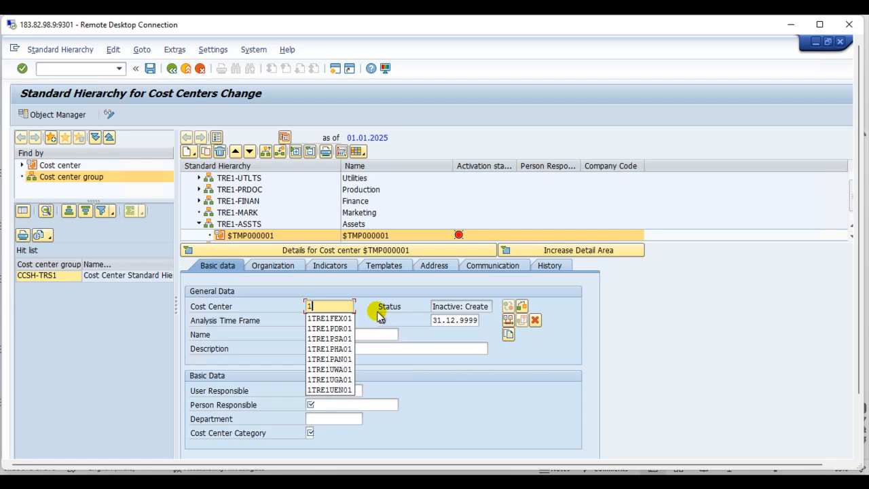
type("TRE1AB")
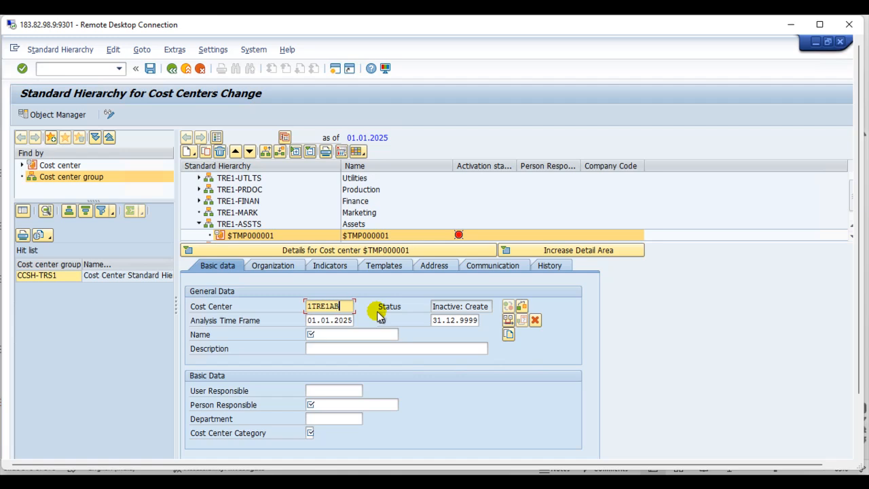
type("U01")
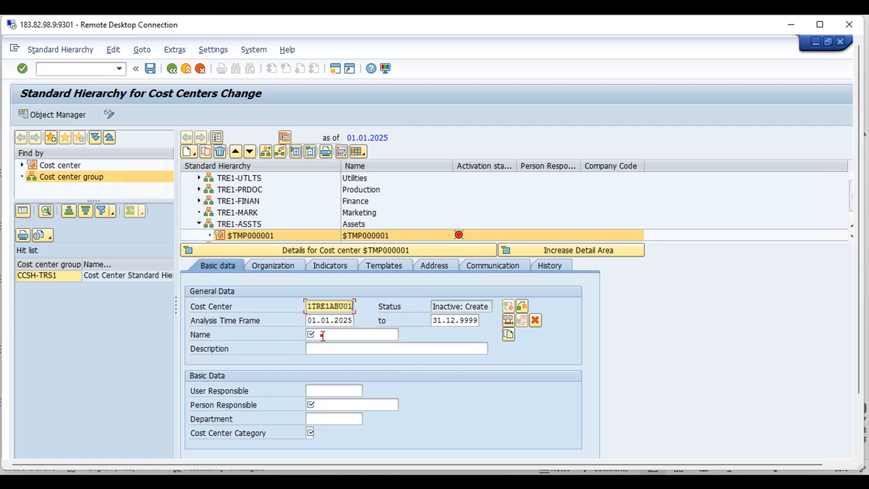
Enter Buildings as both the name and the description of the new cost center.
left_click(321, 335)
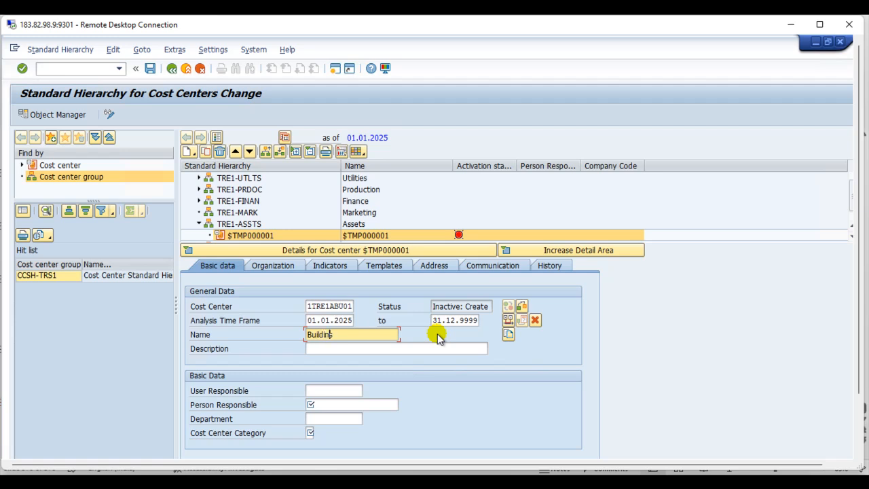
left_click(349, 334)
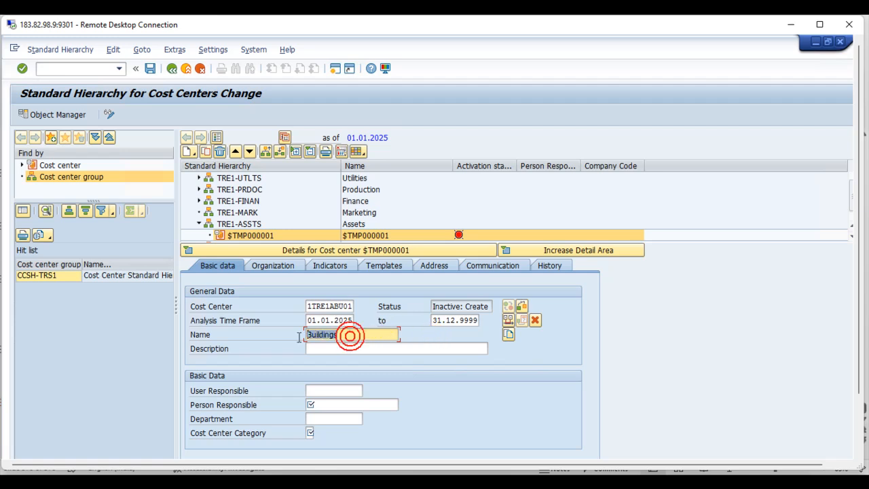
left_click(311, 346)
type("Buildings")
Set the Buildings cost center's person responsible to S4FIN1 and its cost center category to W, Administration.
left_click(332, 405)
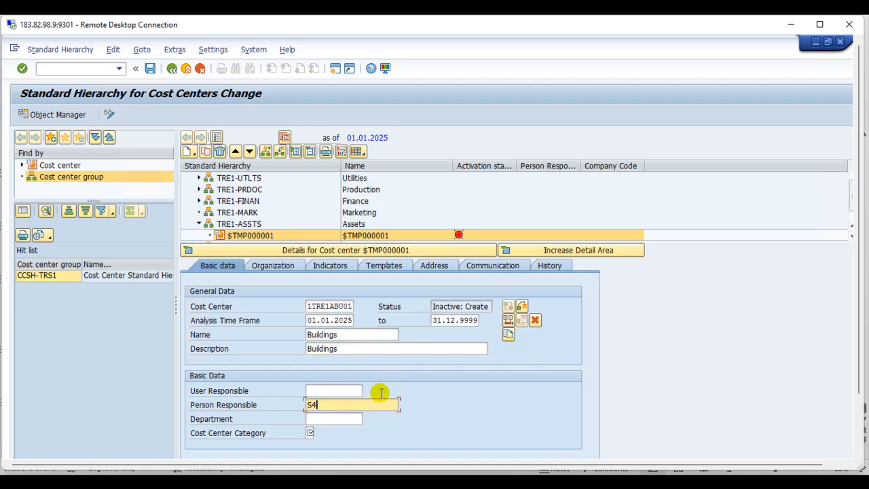
type("S4FIN1")
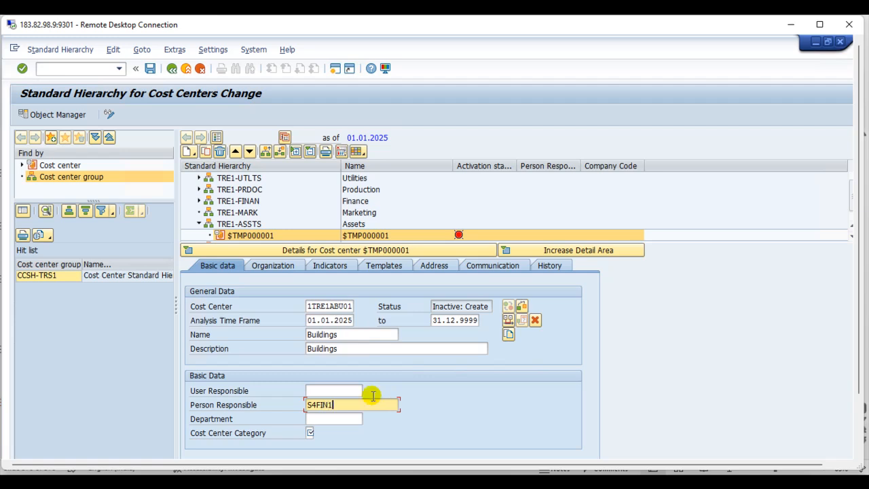
left_click(331, 418)
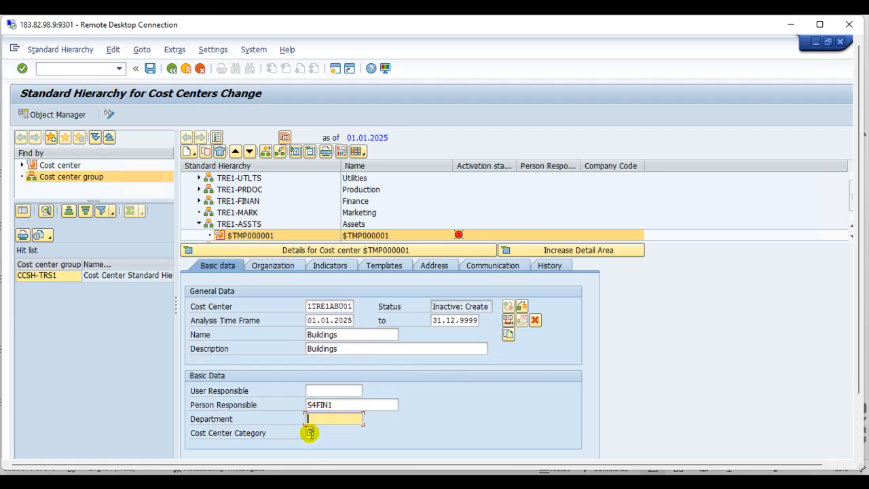
left_click(309, 432)
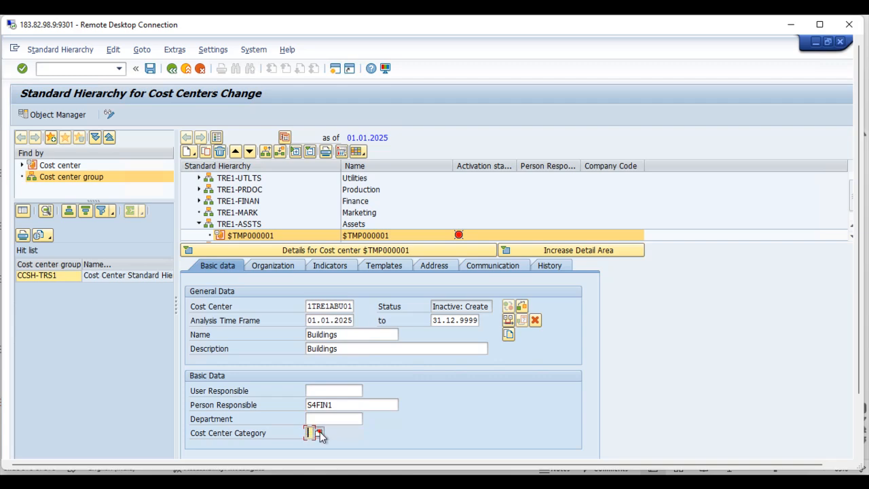
left_click(319, 433)
double_click(351, 241)
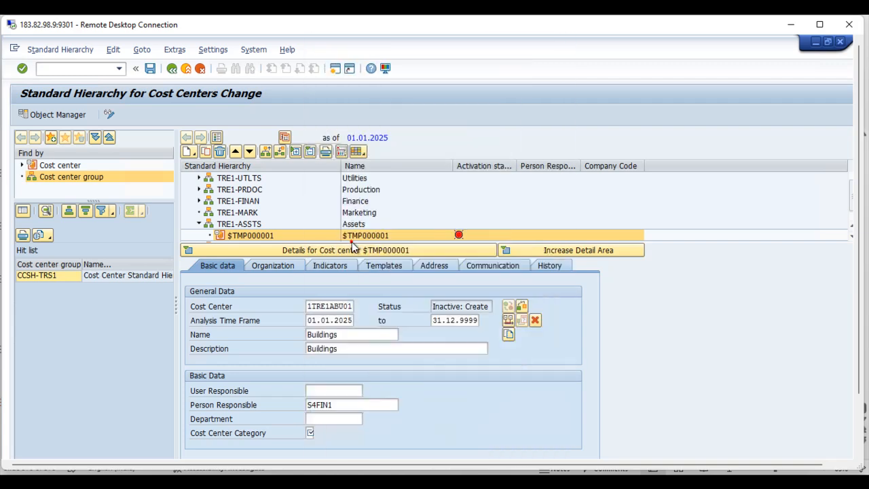
left_click(319, 433)
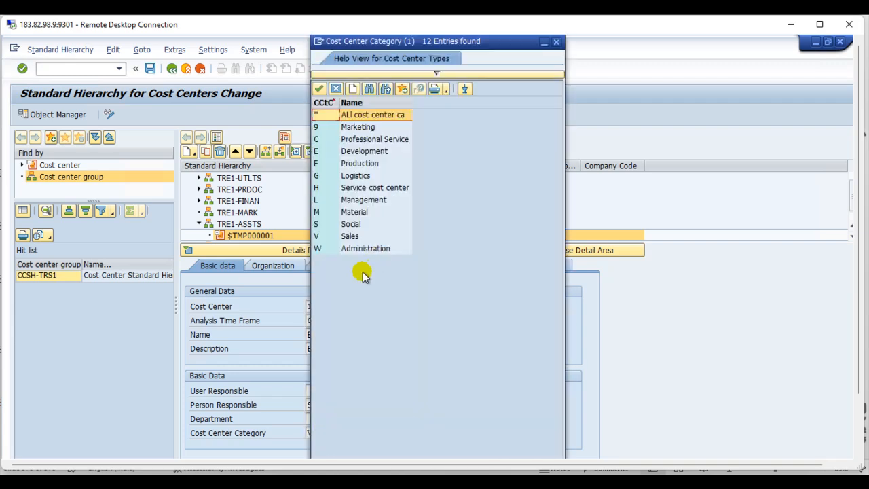
double_click(359, 250)
Assign company code TRE1 in the organizational units of the Buildings cost center.
left_click(273, 265)
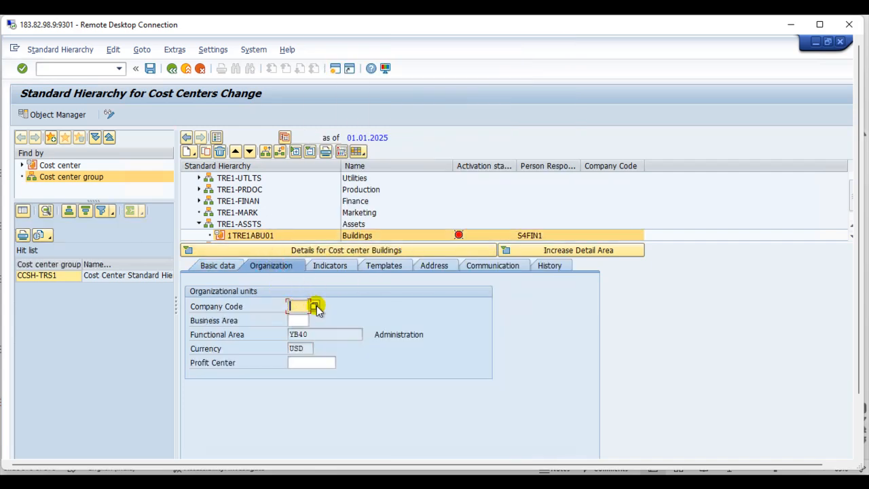
type("T")
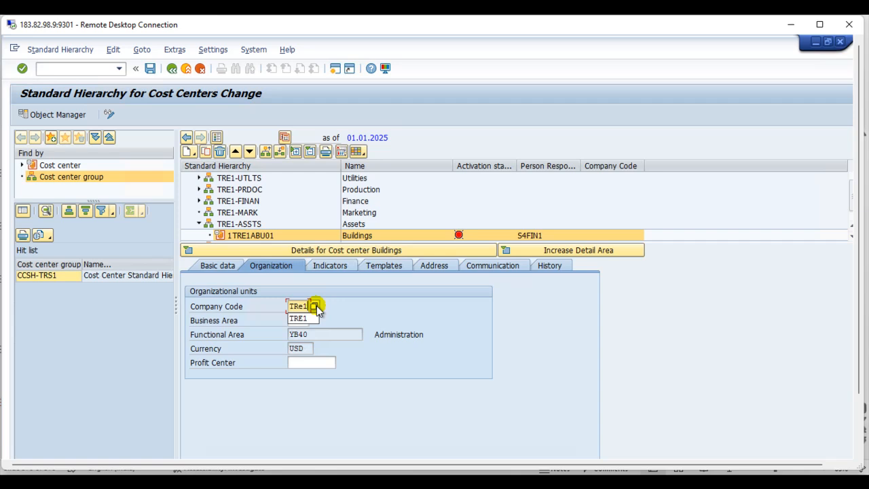
type("Re1")
key("Return")
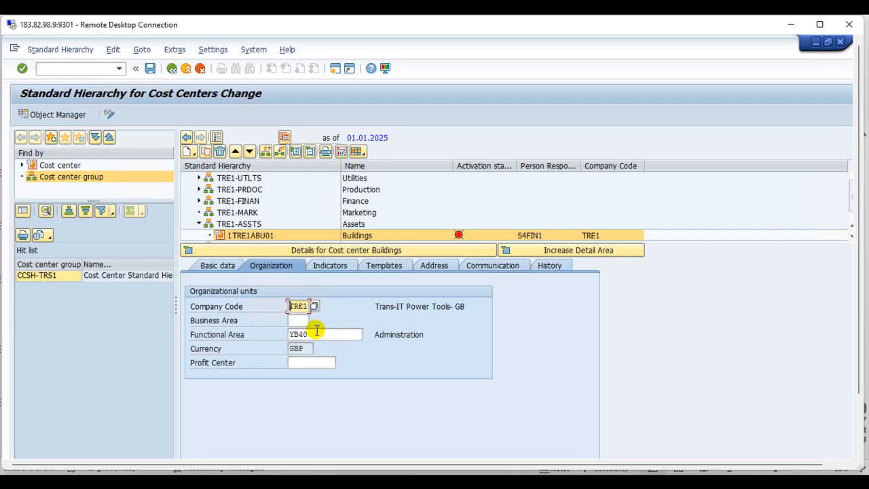
Assign the Buildings profit center PTRE1ABU01 to the cost center and save it.
left_click(314, 362)
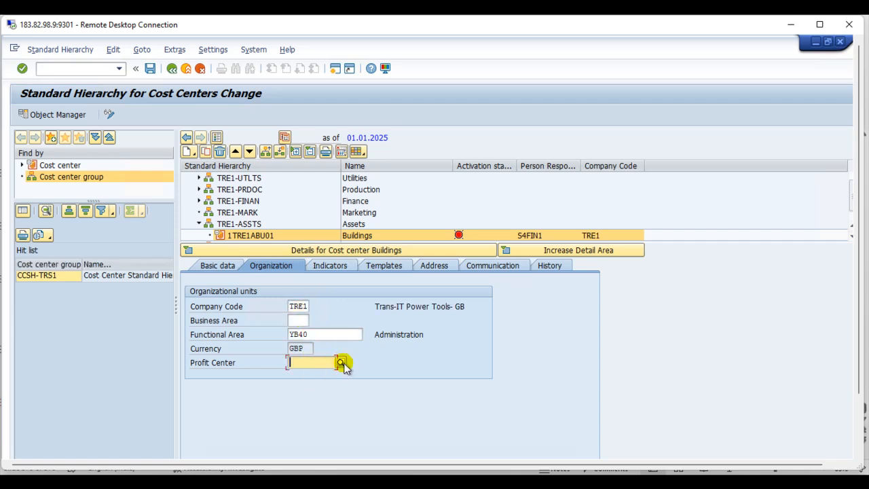
left_click(341, 362)
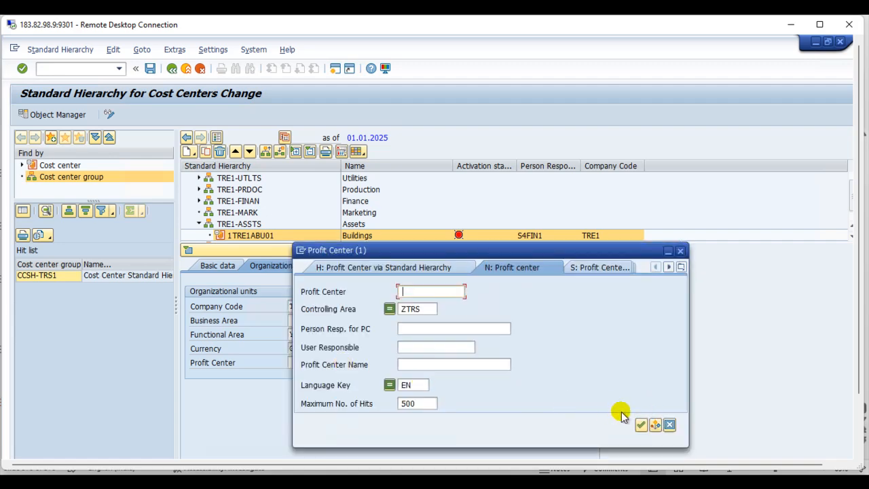
left_click(641, 425)
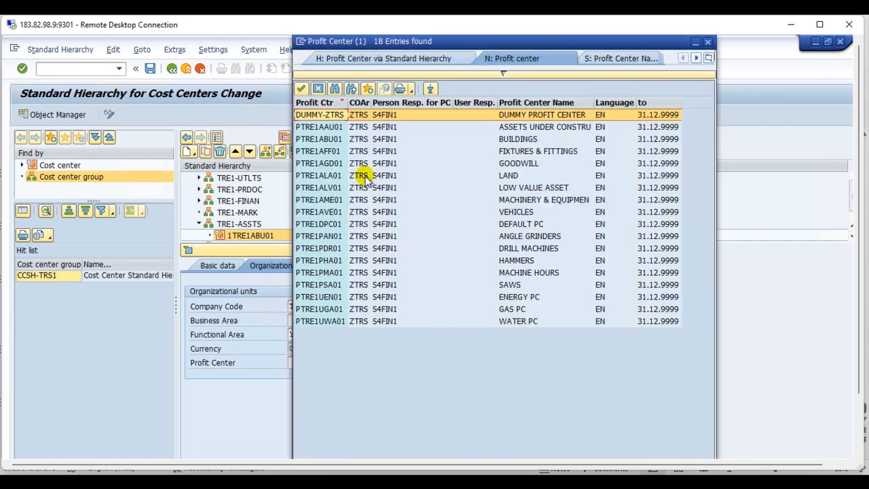
double_click(517, 139)
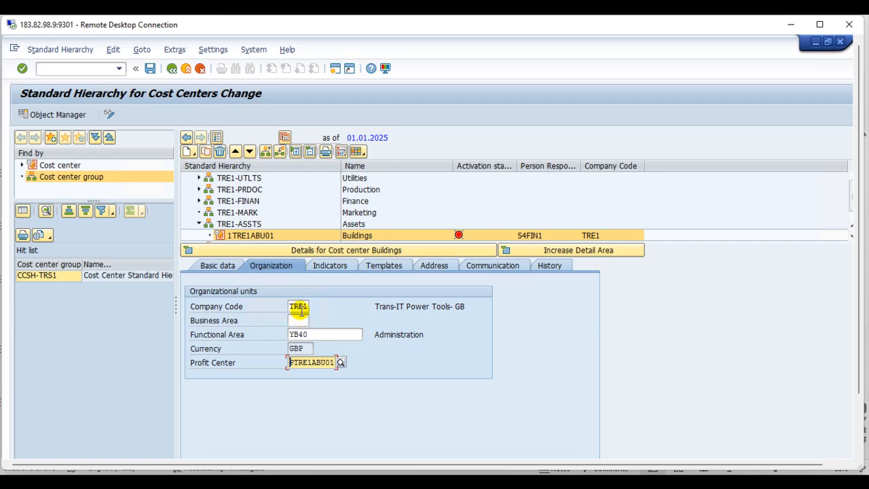
left_click(151, 69)
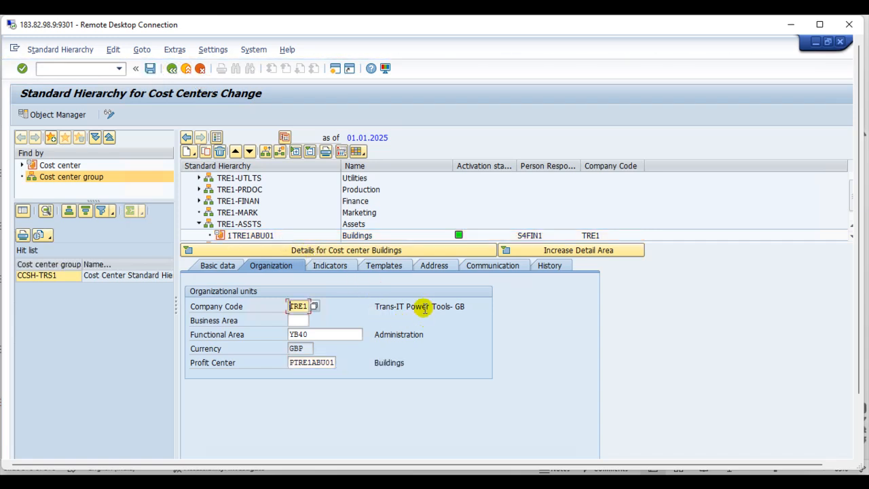
Look through the list of available business areas for the Buildings cost center.
left_click(326, 334)
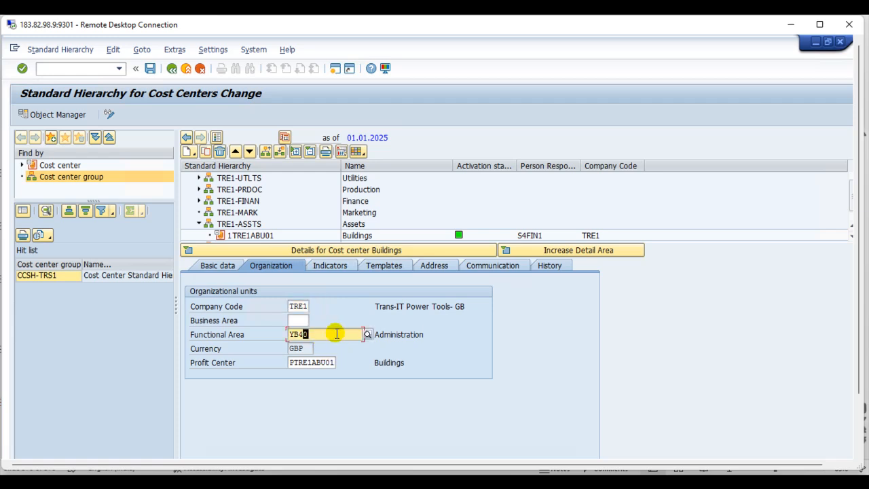
key("shift+Tab")
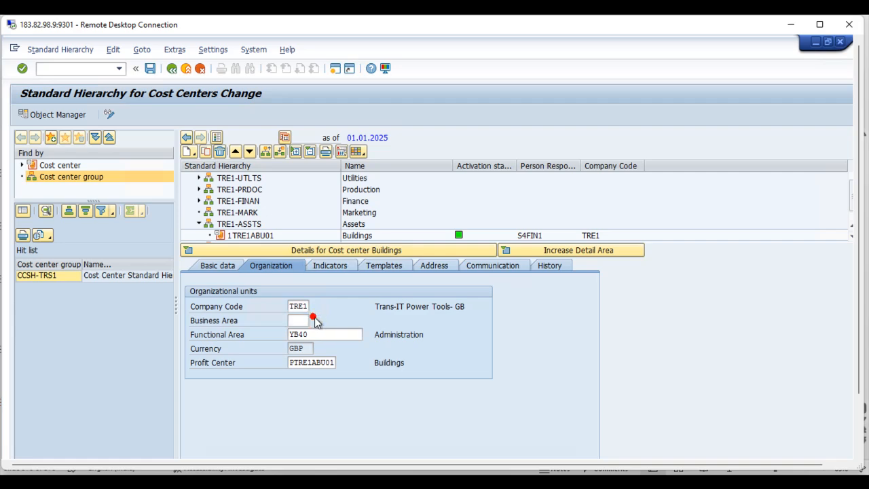
left_click(314, 320)
scroll(353, 305, "down", 12)
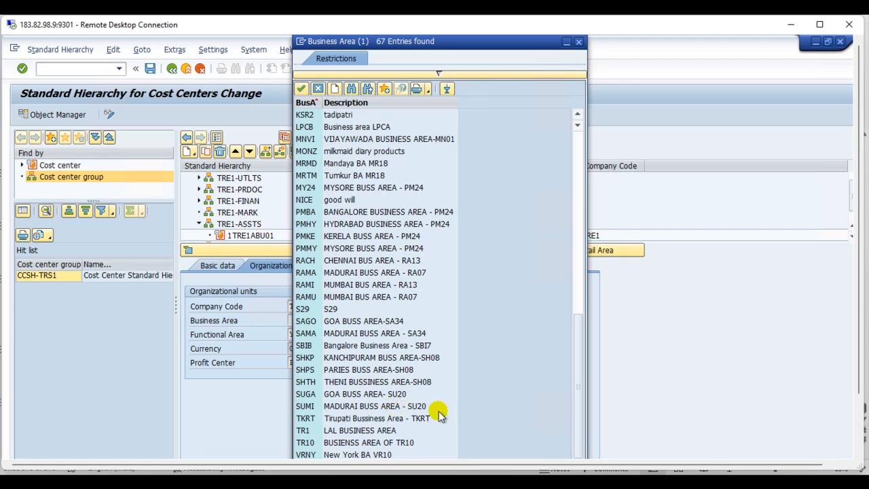
left_click(579, 42)
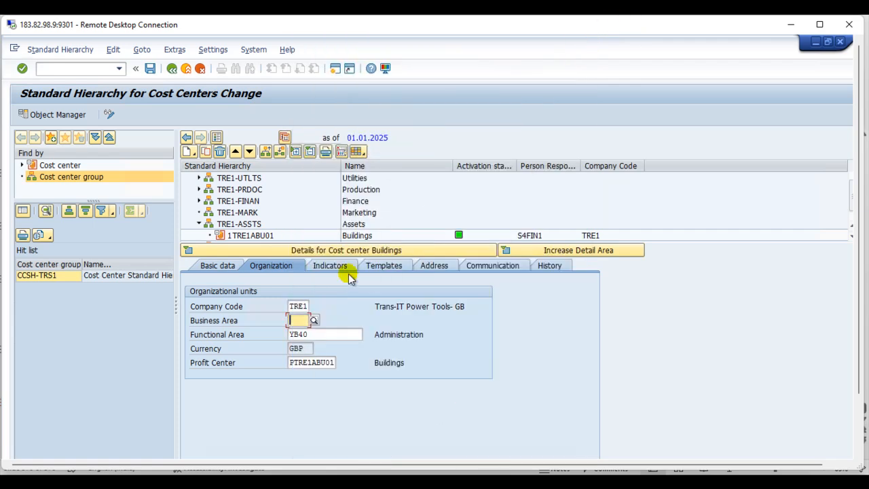
type("TR")
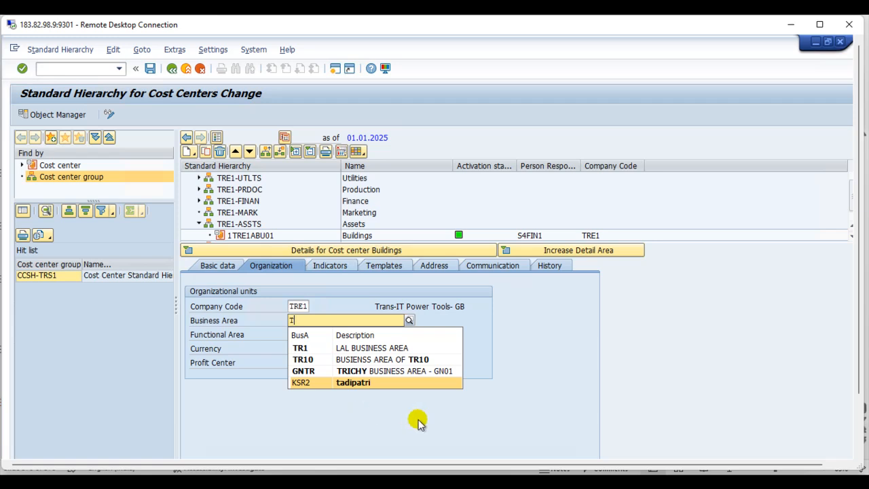
type("K")
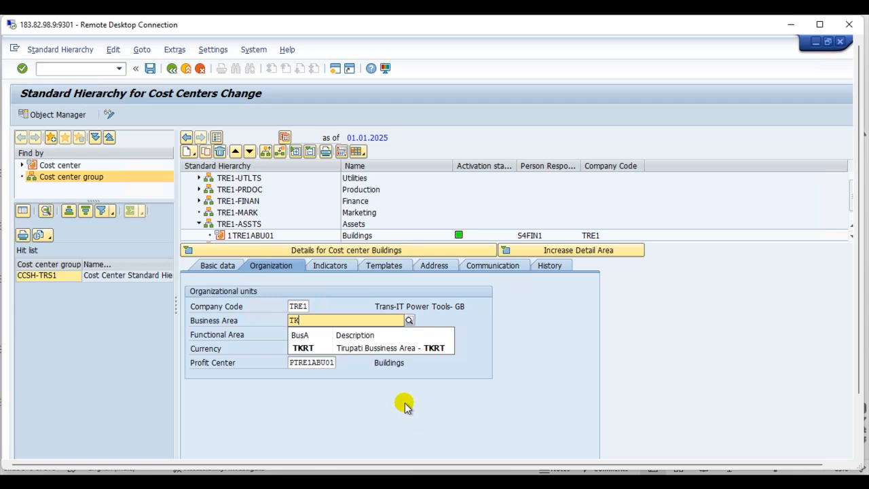
left_click(401, 414)
key("BackSpace")
key("BackSpace")
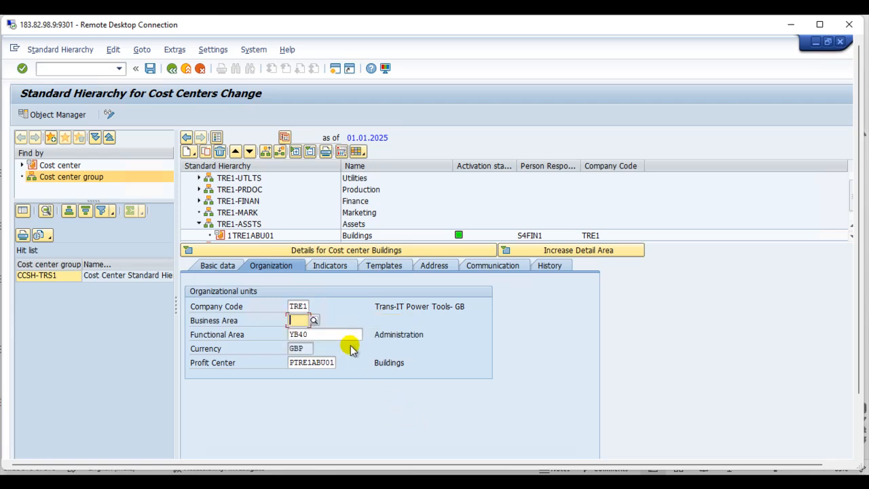
Set the Buildings cost center's business area to TR1 and save the standard hierarchy.
left_click(306, 333)
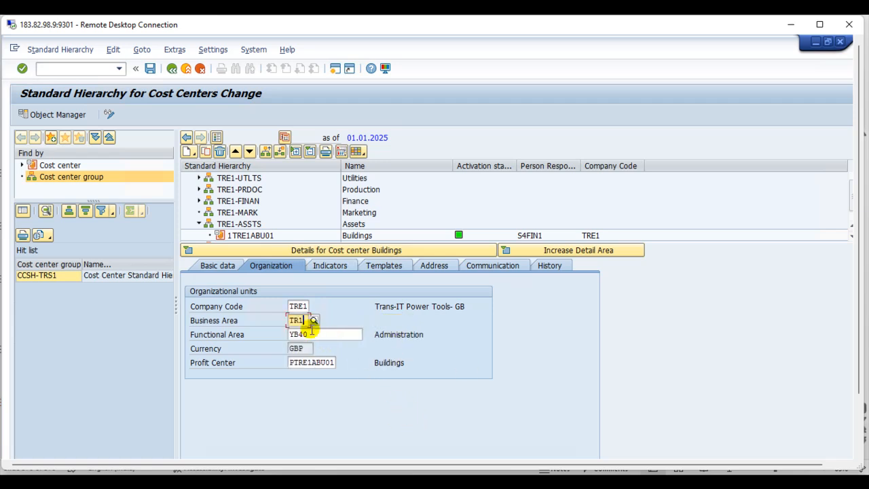
key("ctrl+s")
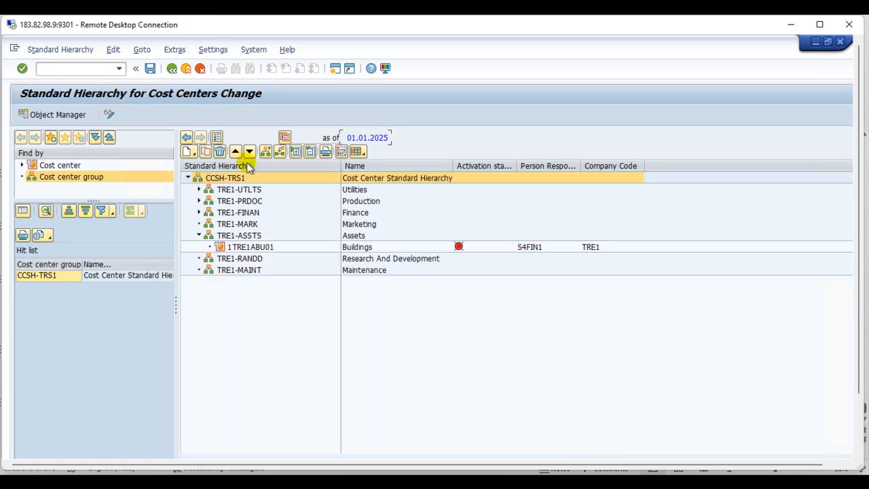
left_click(150, 69)
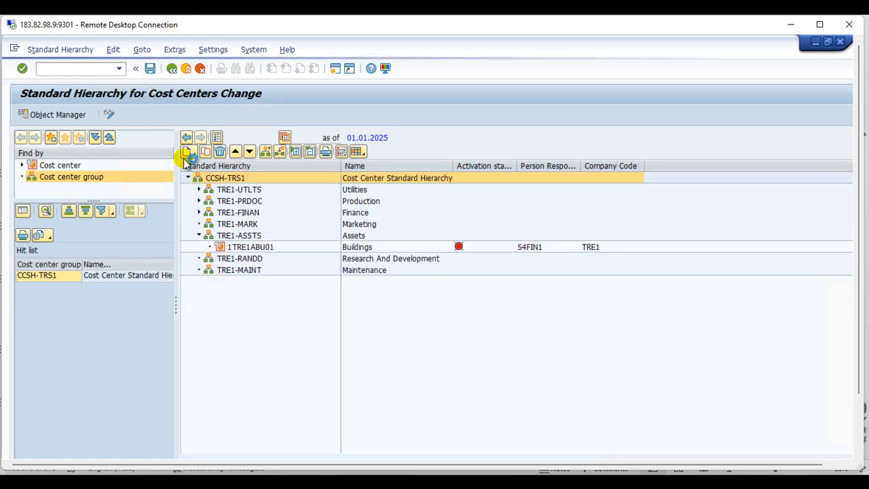
Copy the Buildings cost center under Assets as 1TRE1AME01 with the name and description Machinery & Equip.
left_click(256, 247)
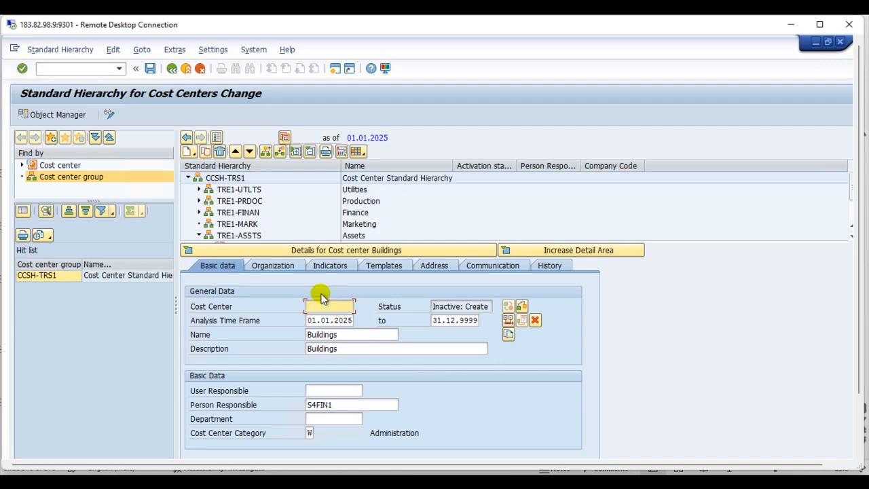
type("1TRE1")
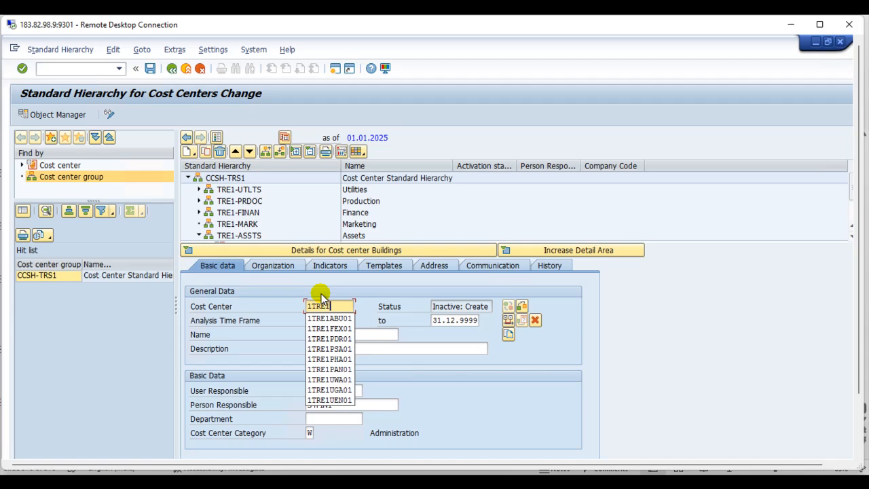
type("AME01")
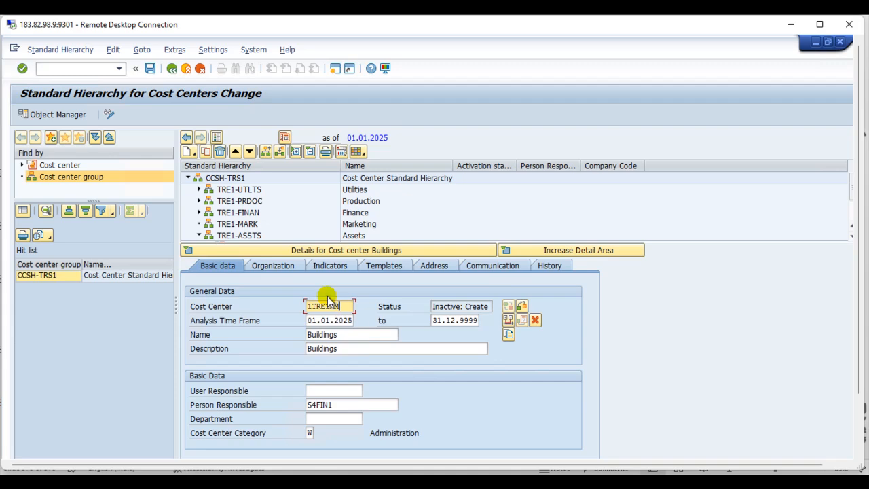
left_click(351, 333)
double_click(351, 334)
key("Delete")
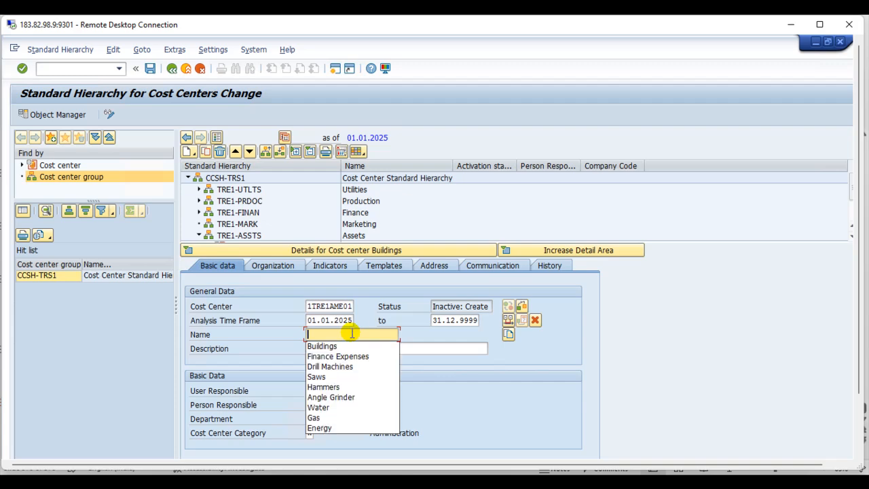
type("Machinery & Equi")
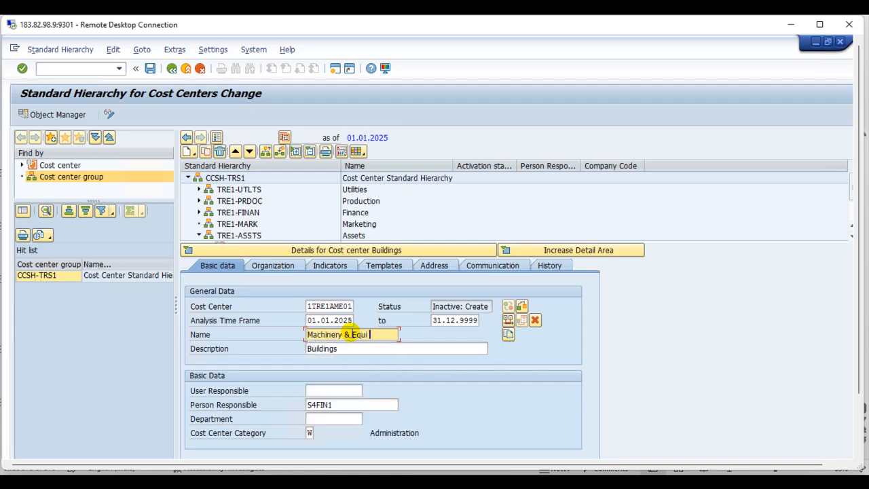
type("p")
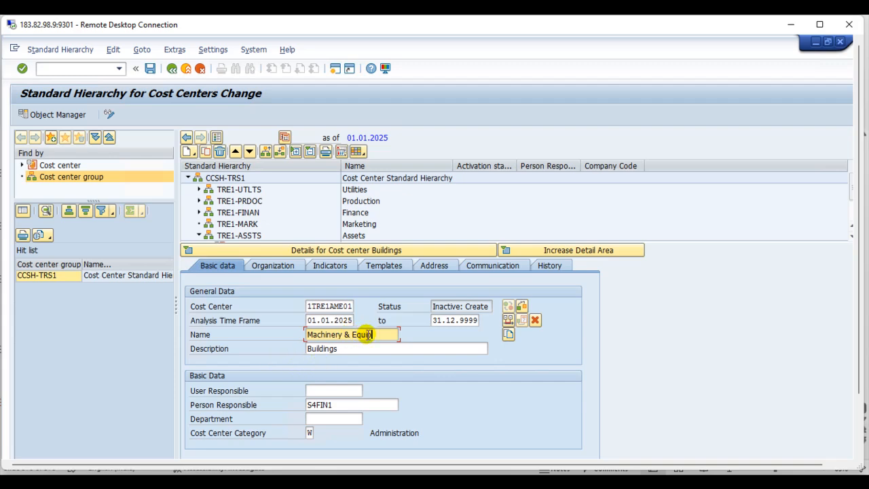
double_click(306, 349)
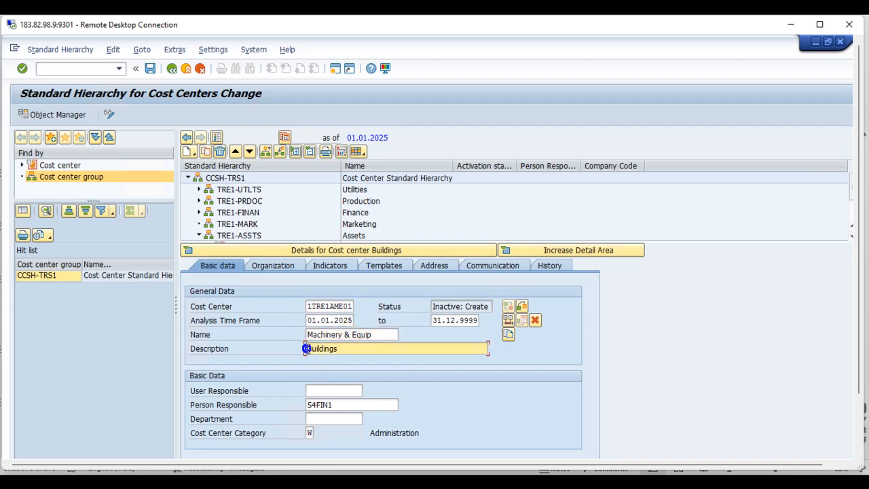
type("Machinery & Equip")
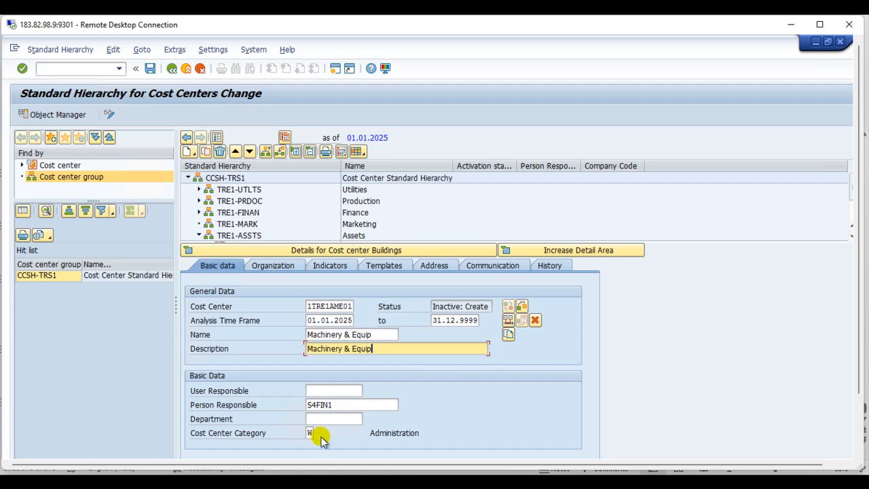
Assign the profit center PTRE1AME01 to the new Machinery & Equip cost center.
left_click(278, 264)
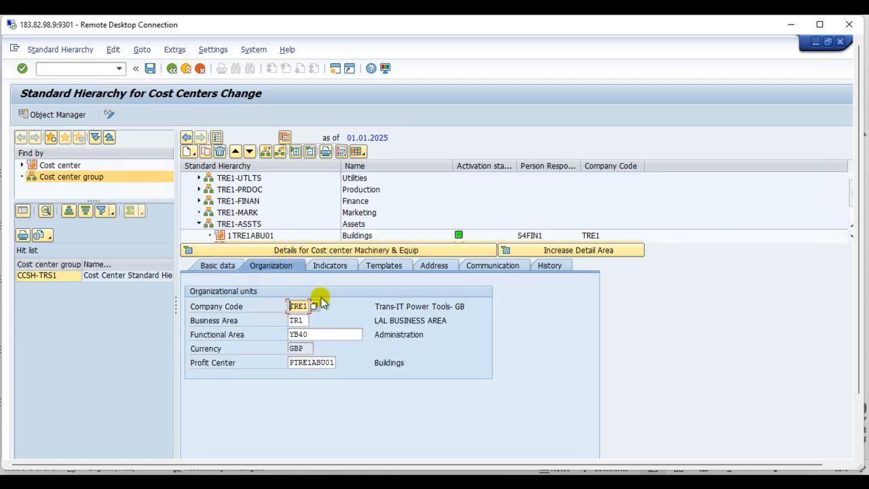
left_click(321, 362)
left_click(340, 363)
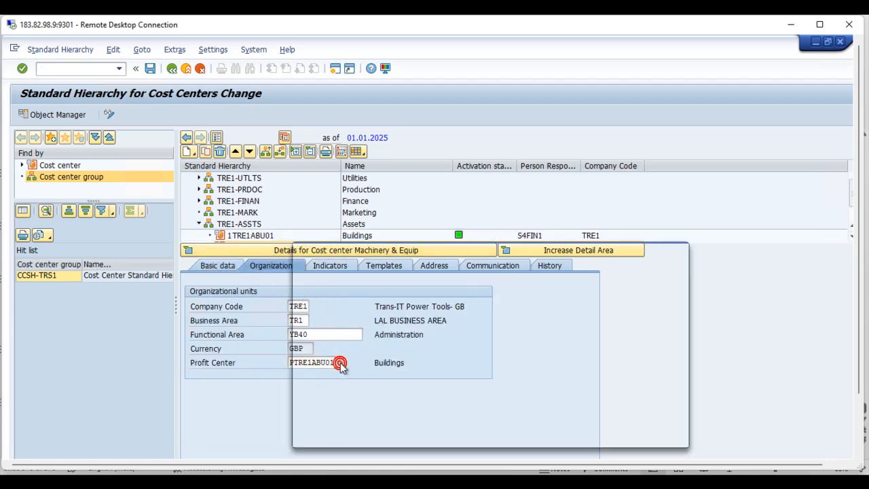
key("Return")
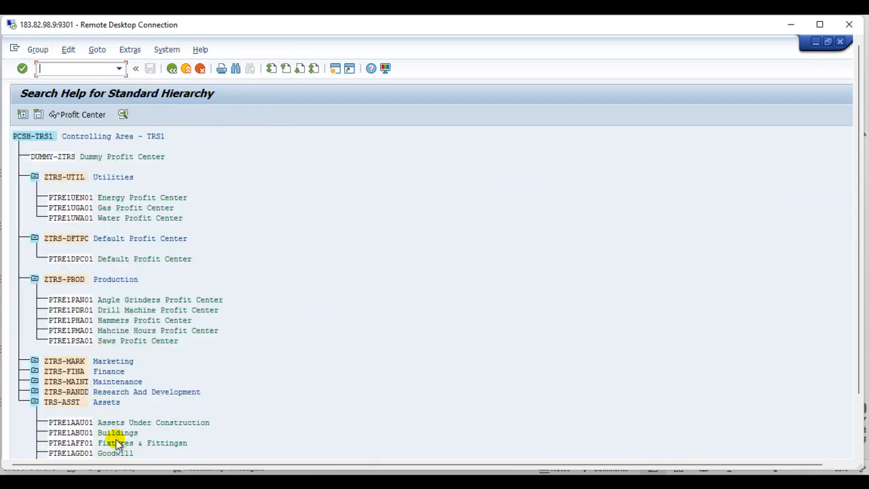
scroll(119, 428, "down", 2)
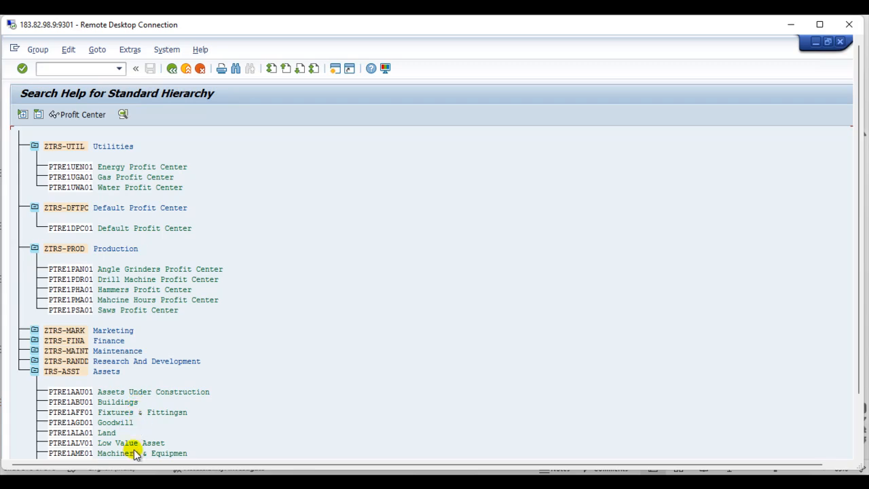
double_click(129, 453)
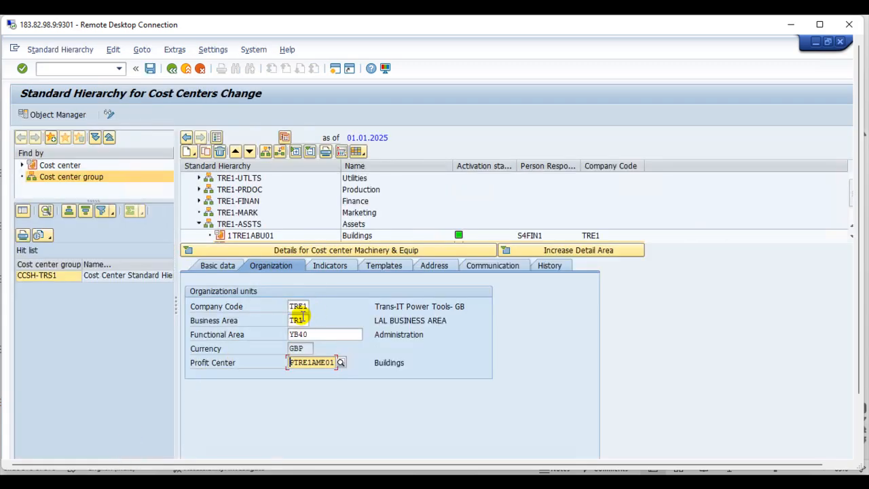
Try to set the Machinery & Equip cost center's business area to TR2 and save the standard hierarchy.
left_click(300, 318)
key("BackSpace")
type("2")
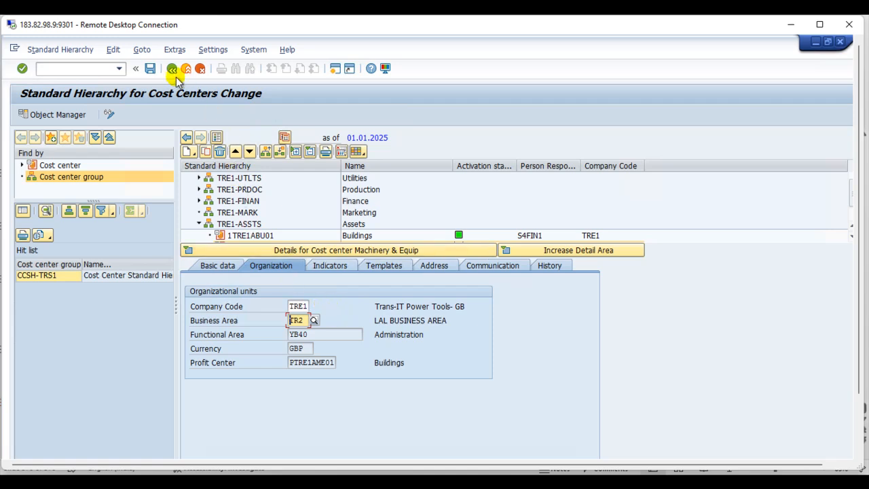
left_click(150, 70)
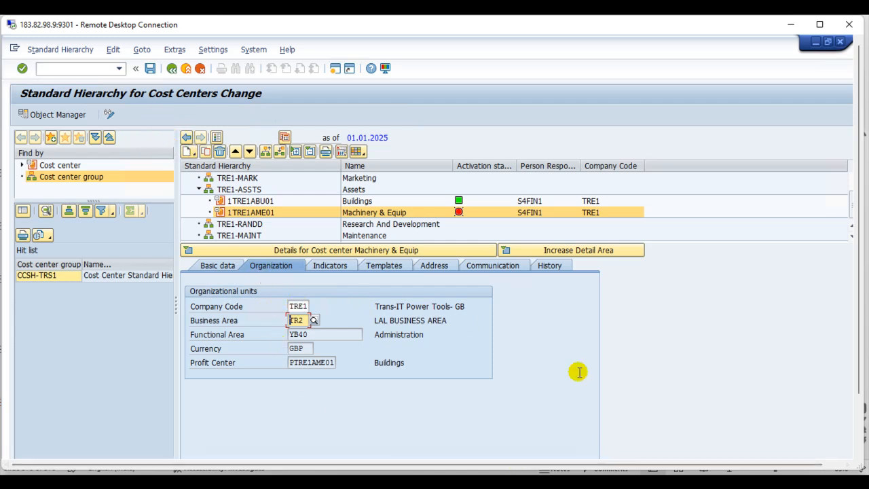
left_click_drag(859, 465, 867, 474)
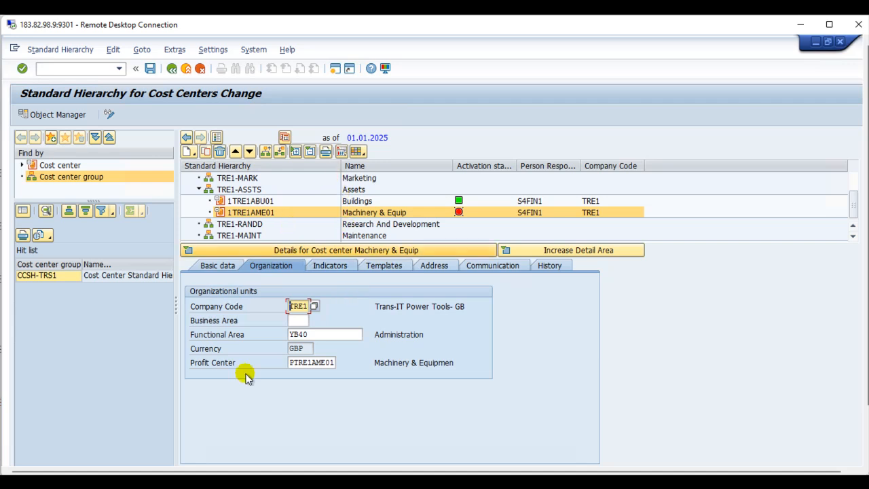
left_click(149, 69)
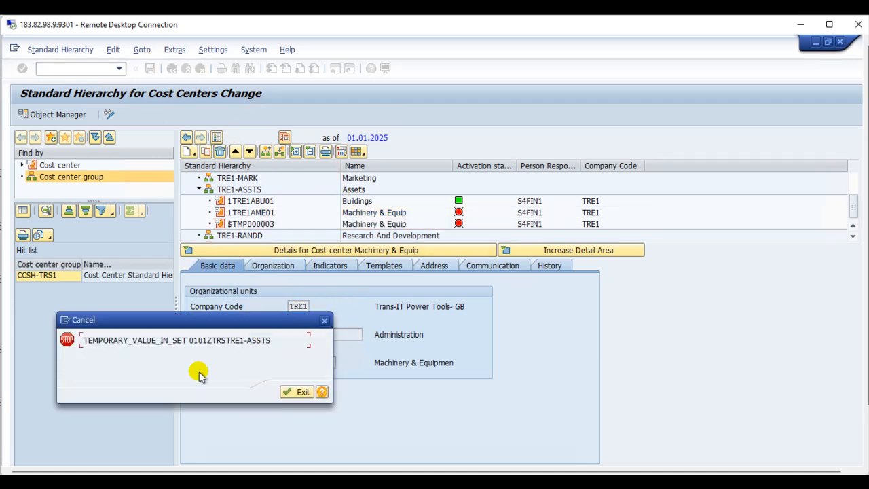
Check the help text of the error message and close it to leave the transaction.
left_click(321, 392)
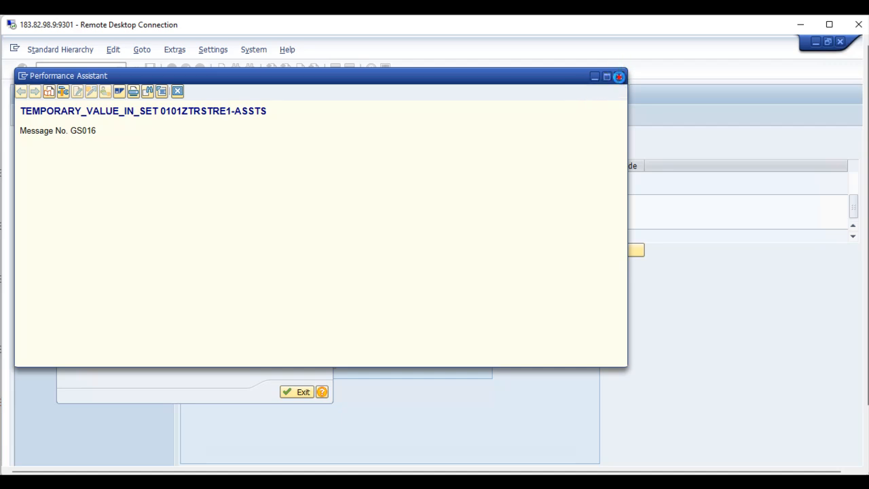
left_click(618, 76)
left_click(325, 321)
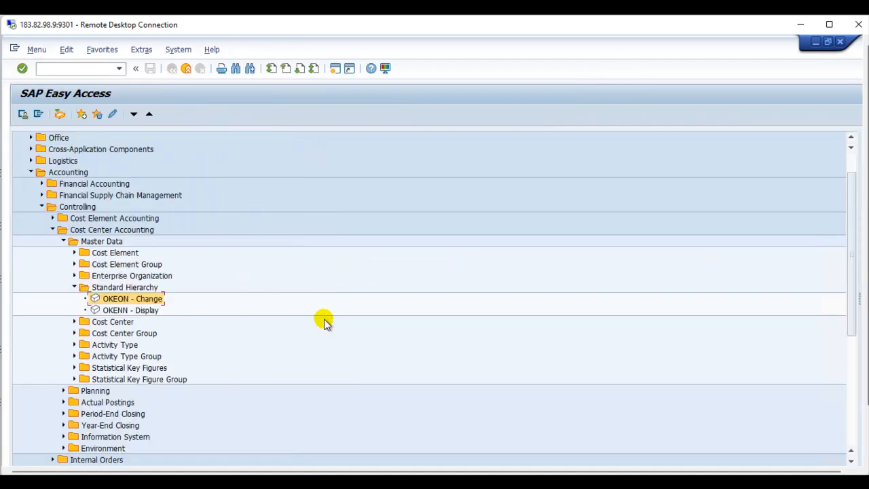
Reopen the cost center standard hierarchy for changes with OKEON and expand the Assets group.
double_click(133, 301)
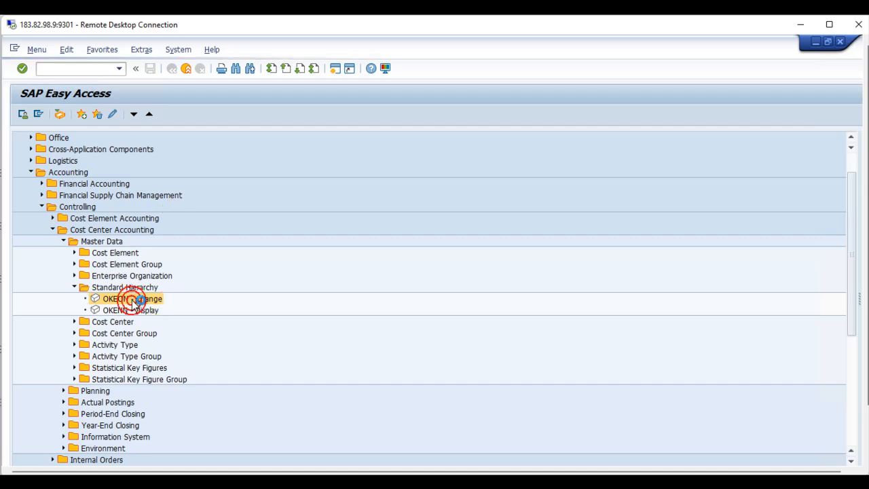
scroll(284, 210, "down", 1)
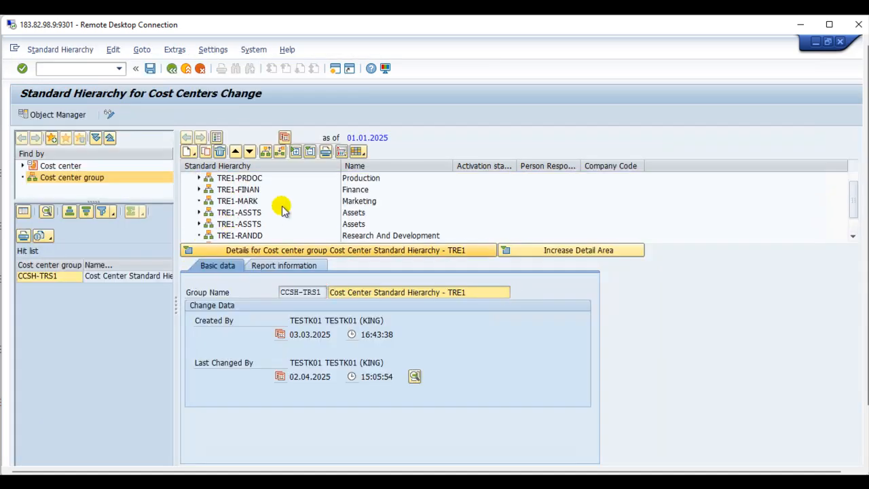
left_click(200, 212)
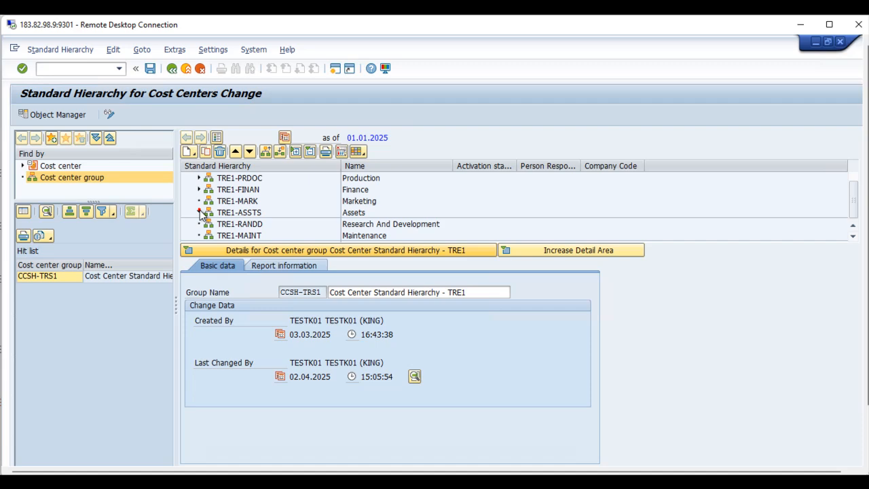
Copy the Buildings cost center 1TRE1ABU01 and enter 1TRE1AME01 as the new cost center's code.
left_click(249, 212)
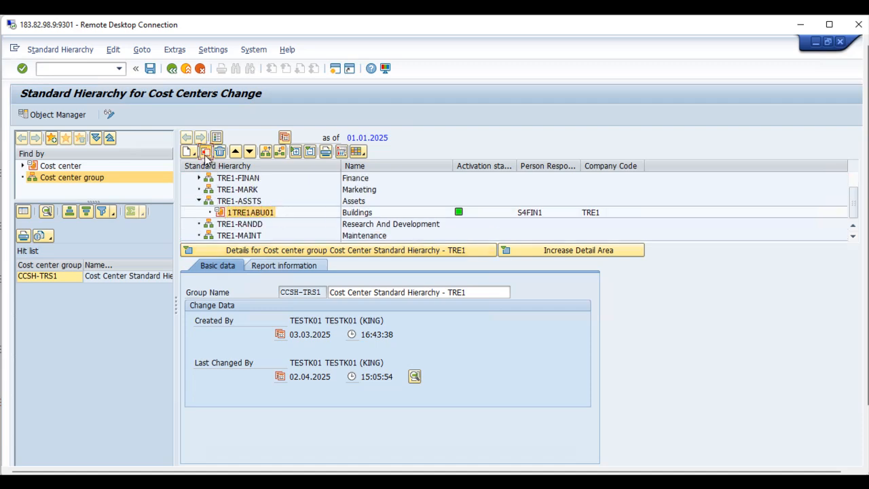
left_click(206, 151)
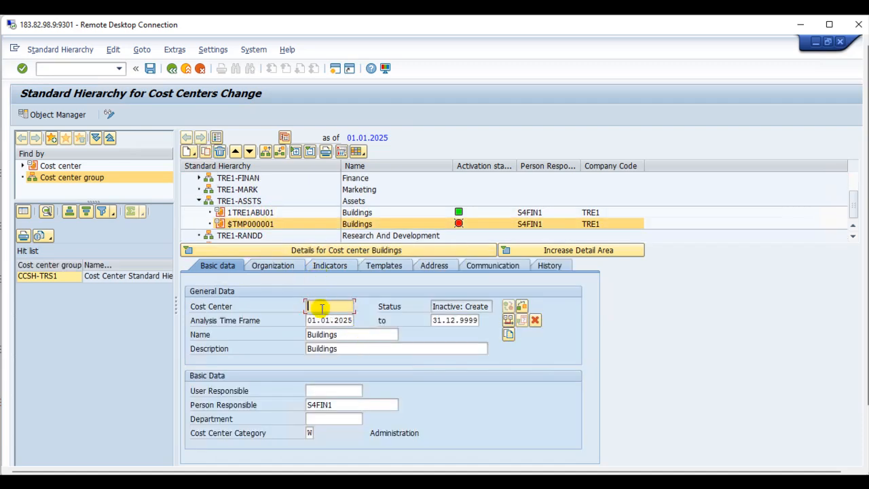
type("1")
left_click(339, 318)
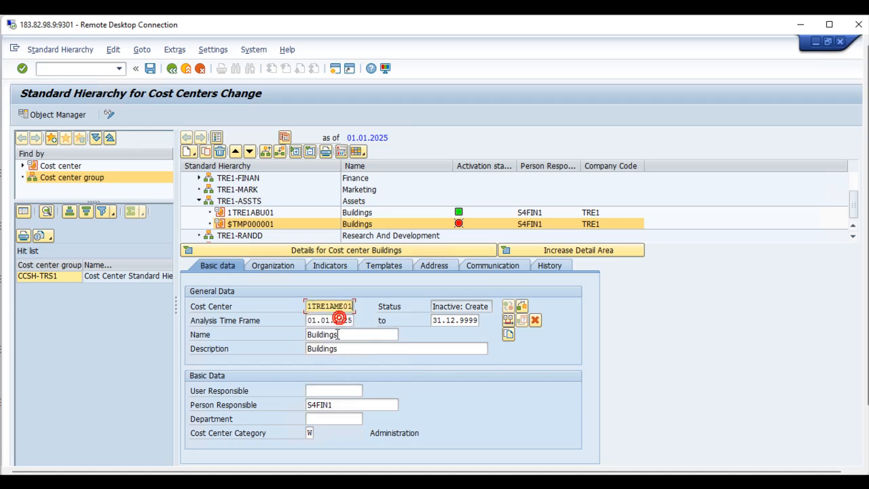
Set both the name and the description of cost center 1TRE1AME01 to Machinery & Equip.
left_click(345, 335)
double_click(345, 336)
key("BackSpace")
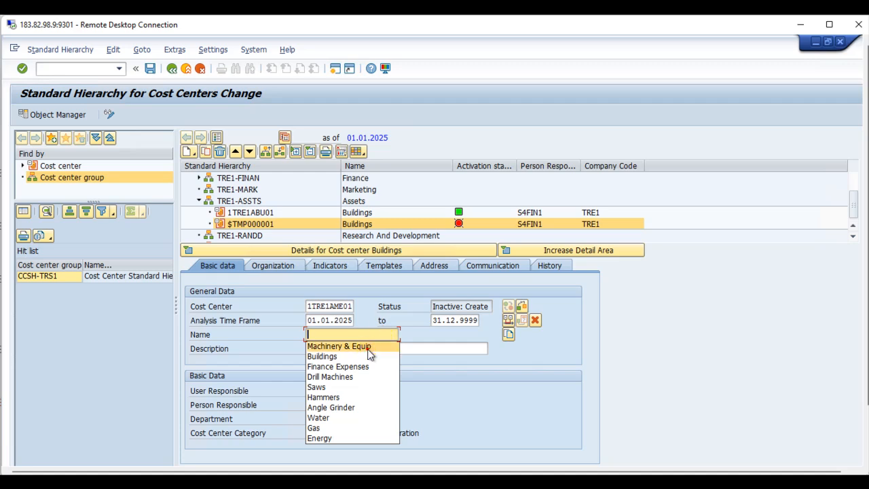
left_click(370, 346)
left_click(310, 333)
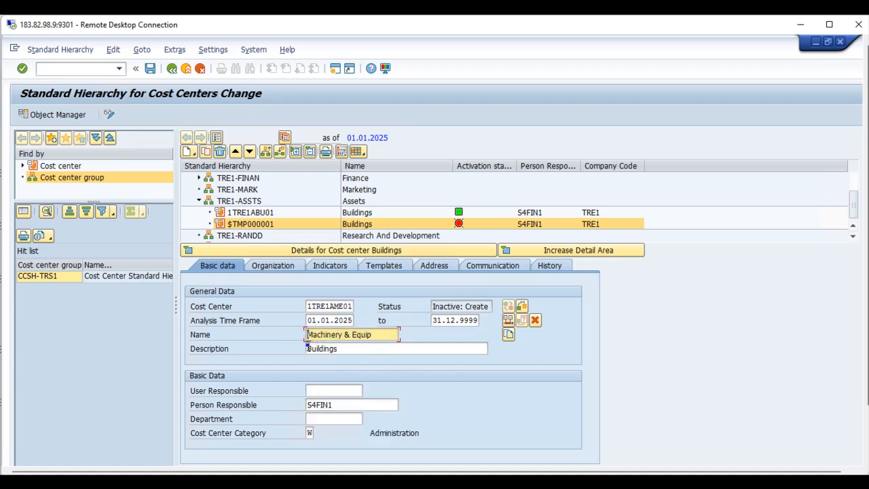
double_click(309, 347)
type("Machinery & Equip")
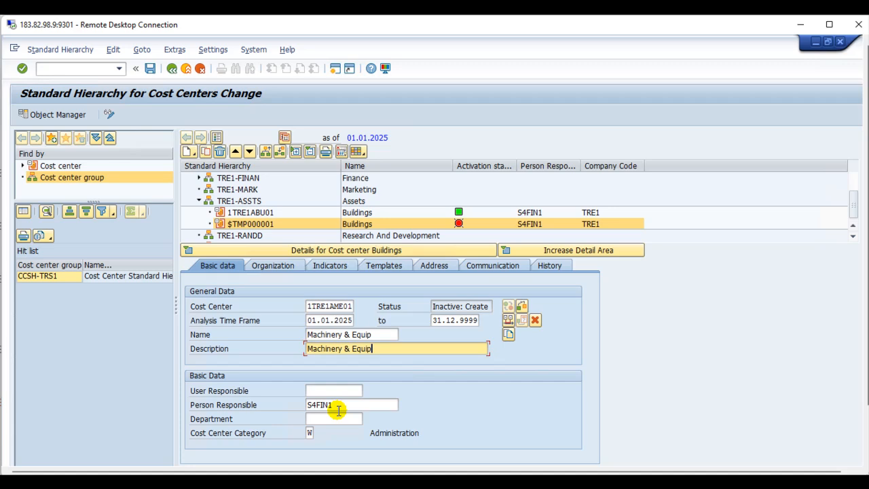
Assign the Machinery & Equipment profit center PTRE1AME01 to cost center 1TRE1AME01 and save the hierarchy.
left_click(265, 267)
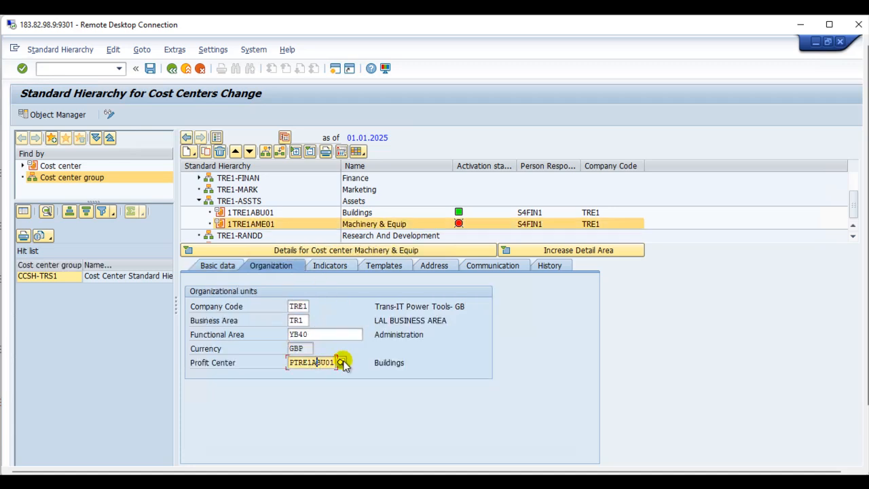
left_click(342, 363)
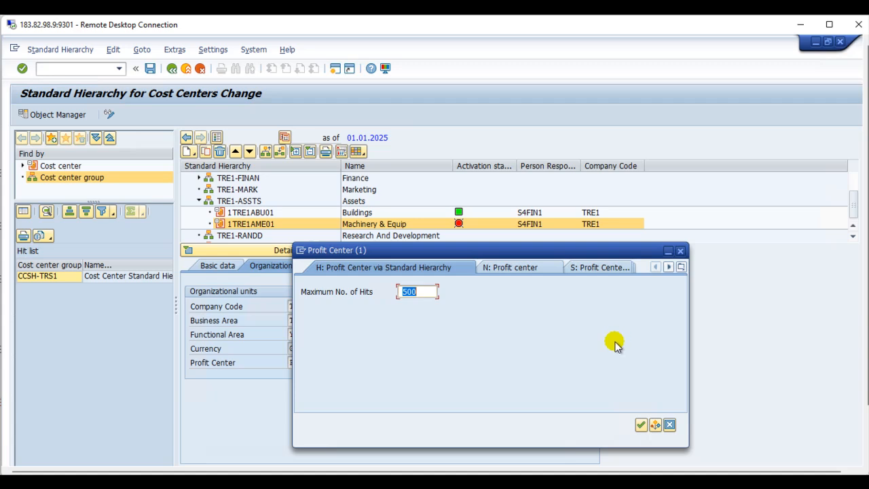
key("Return")
scroll(120, 438, "down", 1)
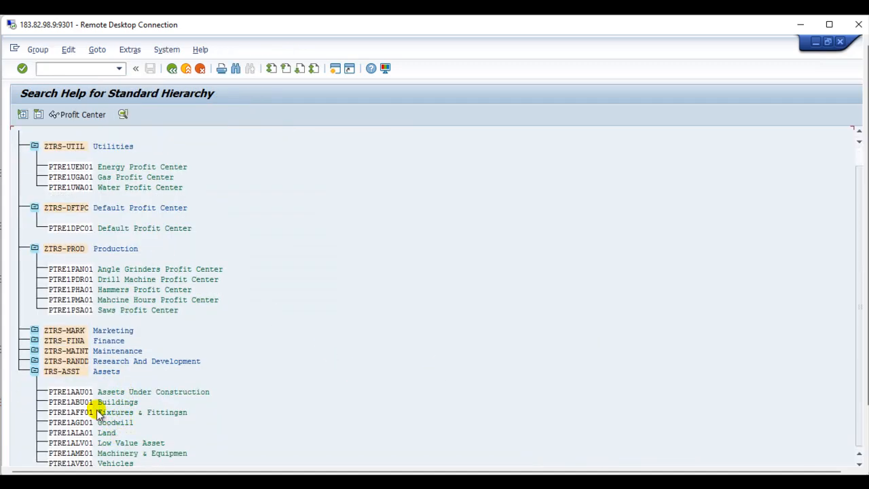
double_click(77, 453)
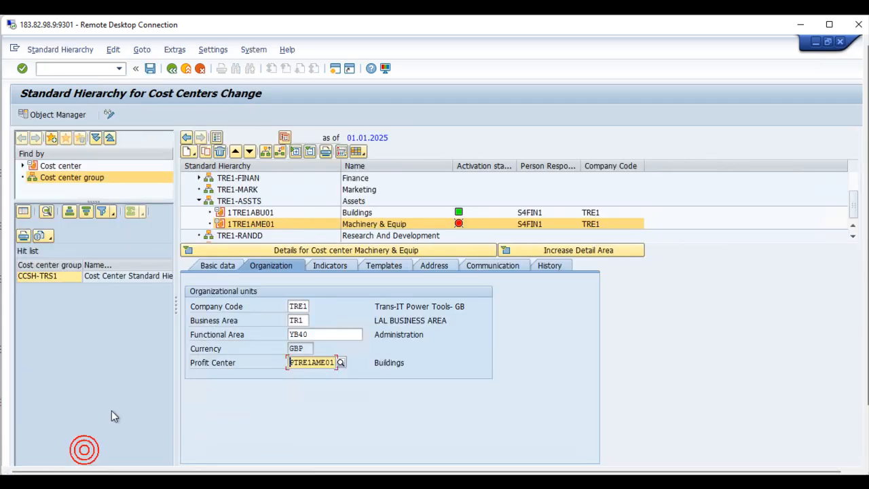
left_click(150, 69)
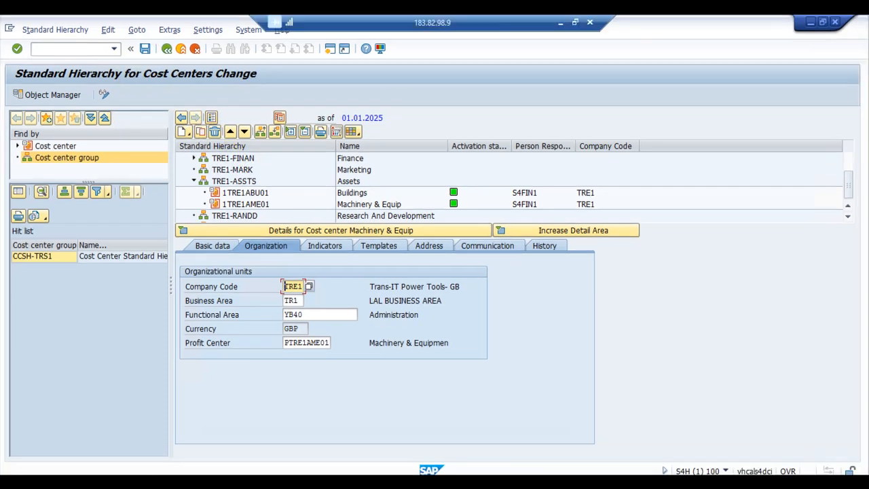
Try to set the business area of cost center 1TRE1AME01 to TR2 and save the hierarchy.
left_click(310, 301)
key("BackSpace")
type("2")
key("Return")
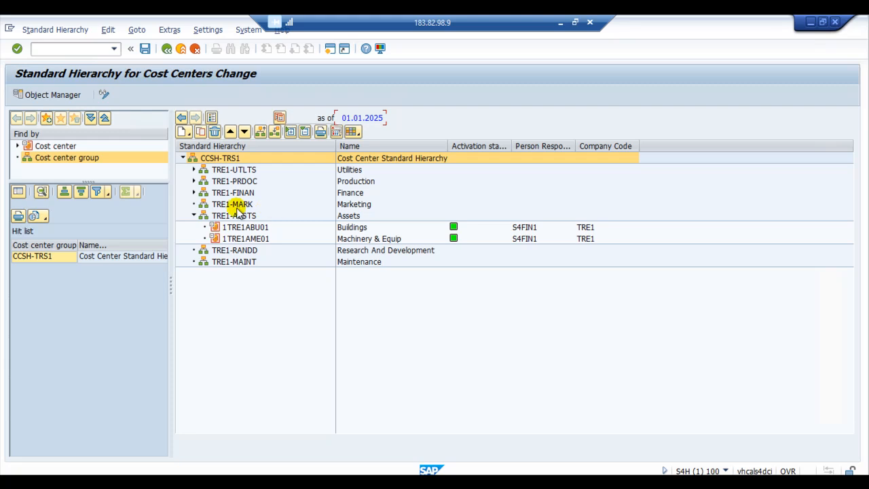
double_click(258, 239)
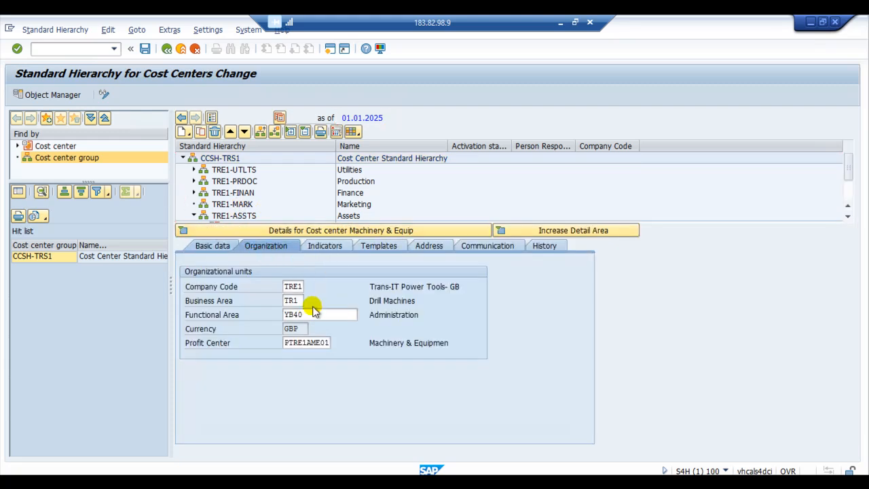
left_click(301, 300)
key("BackSpace")
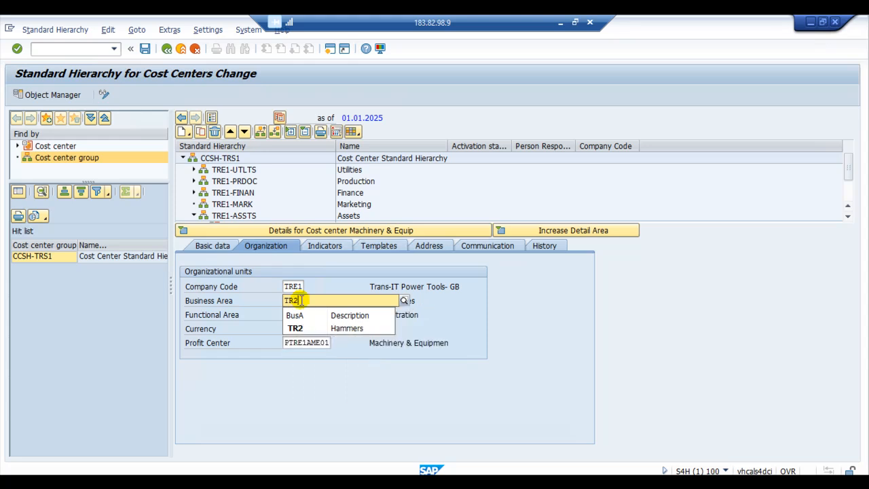
key("Return")
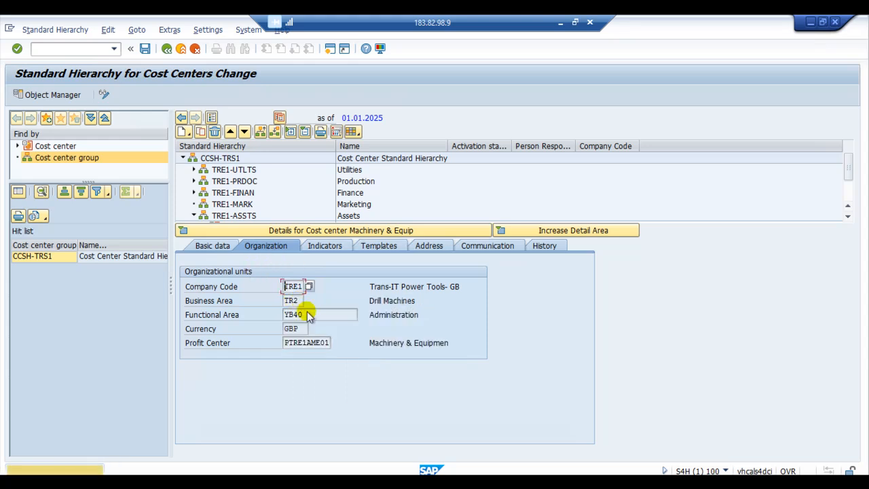
left_click(145, 50)
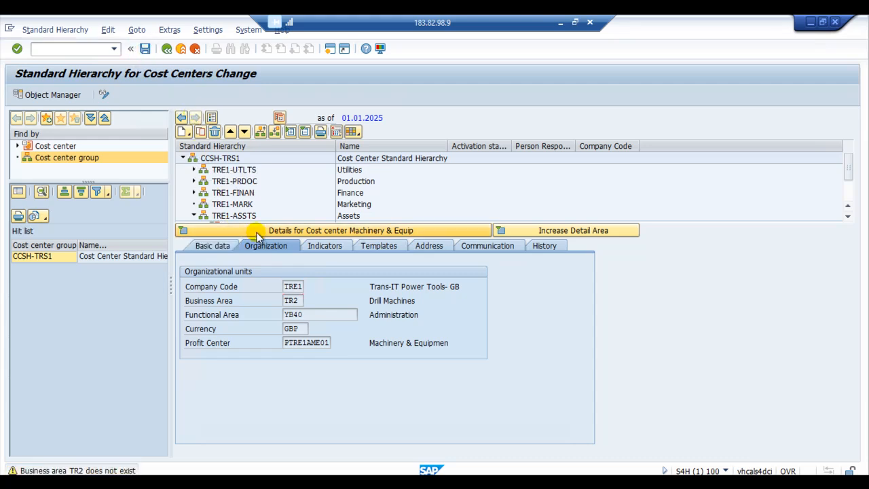
Try to assign business area TR2 (Hammers) to cost center 1TRE1AME01 from the value list, then leave the hierarchy without saving.
left_click(307, 300)
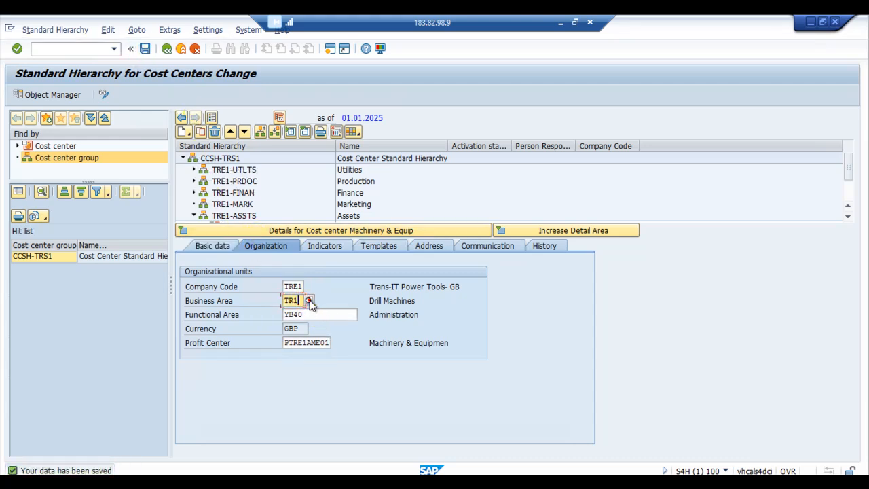
left_click(316, 299)
scroll(380, 264, "down", 13)
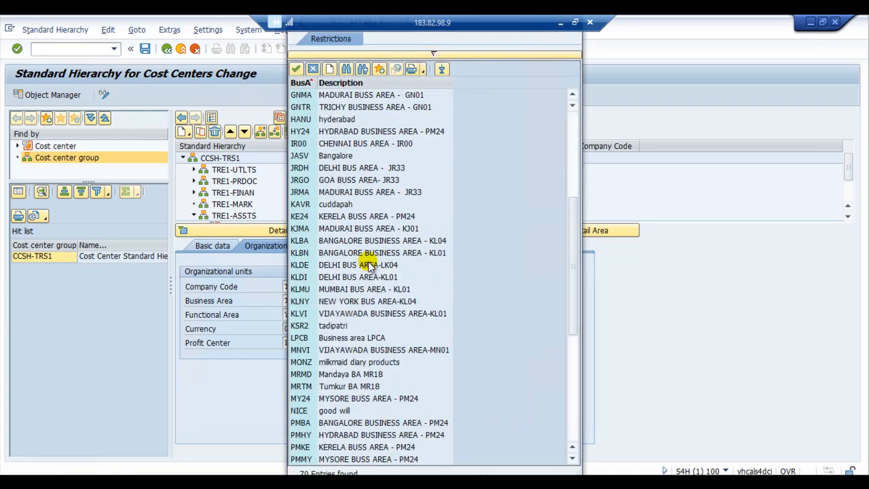
left_click(331, 399)
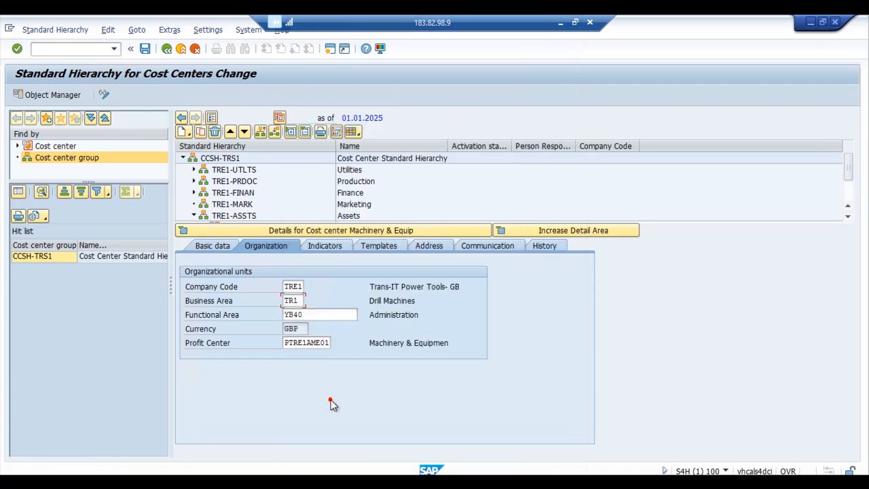
left_click(146, 49)
left_click(146, 49)
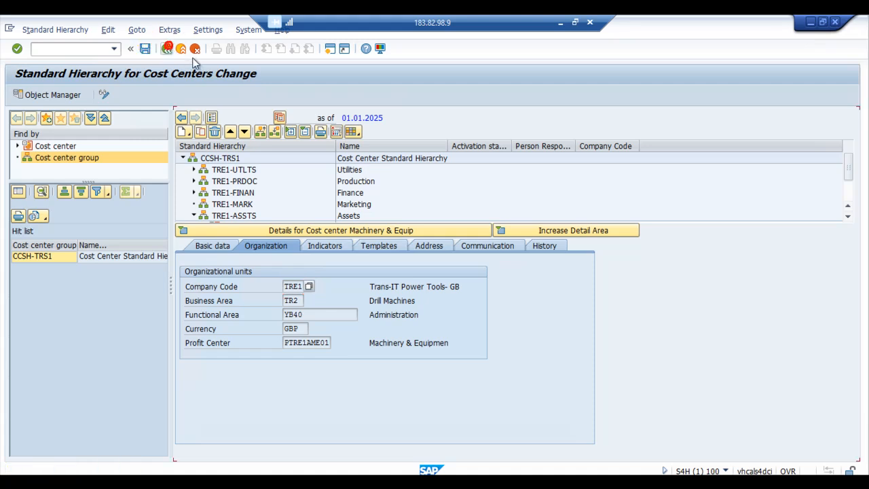
left_click(181, 50)
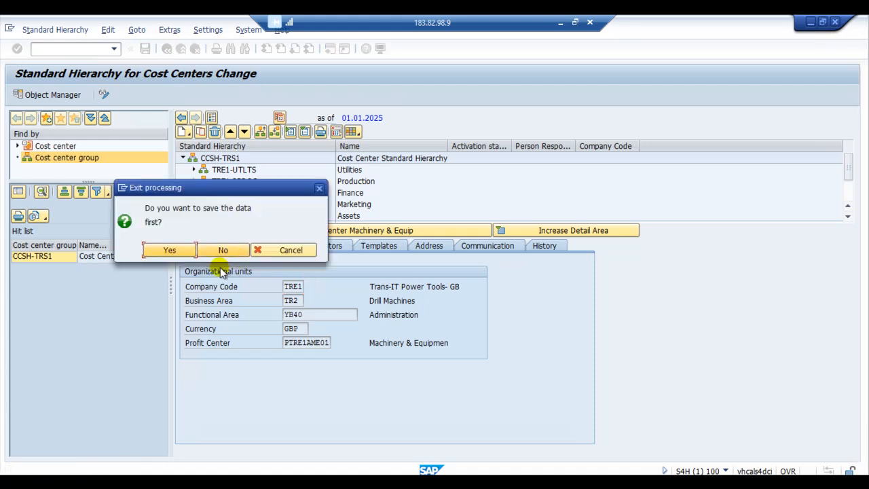
left_click(178, 250)
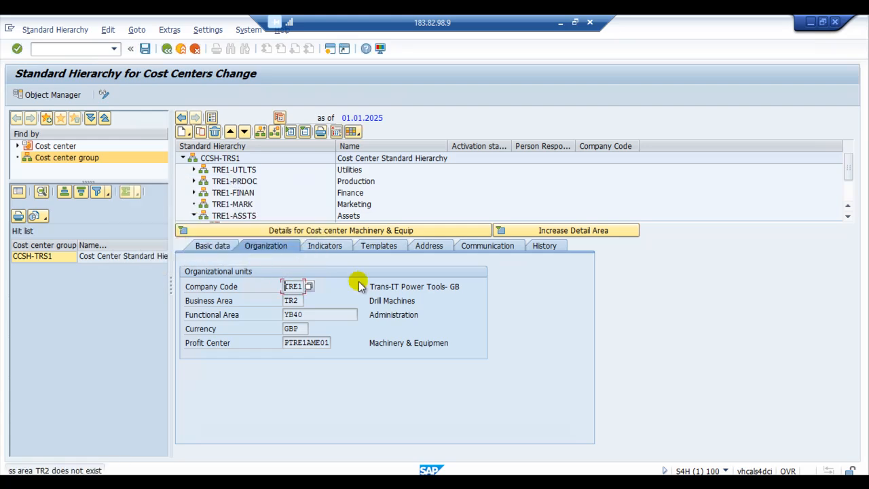
left_click(181, 50)
left_click(227, 249)
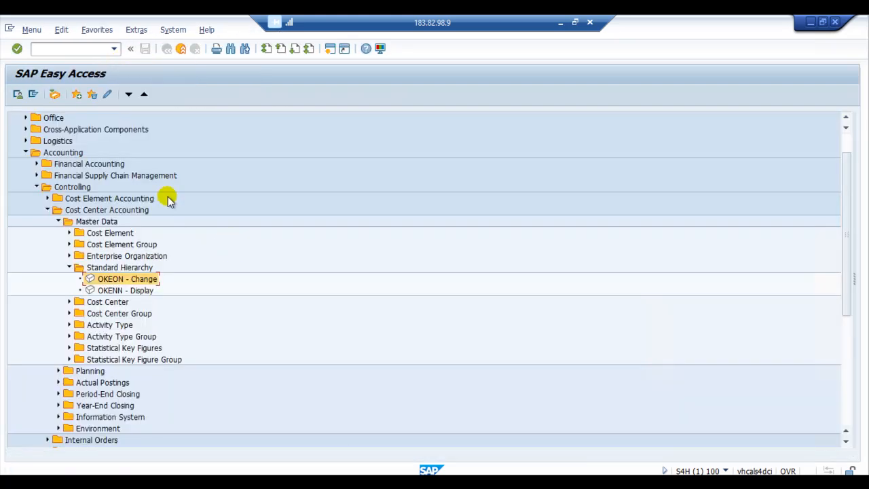
Reopen the cost center standard hierarchy with OKEON, set the business area of cost center 1TRE1AME01 to TR2, and save.
double_click(106, 280)
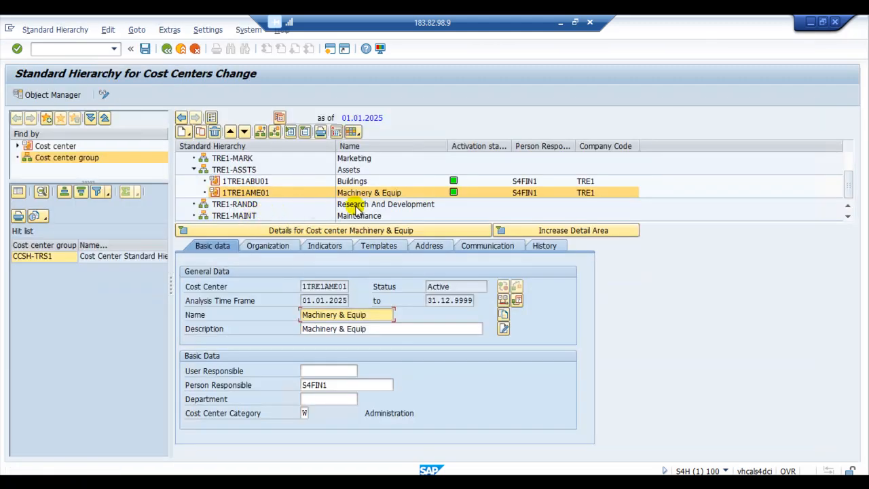
left_click(274, 247)
left_click(298, 300)
key("BackSpace")
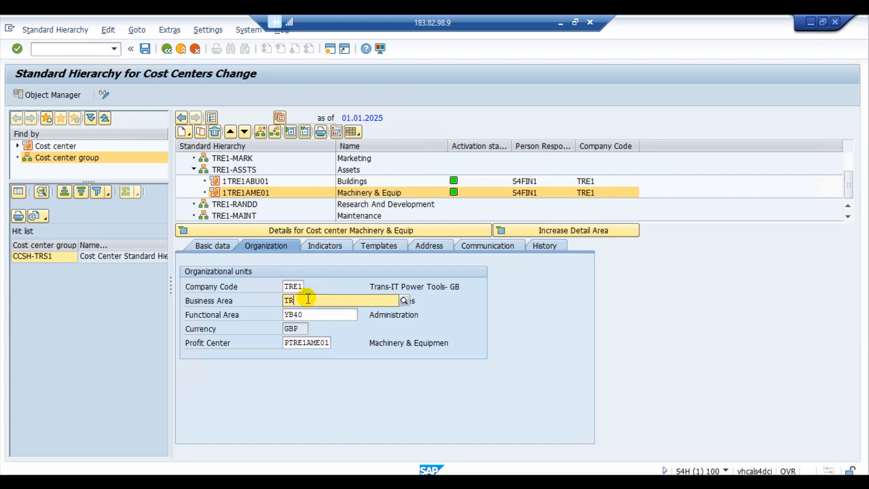
type("2")
key("Return")
left_click(164, 307)
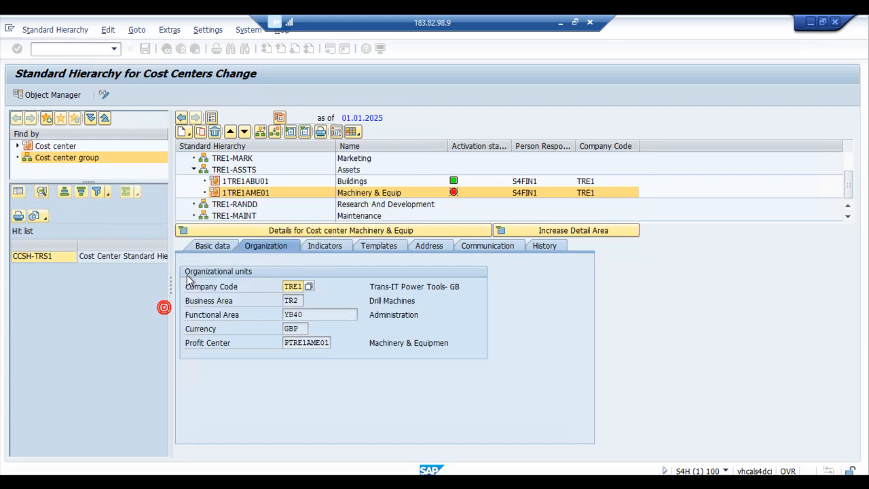
left_click(145, 48)
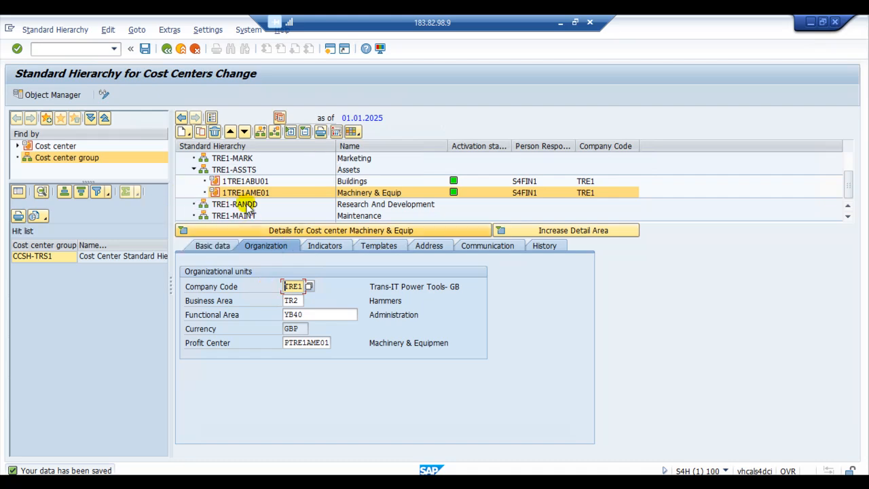
Copy the Machinery & Equip cost center 1TRE1AME01 and enter 1TRE1AFF01 as the new cost center's code.
left_click(200, 132)
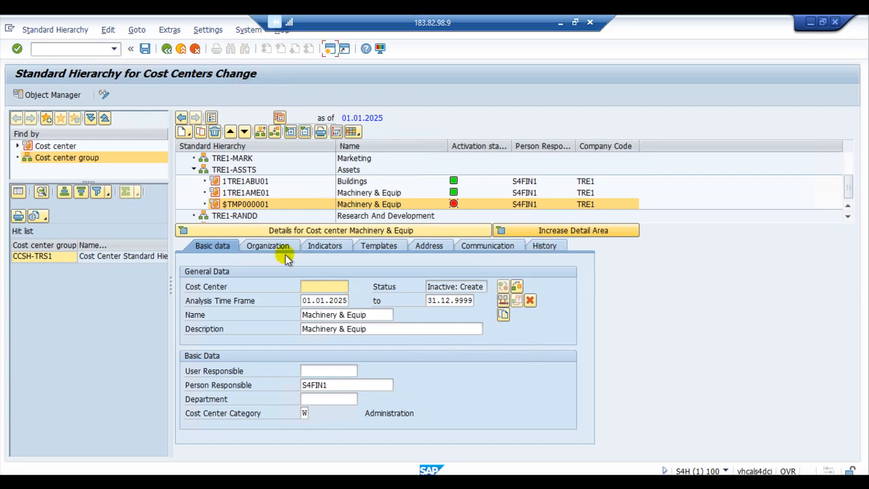
type("1")
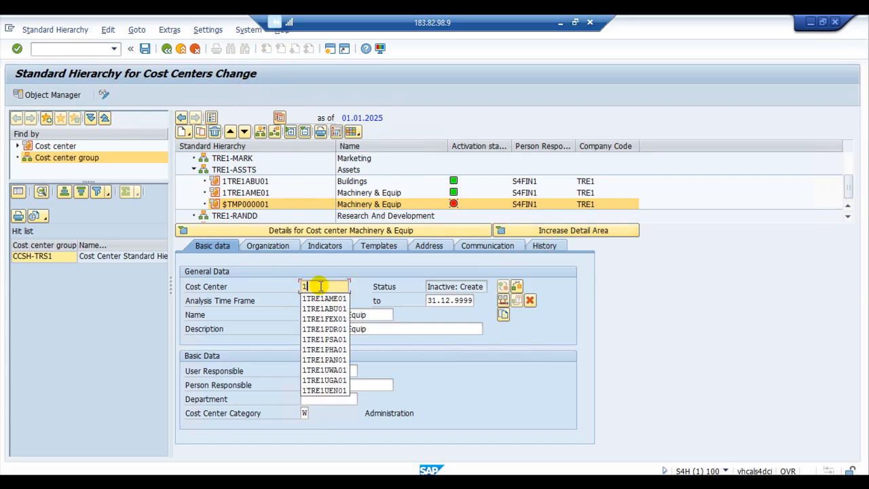
type("tRE1")
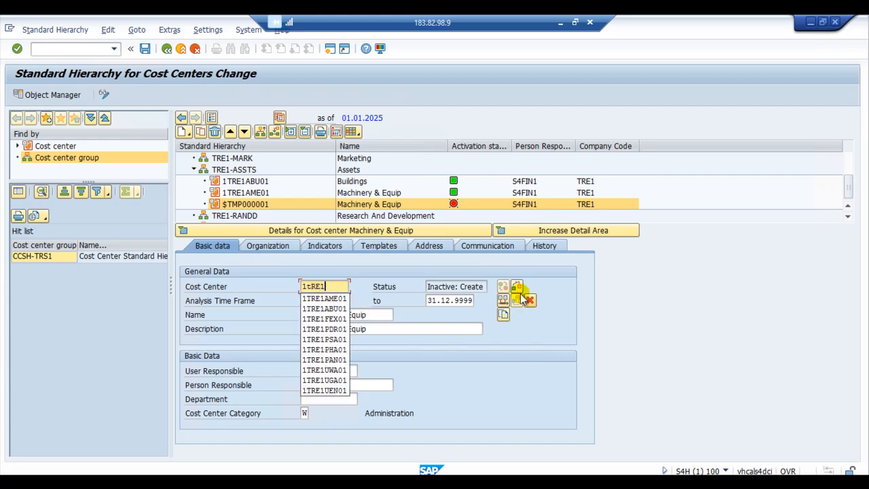
type("A")
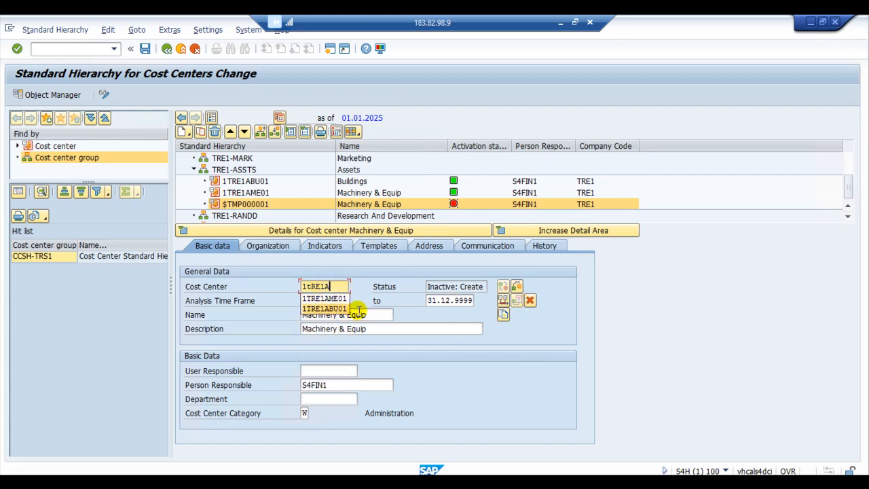
key("BackSpace")
key("BackSpace")
key("BackSpace")
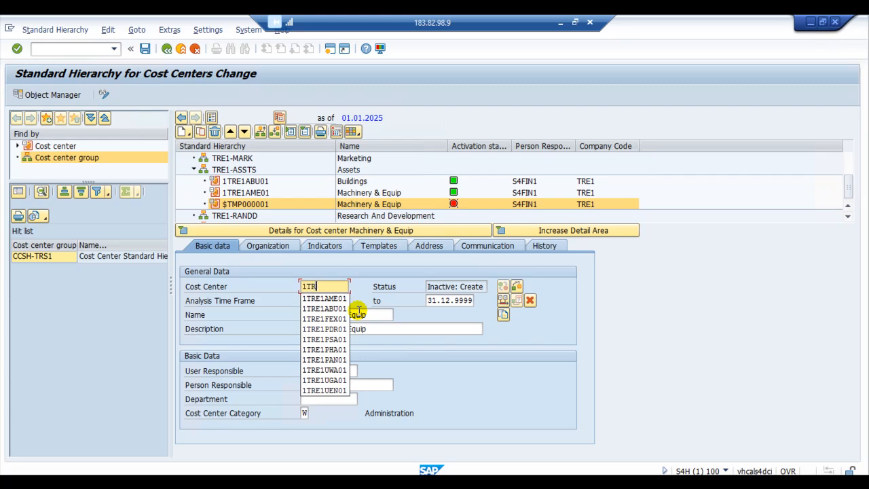
type("A")
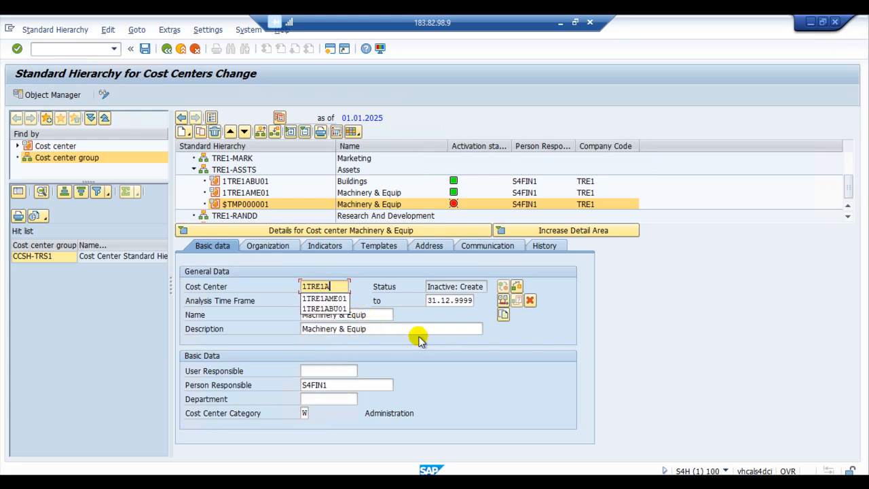
type("FF01")
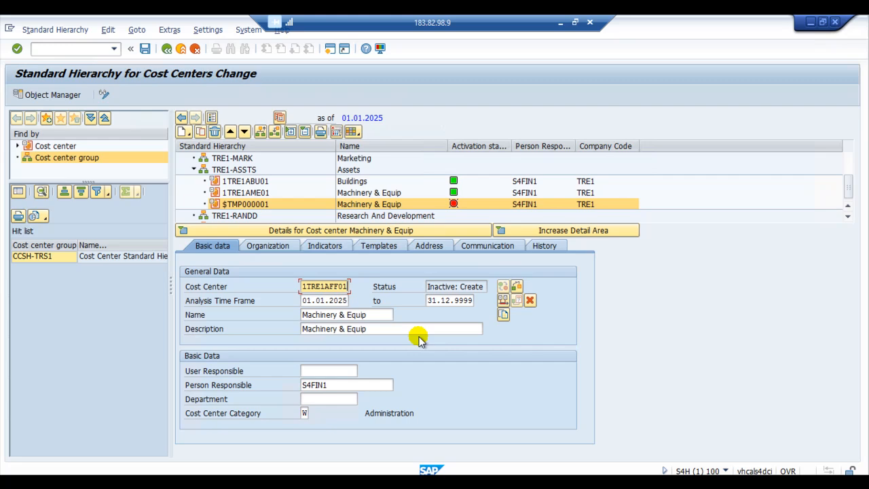
Set both the name and the description of cost center 1TRE1AFF01 to Fictures & fittings.
left_click(370, 315)
key("BackSpace")
key("BackSpace")
key("BackSpace")
key("BackSpace")
key("BackSpace")
key("BackSpace")
key("BackSpace")
key("BackSpace")
key("BackSpace")
key("BackSpace")
key("BackSpace")
key("BackSpace")
key("BackSpace")
key("BackSpace")
key("BackSpace")
key("BackSpace")
key("BackSpace")
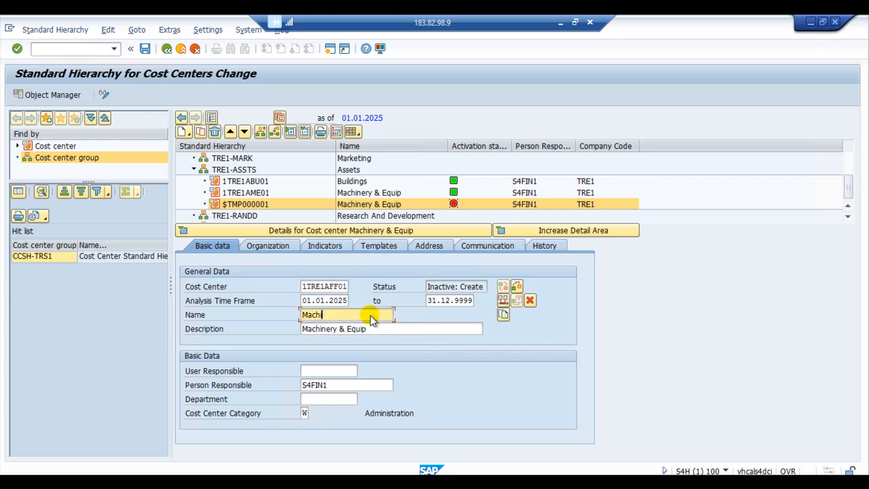
type("Fu")
key("BackSpace")
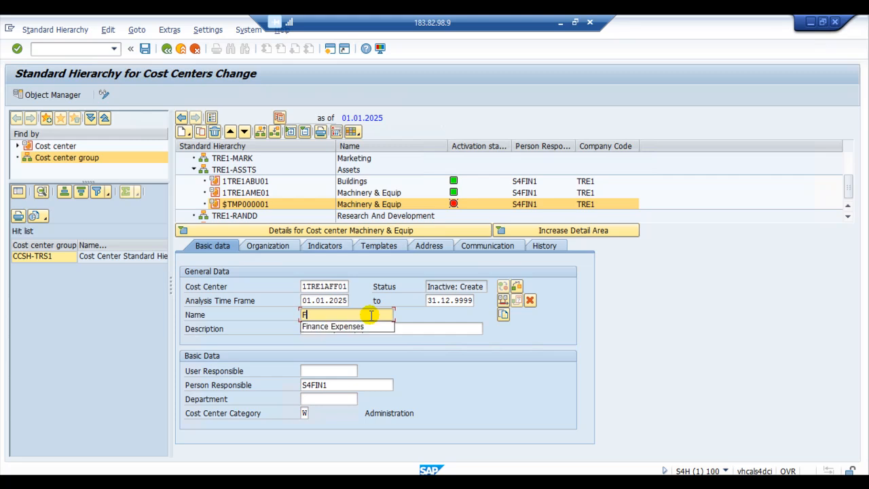
type("ic")
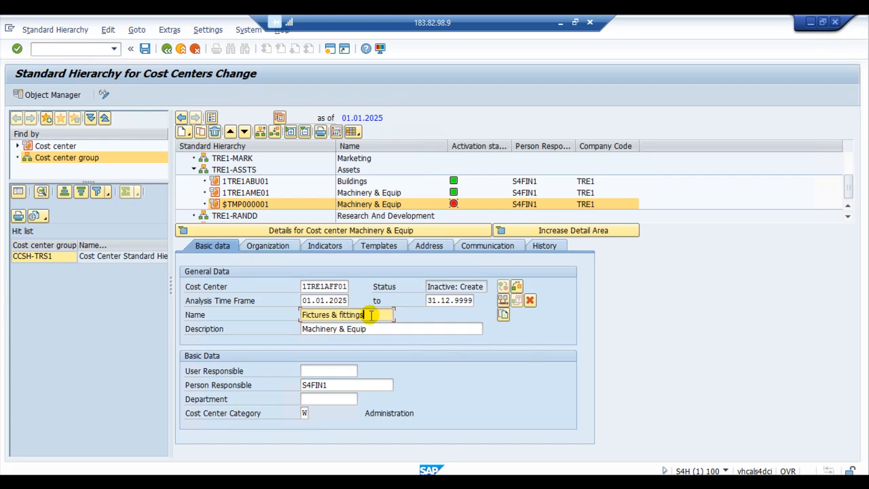
type("tures & fittings")
left_click_drag(372, 315, 276, 312)
key("ctrl+c")
left_click(303, 329)
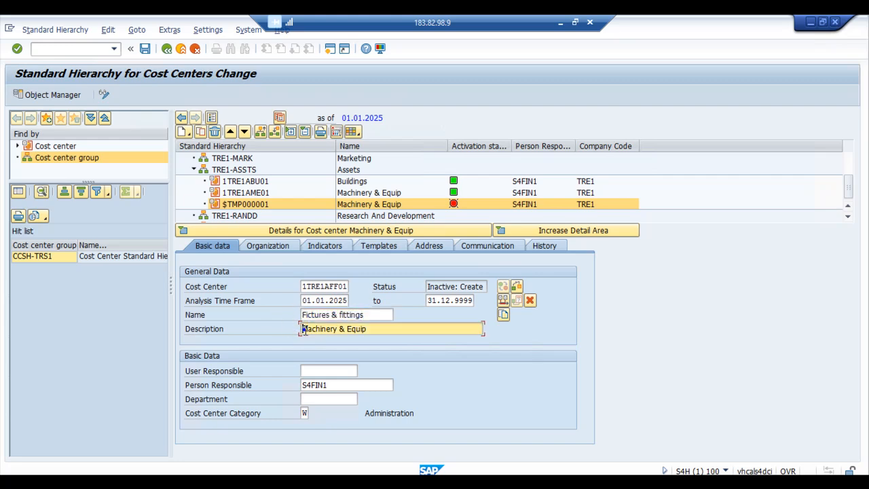
key("ctrl+v")
Assign the Fixtures & Fittings profit center PTRE1AFF01 to cost center 1TRE1AFF01 from the profit center standard hierarchy.
left_click(256, 245)
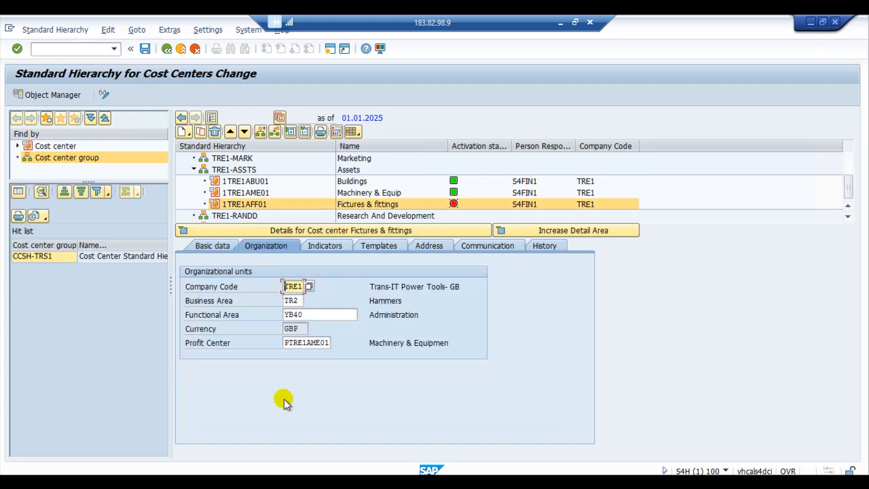
left_click(310, 343)
left_click(338, 343)
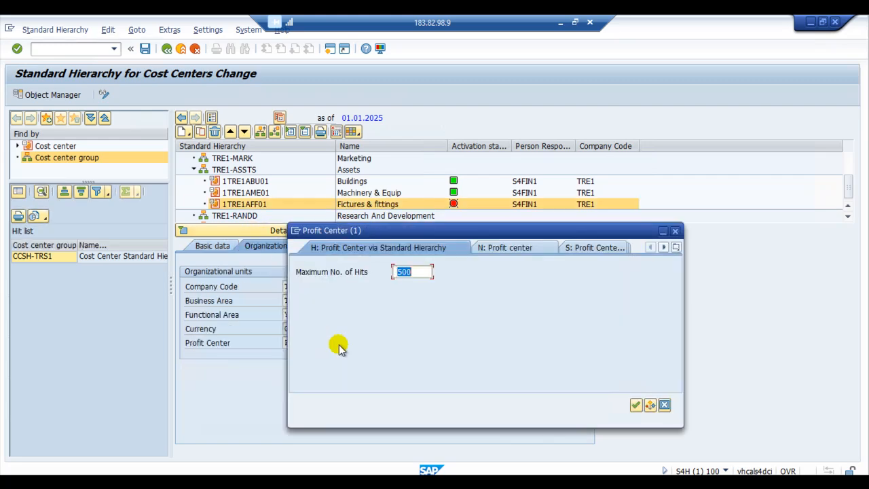
key("Return")
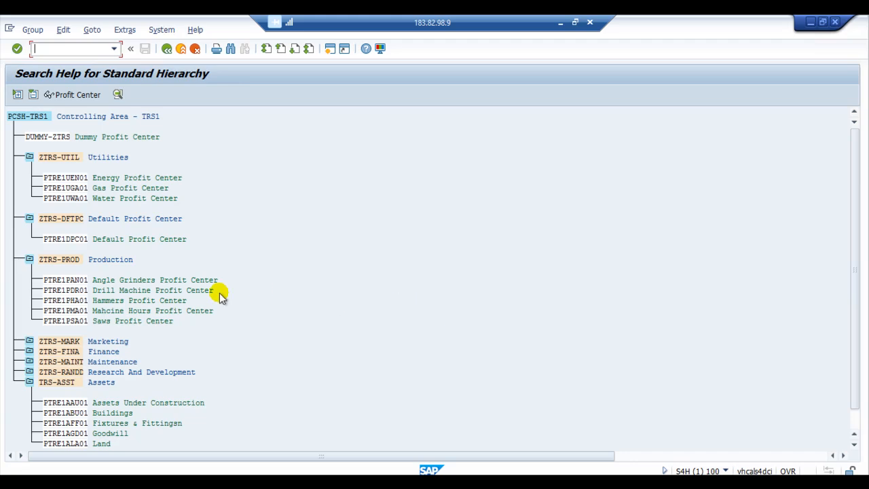
scroll(109, 423, "down", 1)
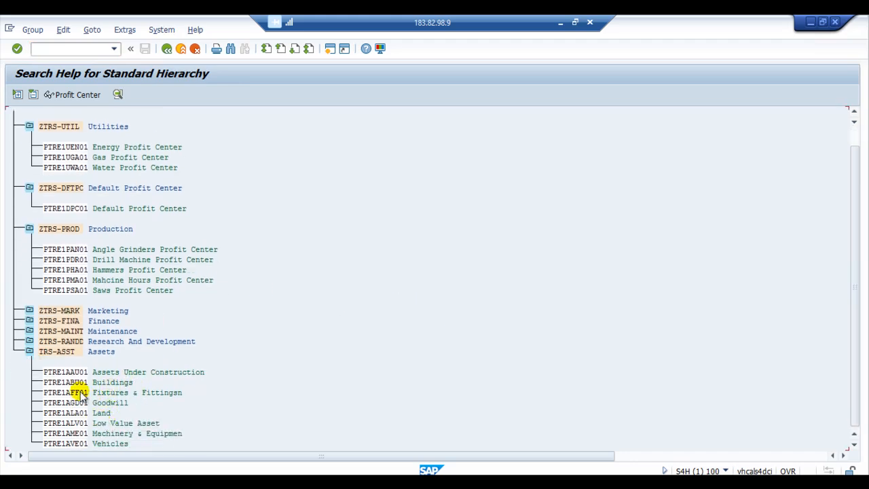
double_click(76, 386)
Set the business area of cost center 1TRE1AFF01 to TR3 (Saws) and save the hierarchy.
left_click(304, 300)
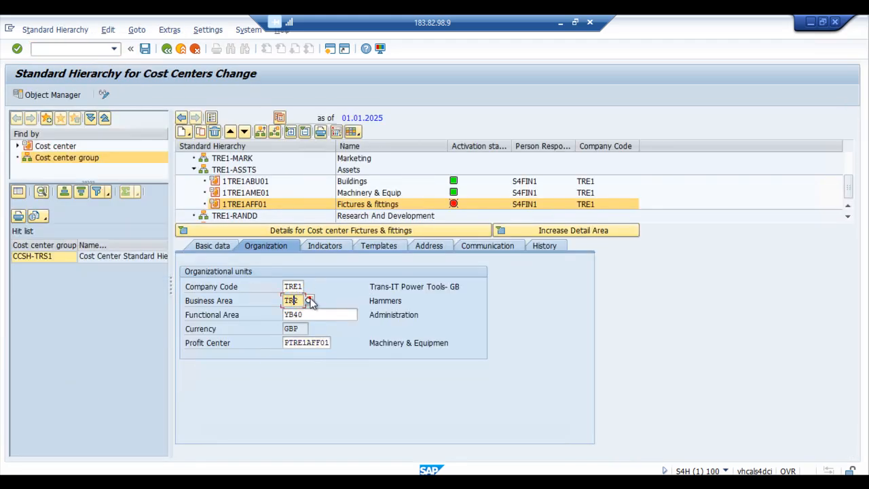
left_click(307, 300)
scroll(378, 285, "down", 13)
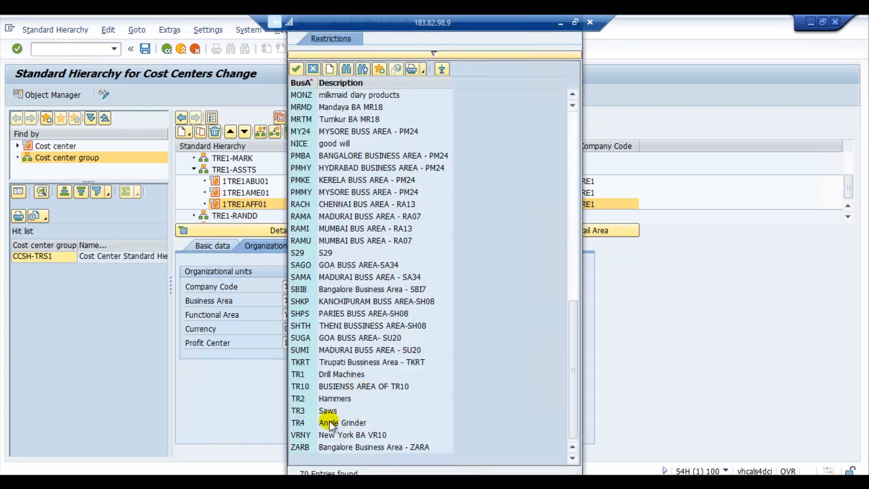
left_click(327, 411)
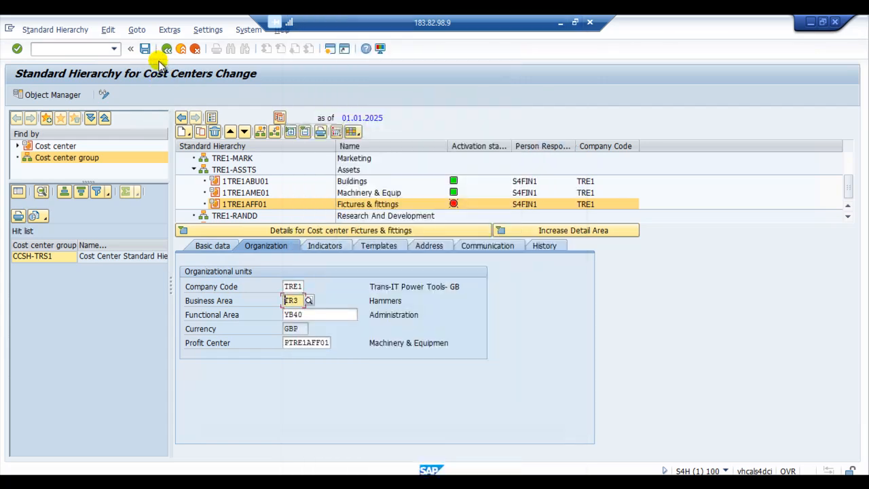
left_click(146, 49)
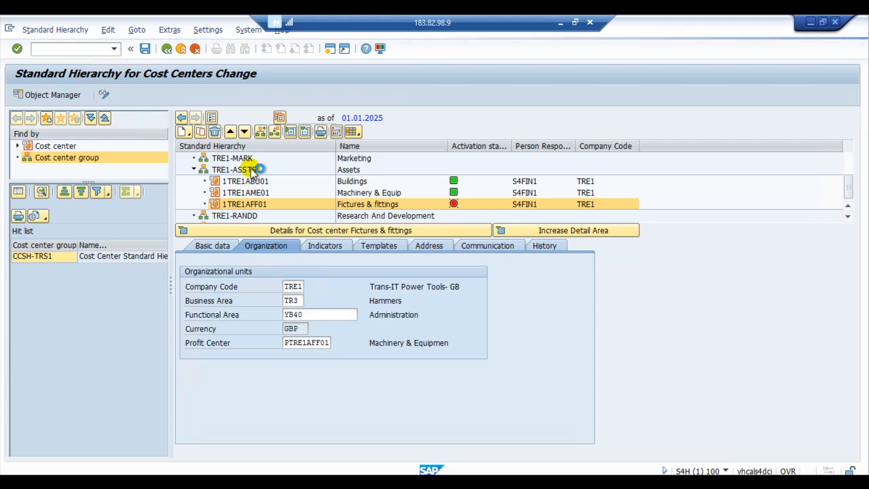
Copy the Fictures & fittings cost center 1TRE1AFF01 and enter 1TRE1AVE01 as the new cost center's code.
left_click(200, 131)
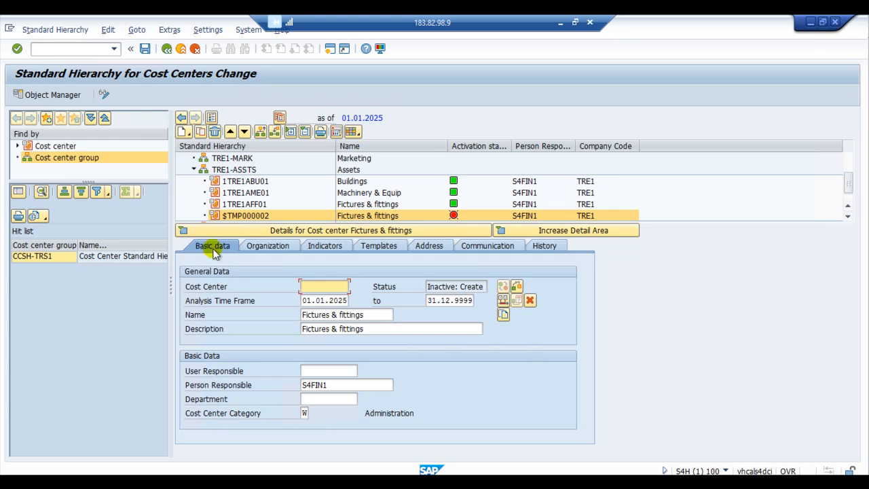
left_click(306, 284)
type("1TR")
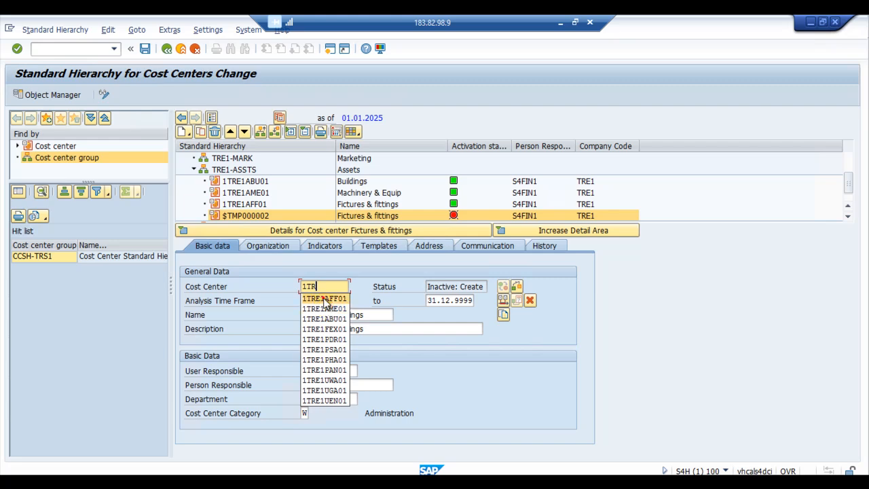
left_click(325, 299)
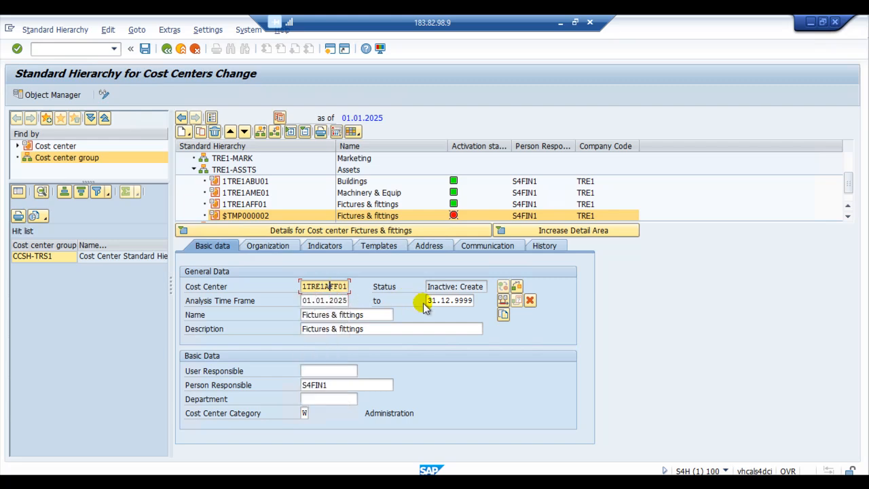
key("Left")
type("VE")
type("VE")
Set both the name and the description of cost center 1TRE1AVE01 to Vehicles.
left_click(301, 315)
type("Veh")
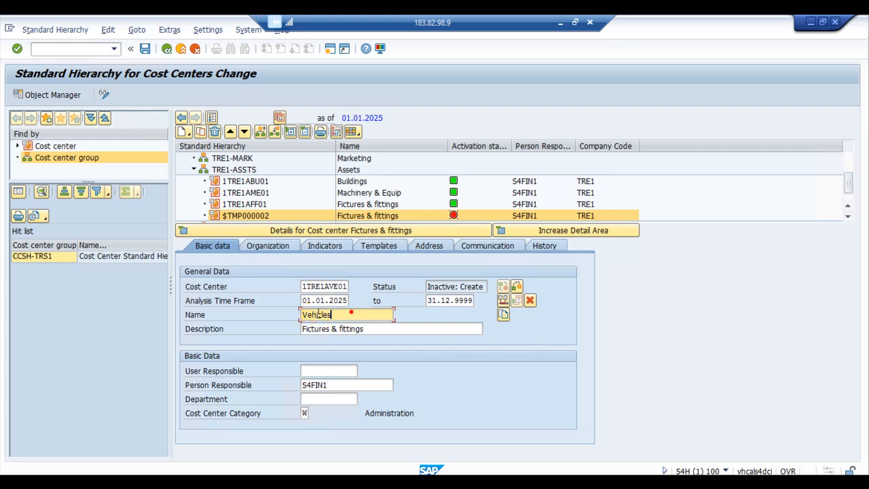
left_click(302, 329)
type("Vehicles")
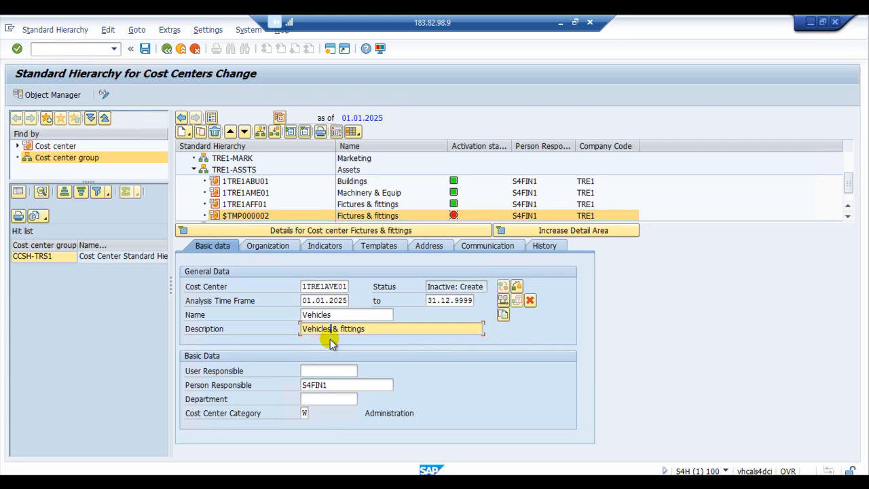
key("Delete")
key("Delete")
key("Delete")
key("Delete")
key("Delete")
key("Delete")
key("Delete")
key("Delete")
key("Delete")
key("Delete")
key("Delete")
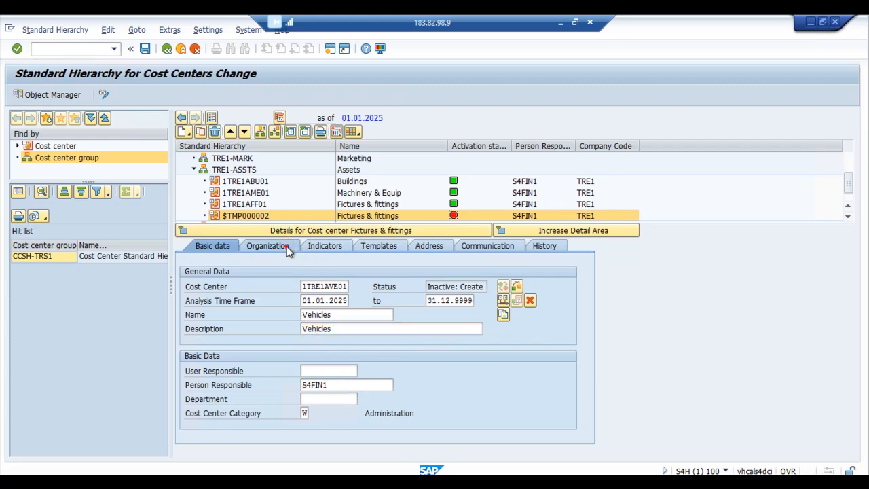
Assign the Vehicles profit center PTRE1AVE01 to cost center 1TRE1AVE01 from the profit center standard hierarchy.
left_click(287, 249)
left_click(312, 345)
left_click(335, 344)
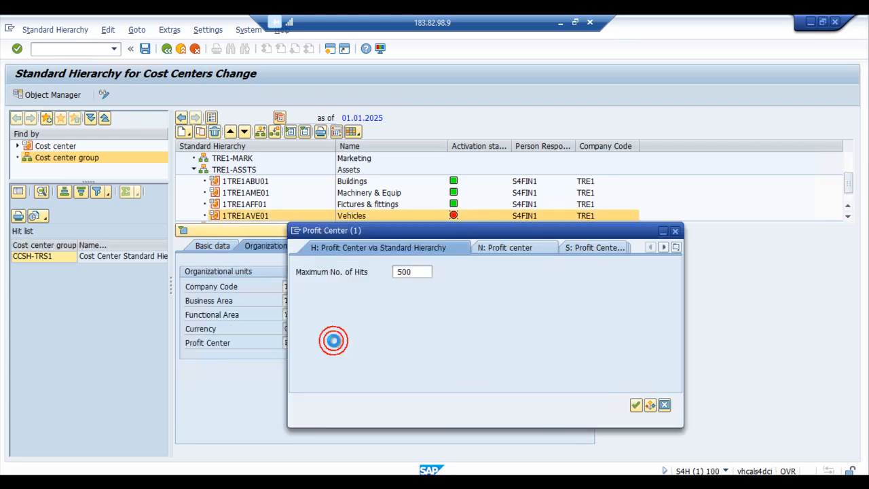
key("Return")
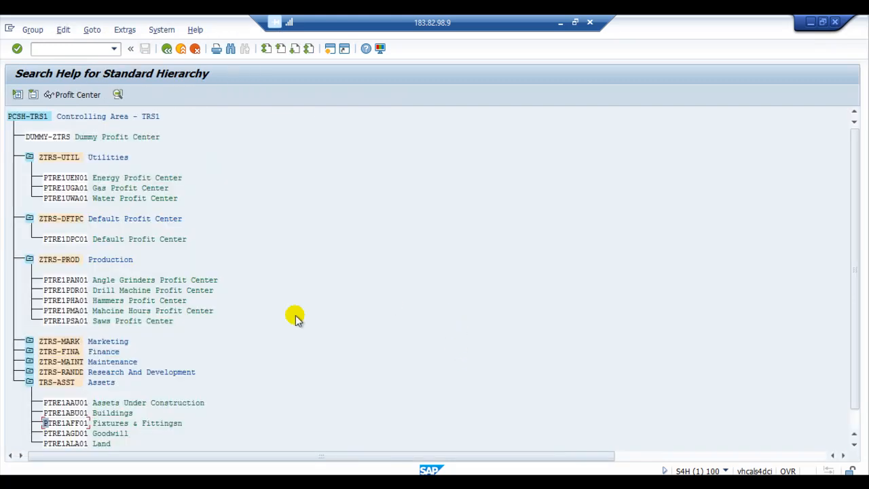
scroll(83, 433, "down", 1)
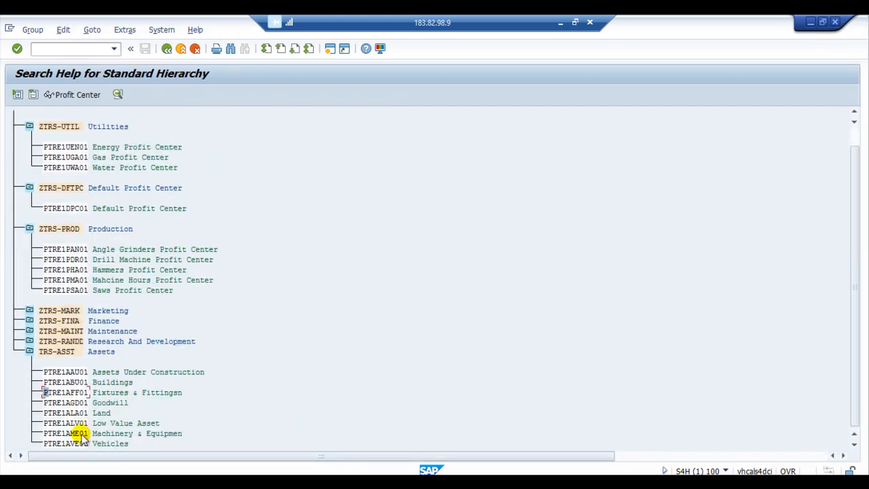
double_click(68, 444)
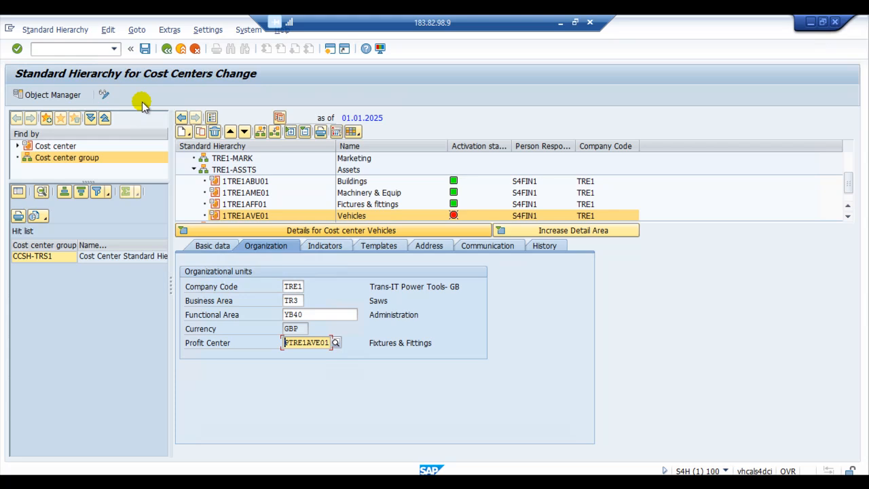
Set the business area of cost center 1TRE1AVE01 to TR4 (Angle Grinder) and save the hierarchy.
left_click(300, 299)
type("4")
key("Return")
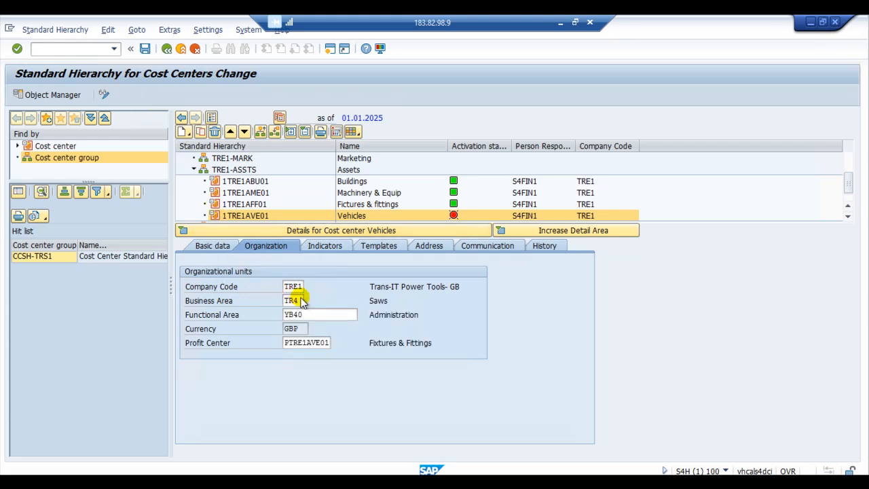
left_click(146, 49)
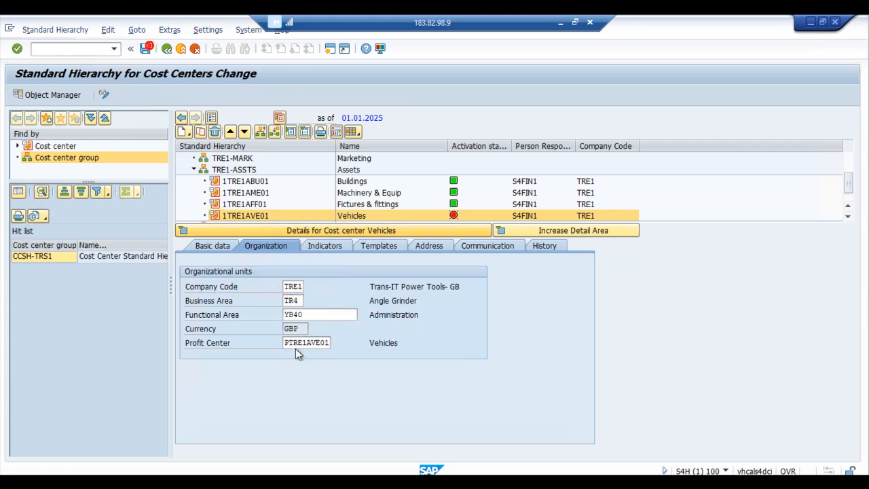
Copy the Vehicles cost center 1TRE1AVE01 and enter 1TRE1ALV01 as the new cost center's code.
left_click(197, 132)
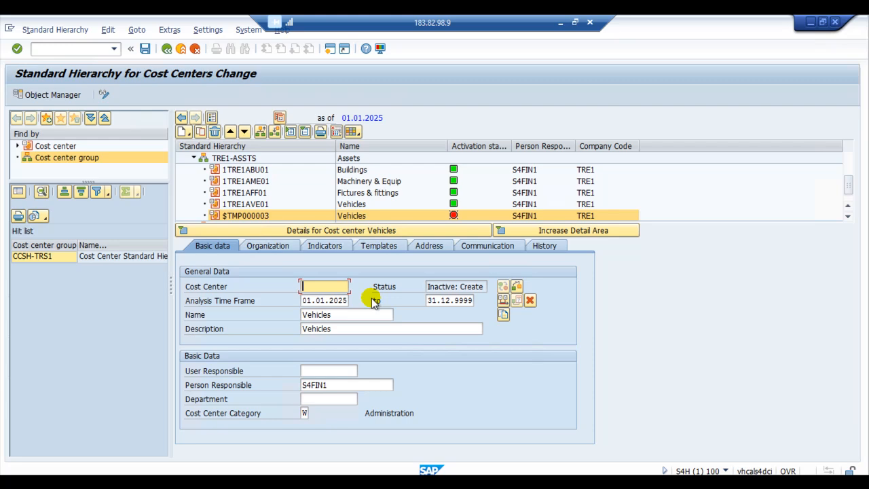
type("1TRE")
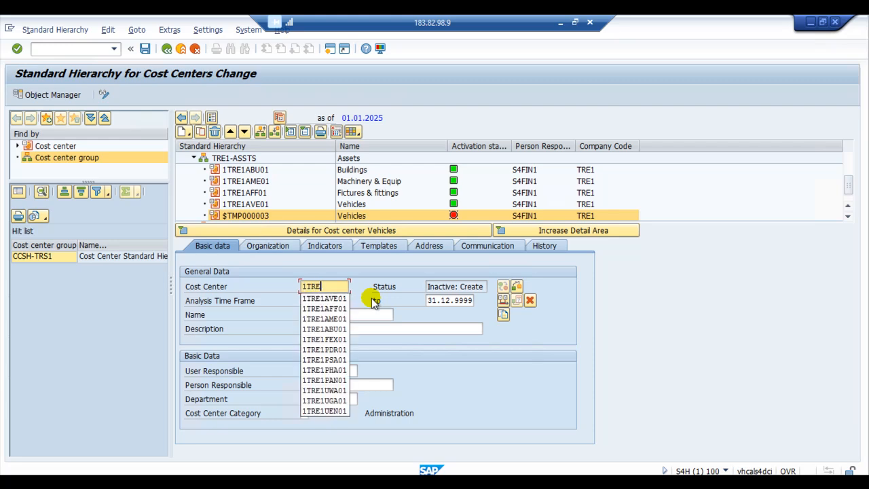
type("1A")
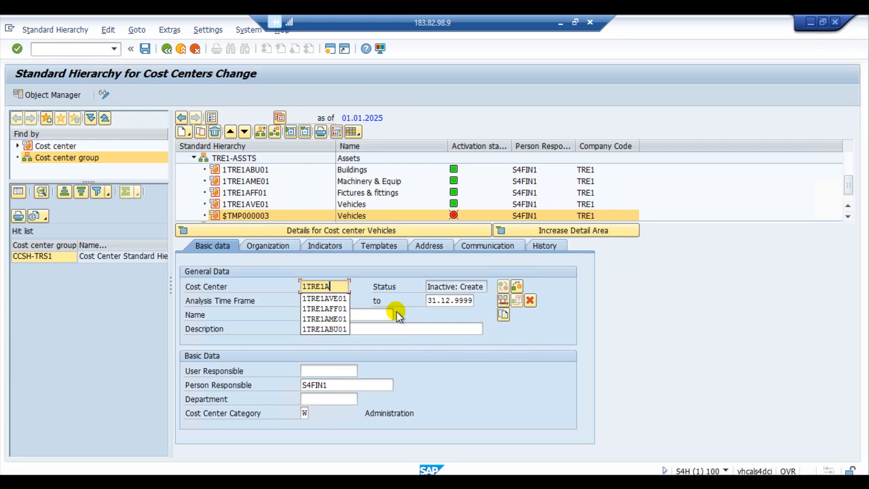
type("LV01")
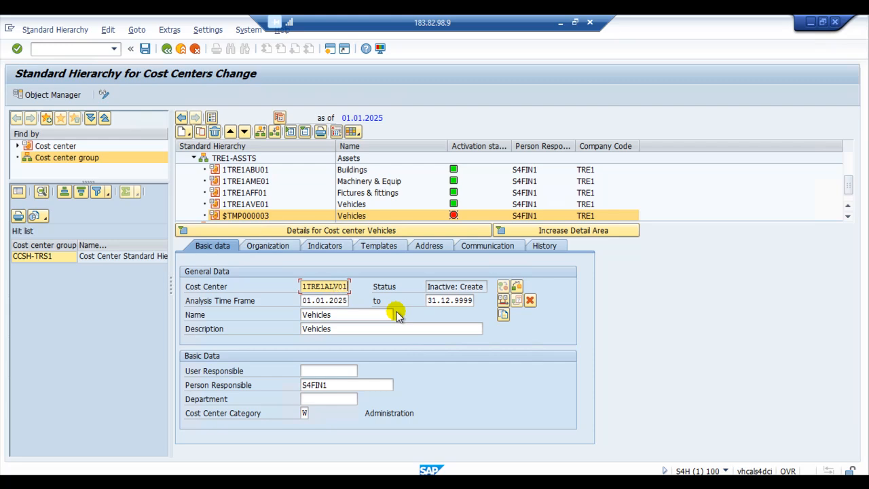
Set both the name and the description of cost center 1TRE1ALV01 to Low Value Asset.
left_click(349, 315)
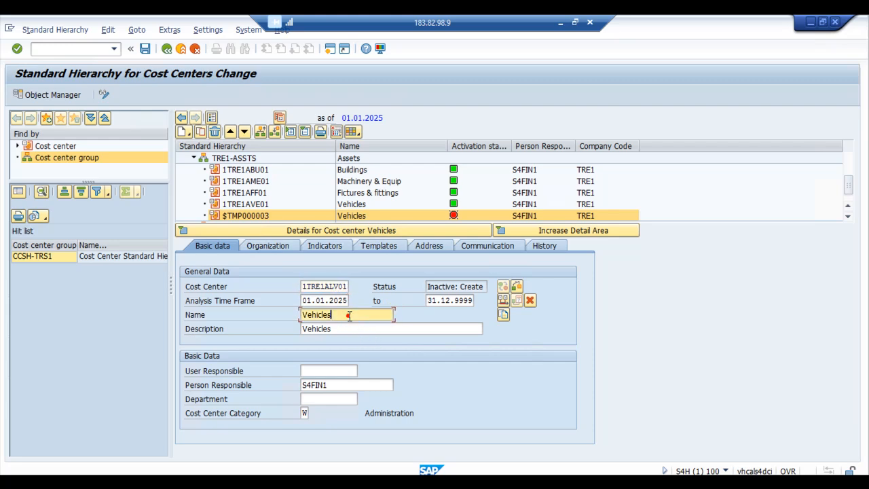
key("BackSpace")
key("BackSpace")
key("BackSpace")
key("BackSpace")
key("BackSpace")
key("BackSpace")
key("BackSpace")
key("BackSpace")
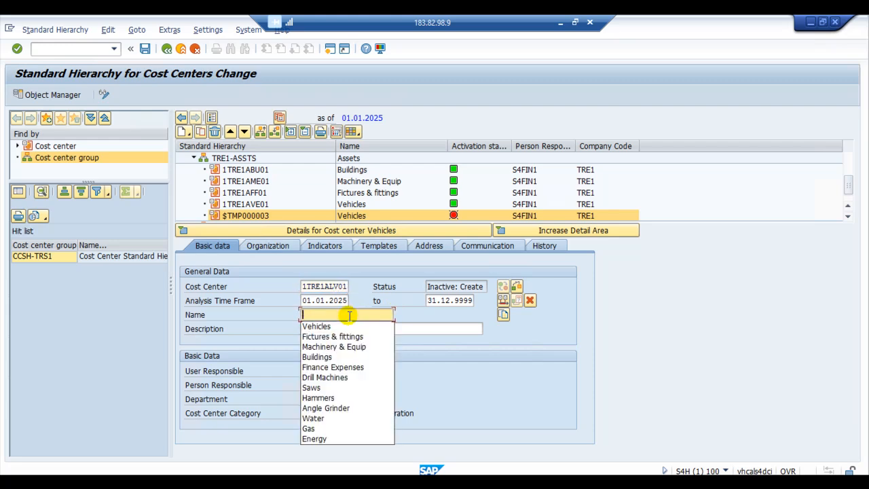
type("Low Value Asset")
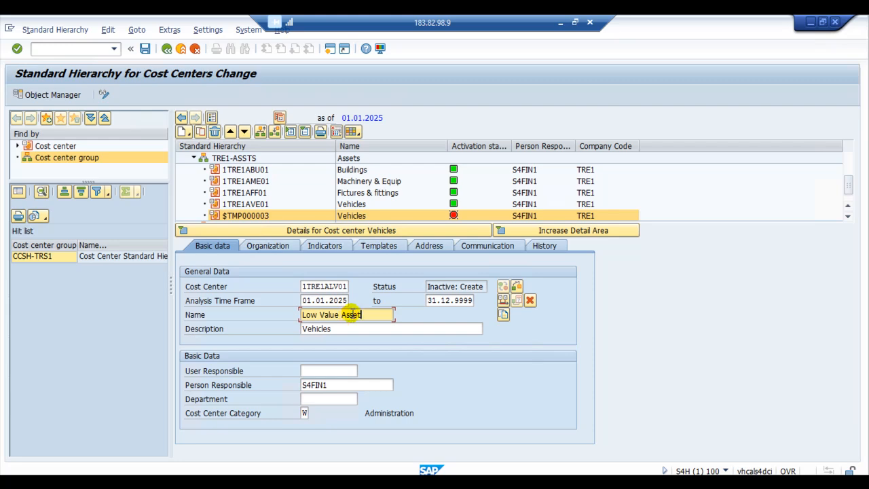
left_click(302, 329)
type("Low Value Asset")
Assign the Low Value Asset profit center PTRE1ALV01 to cost center 1TRE1ALV01 from the standard hierarchy and save.
left_click(287, 243)
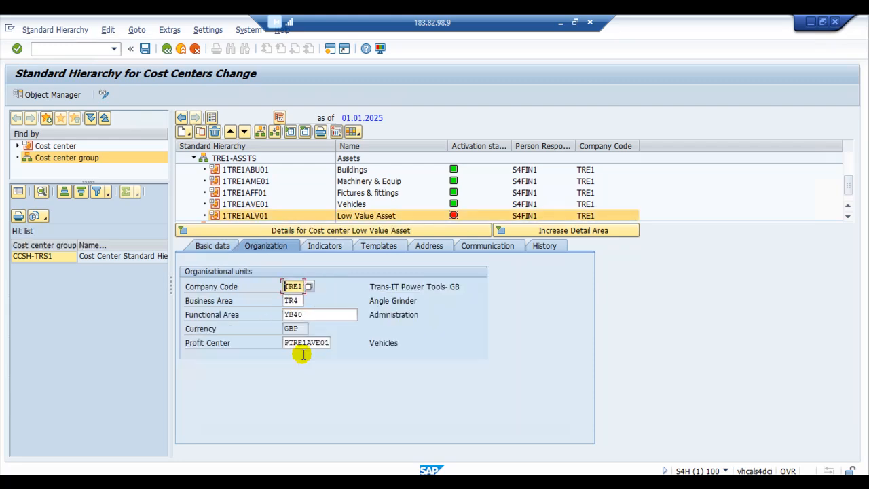
left_click(301, 343)
left_click(333, 343)
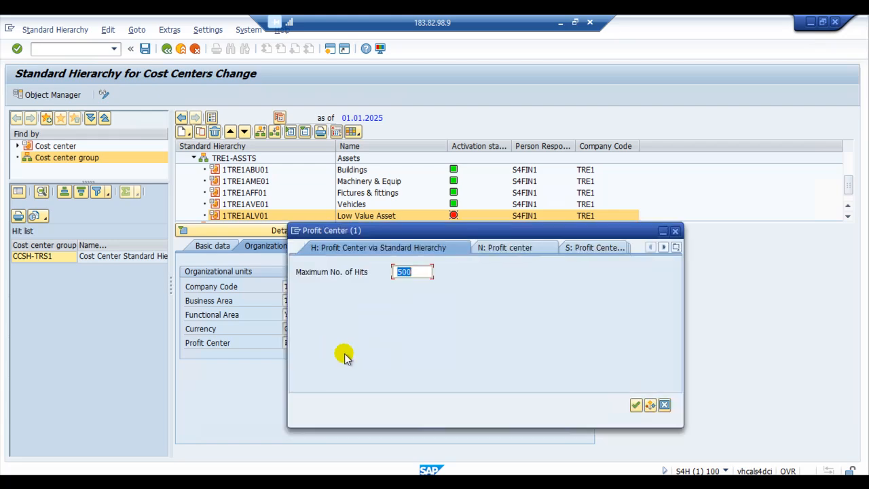
key("Return")
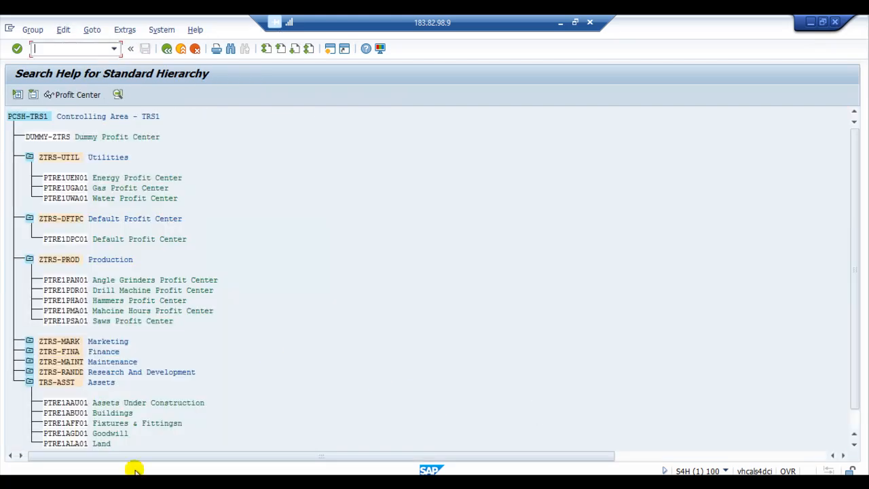
scroll(105, 429, "down", 1)
scroll(105, 429, "down", 1)
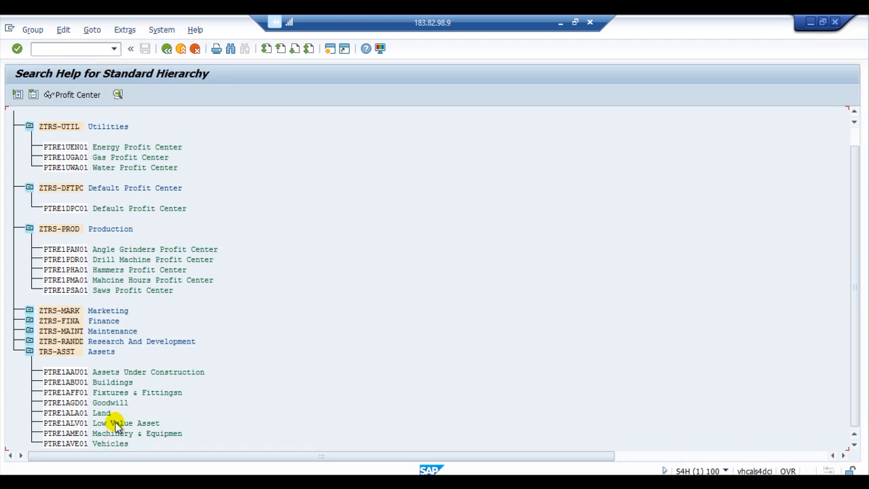
double_click(121, 423)
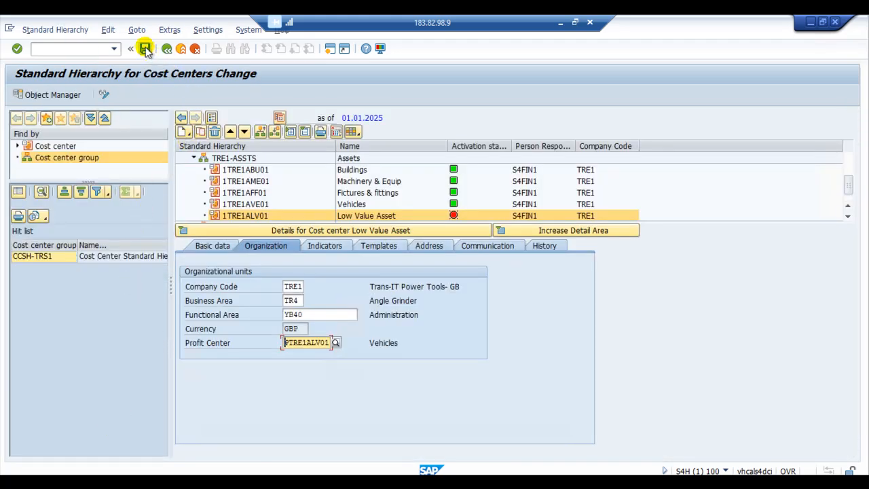
left_click(145, 48)
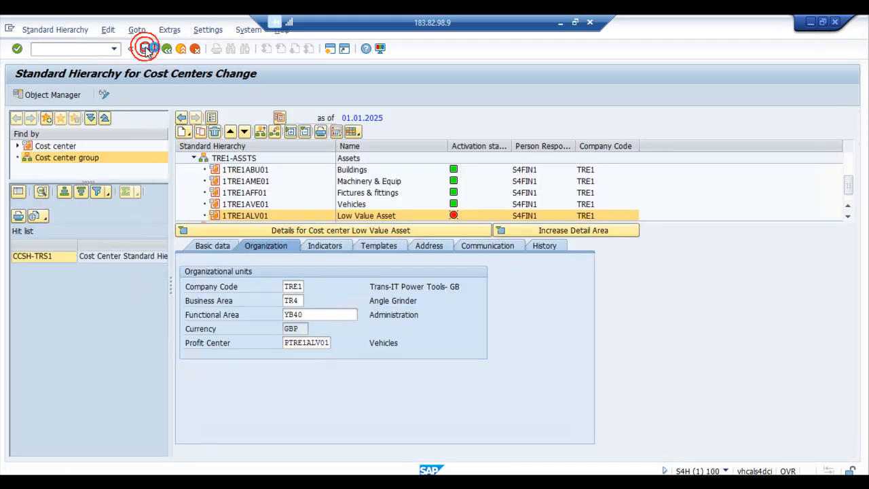
Copy the Low Value Asset cost center 1TRE1ALV01 and enter 1TRE1AAU01 as the new cost center's code.
left_click(204, 133)
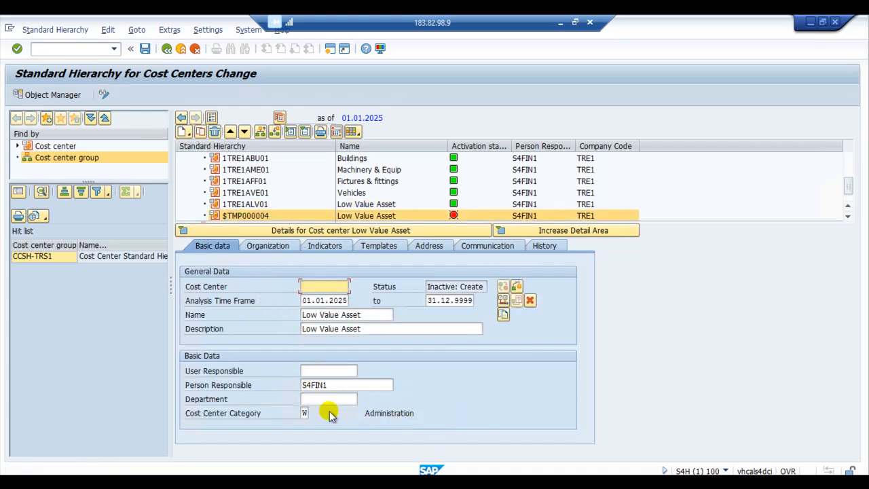
type("1TRE1")
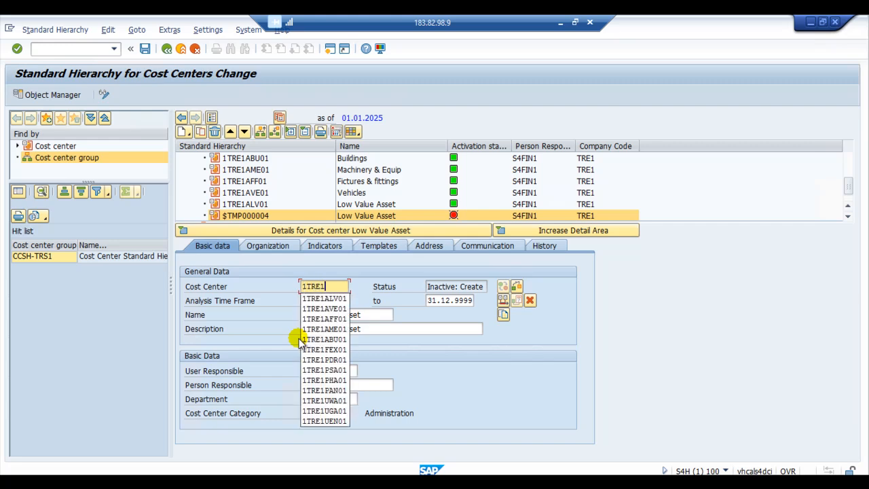
type("A")
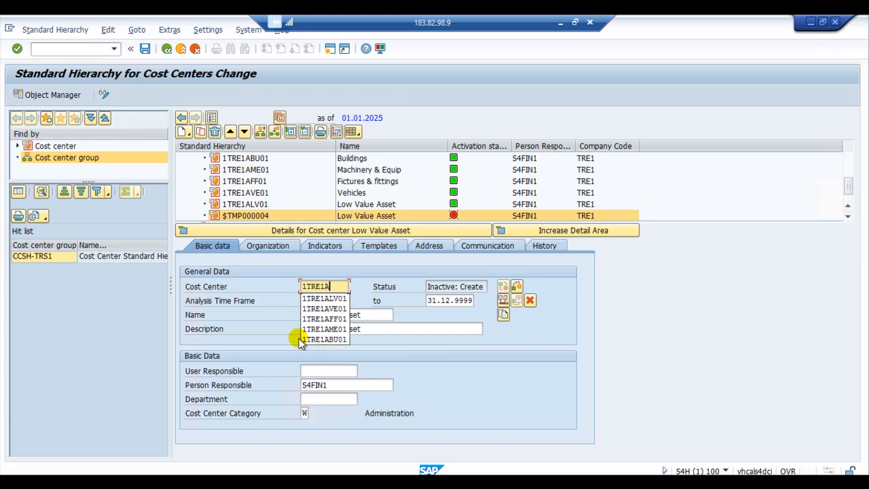
type("AU01")
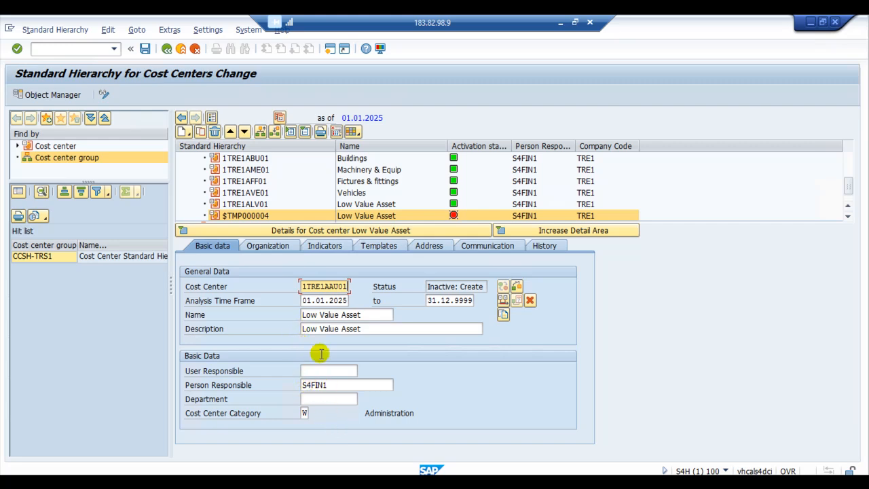
Name cost center 1TRE1AAU01 Assets Under Constru and set its description to Assets Under Construction.
left_click(361, 314)
key("BackSpace")
key("BackSpace")
key("BackSpace")
key("BackSpace")
key("BackSpace")
key("BackSpace")
key("BackSpace")
key("BackSpace")
key("BackSpace")
key("BackSpace")
key("BackSpace")
key("BackSpace")
key("BackSpace")
key("BackSpace")
key("BackSpace")
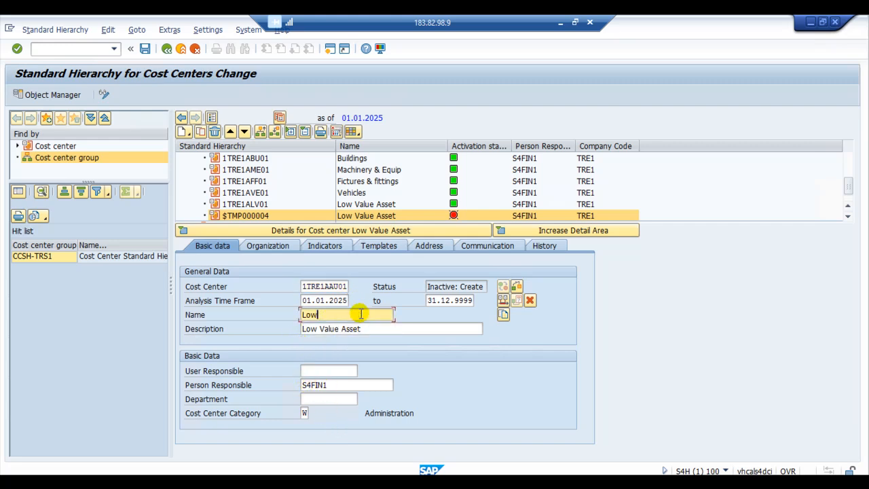
type("Assets Under Constru")
left_click_drag(380, 318, 279, 316)
key("ctrl+c")
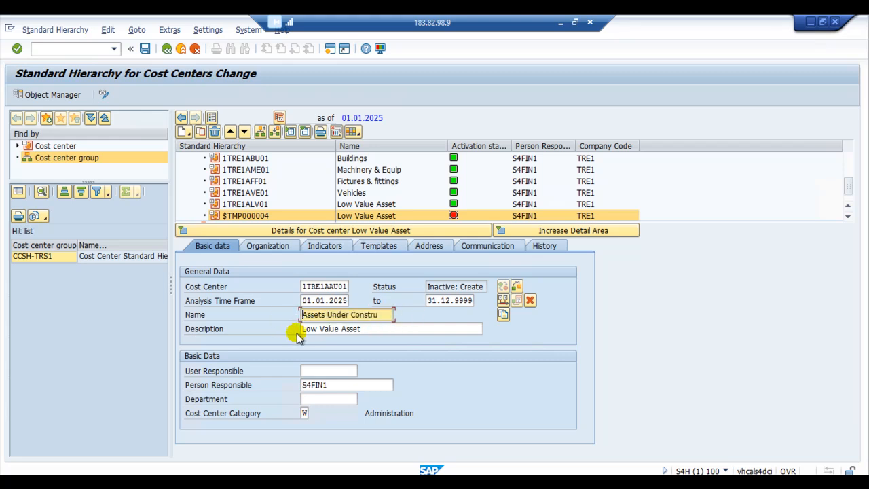
left_click(300, 329)
key("ctrl+v")
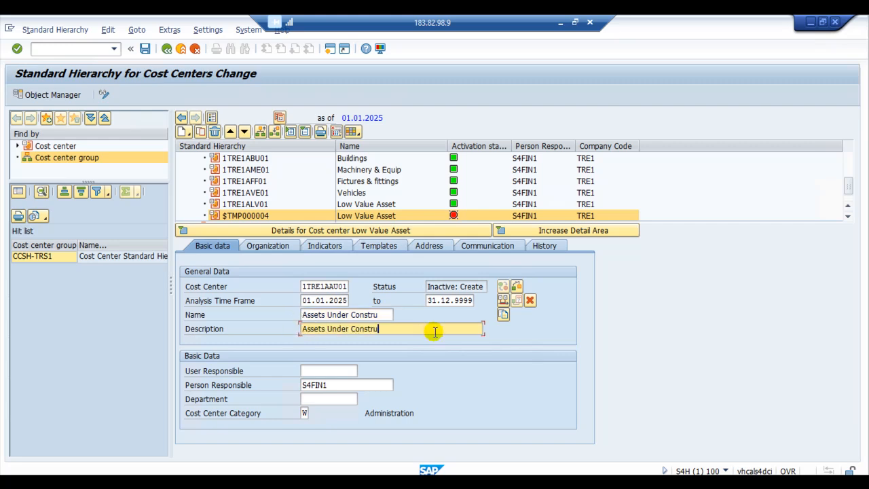
type("ction")
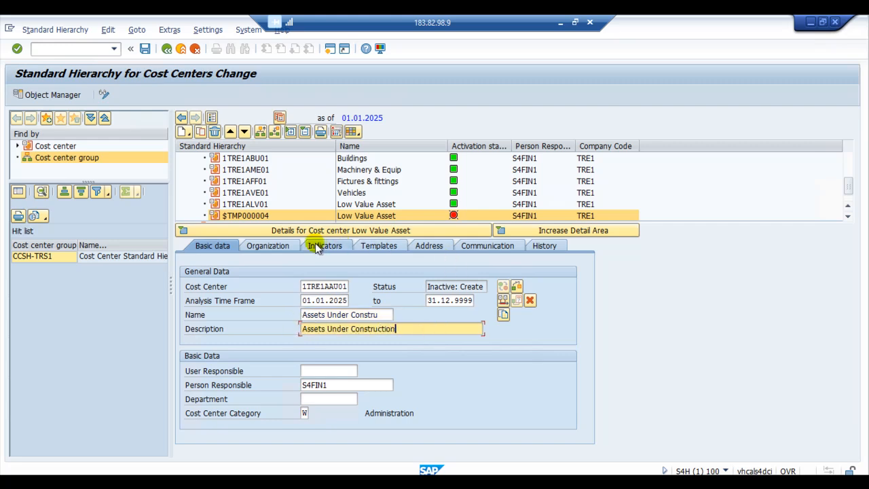
Assign the Assets Under Construction profit center PTRE1AAU01 to cost center 1TRE1AAU01 from the standard hierarchy.
left_click(269, 246)
left_click(311, 341)
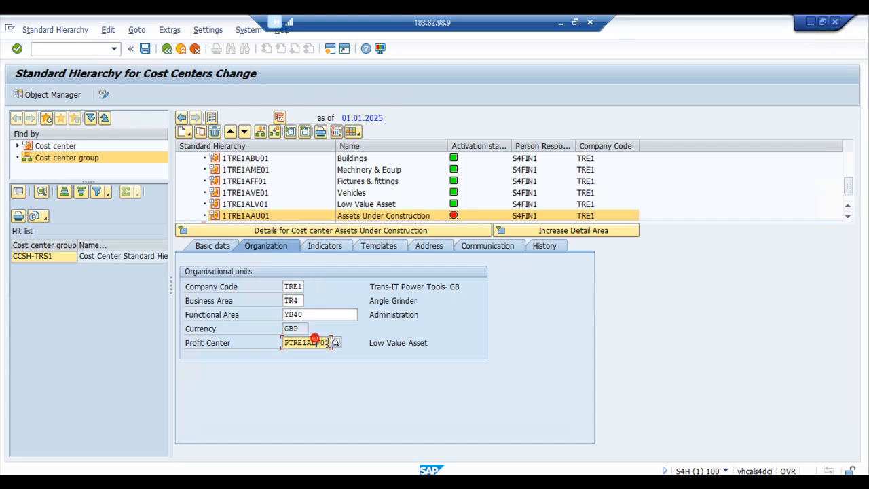
left_click(332, 343)
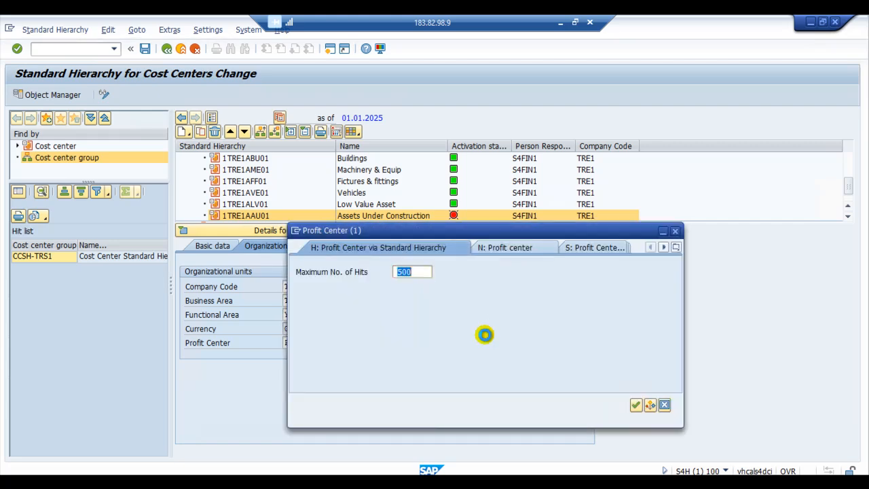
scroll(129, 404, "down", 2)
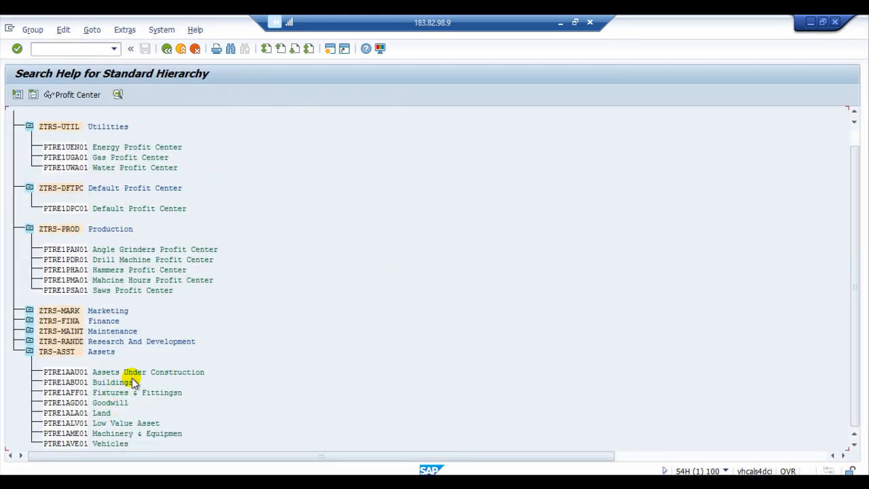
double_click(132, 377)
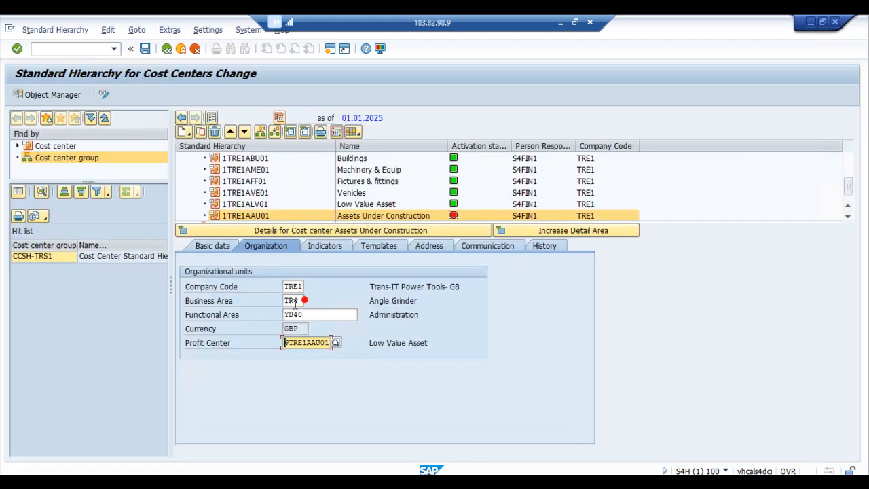
Set the business area of cost center 1TRE1AAU01 to TR1 and save the cost center.
left_click(295, 300)
key("BackSpace")
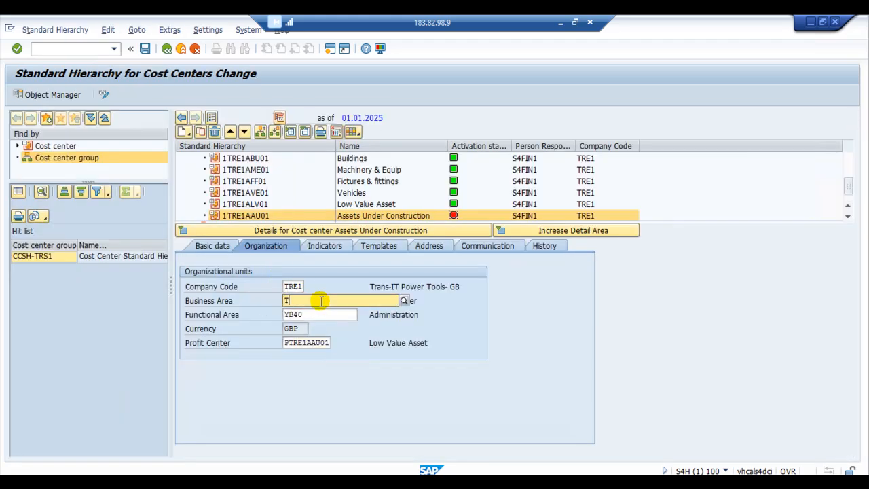
type("R1")
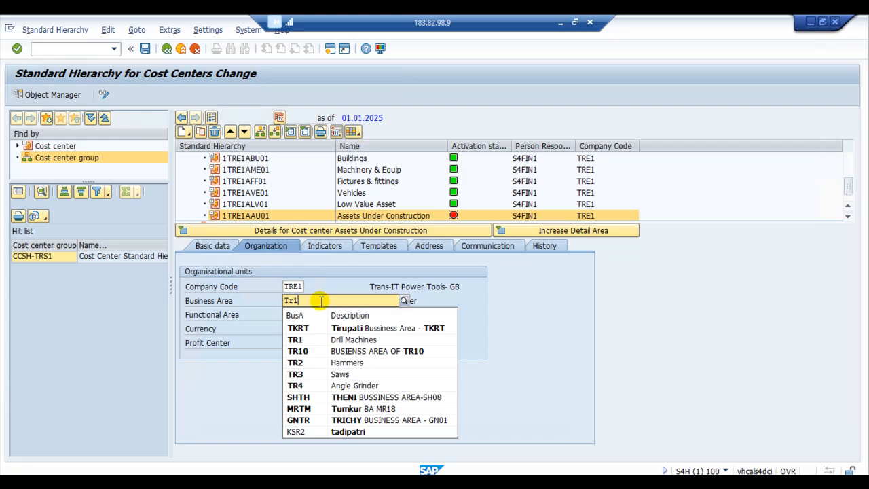
key("Return")
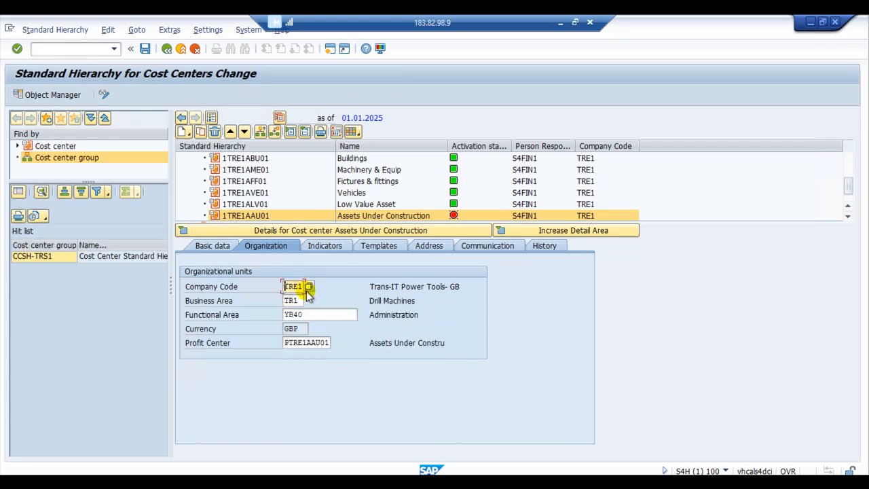
left_click(145, 49)
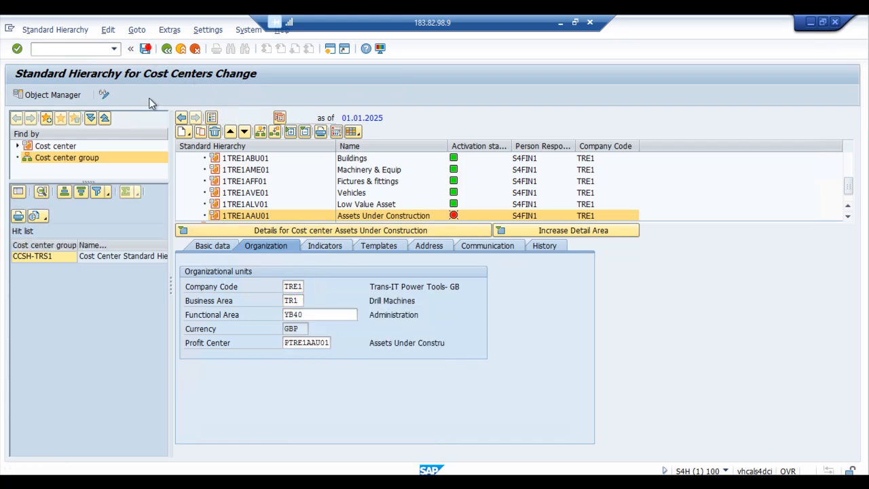
Copy the Assets Under Construction cost center 1TRE1AAU01 and enter 1TRE1ALA01 as the new cost center's code.
left_click(200, 131)
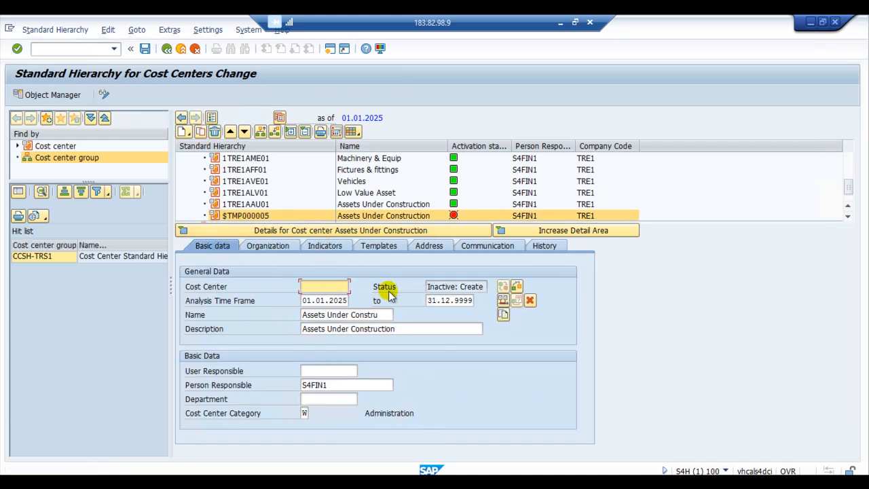
type("1TRE1")
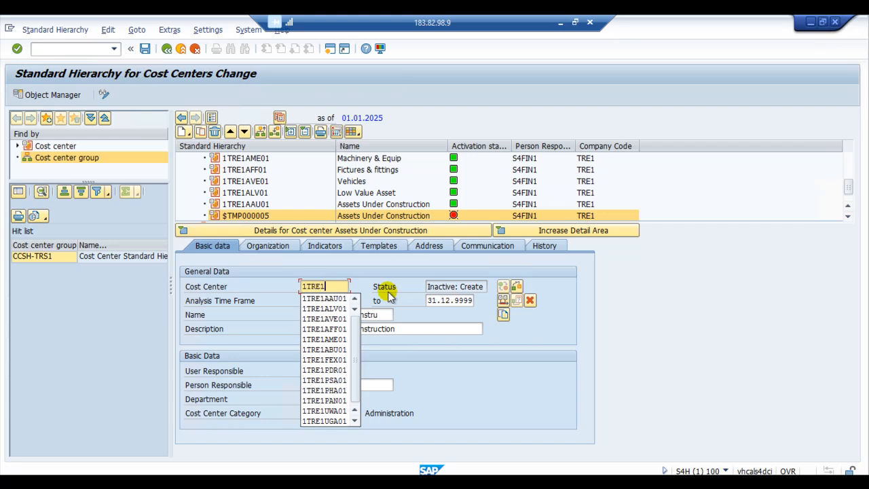
type("A")
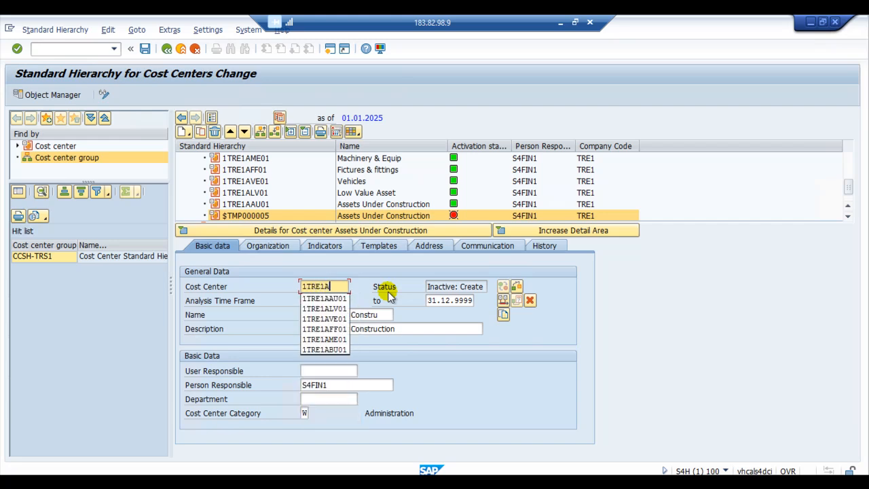
type("LA01")
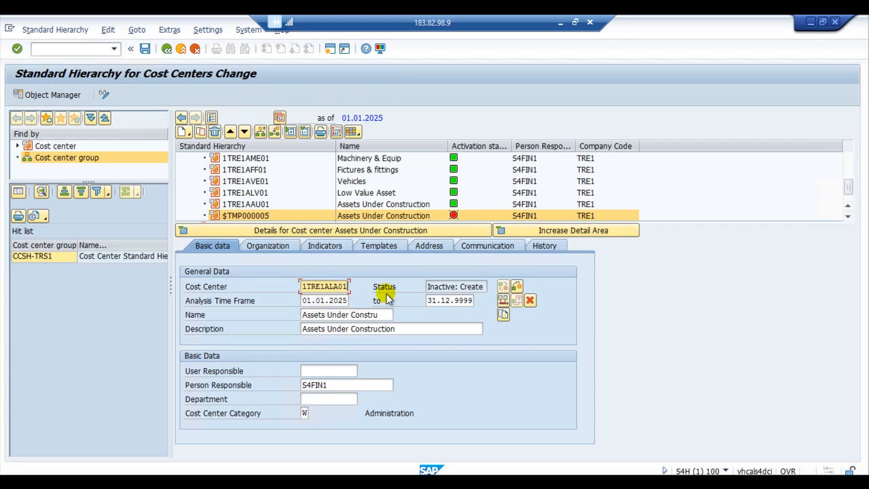
Set both the name and the description of cost center 1TRE1ALA01 to Land.
left_click(304, 315)
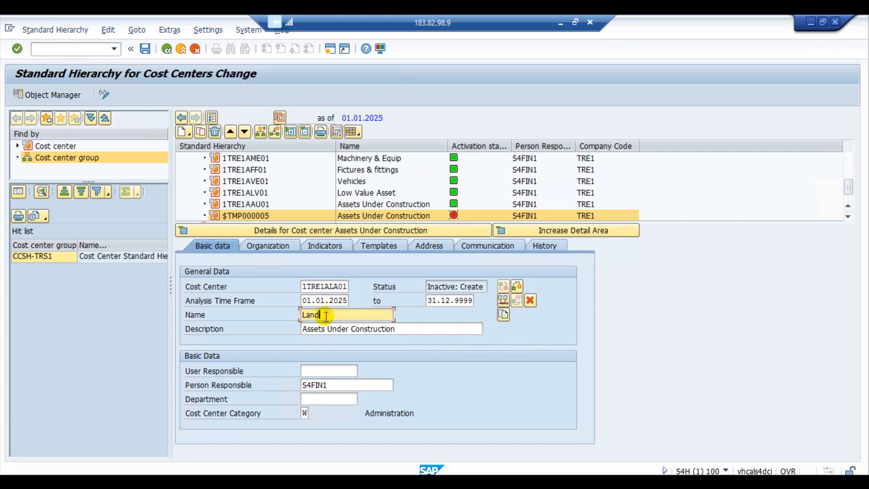
left_click(302, 328)
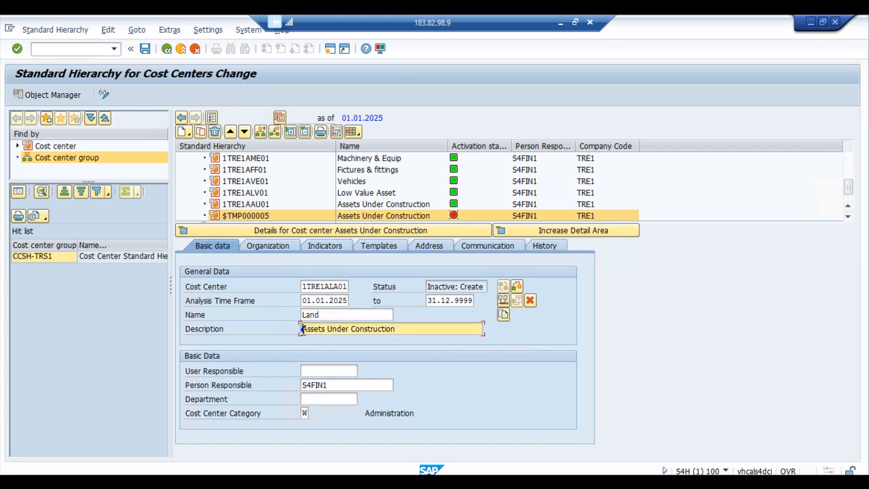
type("Land")
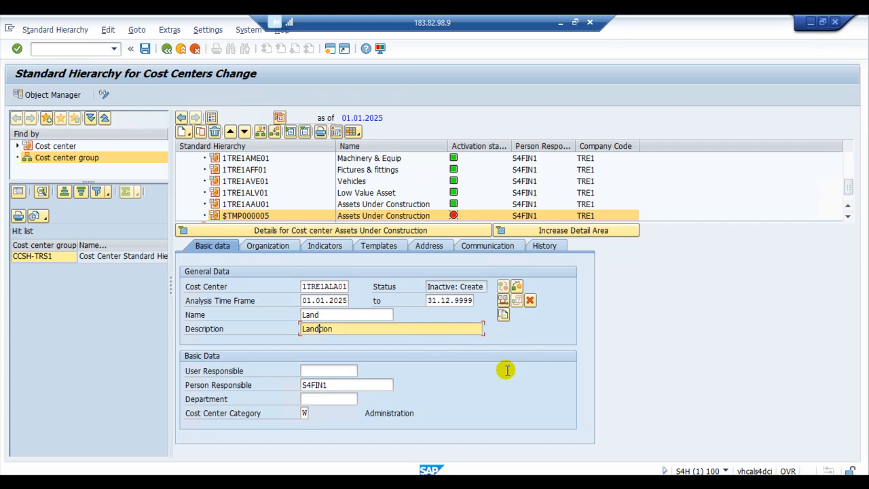
Assign the Land profit center PTRE1ALA01 to cost center 1TRE1ALA01 from the standard hierarchy.
left_click(278, 246)
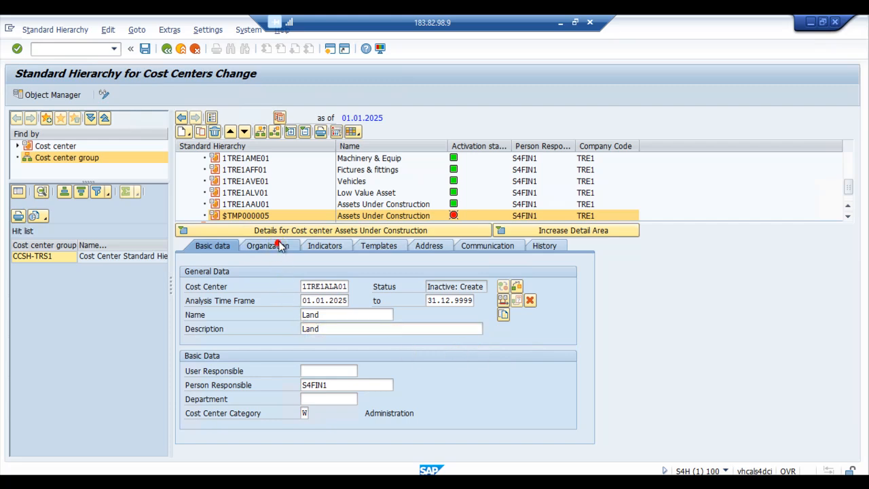
left_click(305, 341)
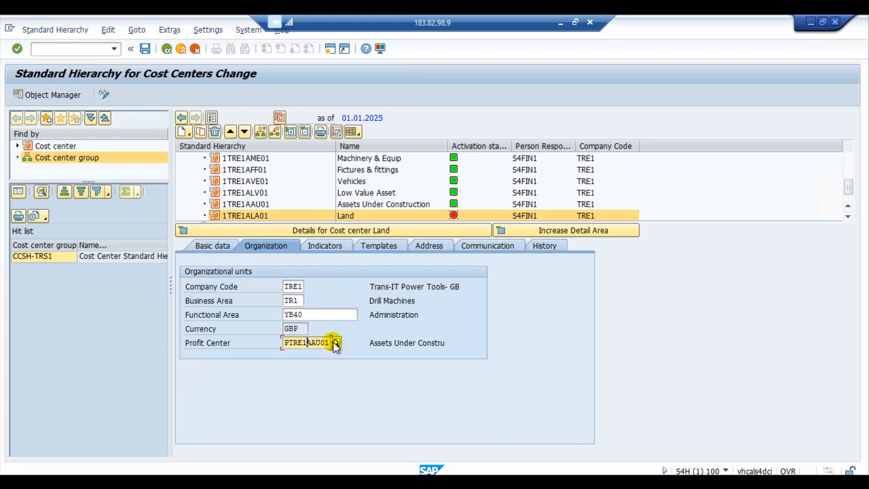
left_click(334, 343)
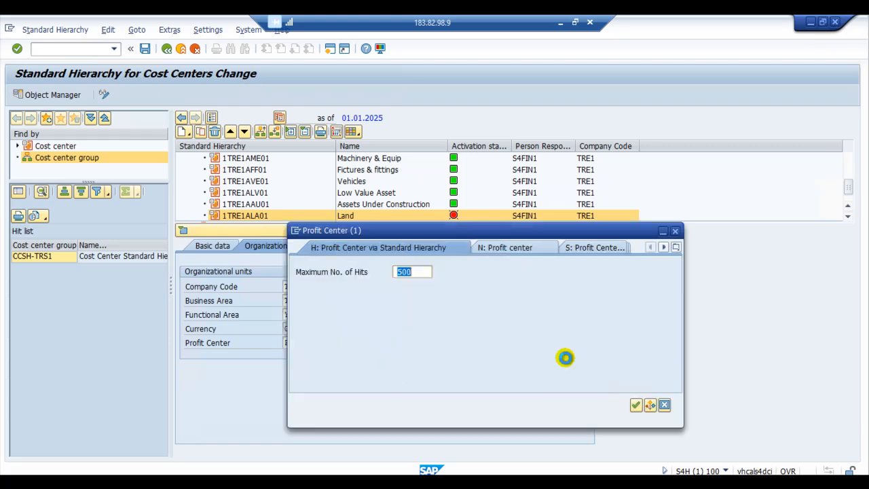
key("Return")
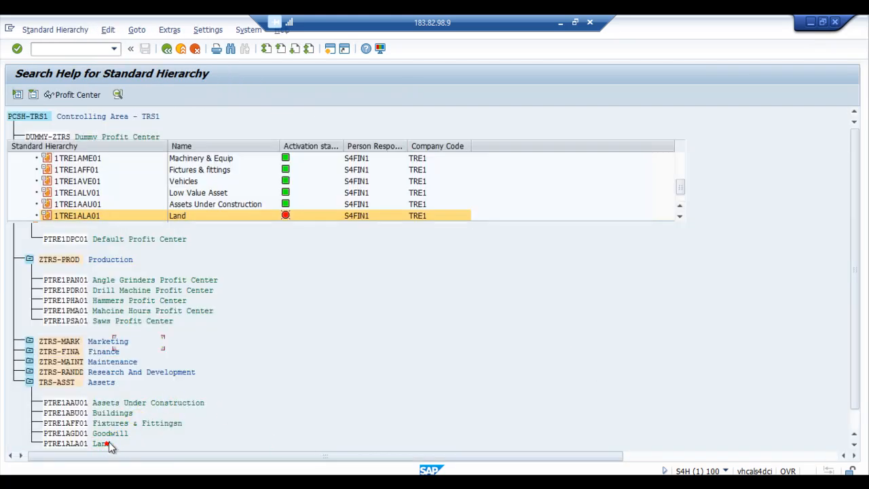
double_click(106, 443)
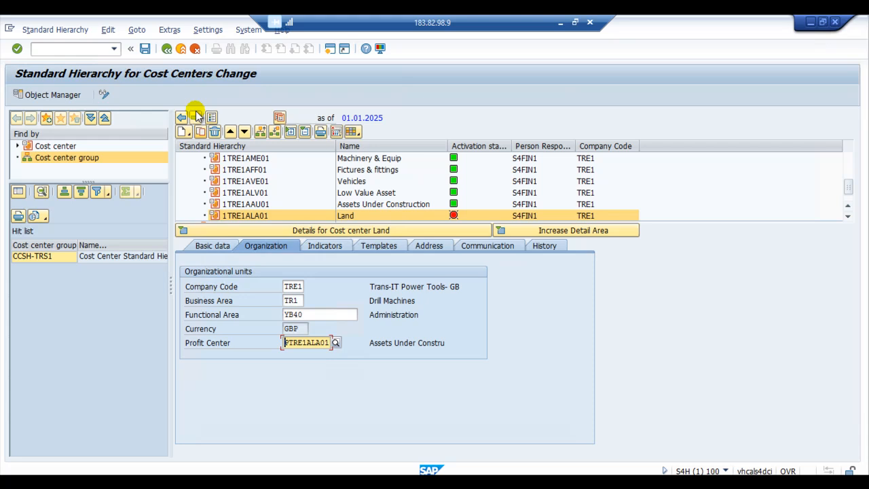
Set the business area of cost center 1TRE1ALA01 to TR2 and save the cost center.
left_click(301, 301)
key("BackSpace")
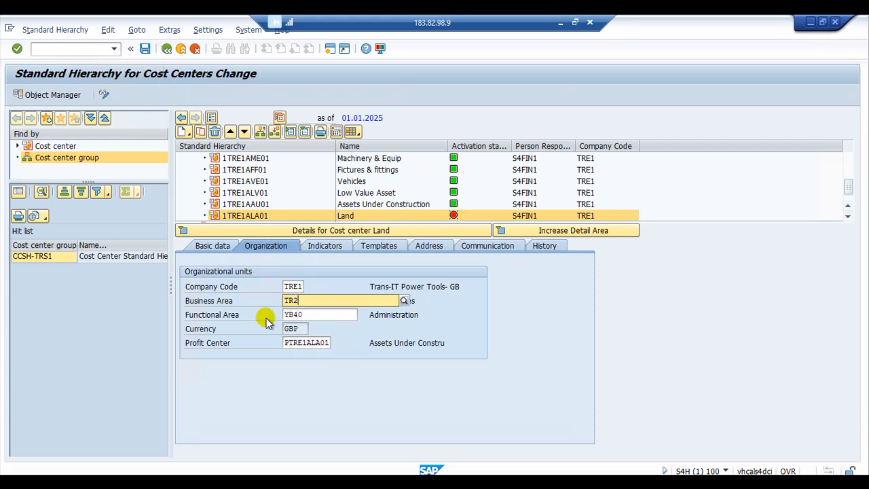
left_click(353, 351)
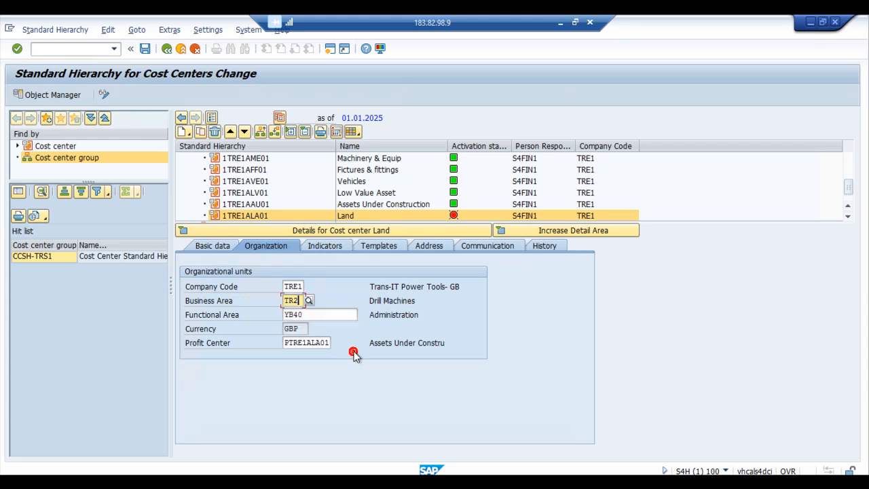
key("Return")
left_click(144, 49)
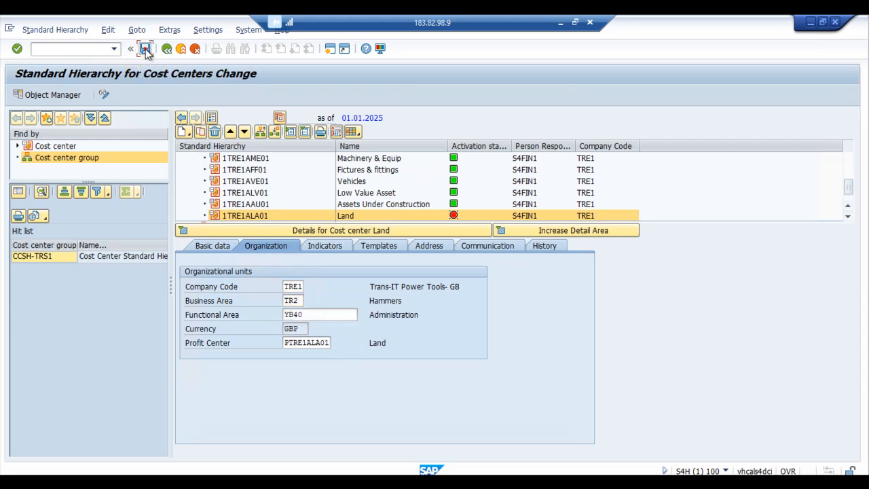
Copy the Land cost center 1TRE1ALA01 and enter 1TRE1AGD01 as the new cost center's code.
left_click(201, 132)
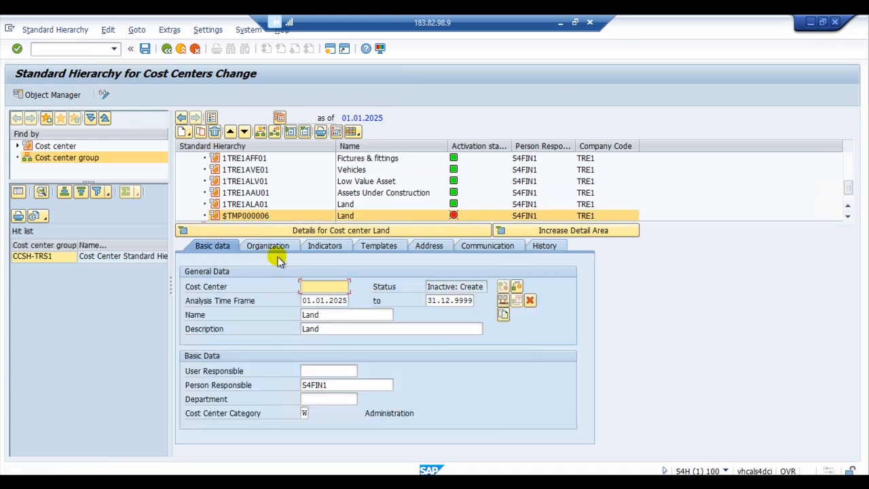
type("1TRE1")
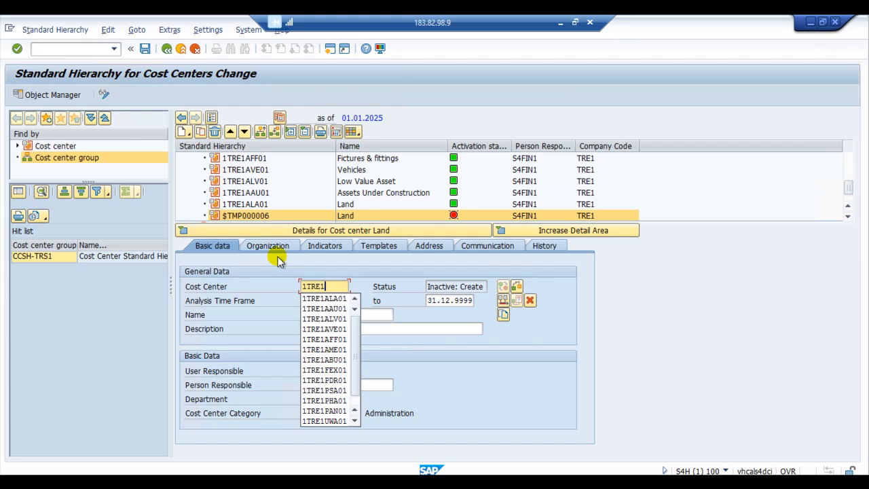
type("A")
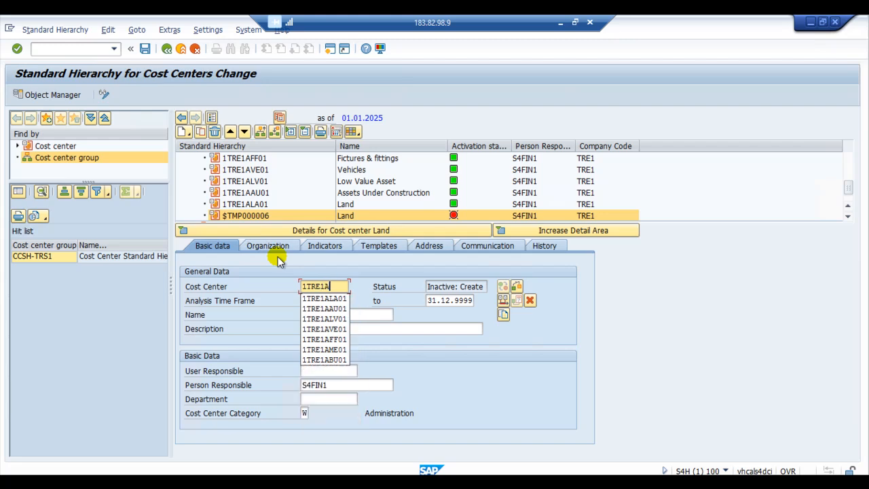
type("GD01")
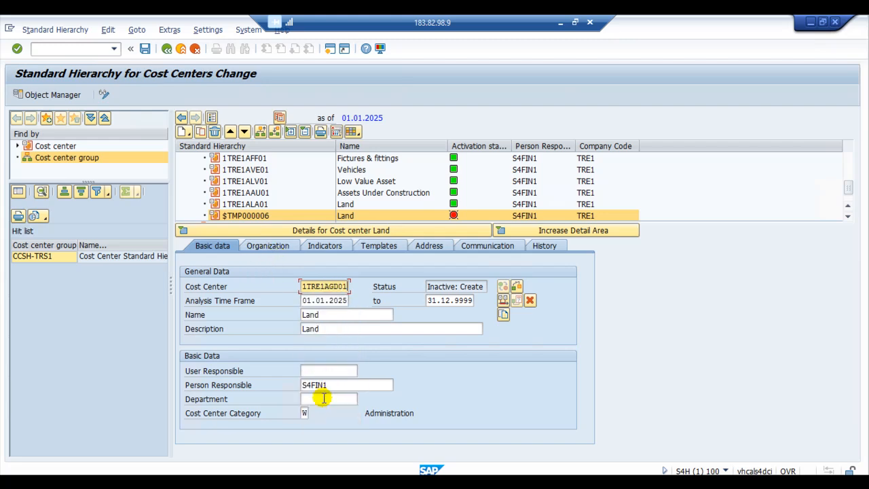
Assign the Goodwill profit center PTRE1AGD01 to cost center 1TRE1AGD01 from the standard hierarchy and save.
left_click(267, 246)
left_click(322, 343)
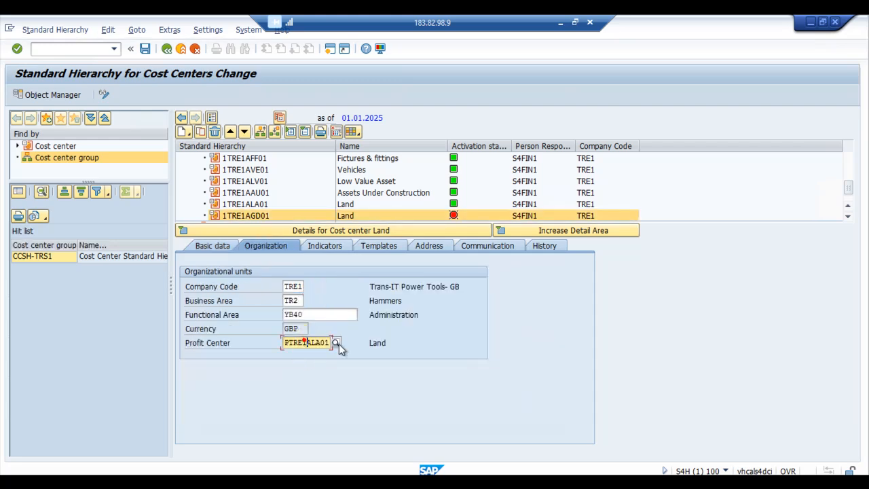
left_click(339, 342)
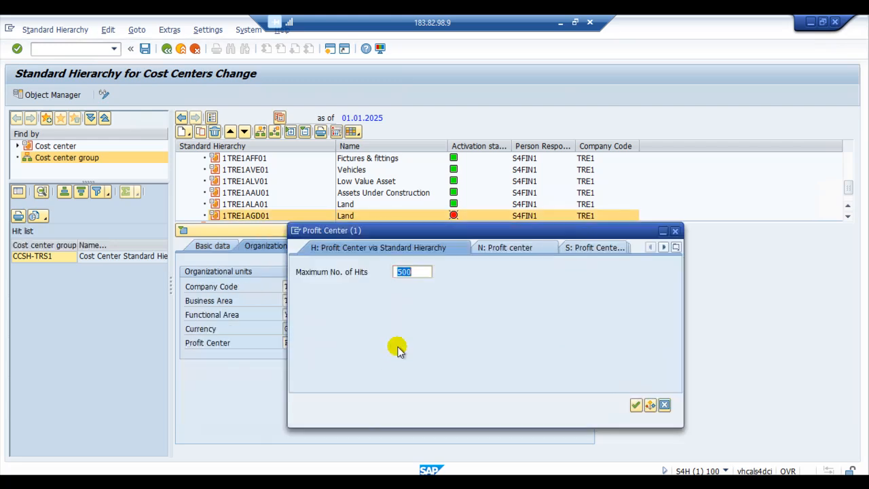
key("Return")
scroll(116, 441, "down", 1)
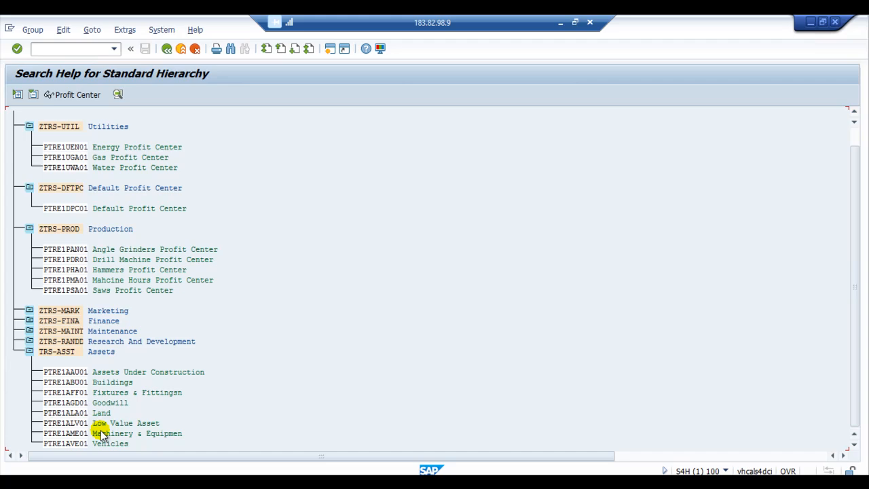
double_click(75, 404)
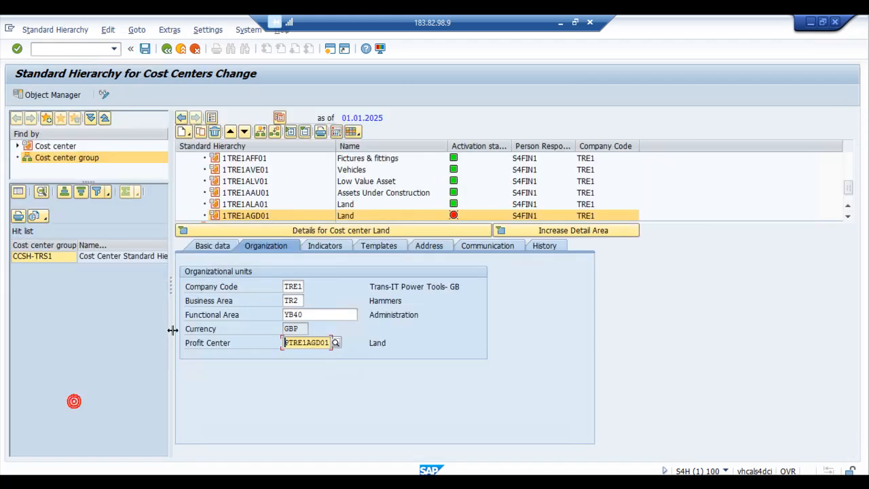
left_click(146, 50)
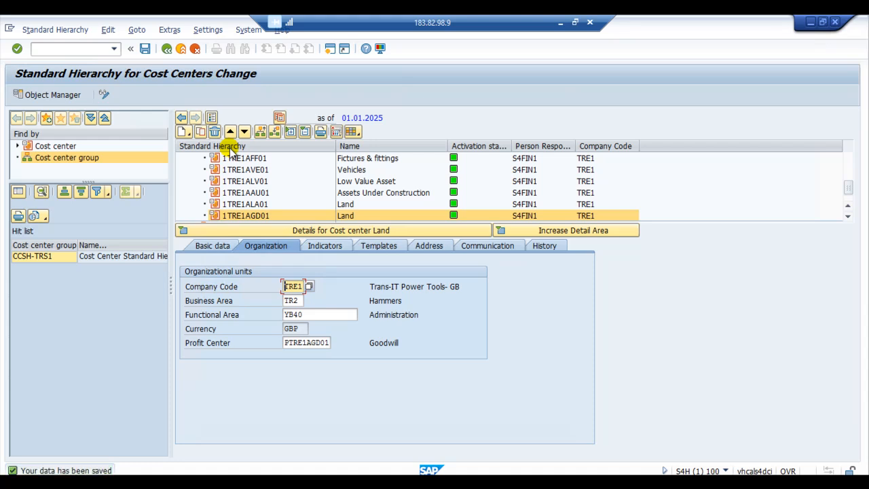
Reopen cost center 1TRE1AGD01 in the Assets group and change its name to Goodwill.
scroll(233, 155, "up", 1)
scroll(291, 200, "down", 3)
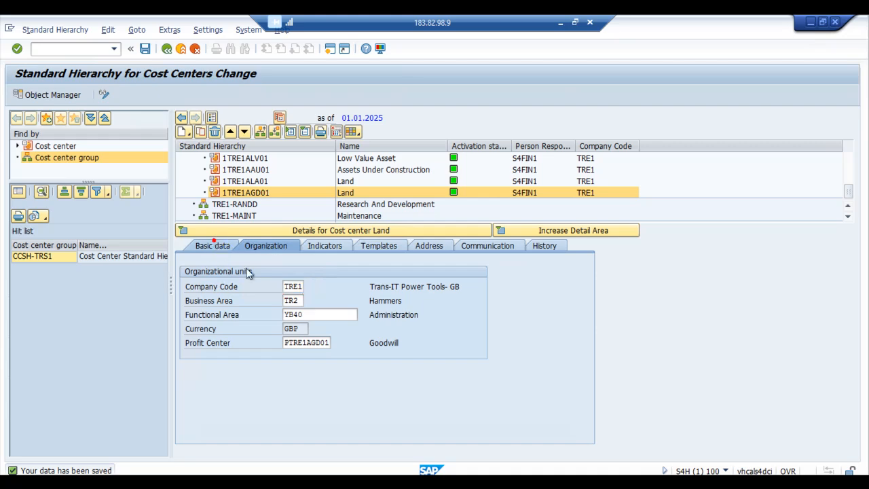
left_click(209, 231)
left_click(250, 307)
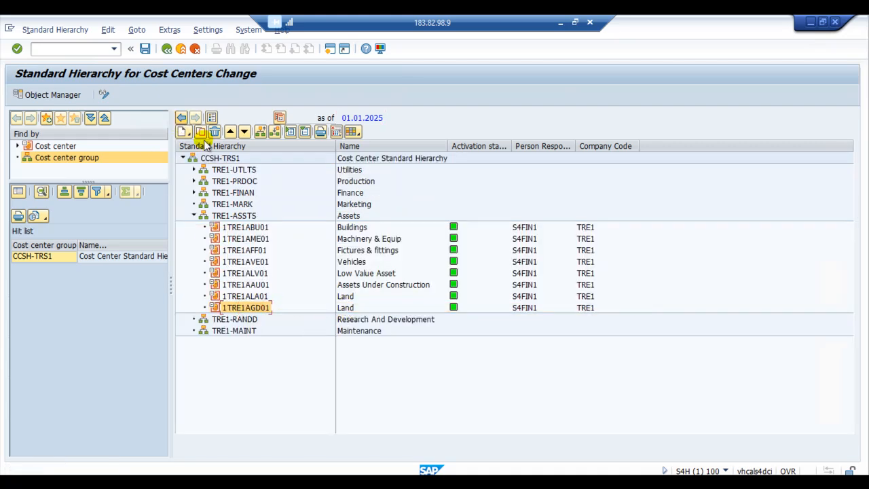
double_click(254, 311)
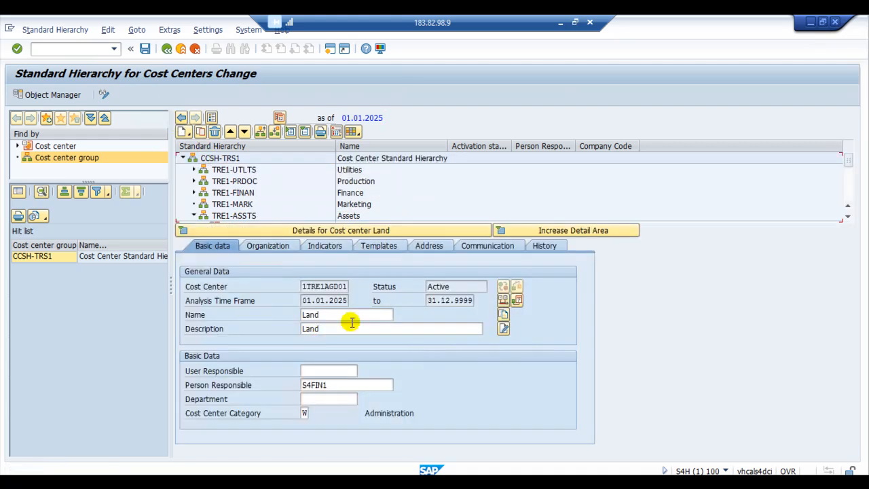
left_click(324, 313)
key("BackSpace")
key("BackSpace")
key("BackSpace")
key("BackSpace")
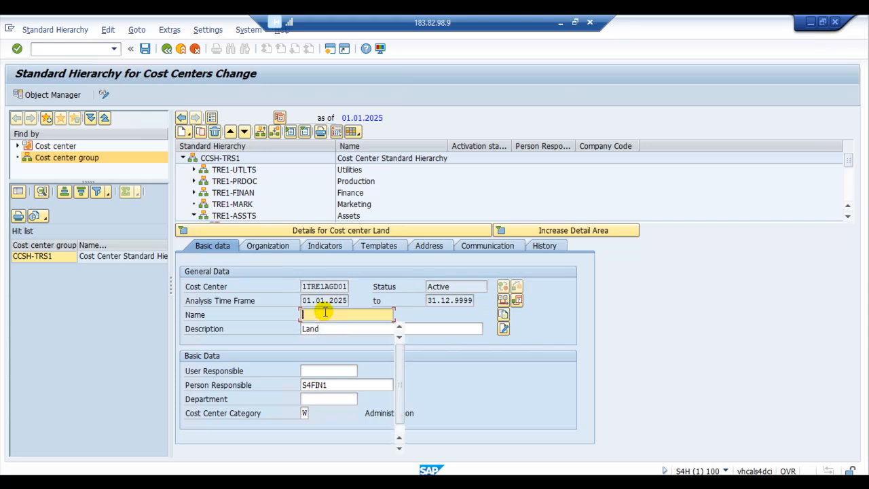
type("Goodwill")
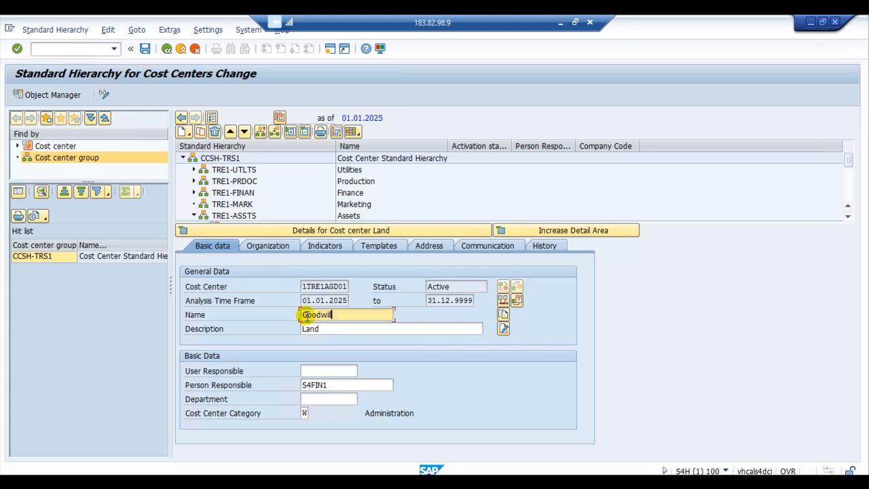
Copy the name Goodwill into the description of cost center 1TRE1AGD01 and save the cost center.
key("ctrl+c")
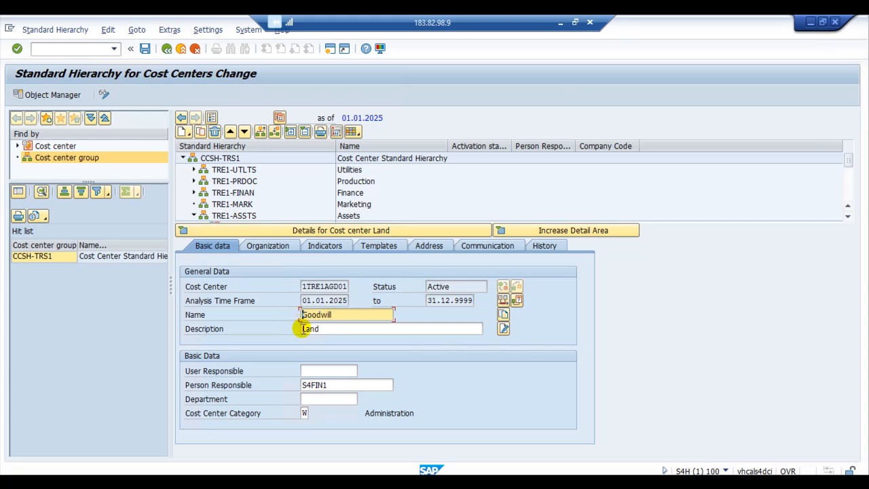
left_click(303, 330)
key("ctrl+v")
left_click(145, 49)
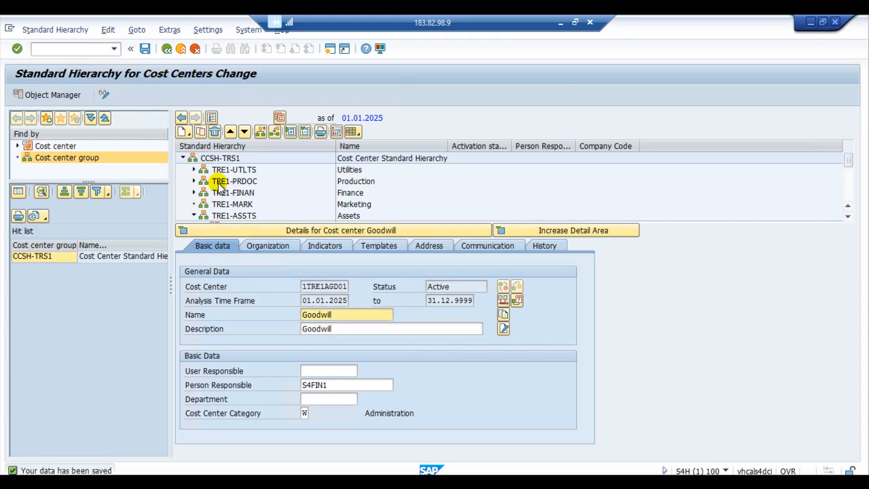
Set the cost center category of the Machinery & Equip cost center 1TRE1AME01 to F (Production) and save.
left_click(166, 49)
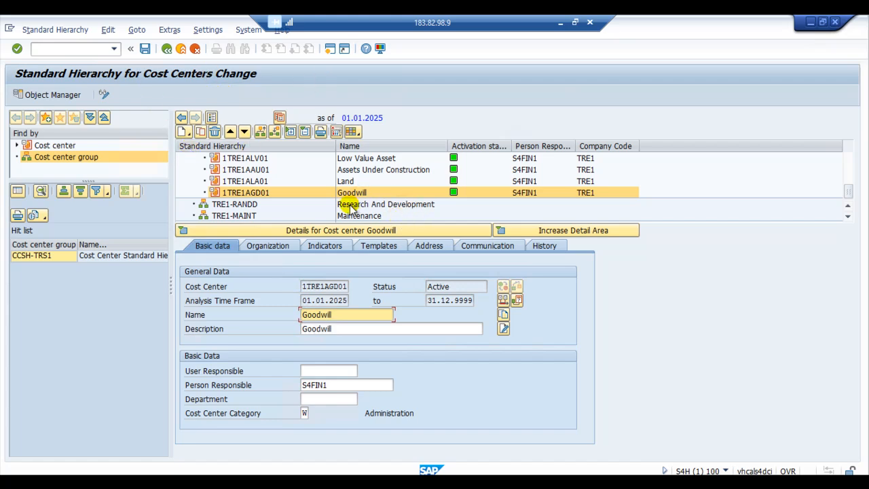
scroll(251, 182, "up", 2)
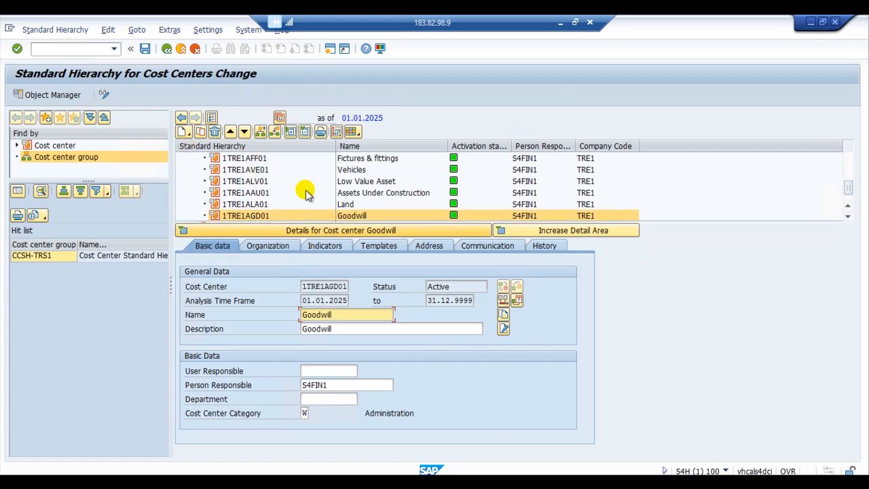
scroll(299, 190, "up", 2)
left_click(252, 171)
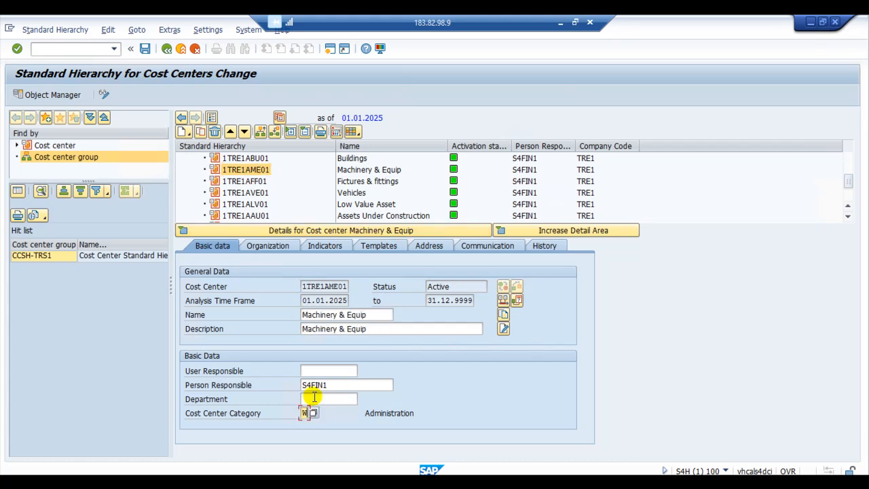
key("BackSpace")
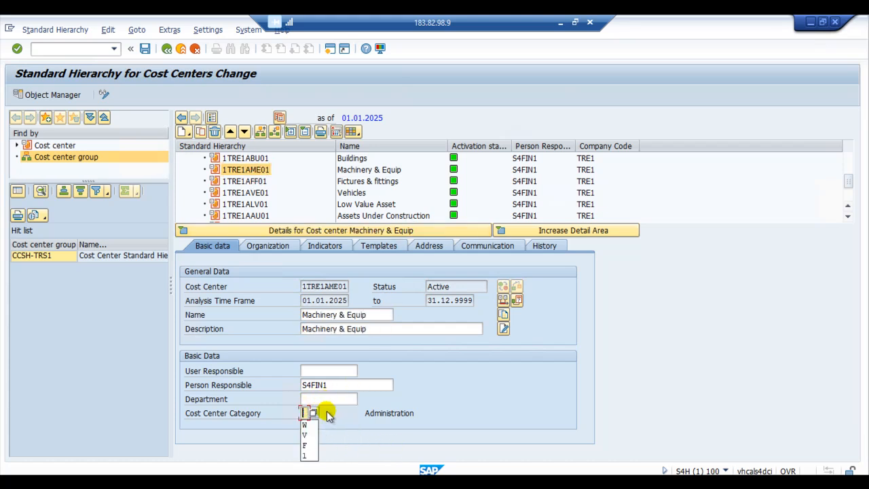
left_click(313, 412)
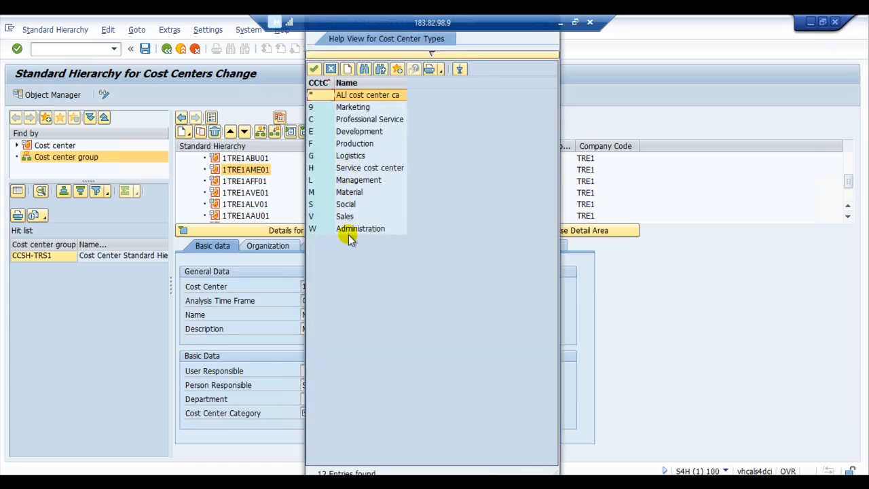
double_click(346, 143)
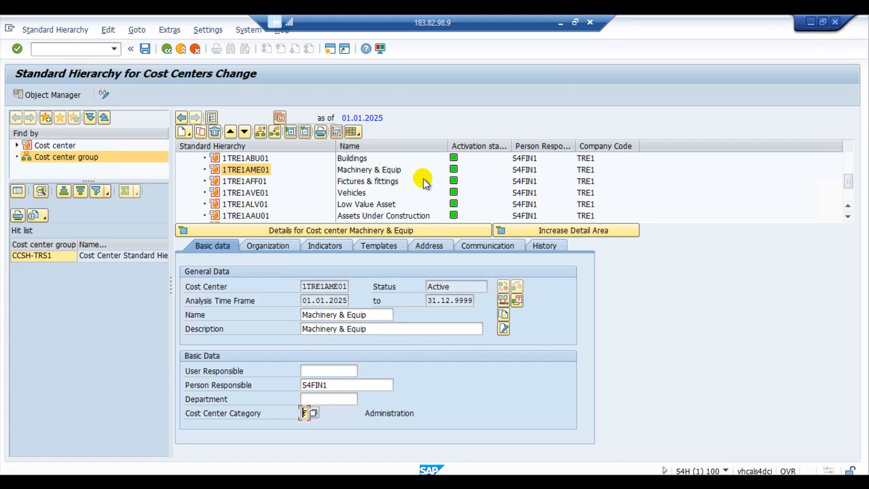
left_click(146, 49)
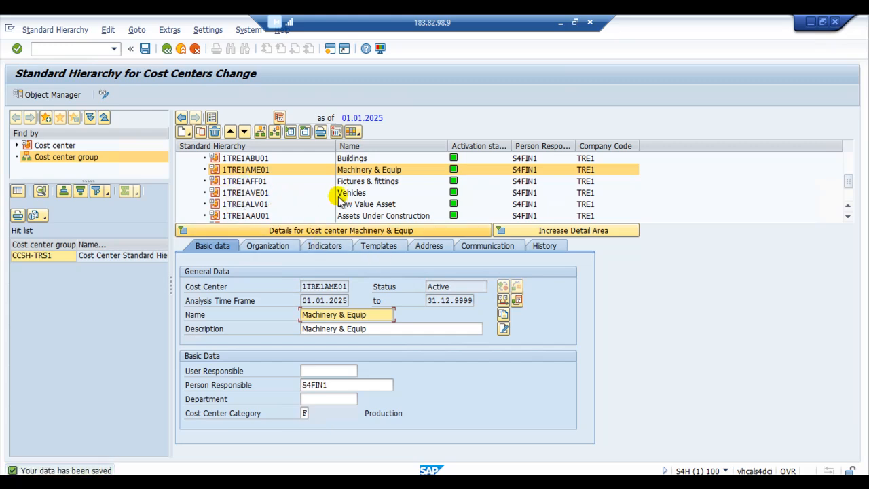
Set the cost center category of the Fictures & fittings cost center 1TRE1AFF01 to F (Production) and save.
left_click(262, 182)
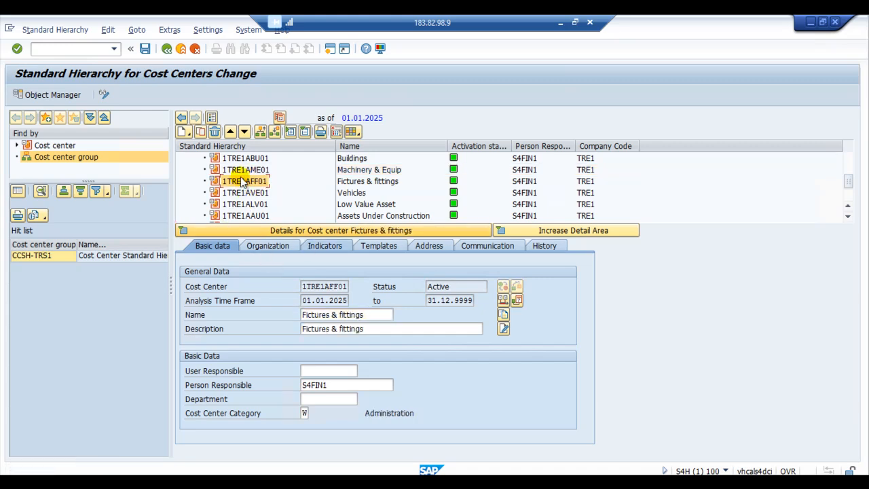
left_click(242, 174)
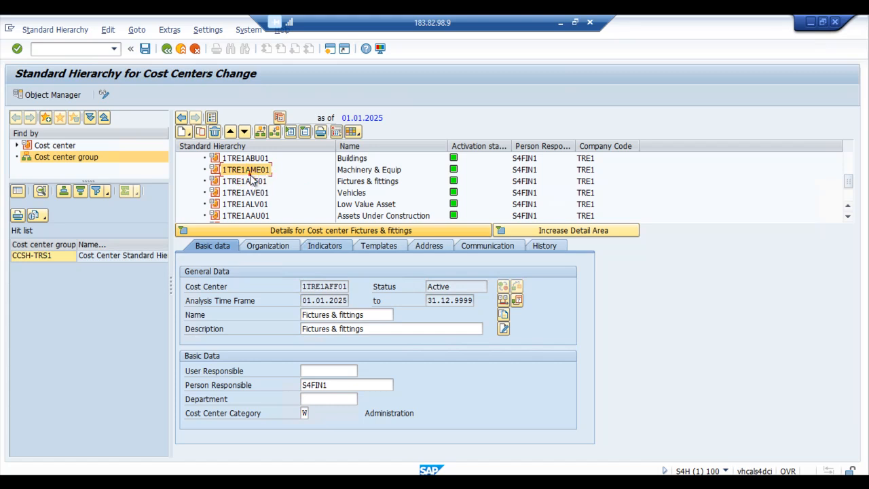
left_click(250, 181)
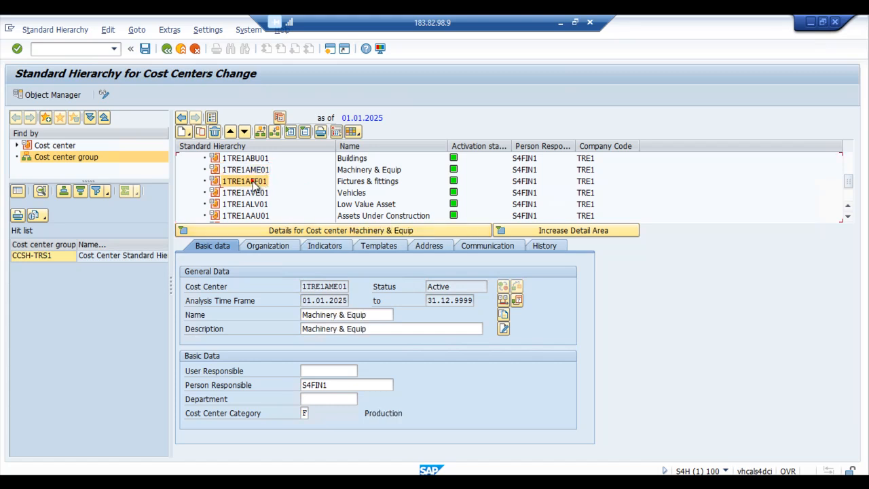
left_click(305, 414)
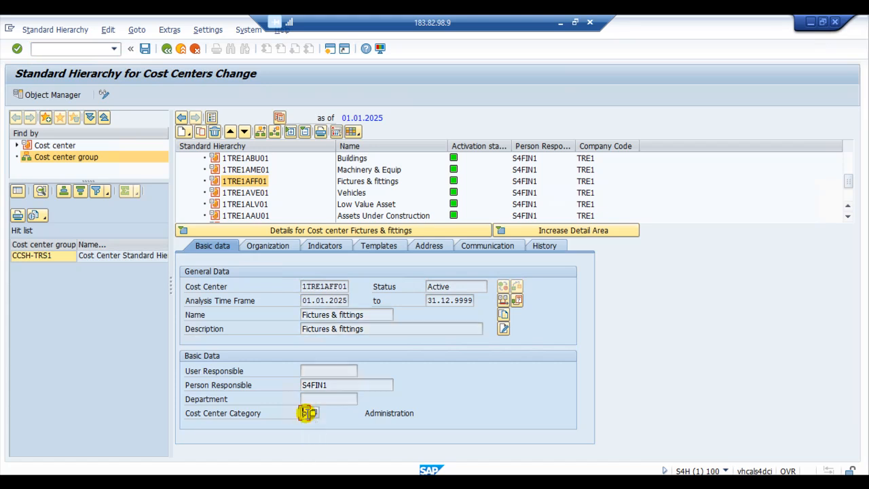
key("Delete")
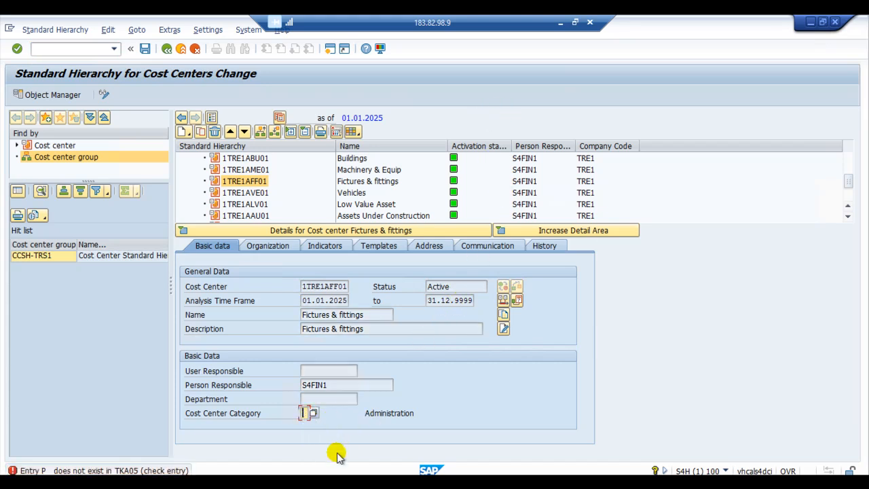
type("F")
key("Return")
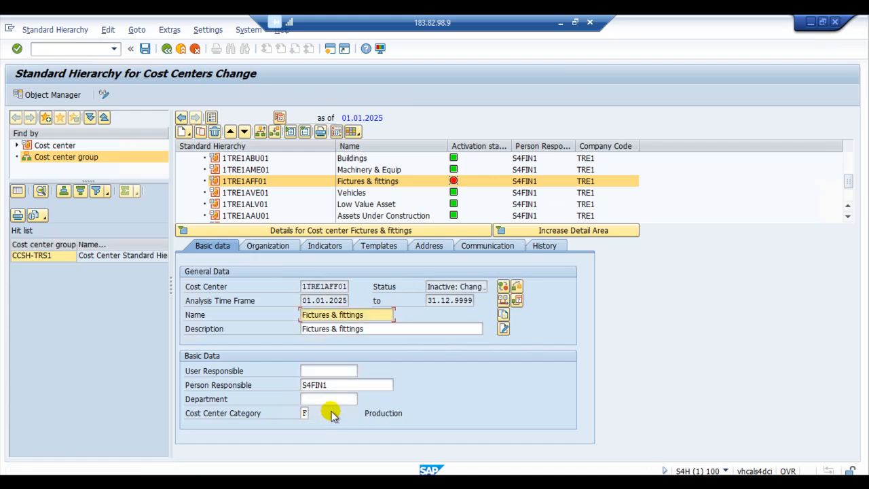
left_click(144, 49)
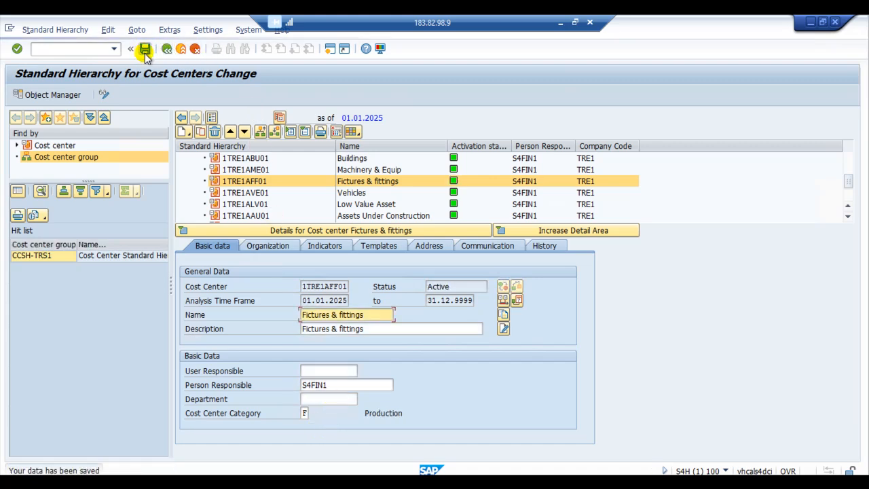
Set the cost center category of the Fictures & fittings cost center 1TRE1AFF01 back to W (Administration) and save.
left_click(255, 204)
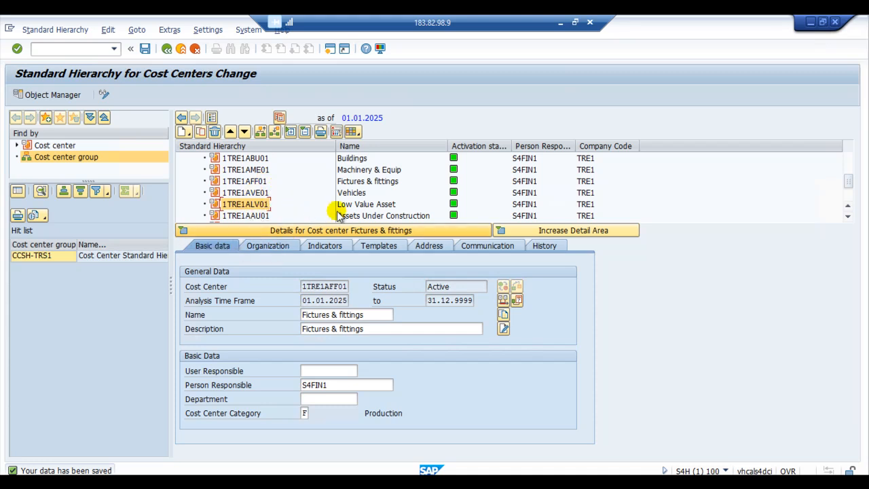
left_click(265, 182)
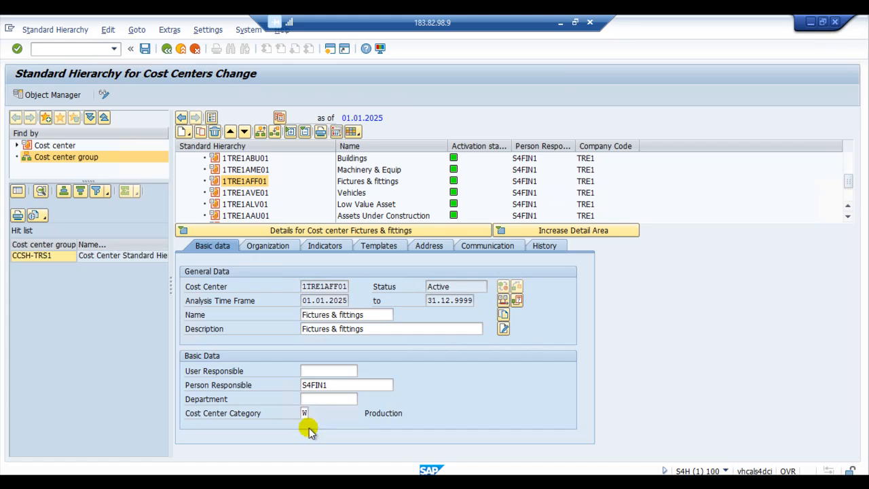
left_click(308, 428)
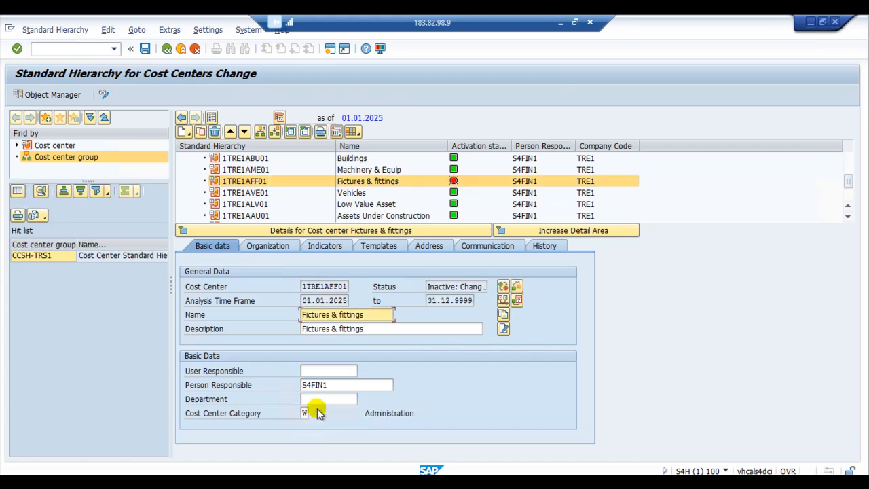
left_click(145, 49)
Set the cost center category of the Vehicles cost center 1TRE1AVE01 to S (Social) and save.
left_click(260, 193)
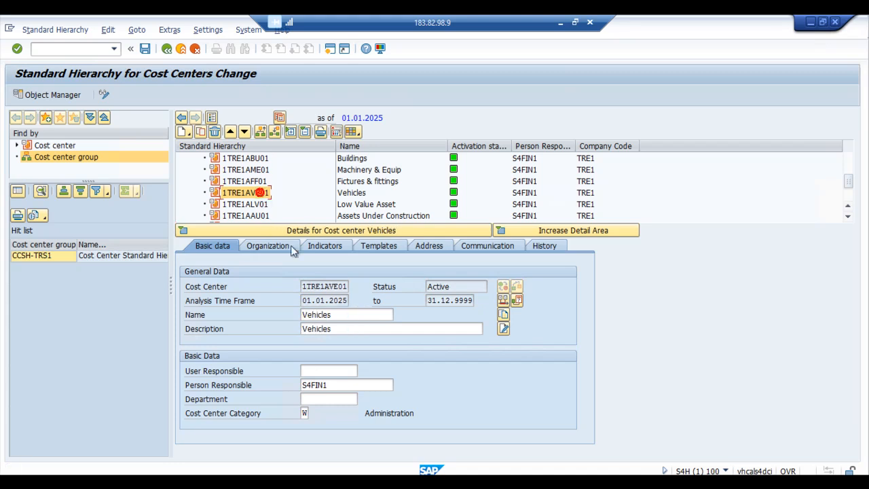
left_click(304, 413)
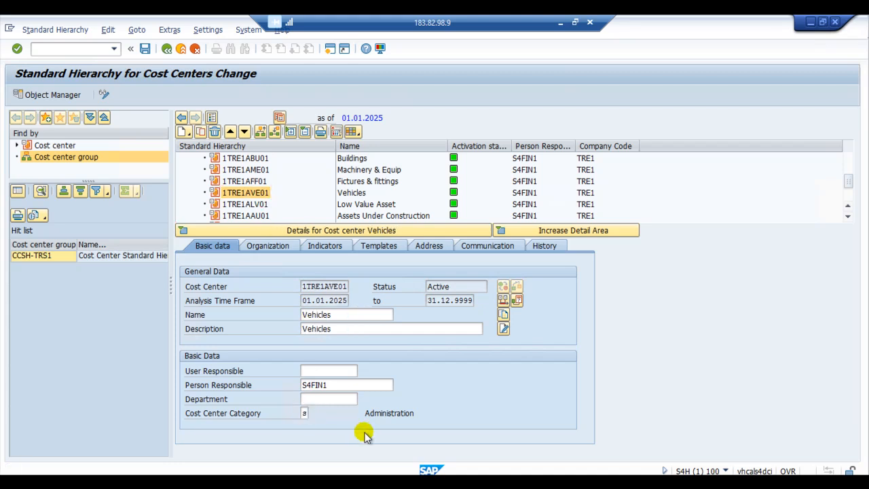
type("S")
key("Return")
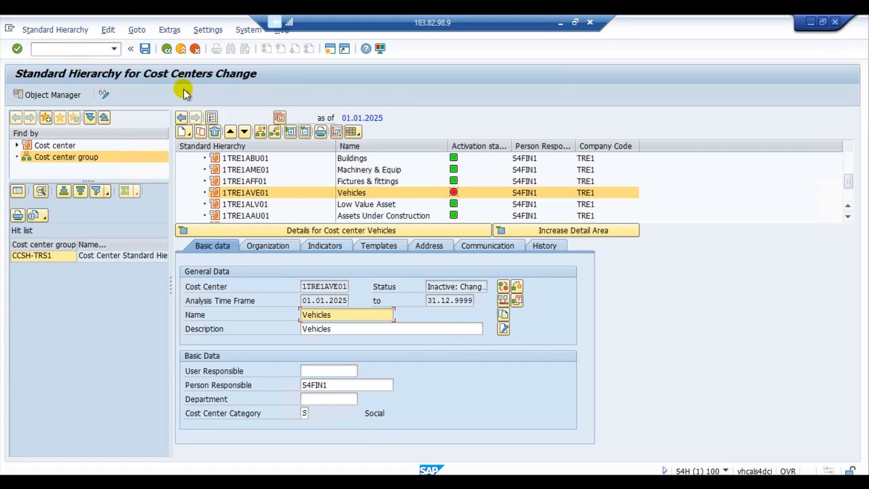
left_click(144, 48)
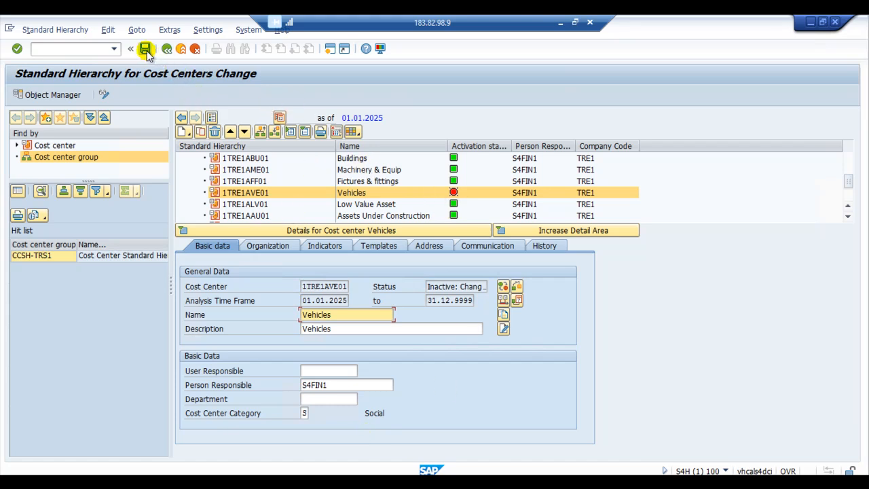
Set the cost center category of the Assets Under Construction cost center 1TRE1AAU01 to L (Management) and save.
left_click(251, 205)
left_click(312, 411)
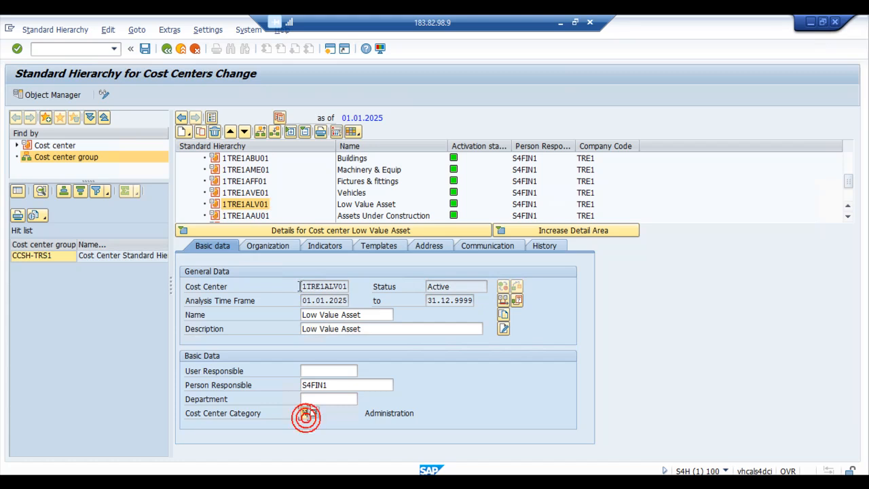
left_click(246, 215)
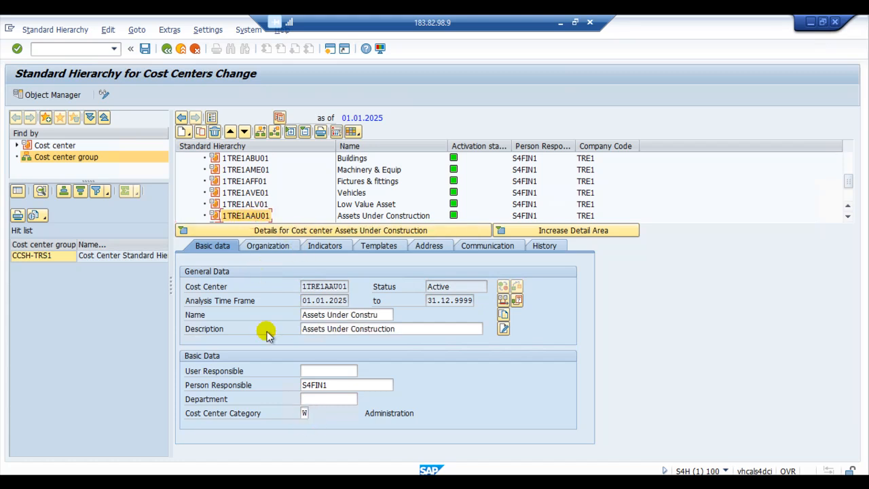
left_click(304, 413)
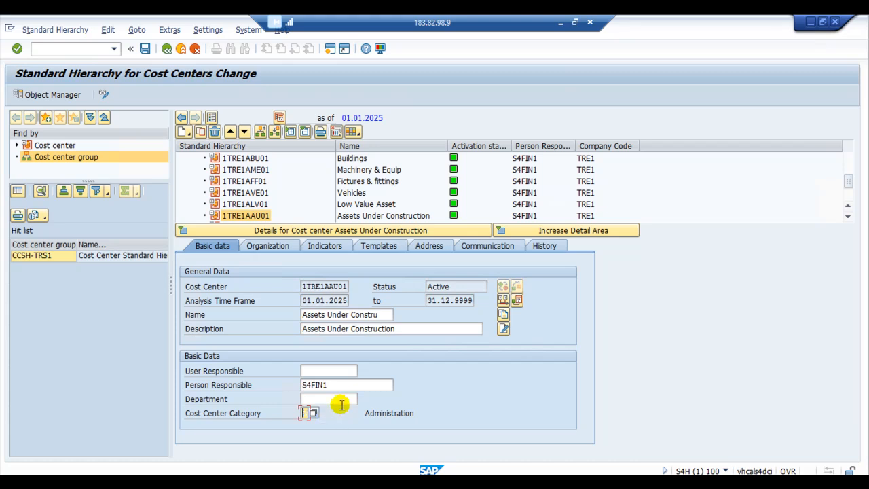
type("L")
key("Return")
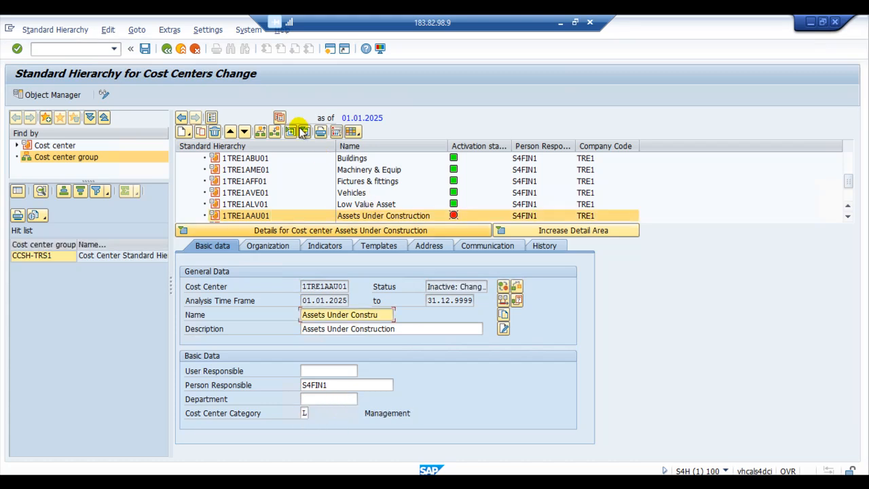
scroll(301, 188, "down", 2)
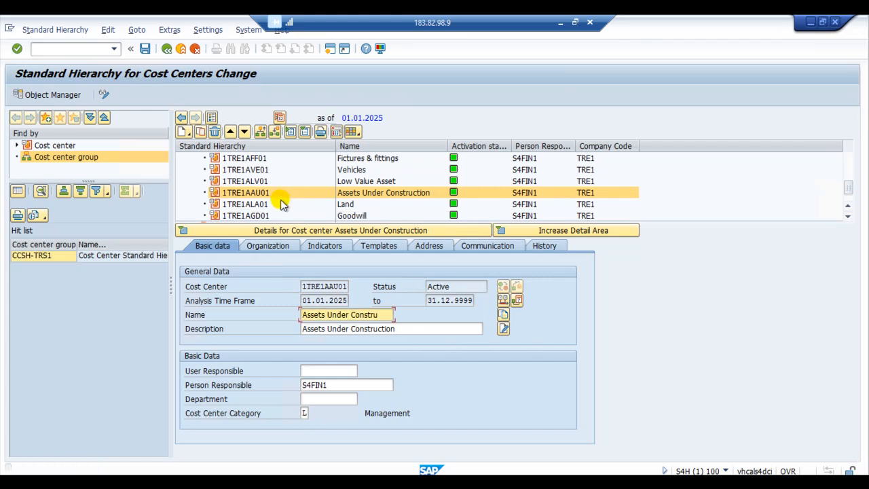
Set the cost center category of the Land cost center 1TRE1ALA01 to F (Production) and save.
left_click(253, 204)
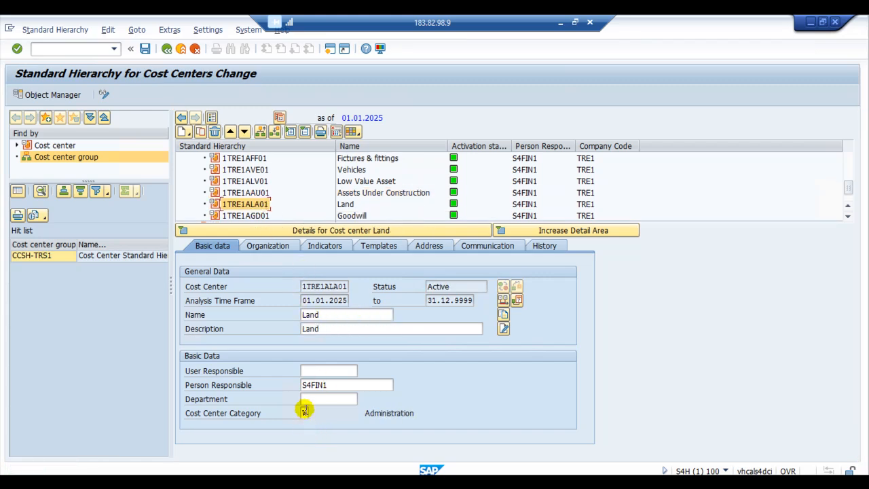
left_click(306, 413)
type("F")
key("Return")
left_click(144, 48)
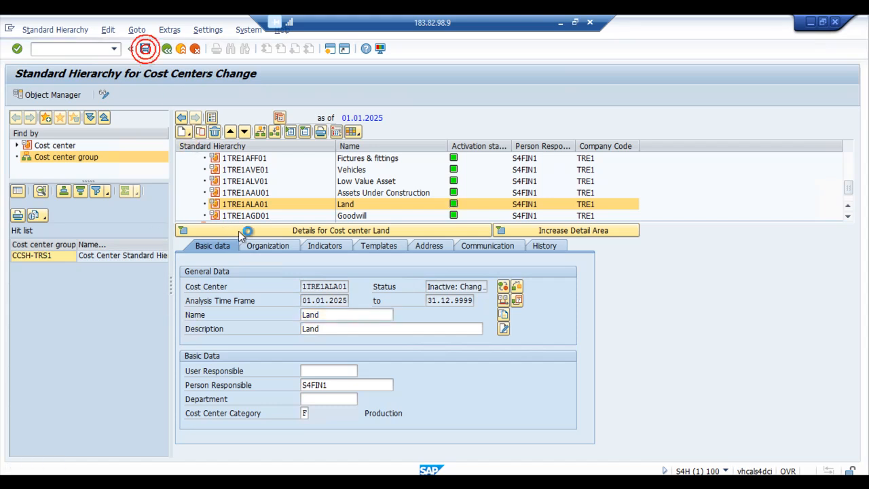
Set the cost center category of the Goodwill cost center 1TRE1AGD01 to 9 (Marketing).
left_click(246, 215)
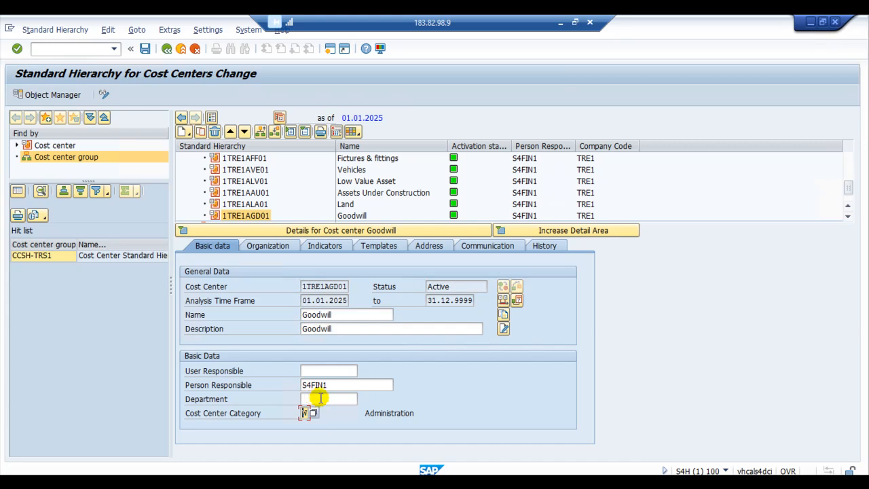
left_click(312, 413)
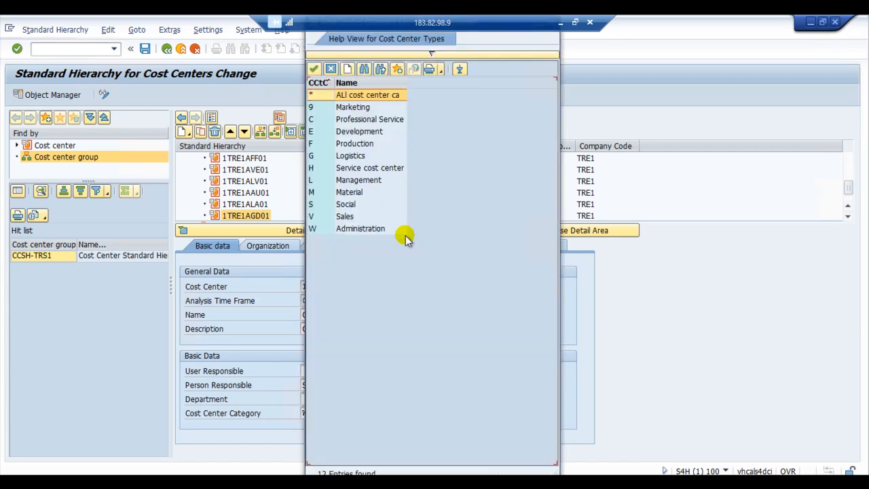
left_click(364, 109)
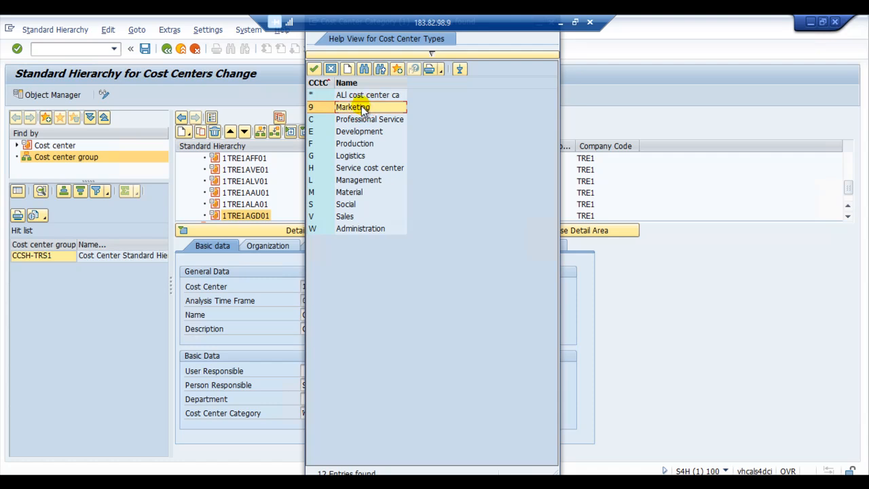
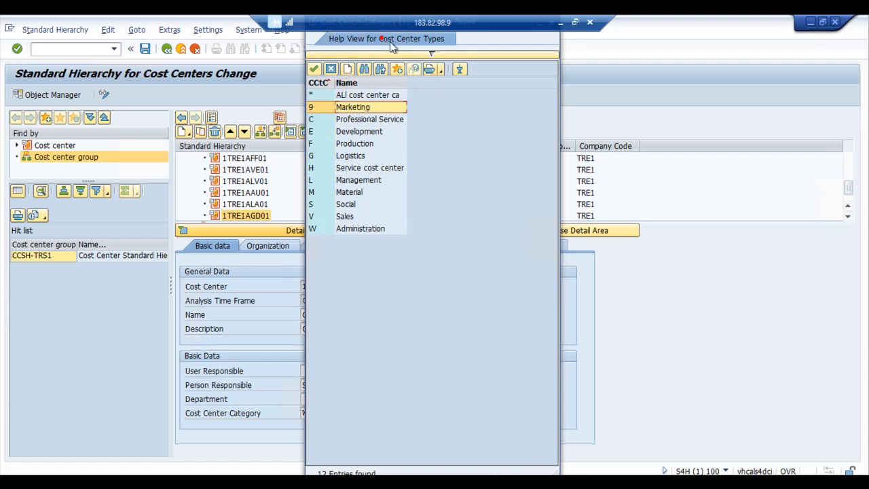
left_click(315, 35)
left_click(526, 35)
left_click(545, 33)
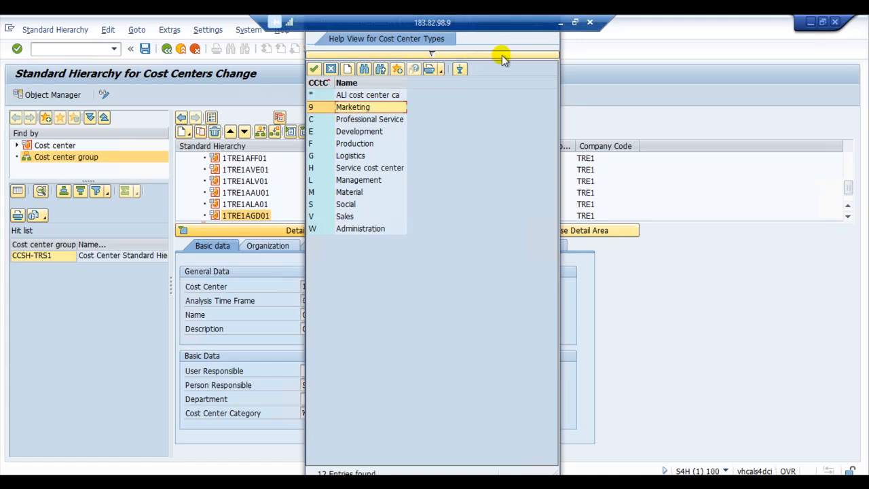
left_click(347, 35)
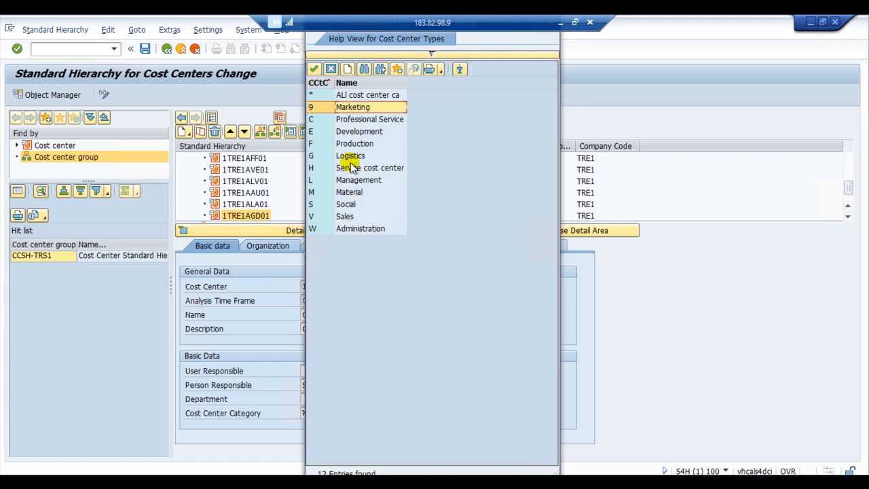
double_click(353, 109)
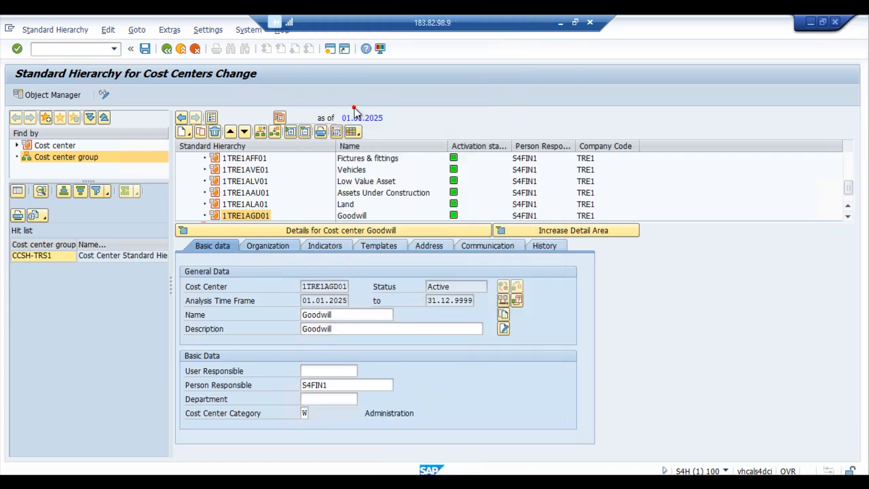
Set the cost center category of the Vehicles cost center 1TRE1AVE01 to V (Sales) and save.
left_click(360, 193)
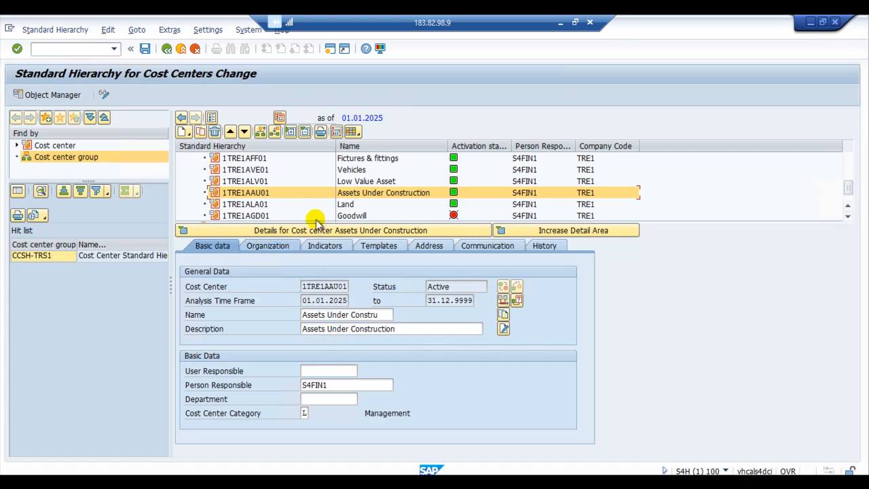
left_click(257, 181)
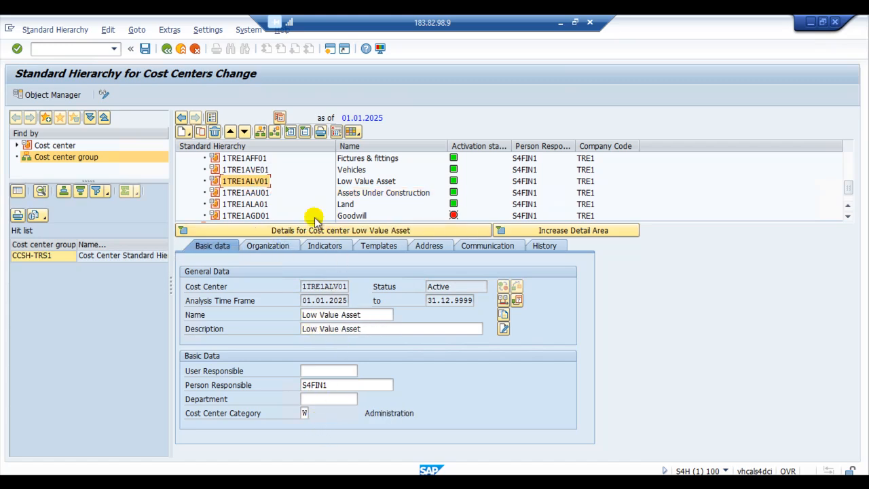
left_click(246, 170)
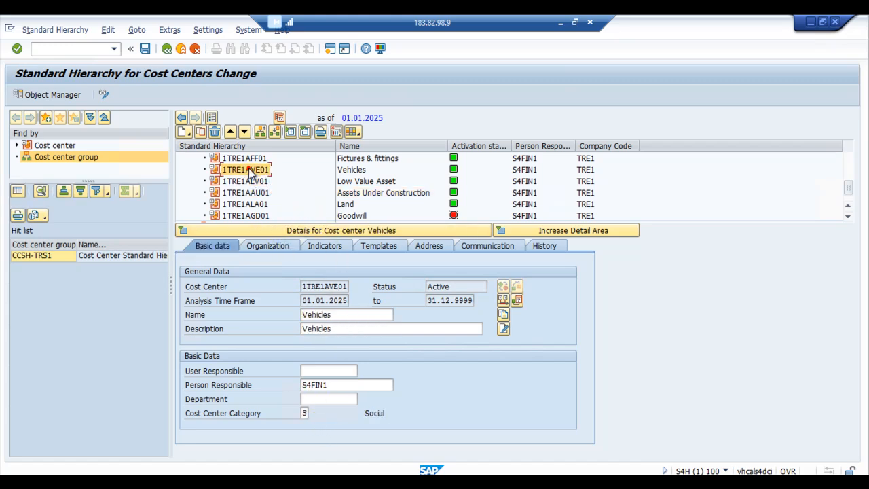
left_click(305, 413)
left_click(313, 413)
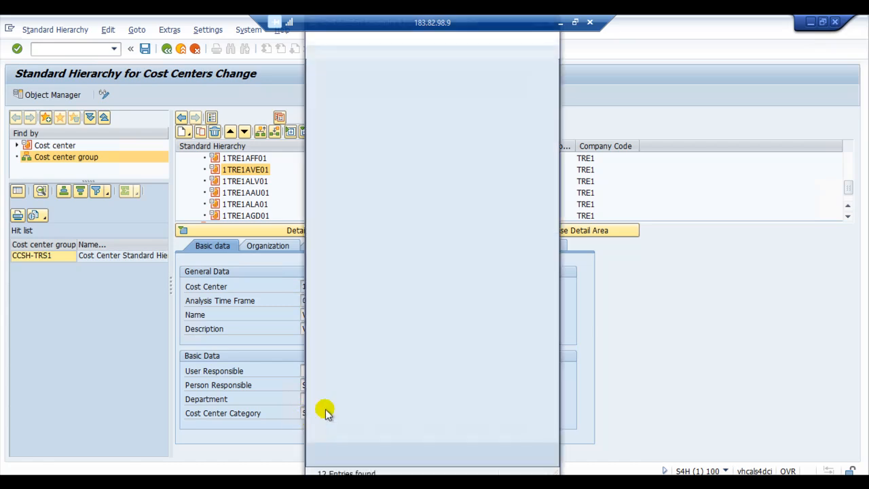
double_click(342, 214)
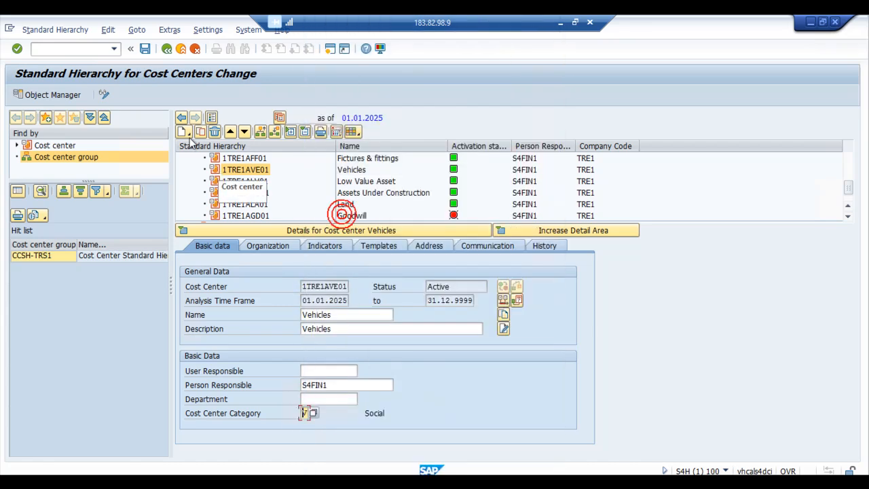
left_click(145, 50)
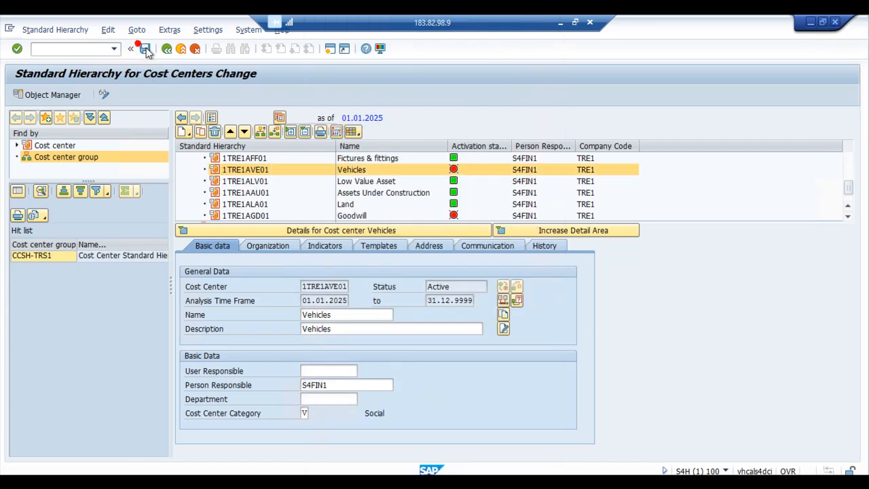
Recheck the Goodwill cost center 1TRE1AGD01, save the standard hierarchy, and leave it for the SAP Easy Access screen.
left_click(258, 216)
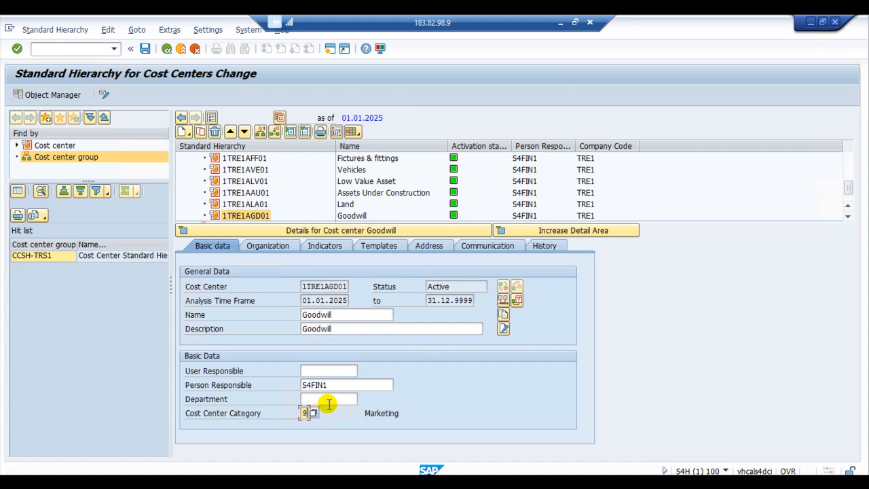
left_click(146, 48)
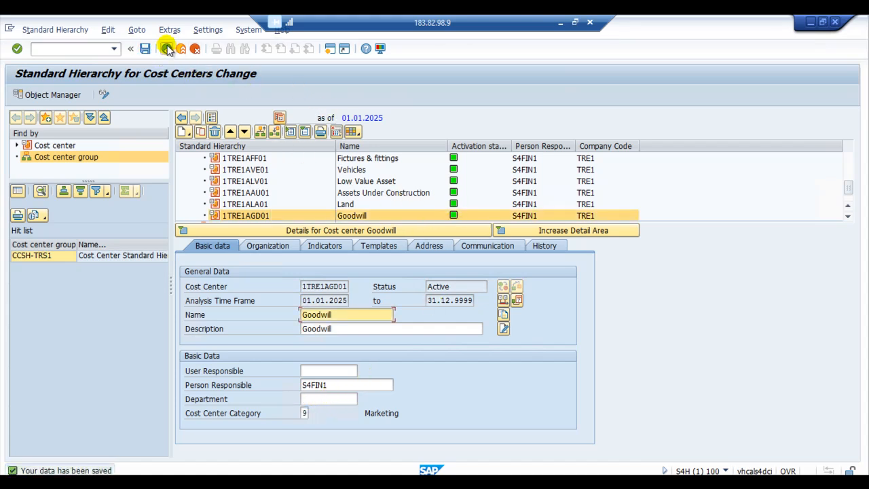
left_click(167, 50)
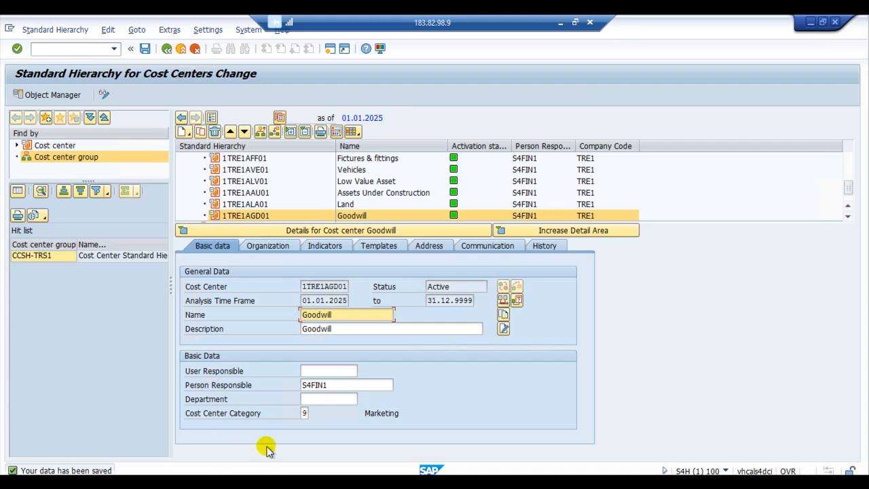
left_click(166, 50)
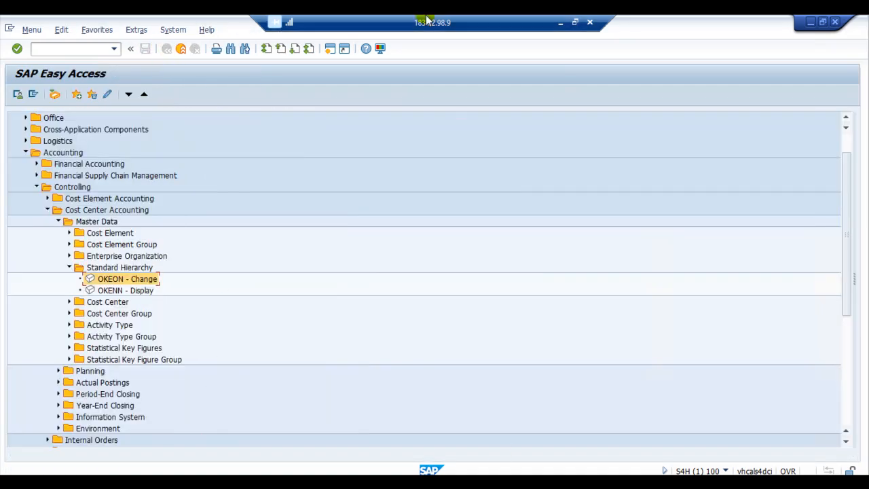